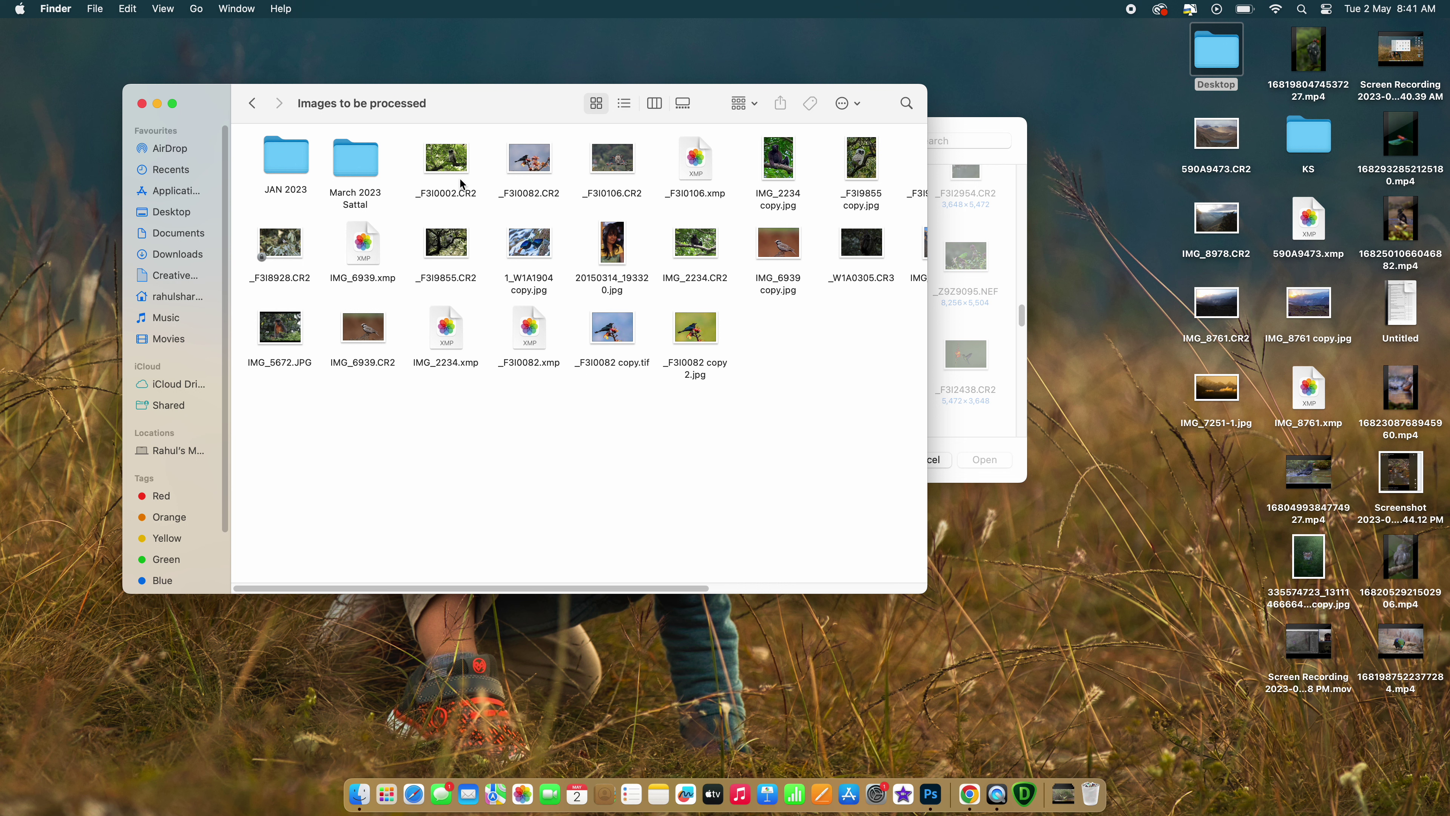
# Open the Costa rica 2023 folder inside JAN 2023 and find the blue-and-yellow bird photos.
pyautogui.doubleClick(286, 167)
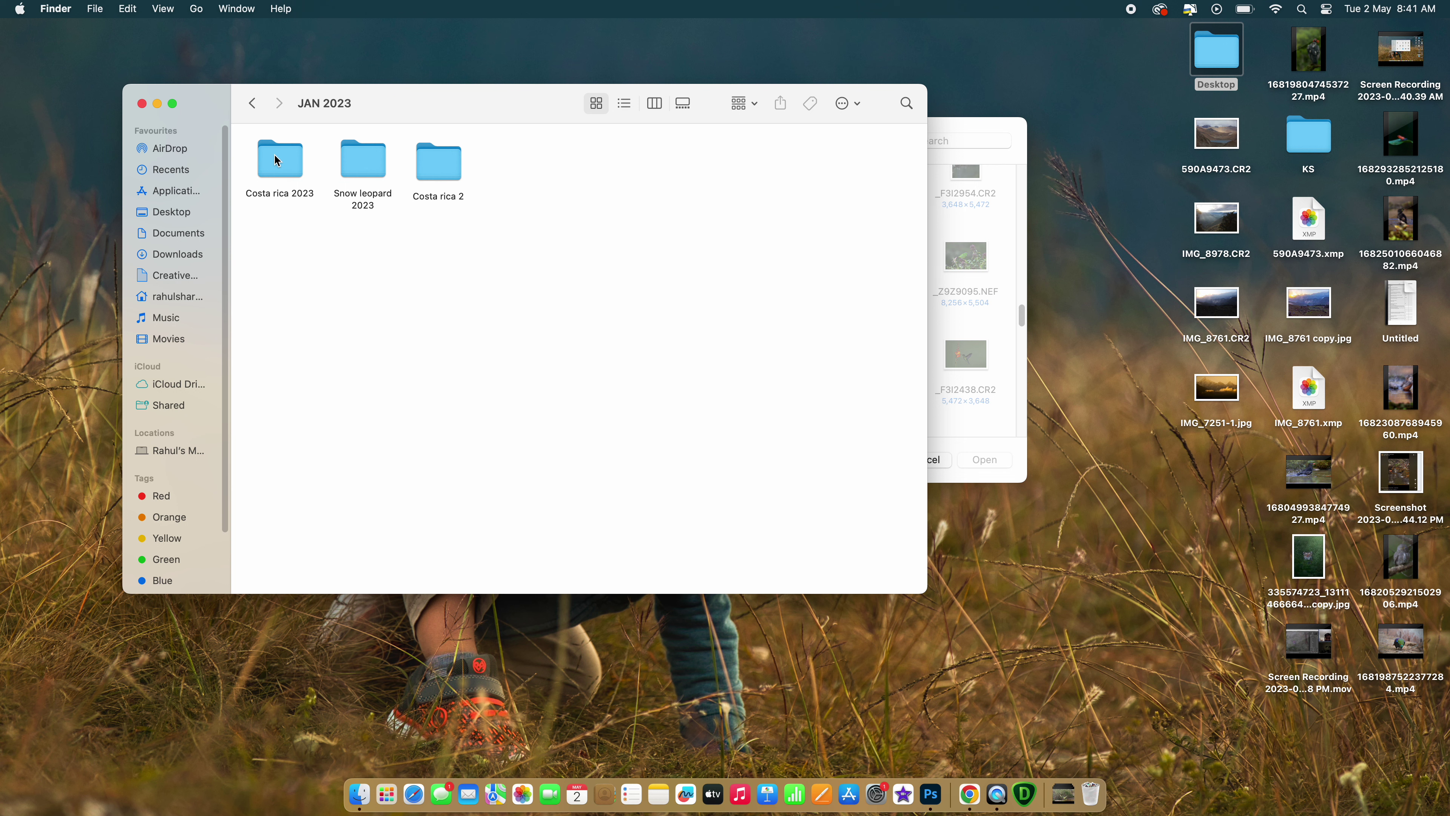
pyautogui.doubleClick(276, 160)
pyautogui.scroll(-20, 528, 326)
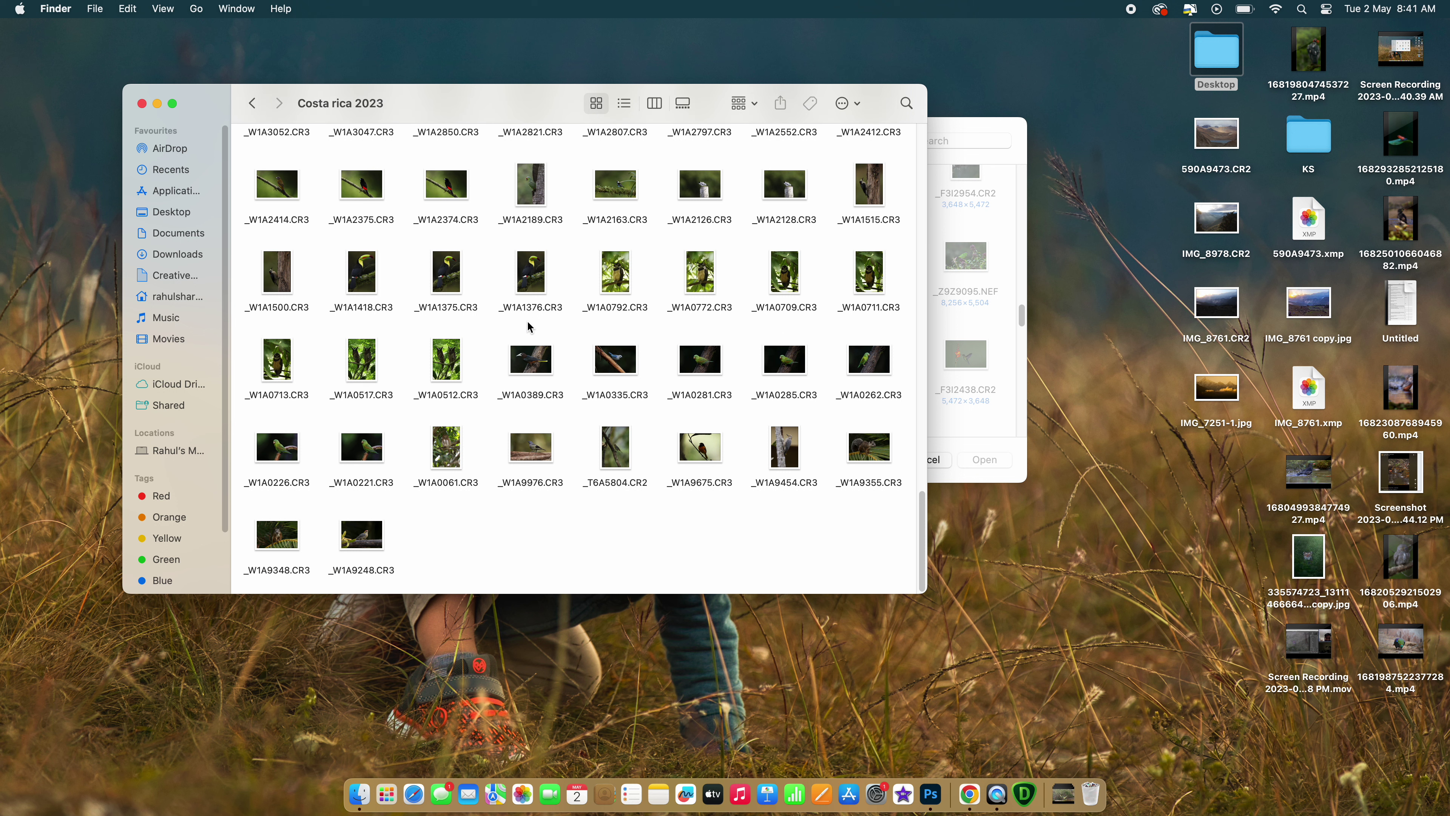
pyautogui.scroll(5, 528, 326)
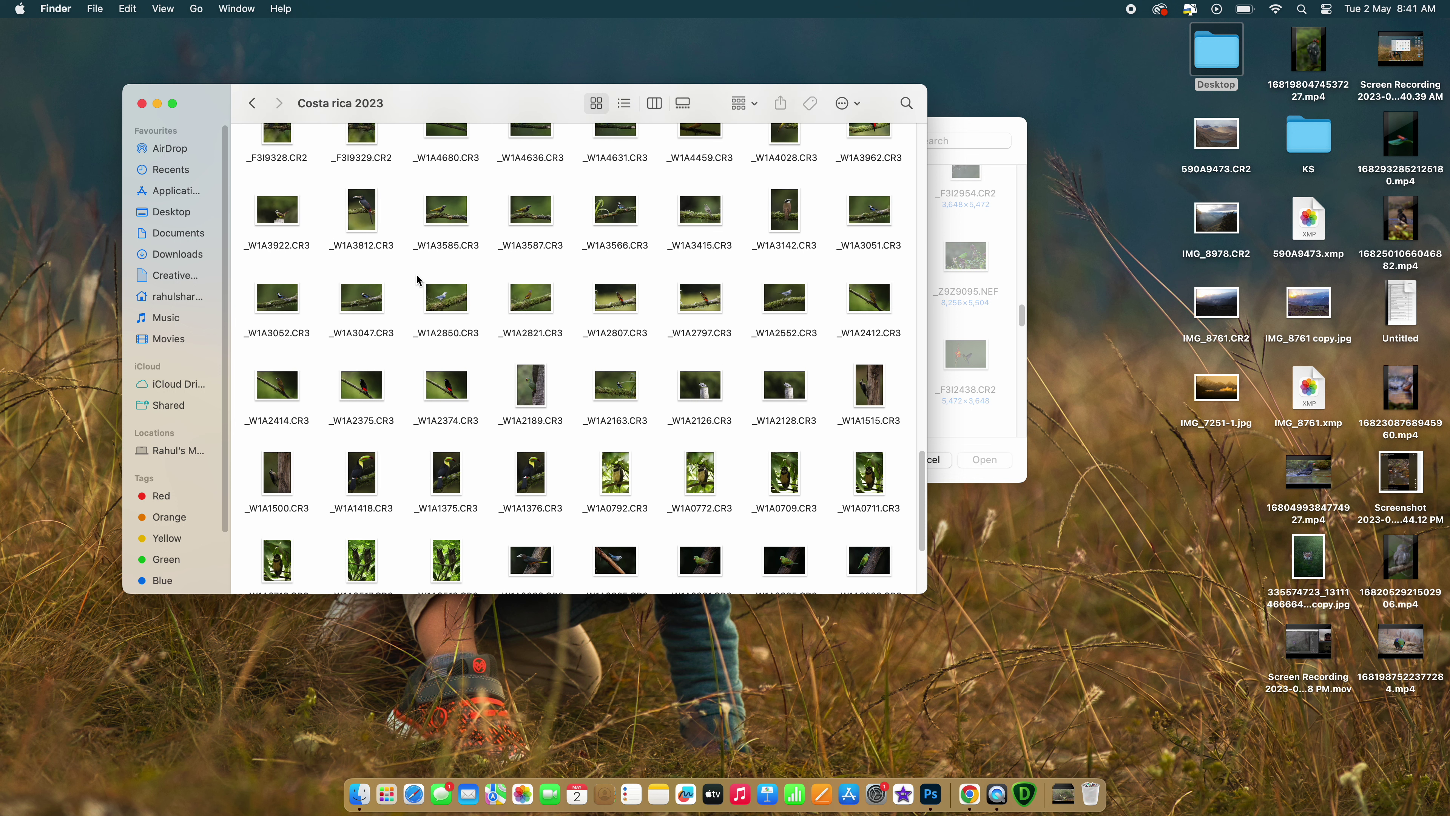
# Preview the raw photos _W1A3047.CR3 and _W1A3052.CR3 at full size to compare them.
pyautogui.click(366, 307)
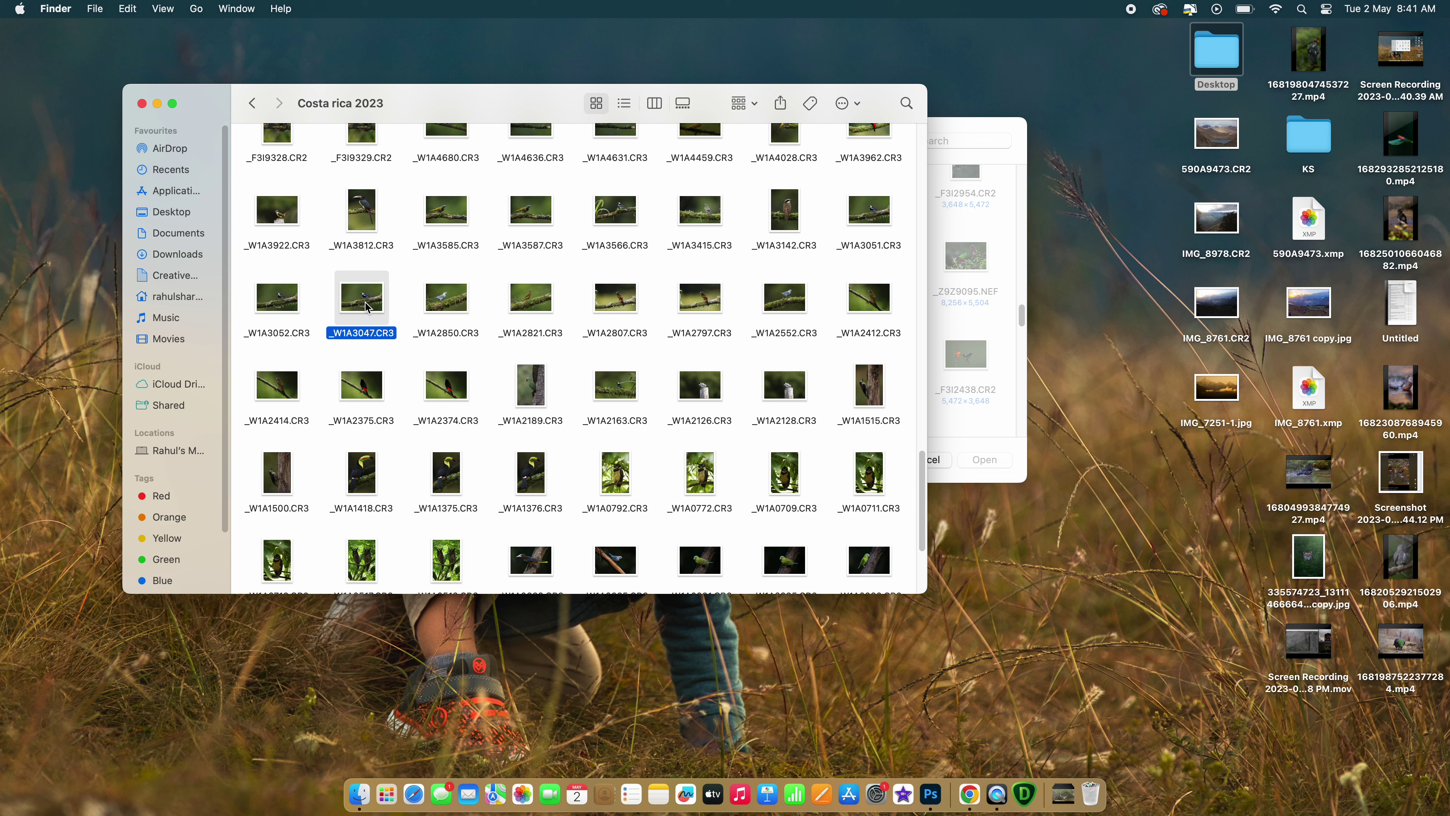
pyautogui.press('space')
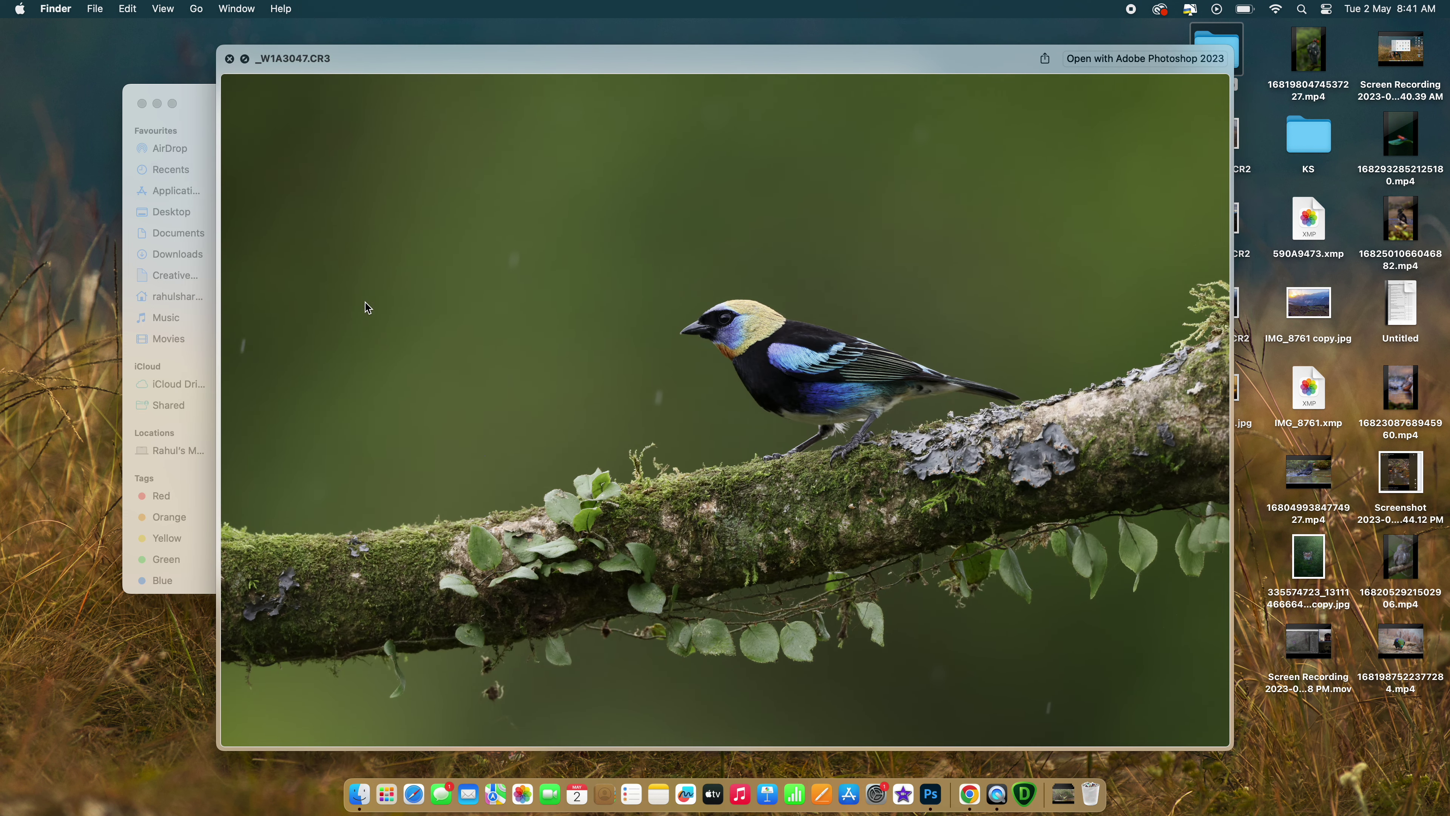
pyautogui.press('space')
pyautogui.click(281, 303)
pyautogui.press('space')
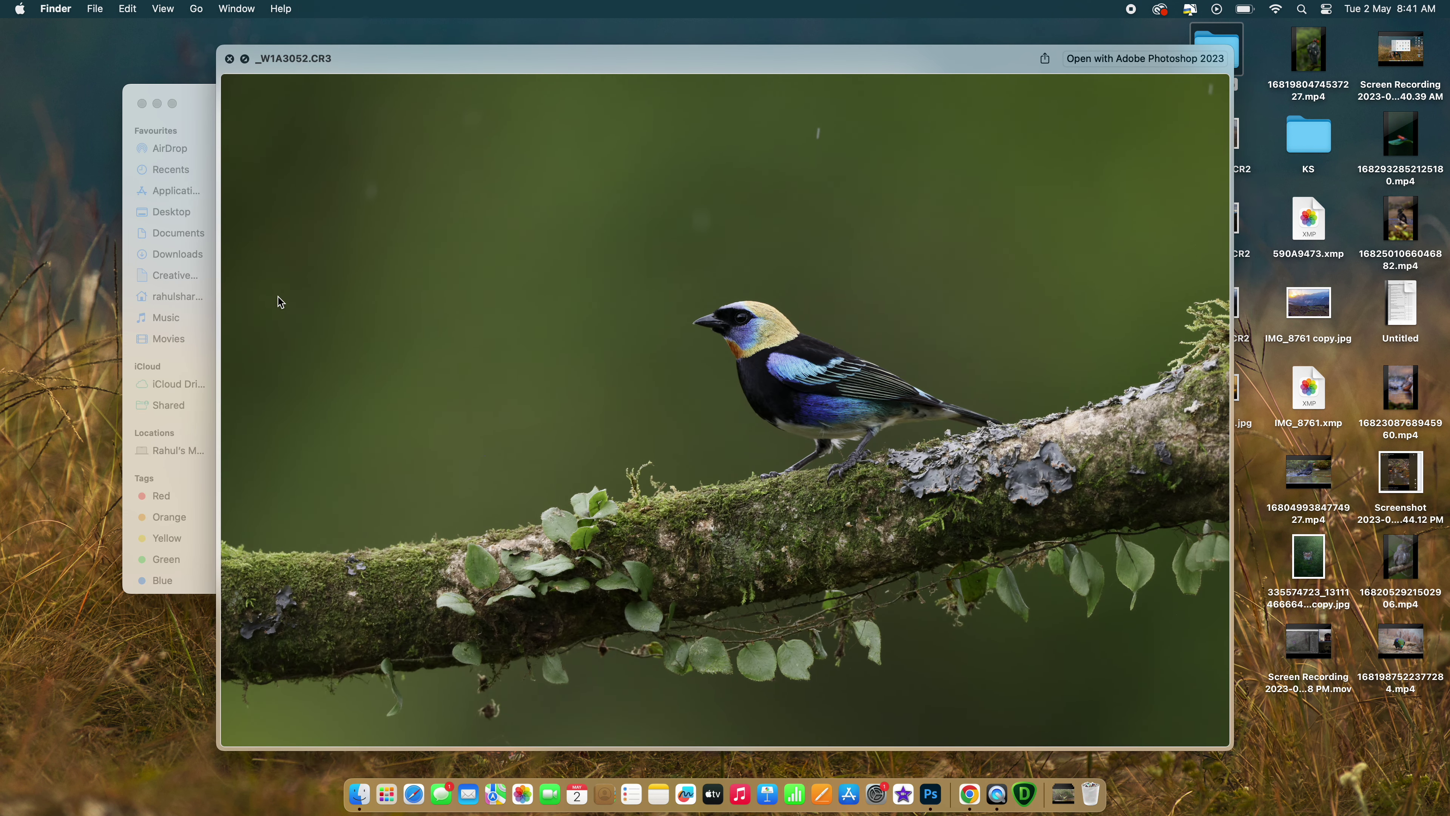
pyautogui.press('space')
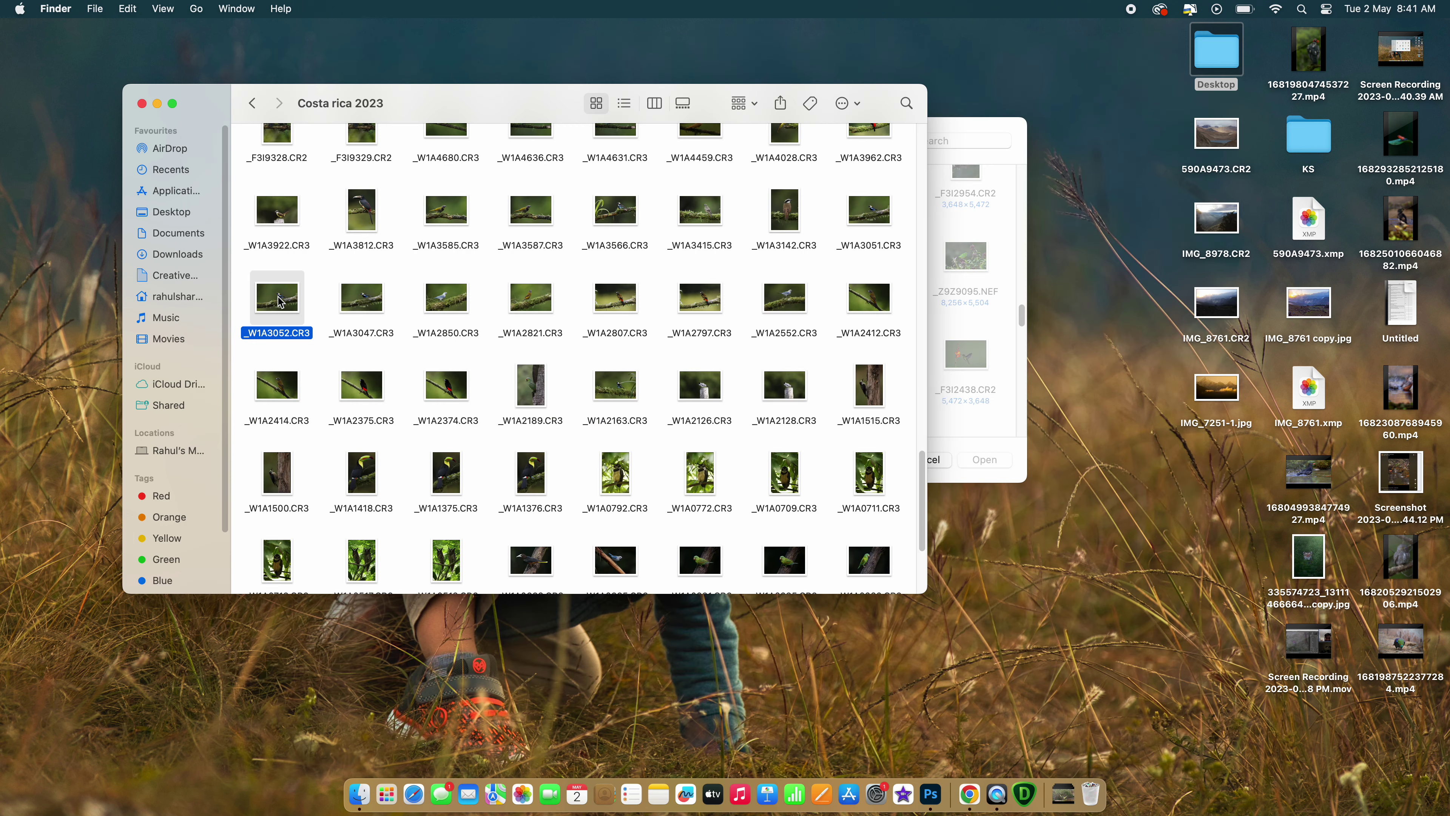
pyautogui.rightClick(281, 303)
pyautogui.moveTo(399, 322)
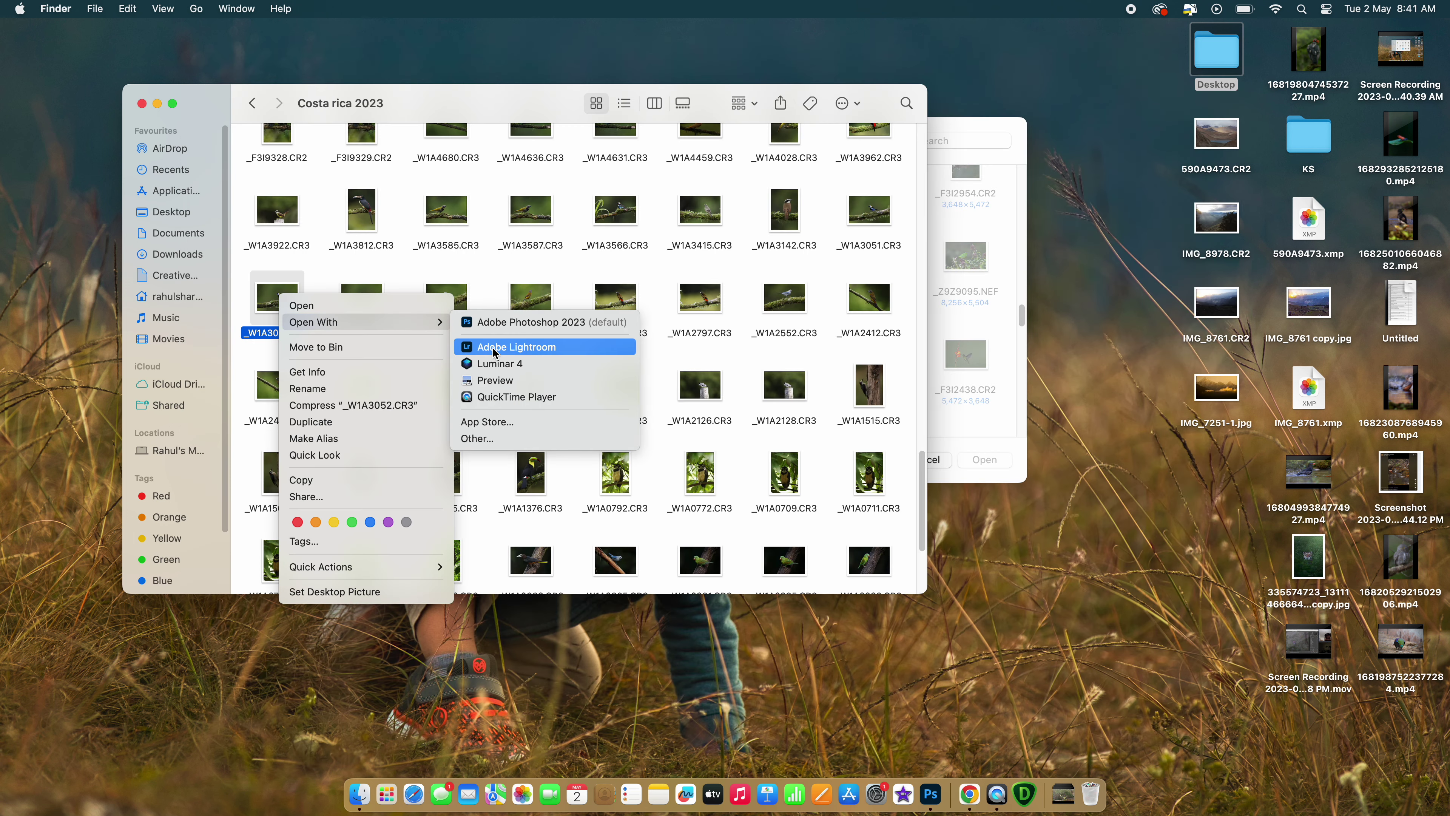
pyautogui.click(544, 323)
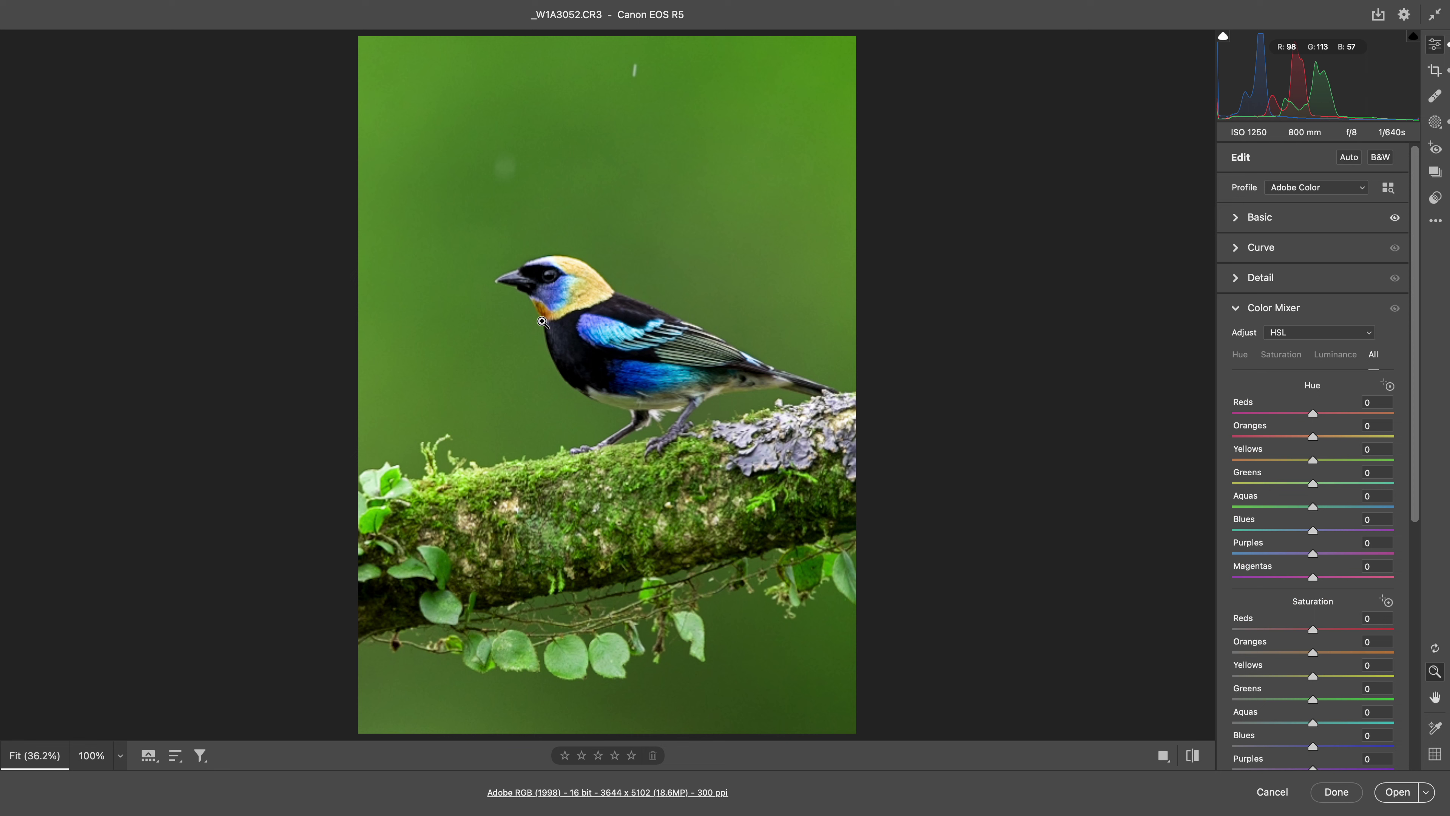
pyautogui.press('Escape')
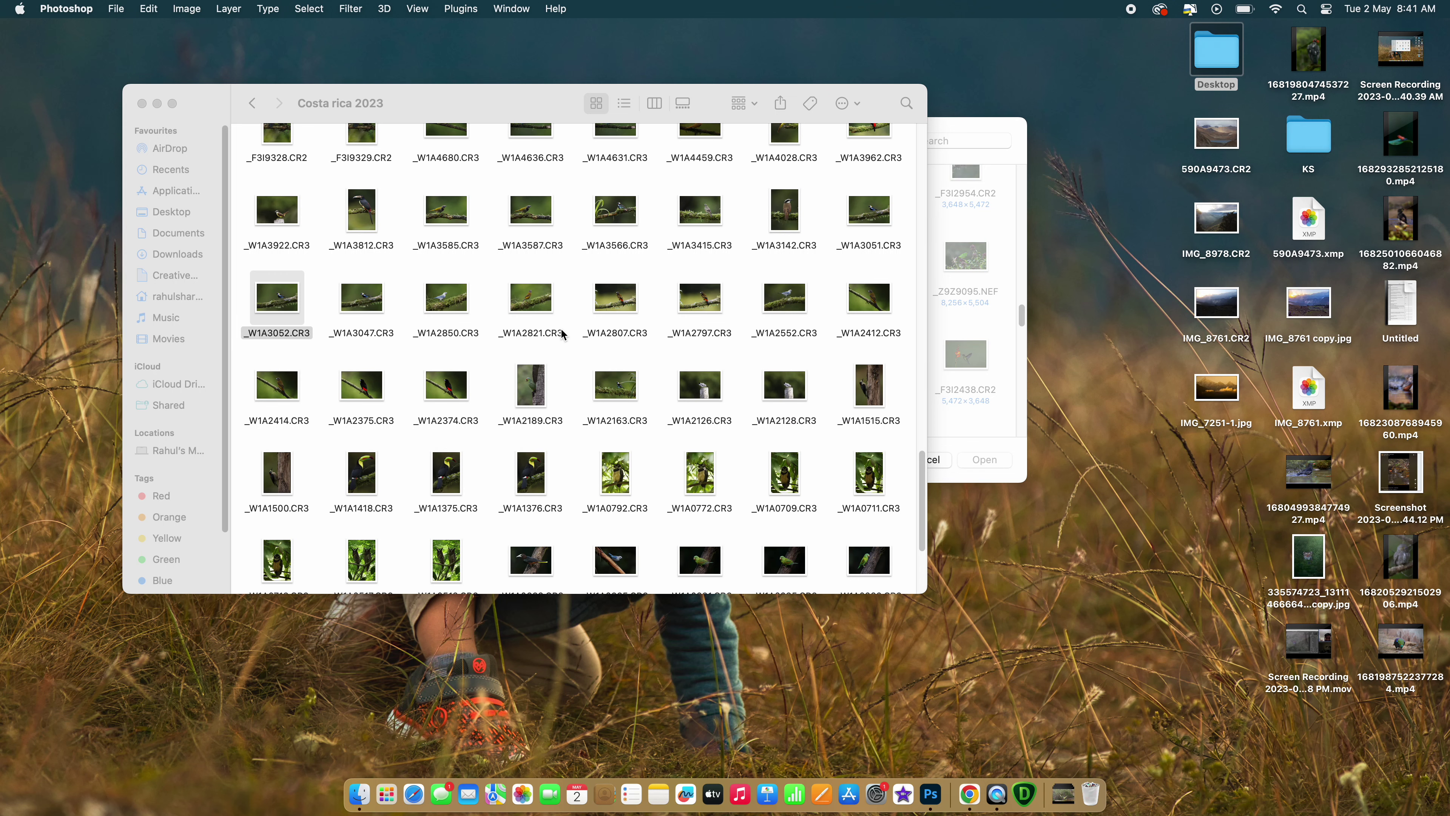
# Open the raw photo _W1A3047.CR3 with Adobe Photoshop 2023.
pyautogui.rightClick(381, 297)
pyautogui.moveTo(457, 317)
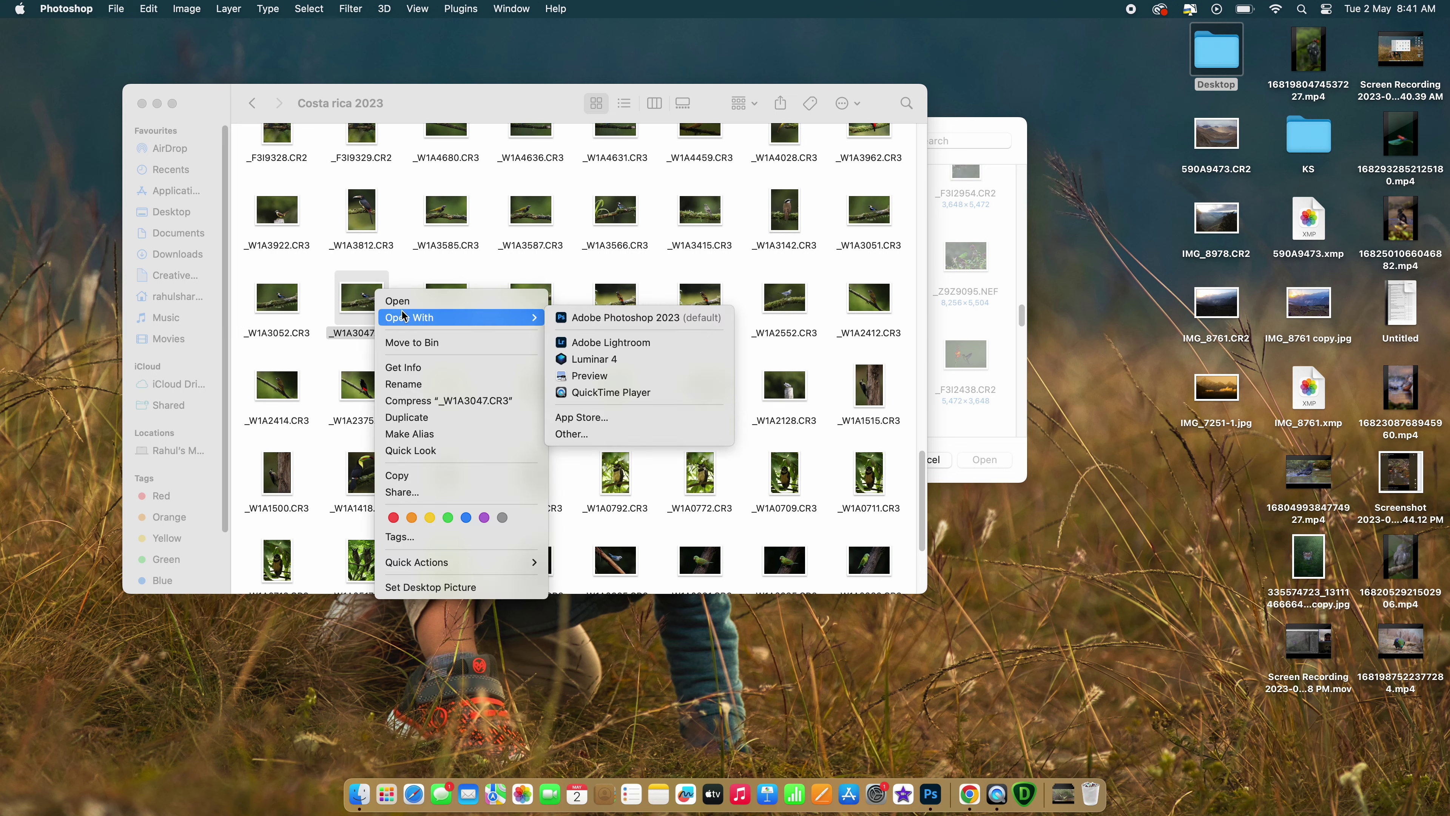
pyautogui.click(662, 320)
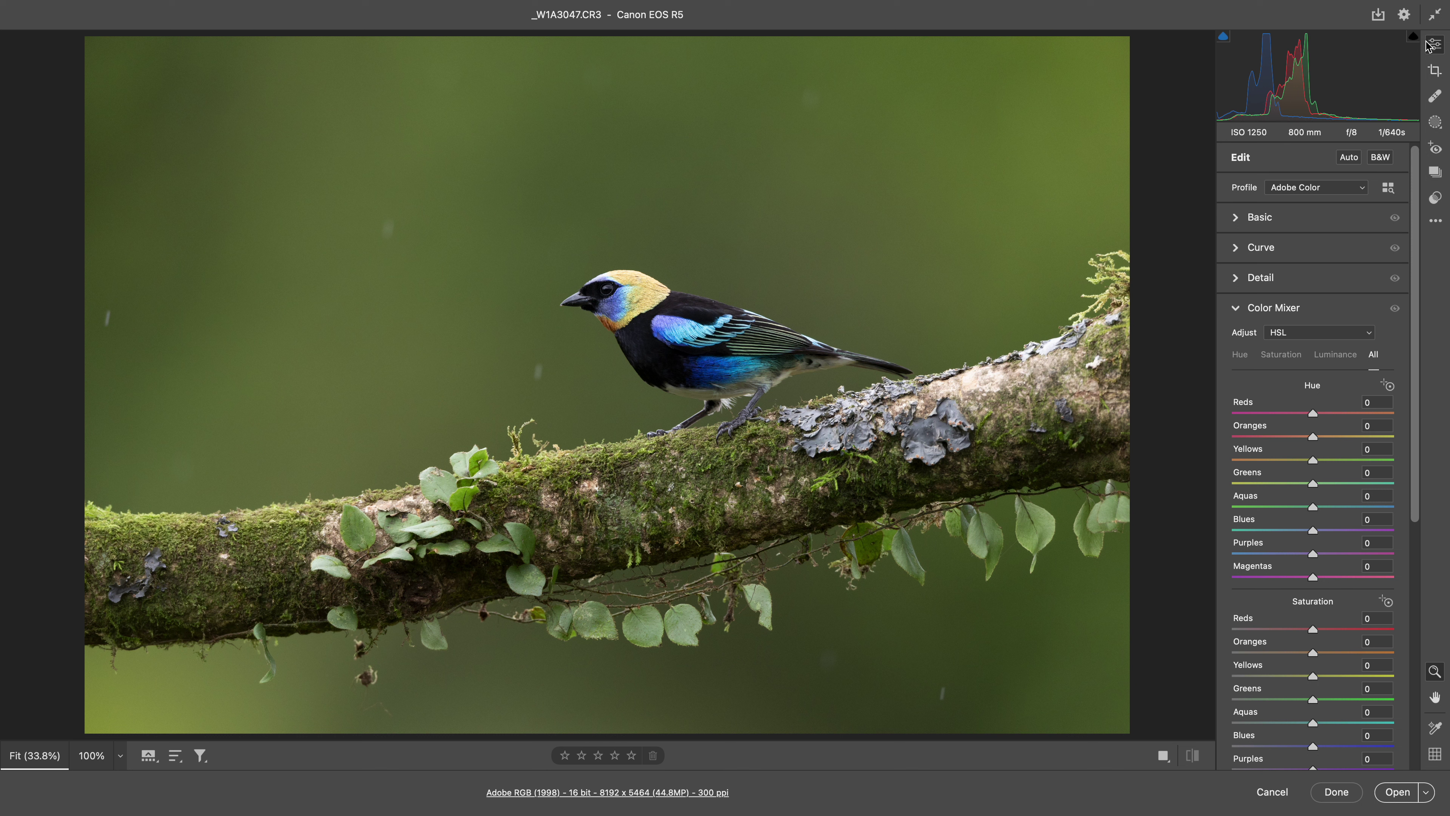
# Crop the photo to a vertical 5 x 7 frame around the bird, about 3903 x 5464 pixels.
pyautogui.click(1434, 70)
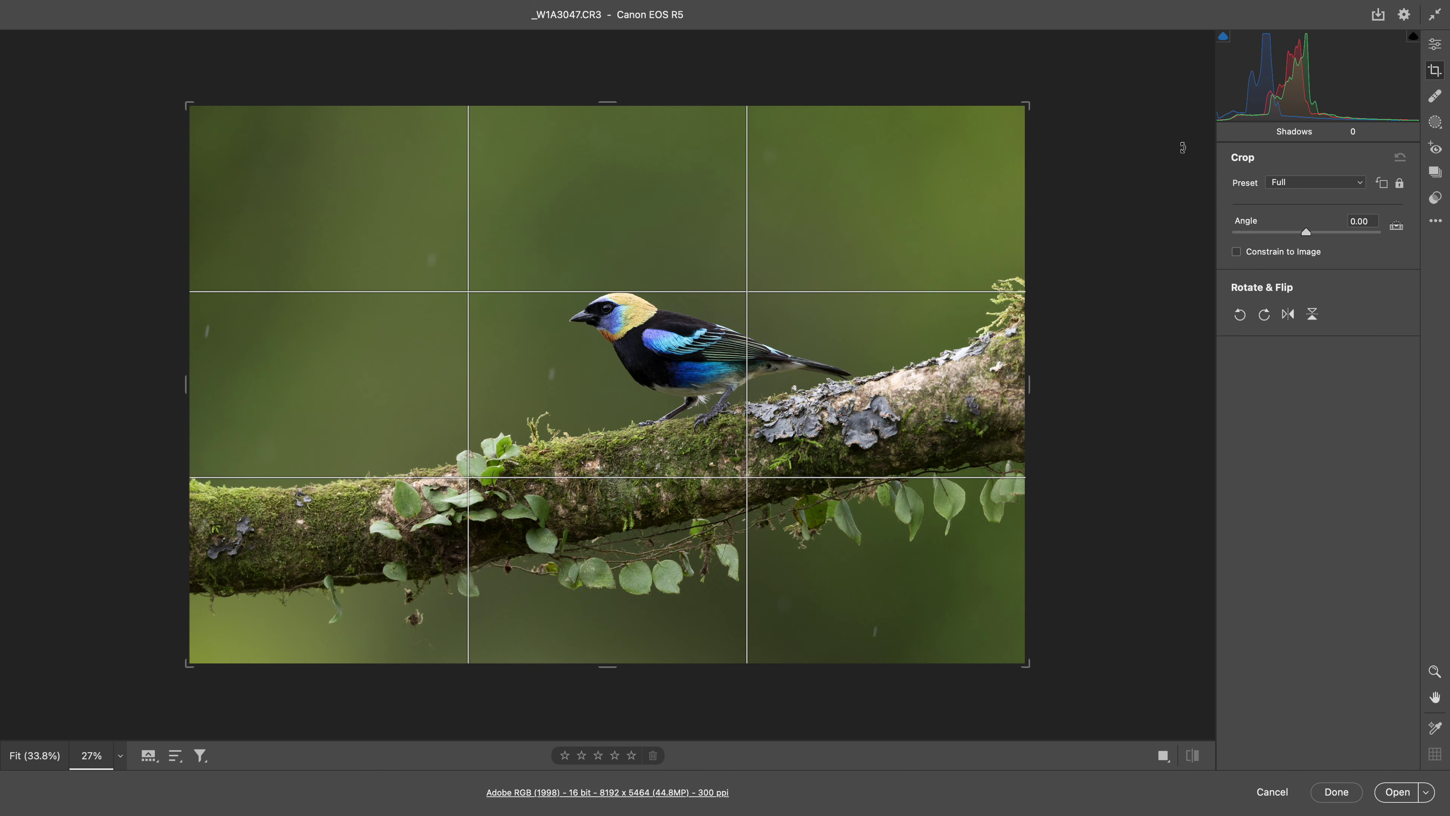
pyautogui.click(1304, 182)
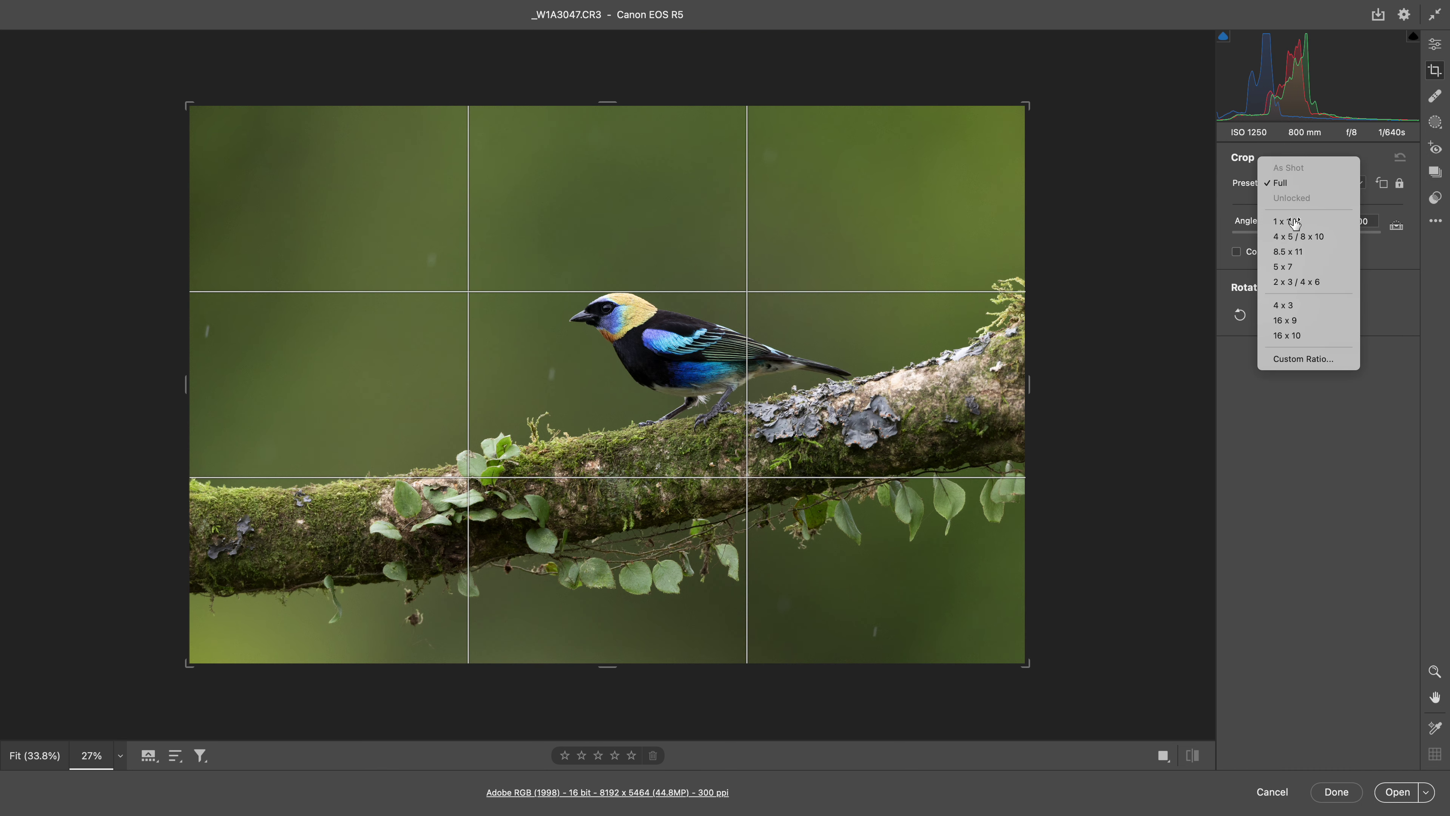
pyautogui.click(1292, 266)
pyautogui.moveTo(216, 105); pyautogui.dragTo(371, 102)
pyautogui.moveTo(634, 330); pyautogui.dragTo(765, 357)
pyautogui.press('Return')
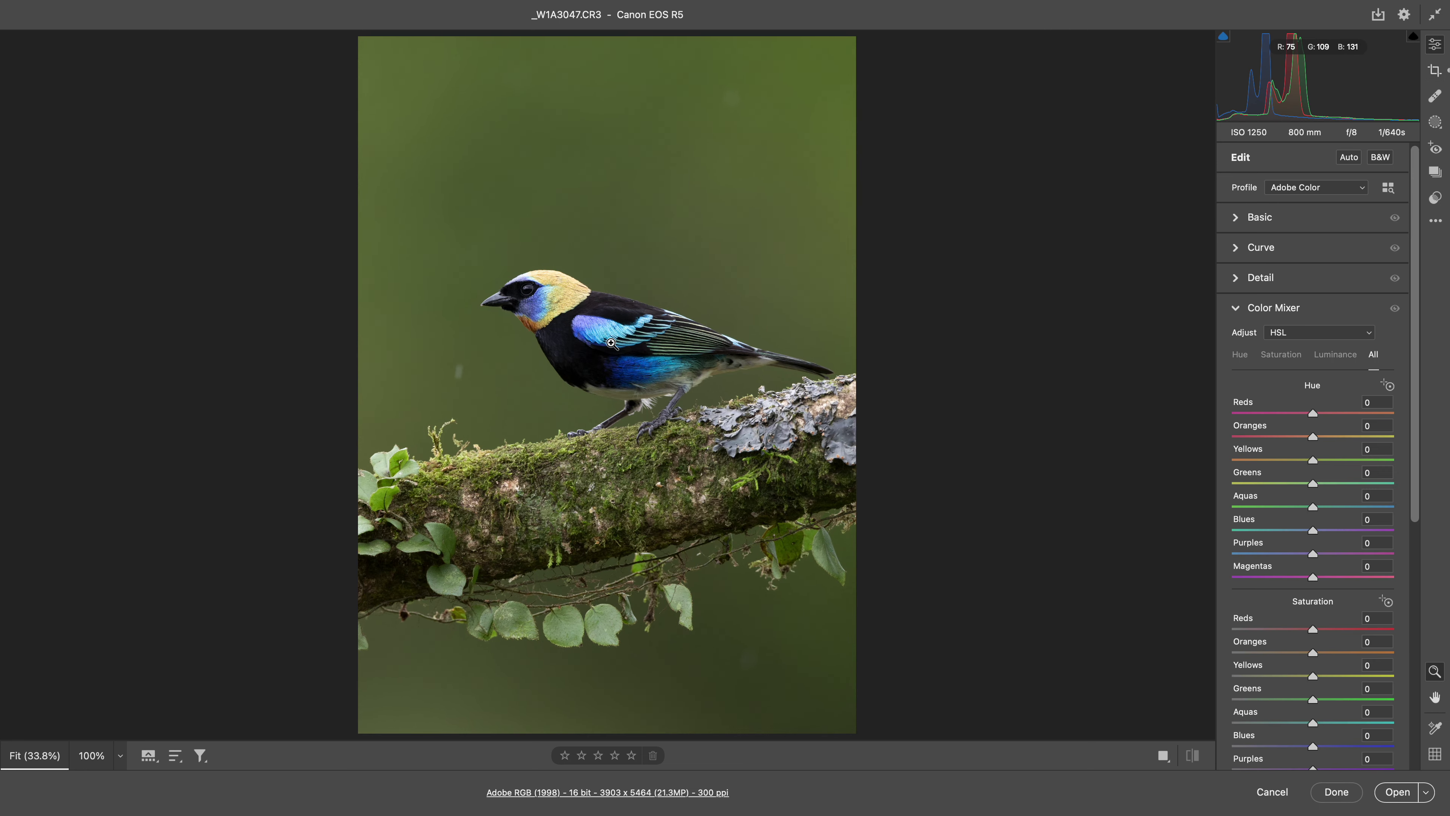
# Recrop to a horizontal 5 x 7 frame of about 6522 x 4659 pixels and rotate the photo 2.70 degrees.
pyautogui.click(1435, 70)
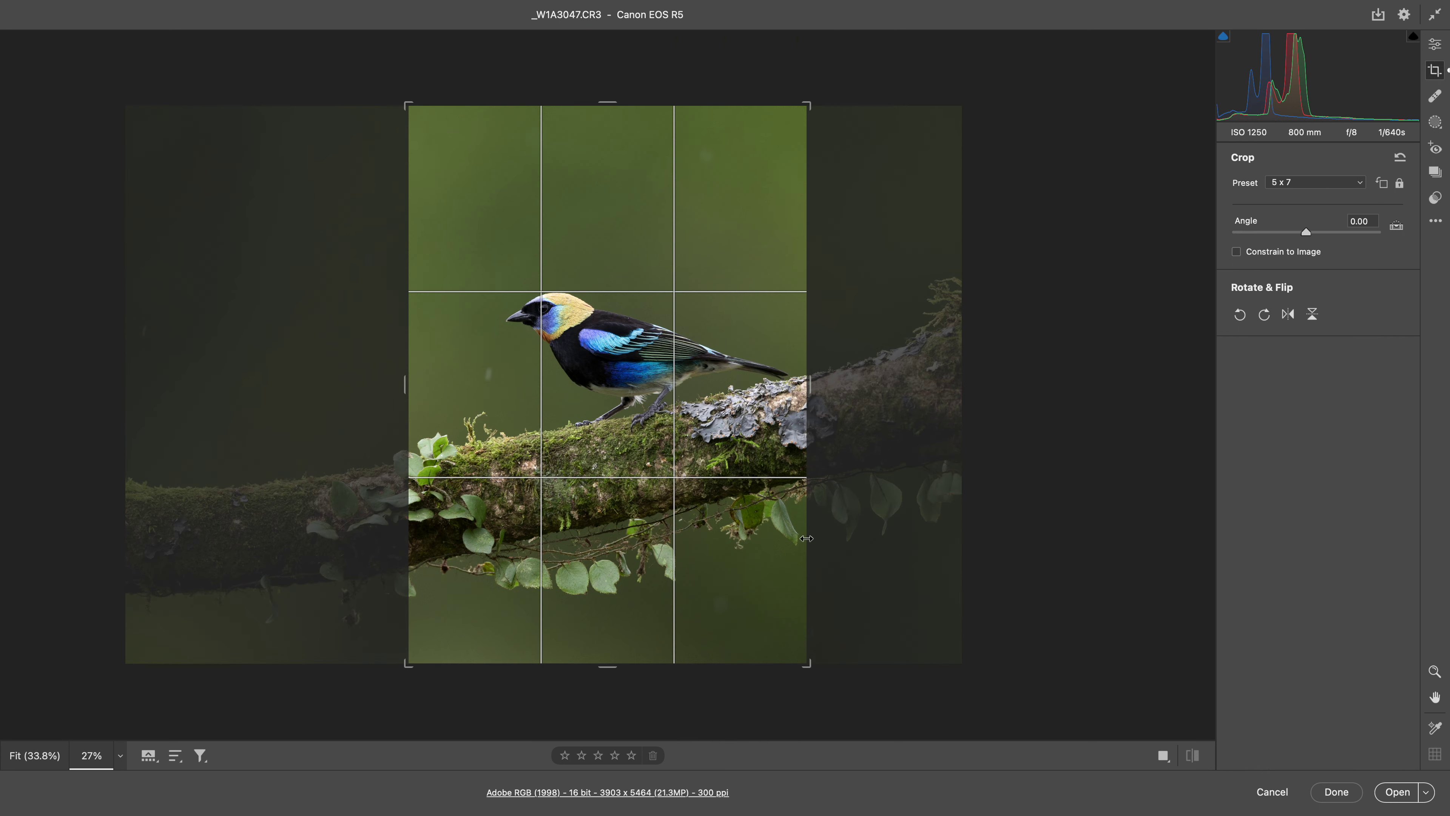
pyautogui.moveTo(807, 663); pyautogui.dragTo(870, 622)
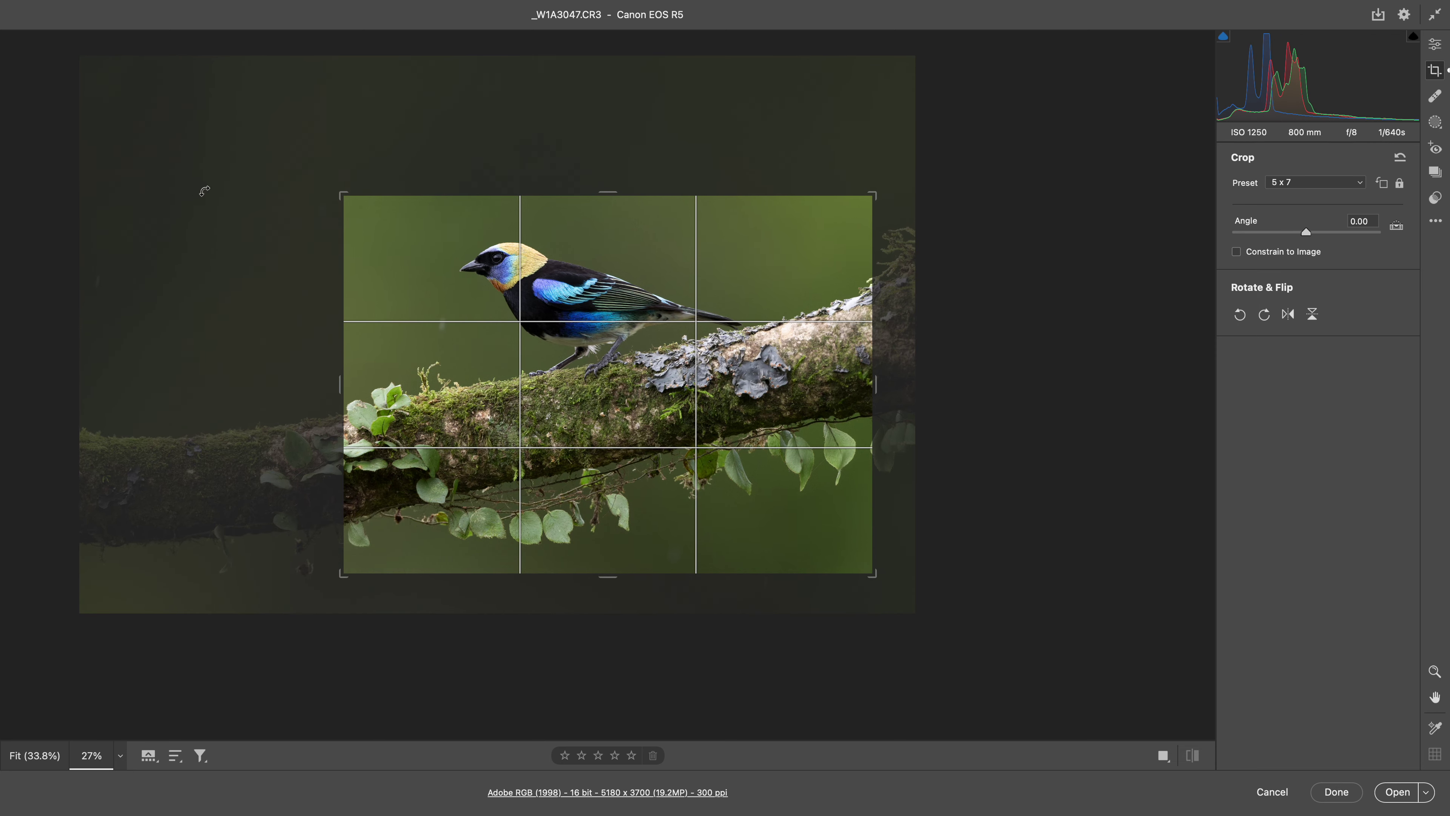
pyautogui.moveTo(342, 193); pyautogui.dragTo(269, 144)
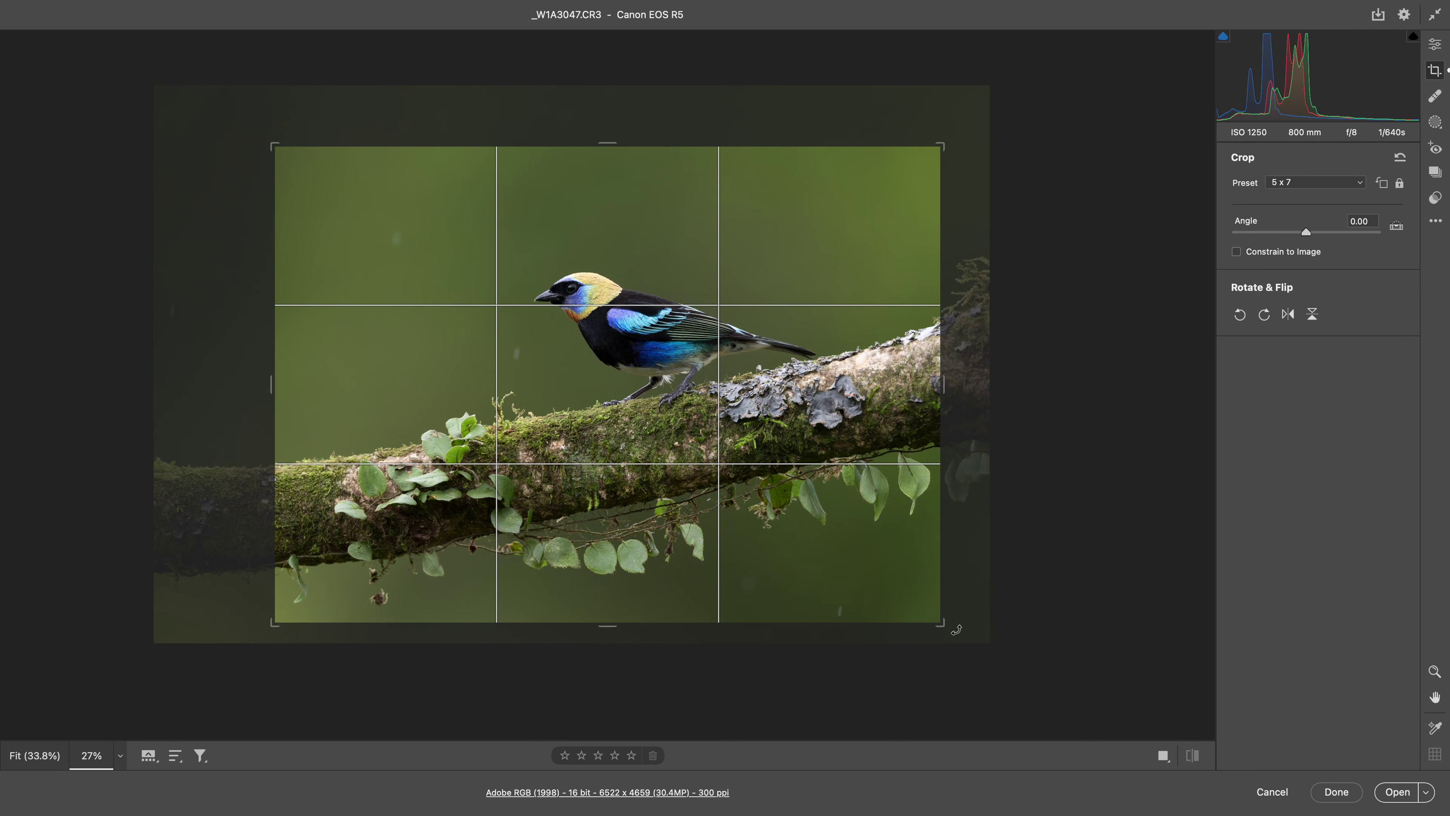
pyautogui.moveTo(957, 629); pyautogui.dragTo(942, 640)
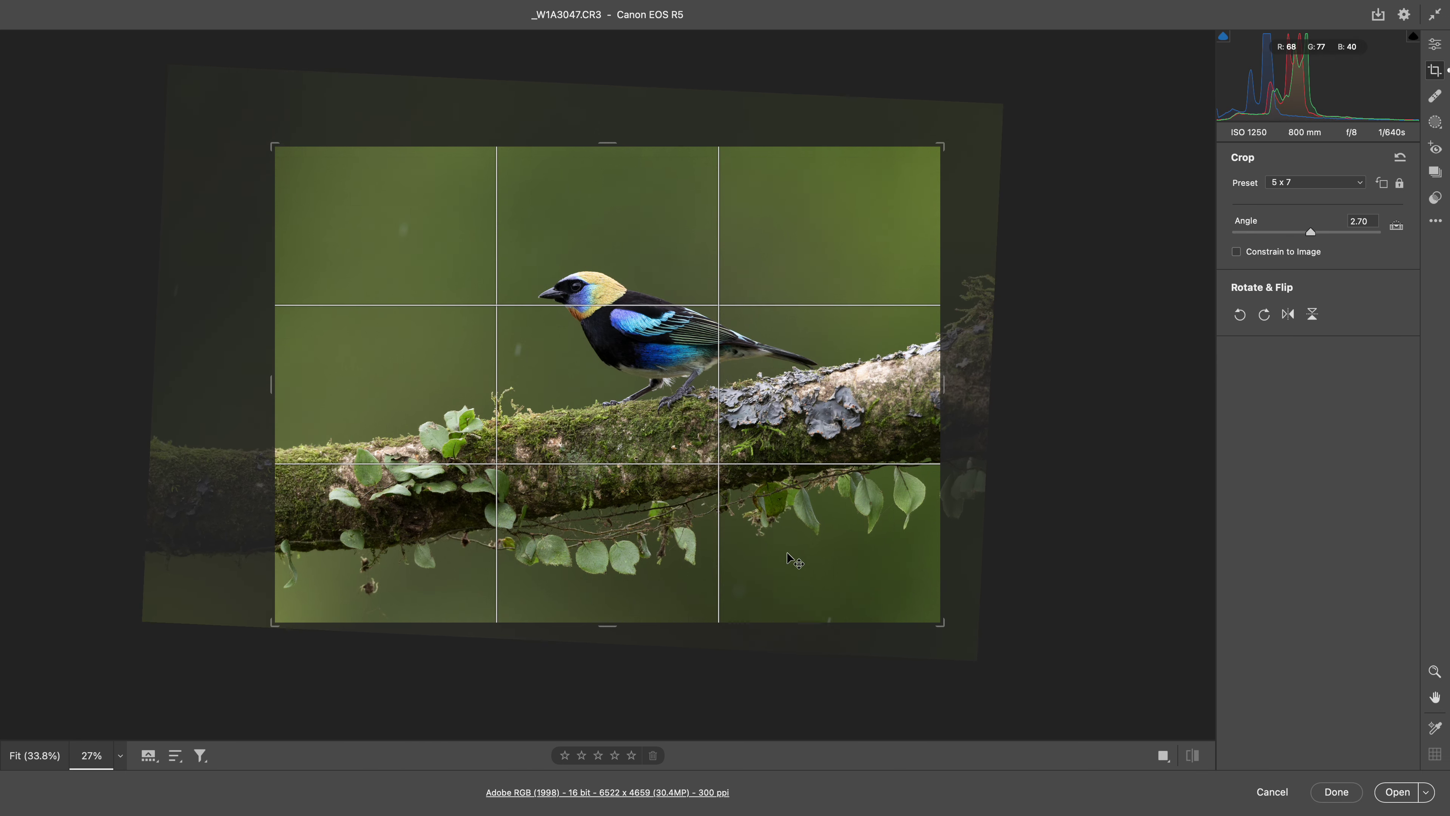
pyautogui.press('Return')
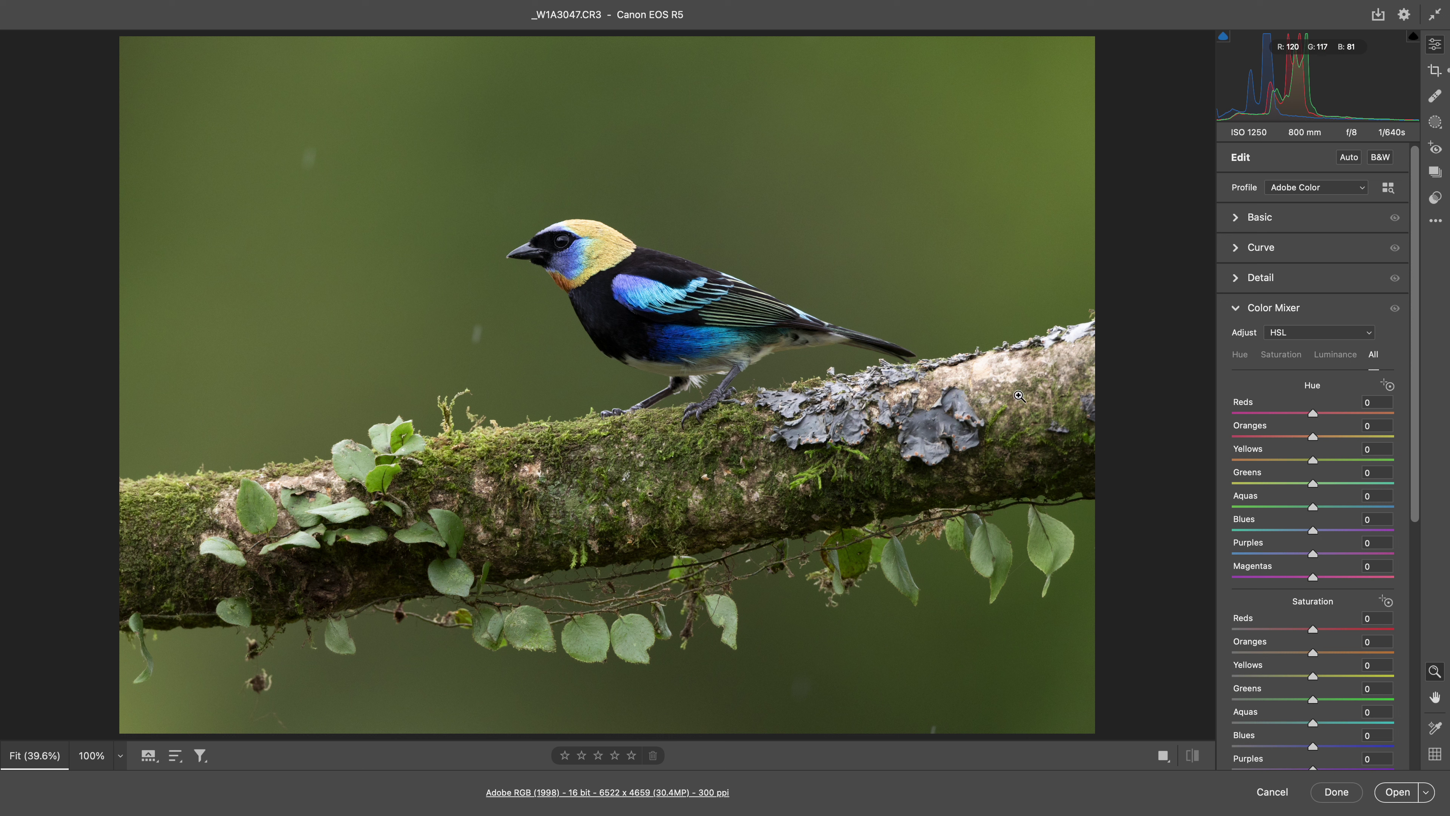
# Try the Adobe Vivid, Camera Portrait and Camera Faithful profiles, settle on Camera Standard, and expand the Basic adjustments.
pyautogui.click(1329, 189)
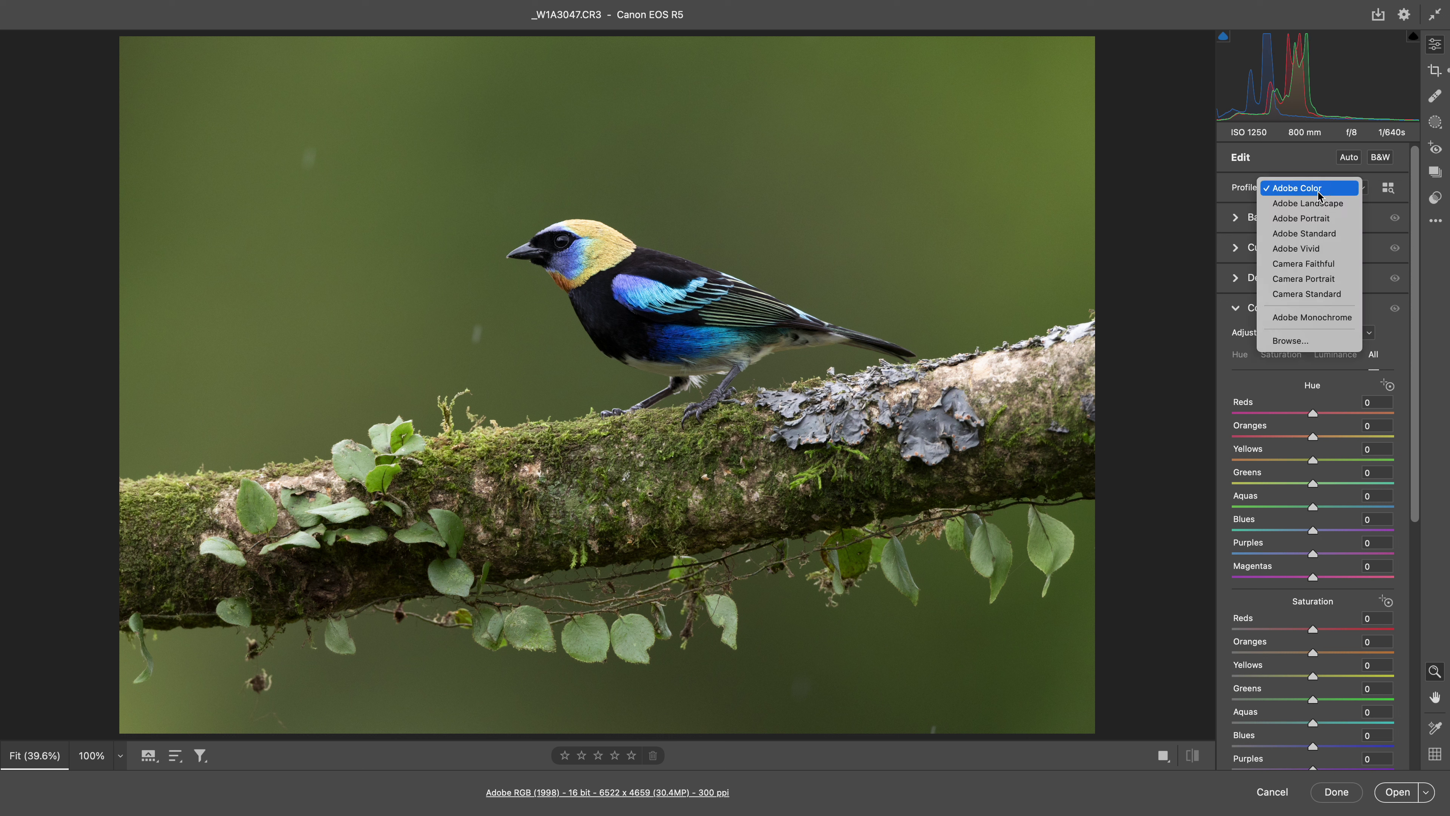
pyautogui.click(1323, 248)
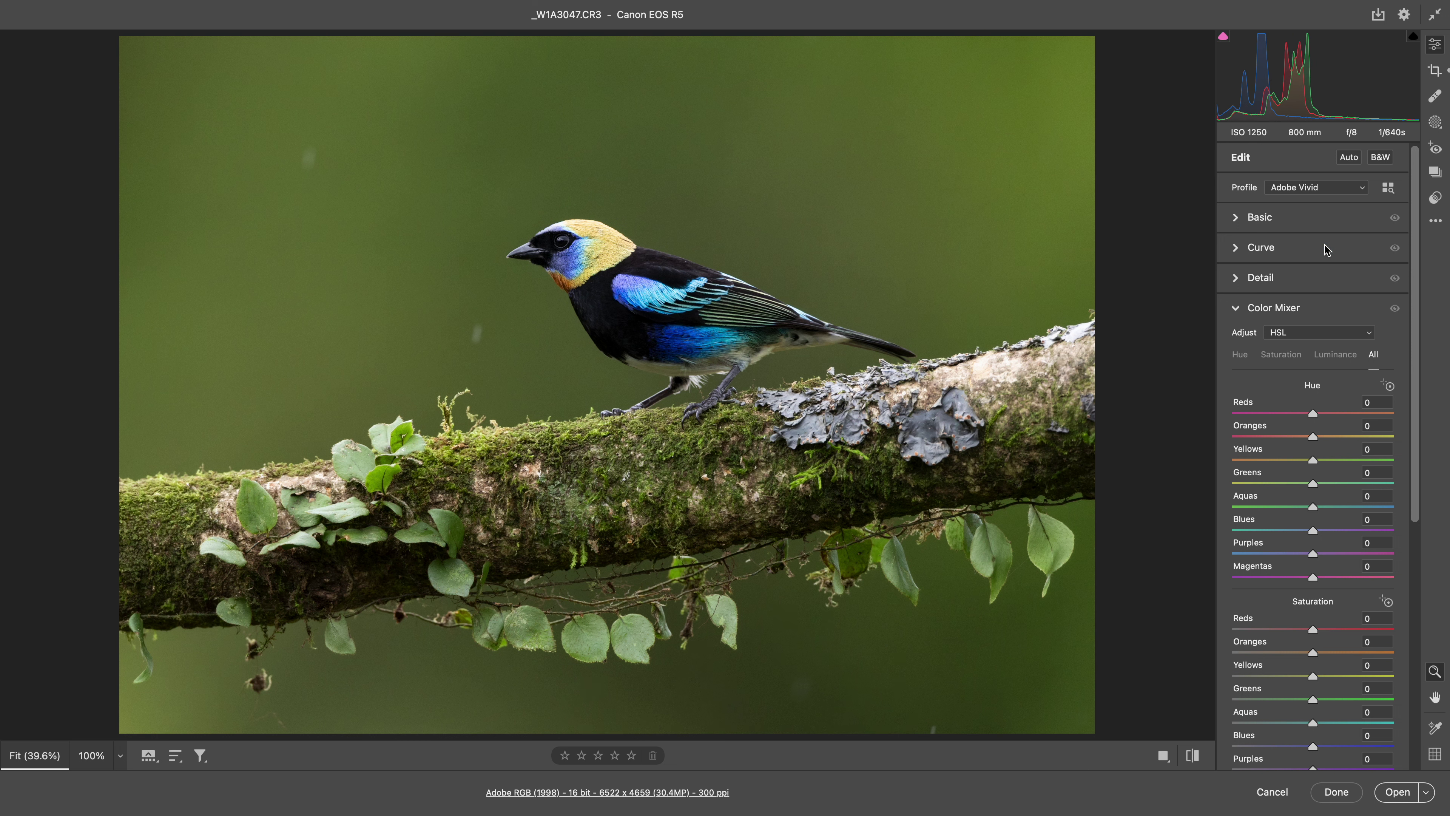
pyautogui.click(1320, 194)
pyautogui.click(1327, 222)
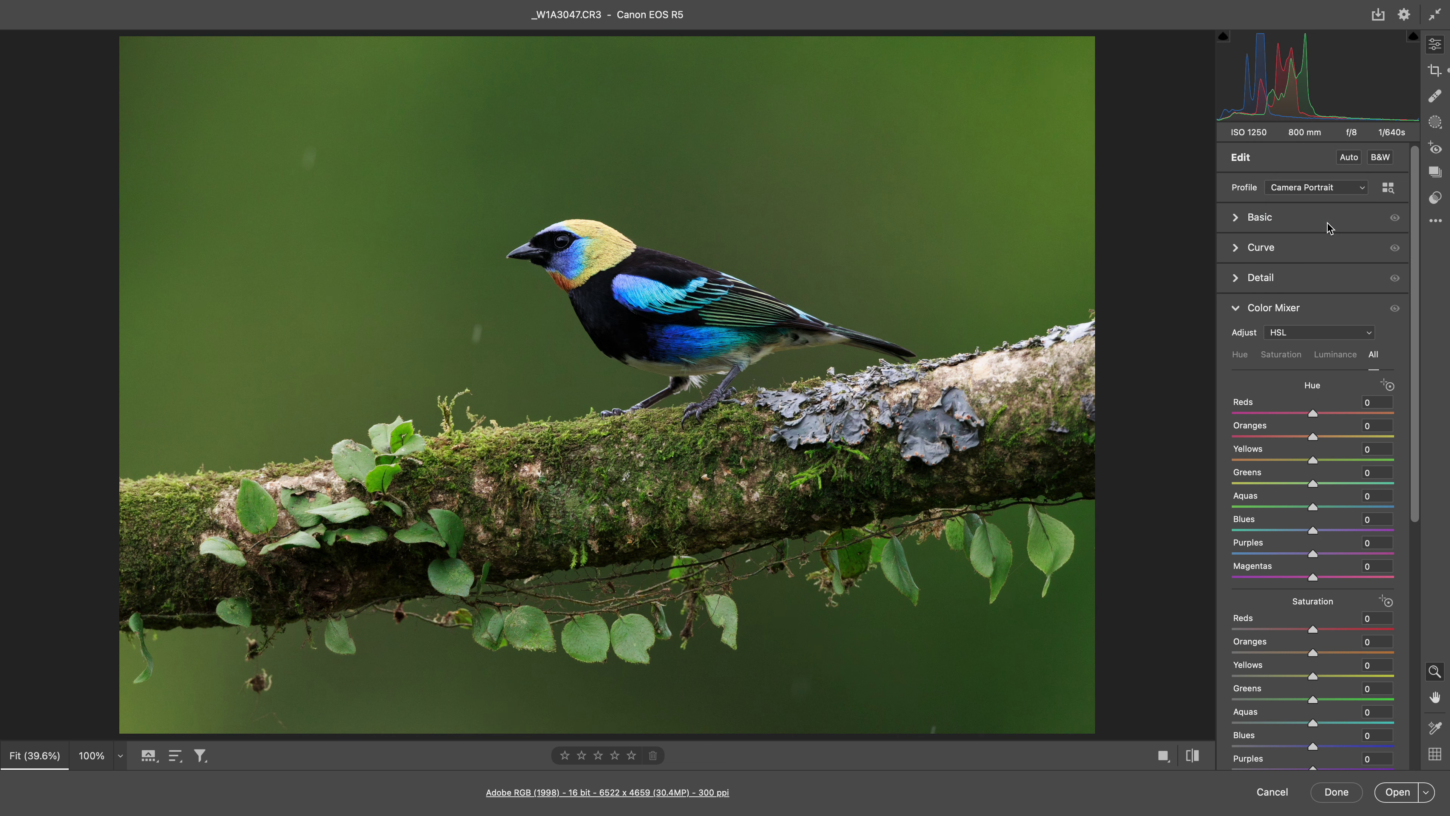
pyautogui.click(1334, 194)
pyautogui.click(1334, 202)
pyautogui.click(1329, 193)
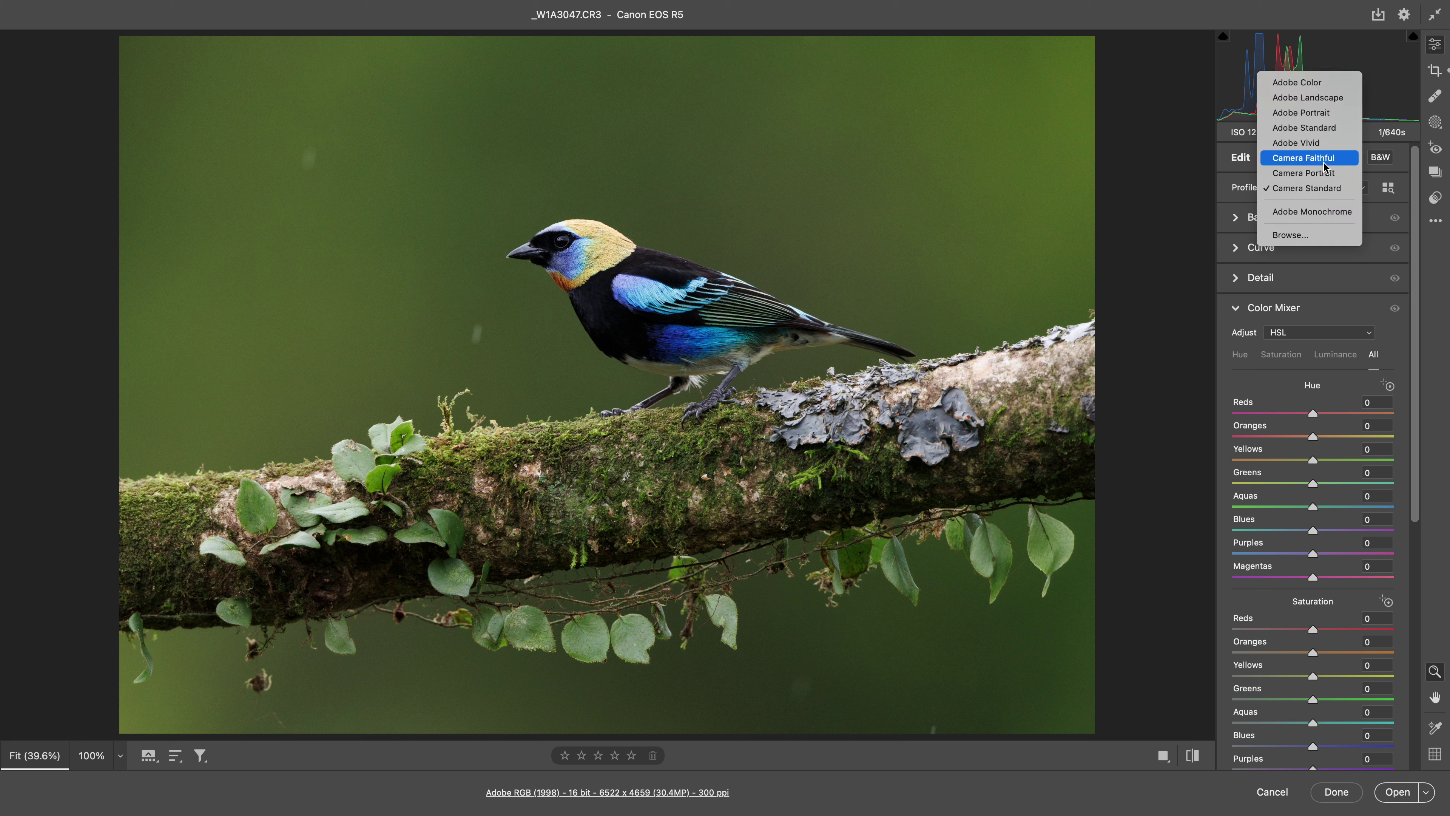
pyautogui.click(1324, 161)
pyautogui.click(1329, 193)
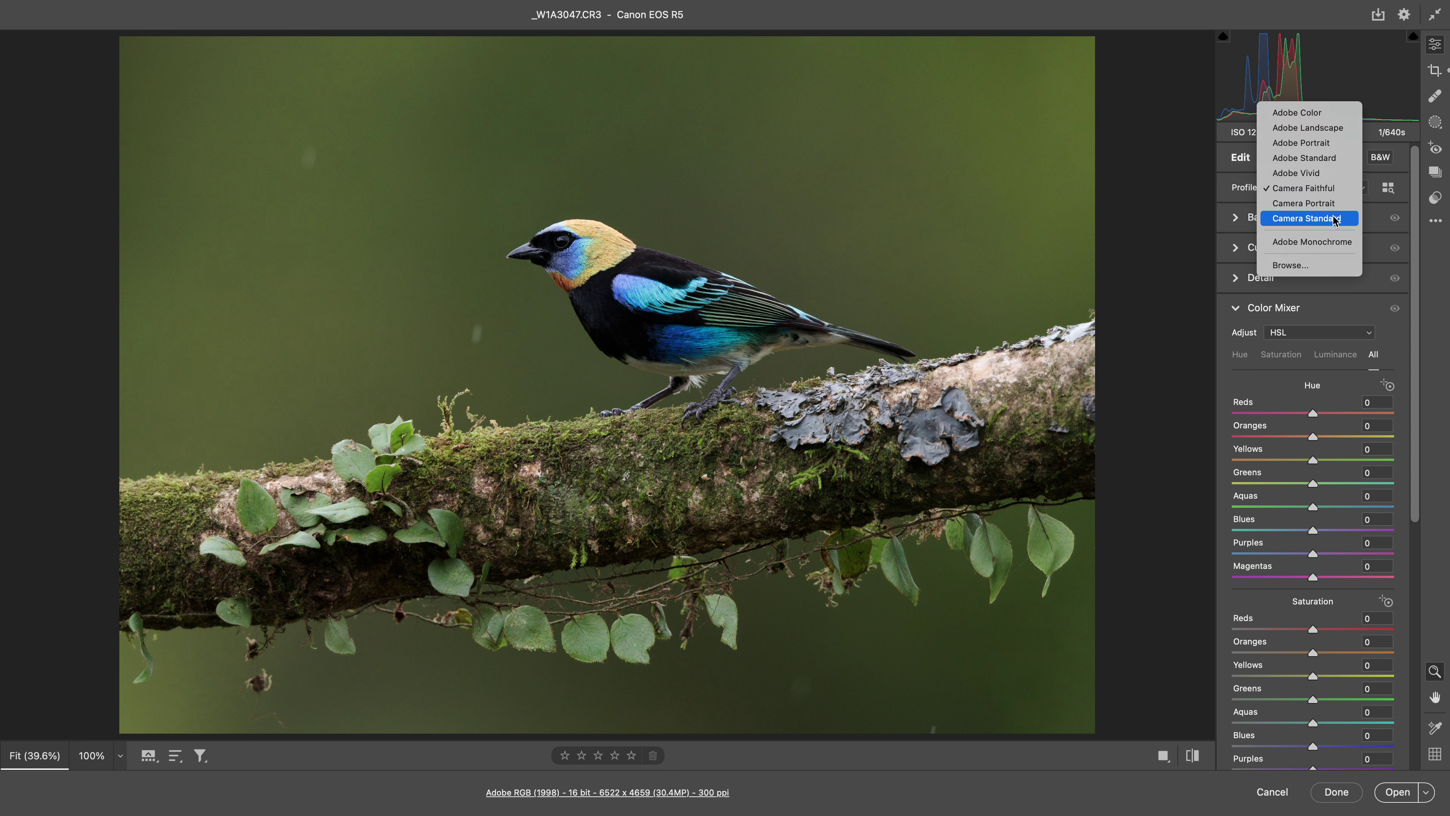
pyautogui.click(1333, 220)
pyautogui.click(1276, 220)
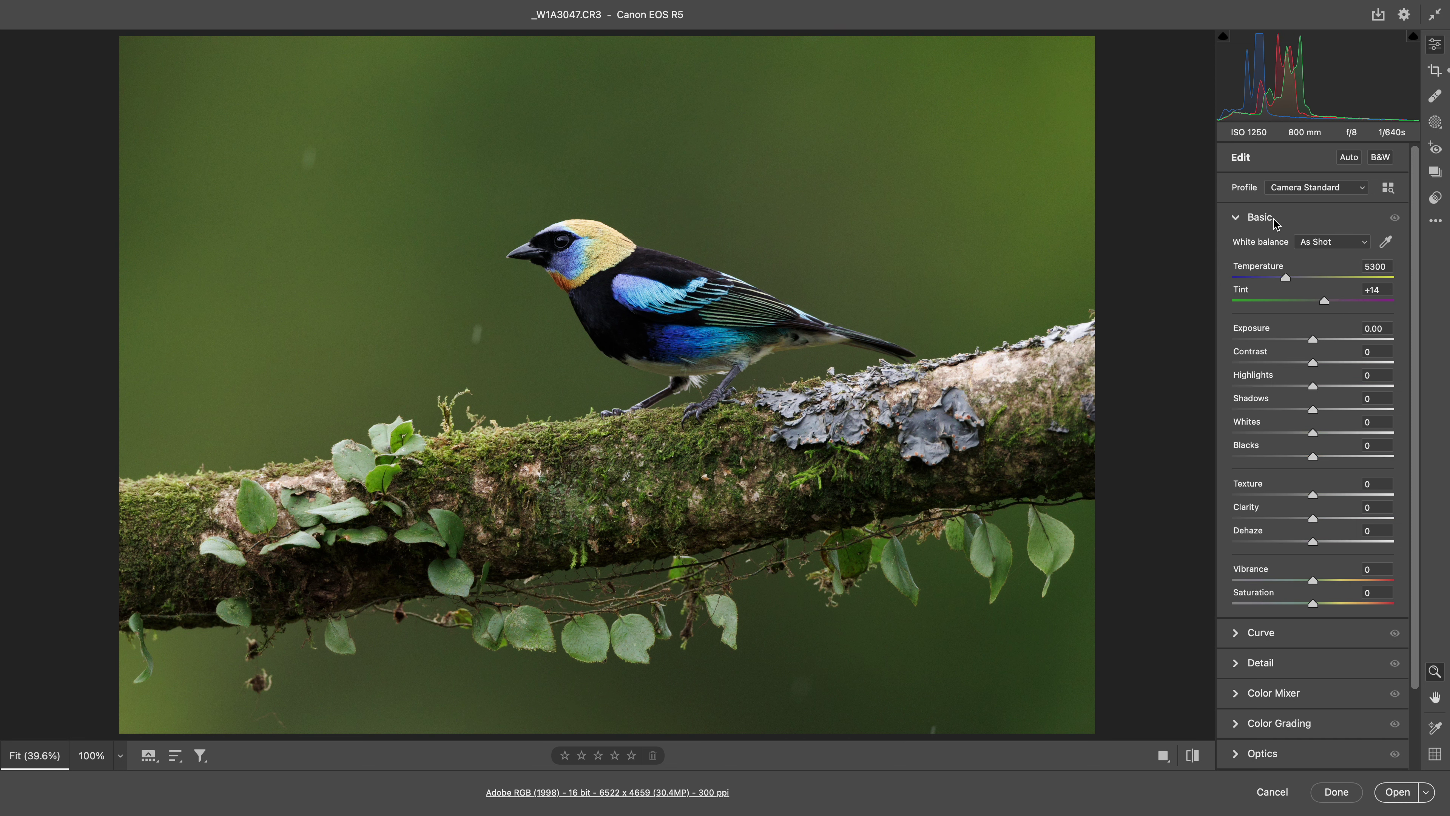
# Try sampling the white balance from several spots on the green background and the bird's head.
pyautogui.click(1385, 242)
pyautogui.click(837, 172)
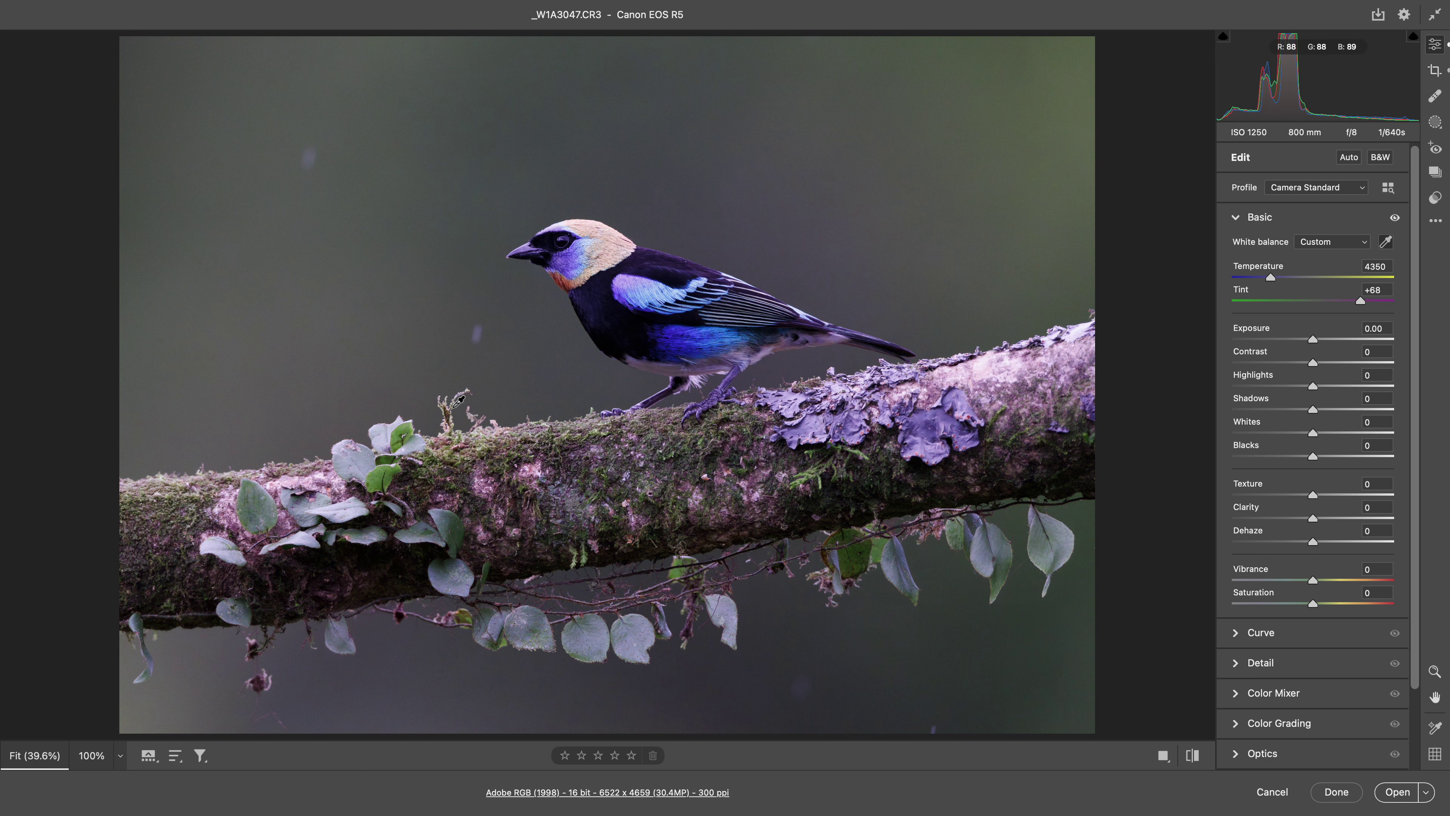
pyautogui.click(650, 635)
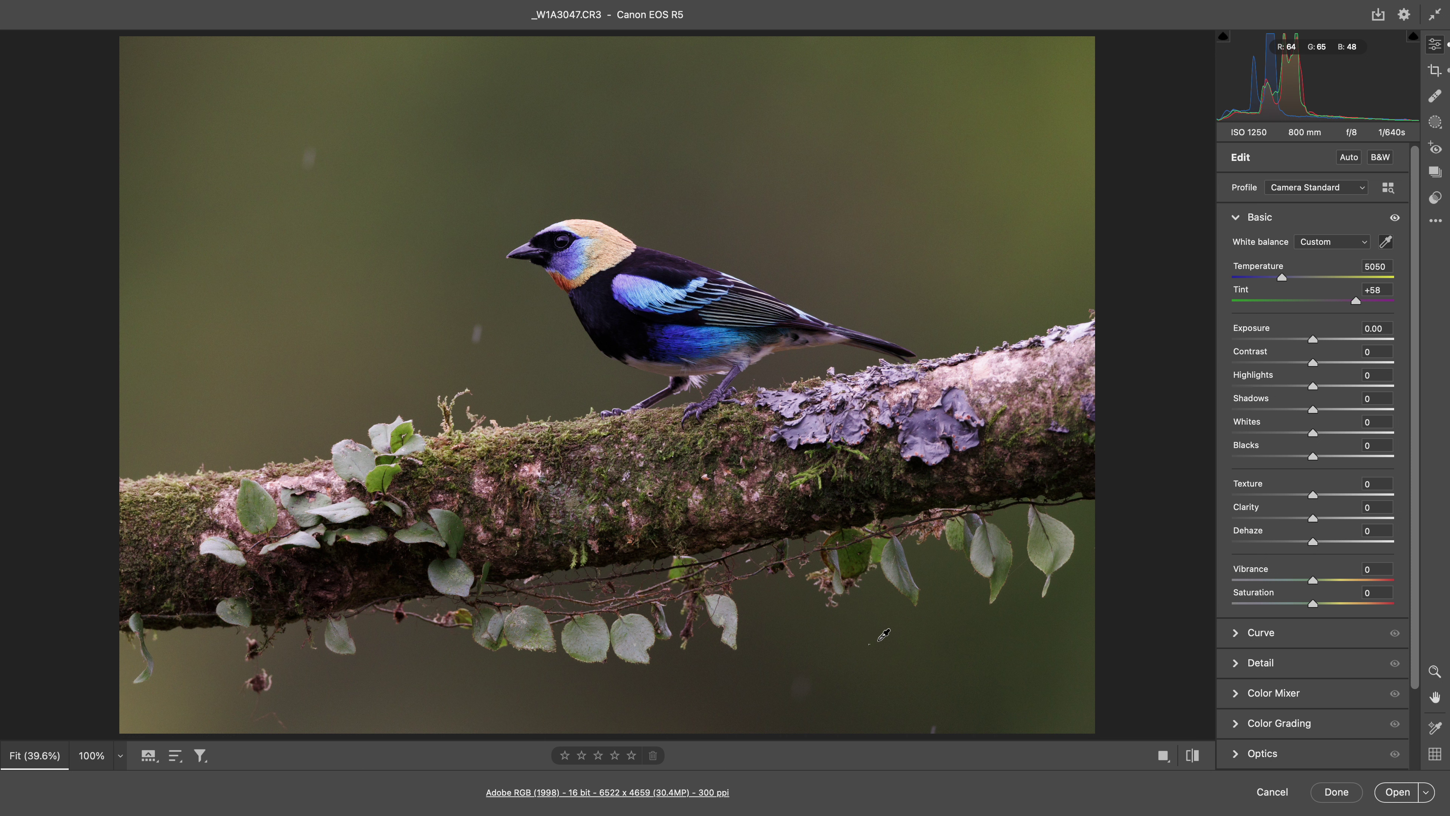
pyautogui.click(906, 627)
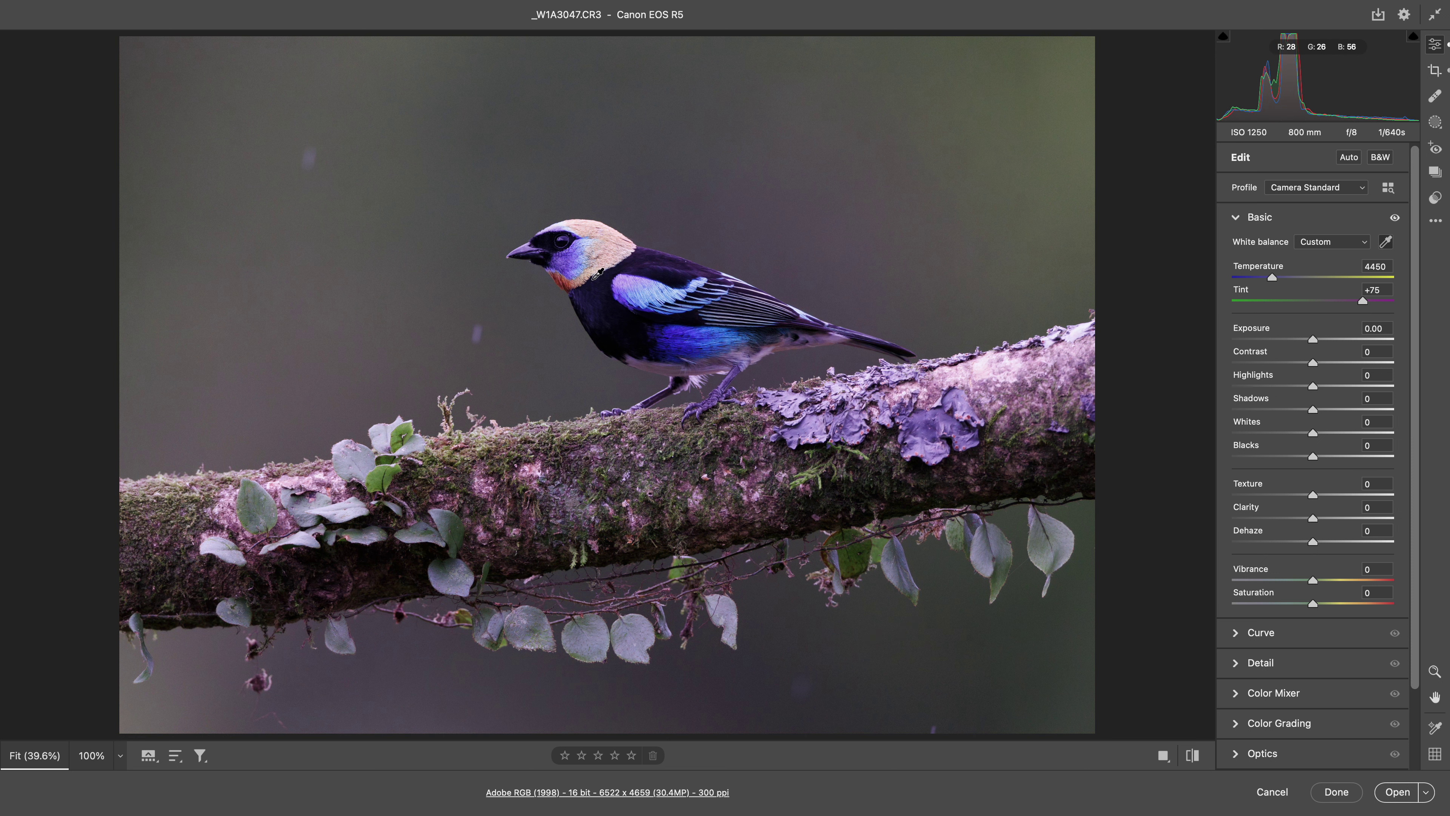
pyautogui.click(559, 238)
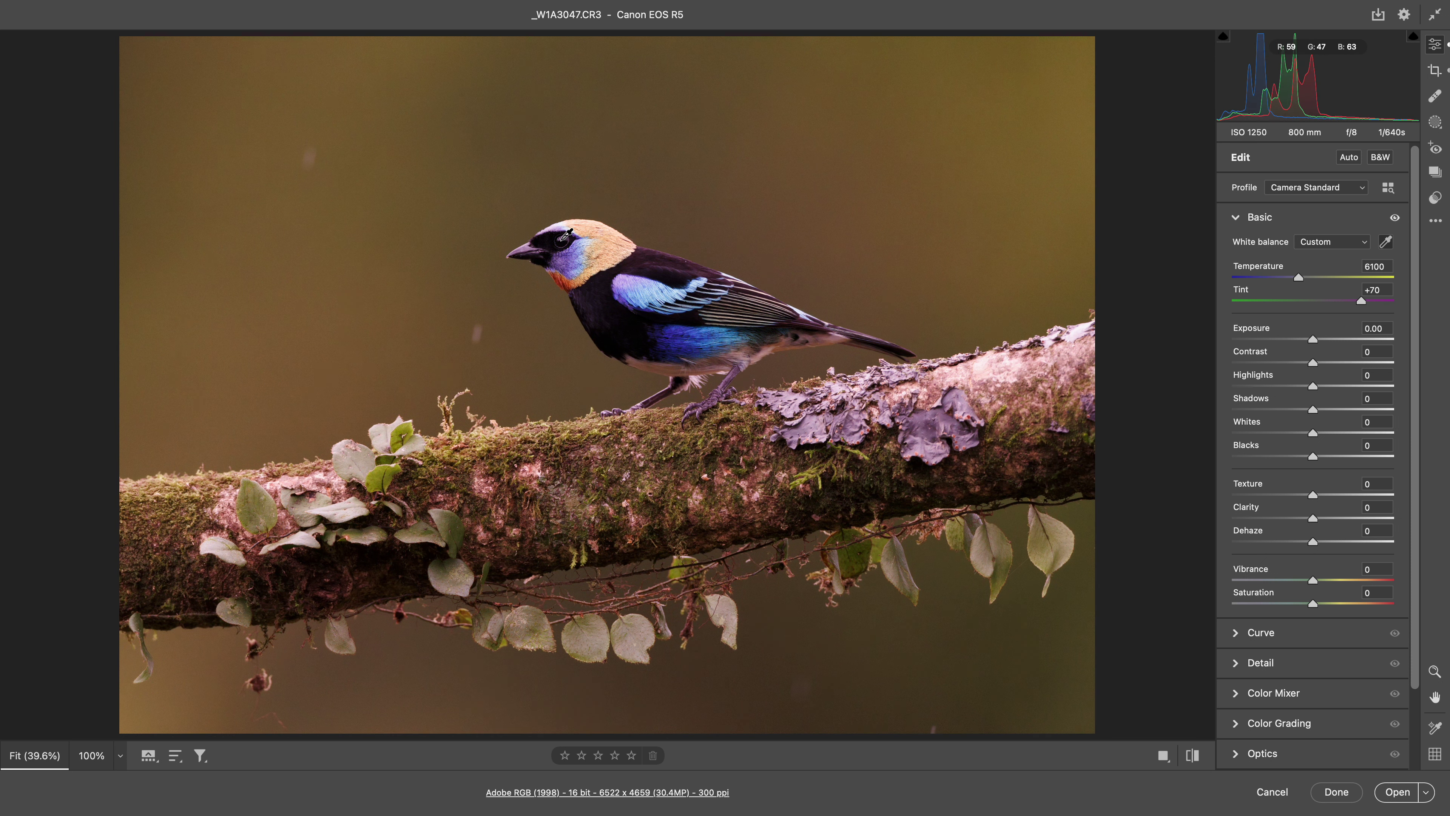
pyautogui.click(563, 237)
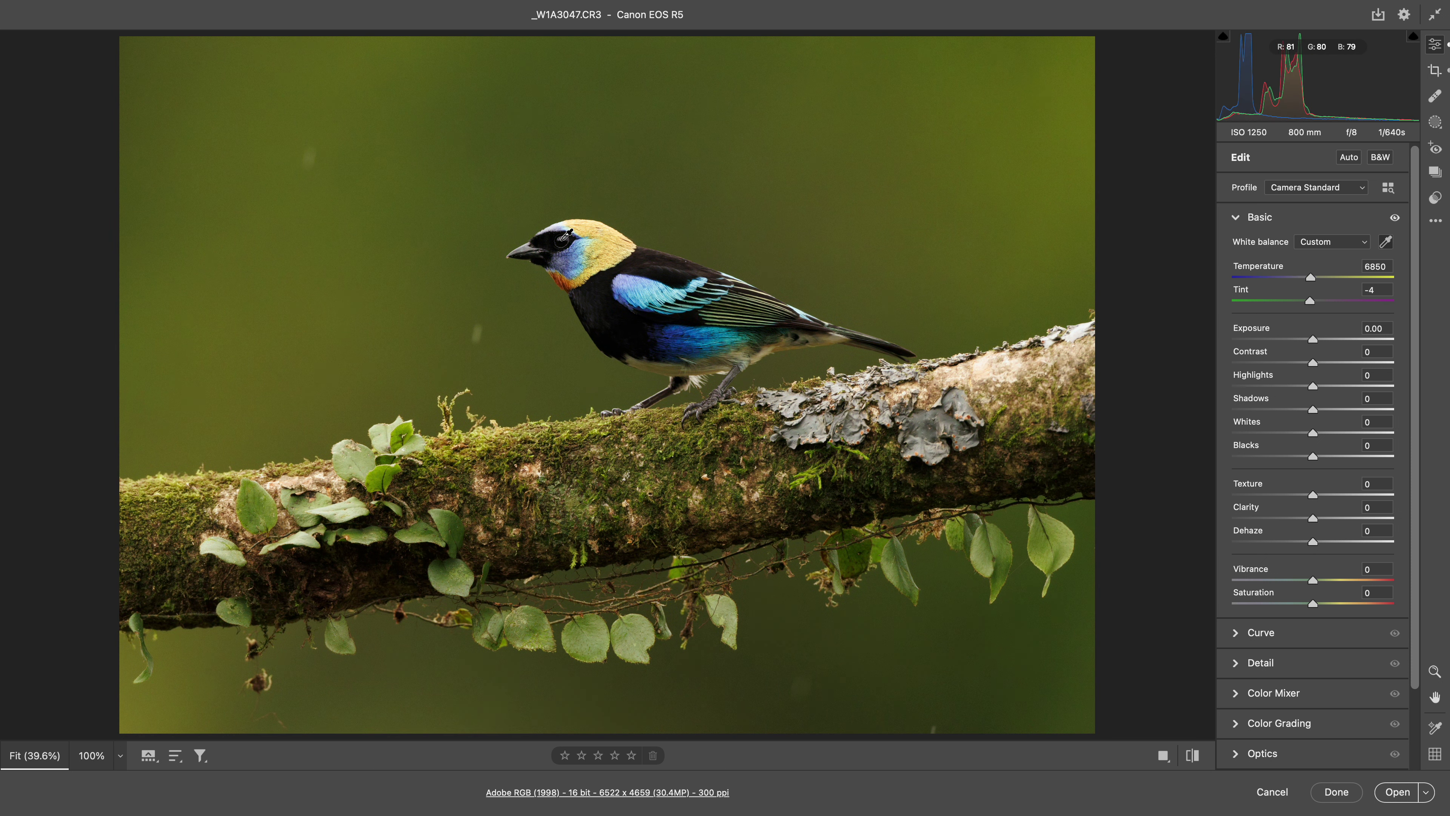
# Reset the white balance to As Shot and fine-tune it to temperature 5400 and tint +8.
pyautogui.click(1331, 245)
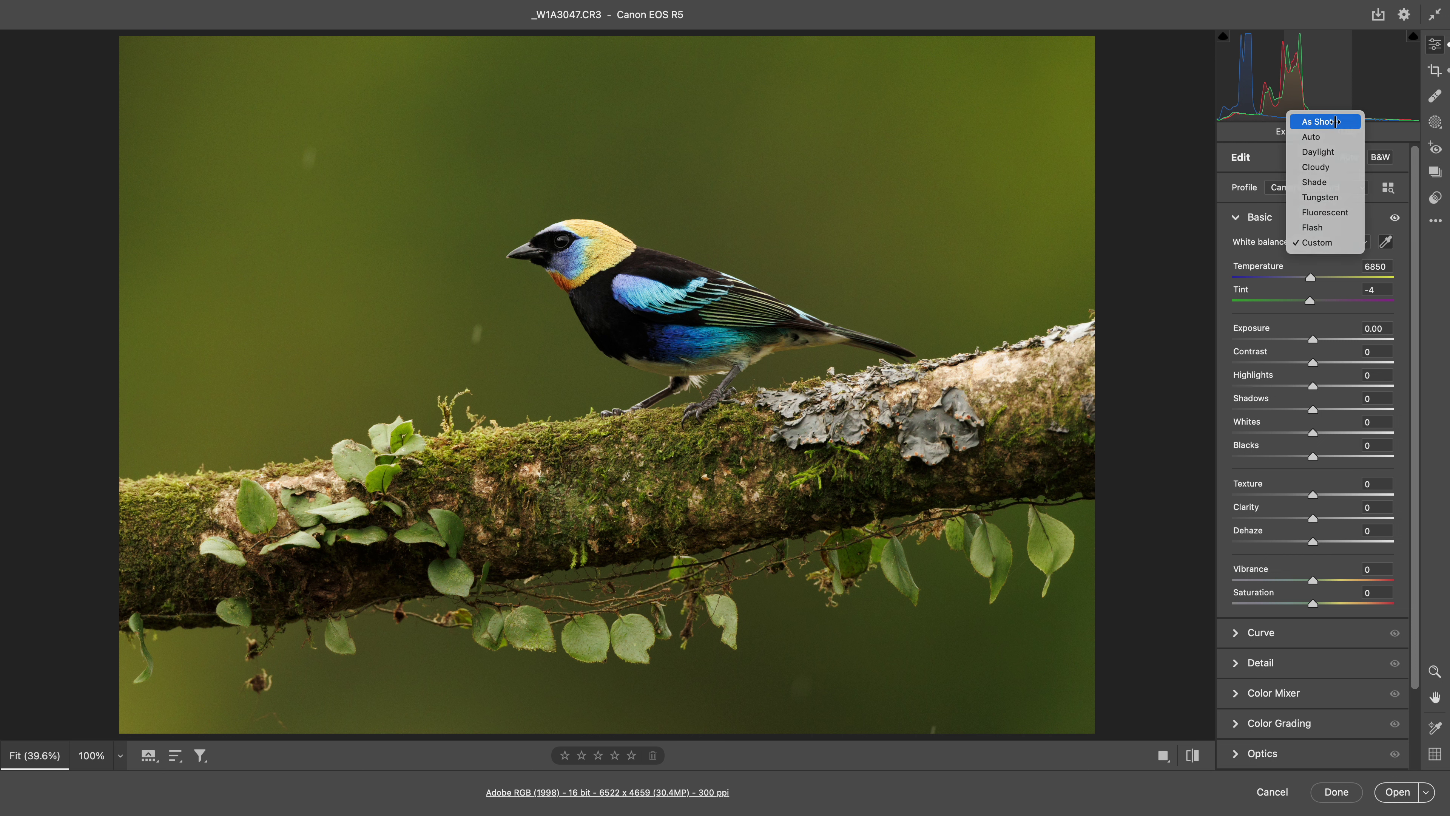
pyautogui.click(1318, 117)
pyautogui.press('Up')
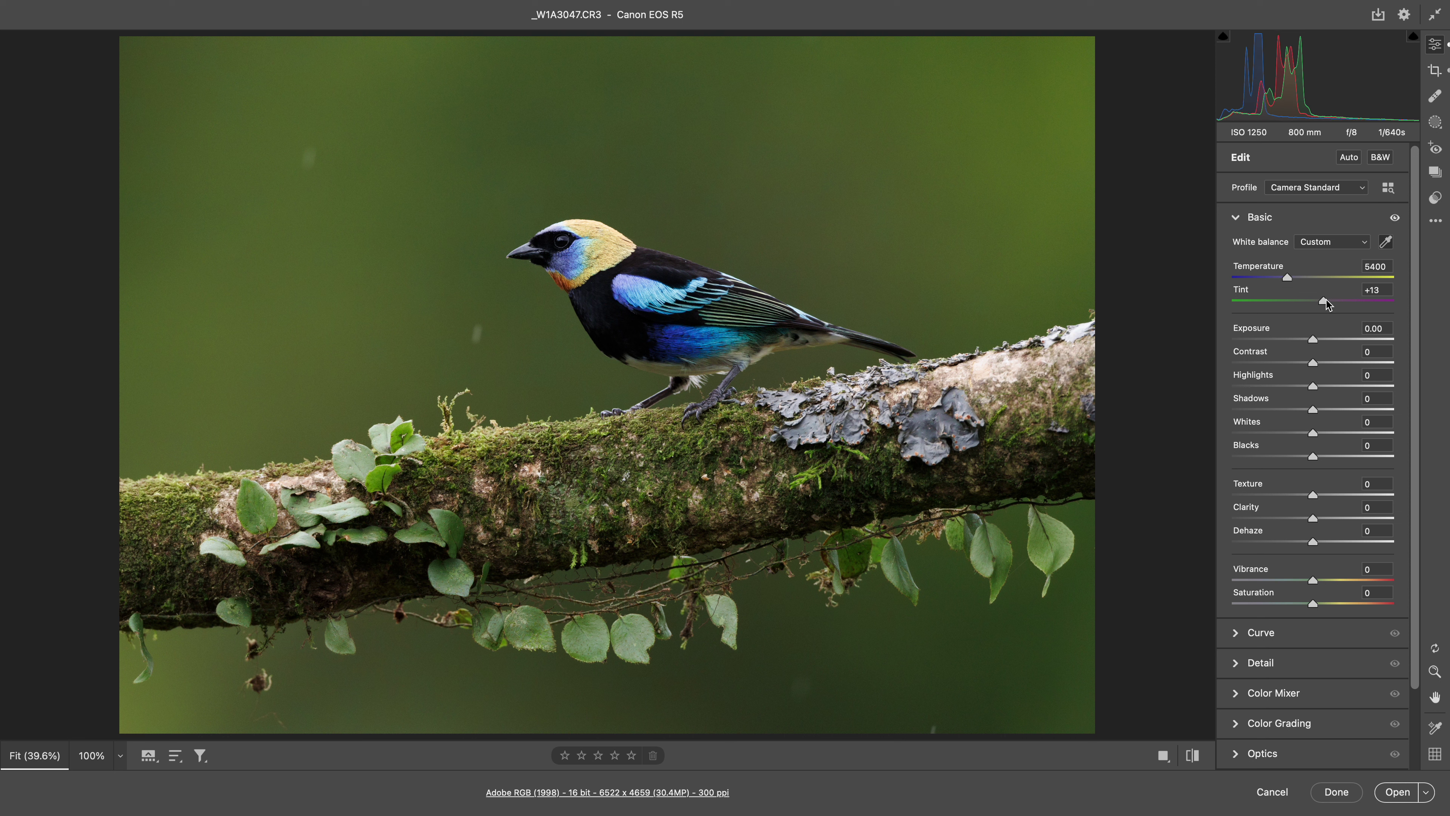
# Try the automatic tone adjustment on the photo and turn it off again.
pyautogui.click(1349, 157)
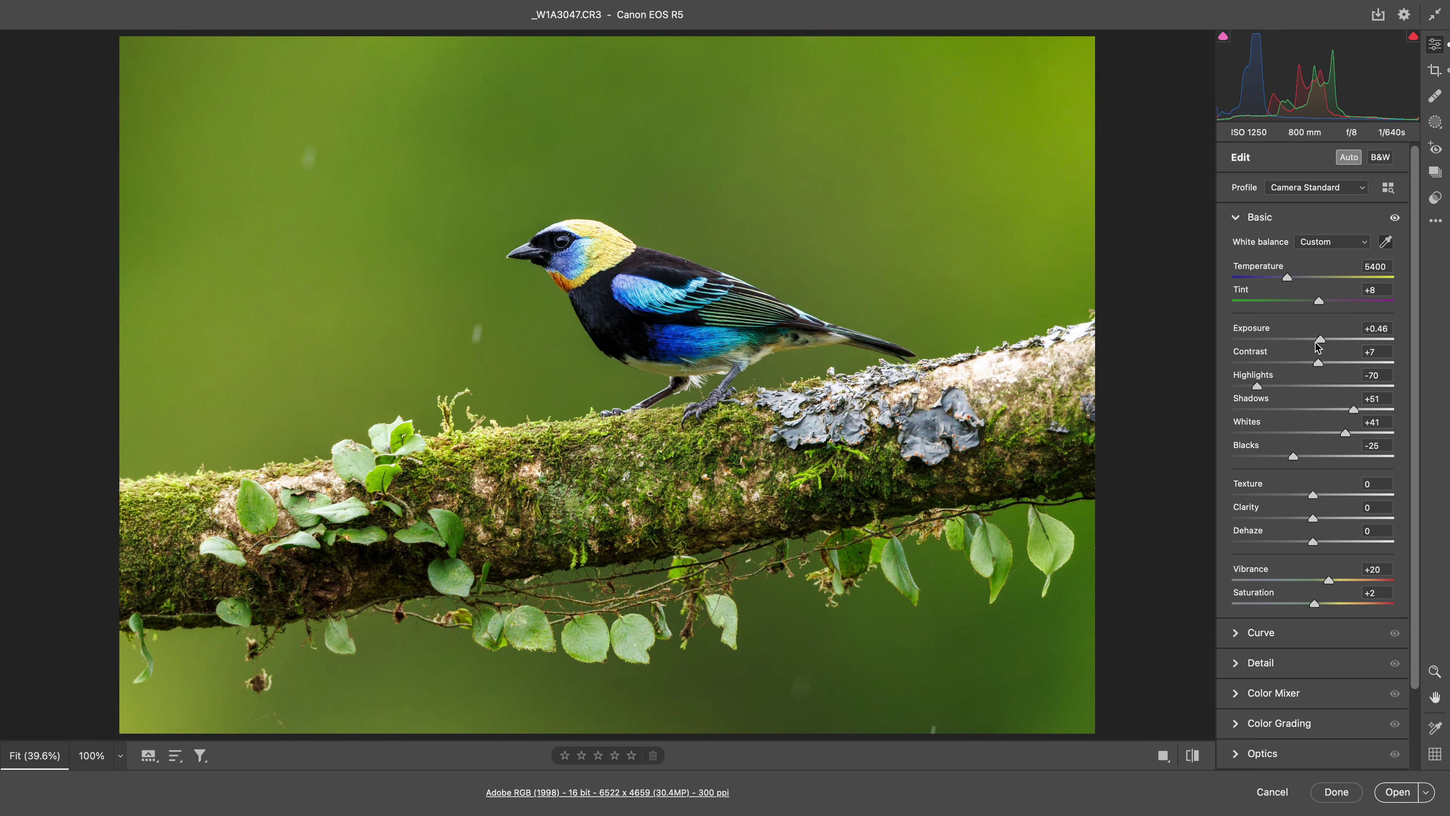
pyautogui.click(1352, 162)
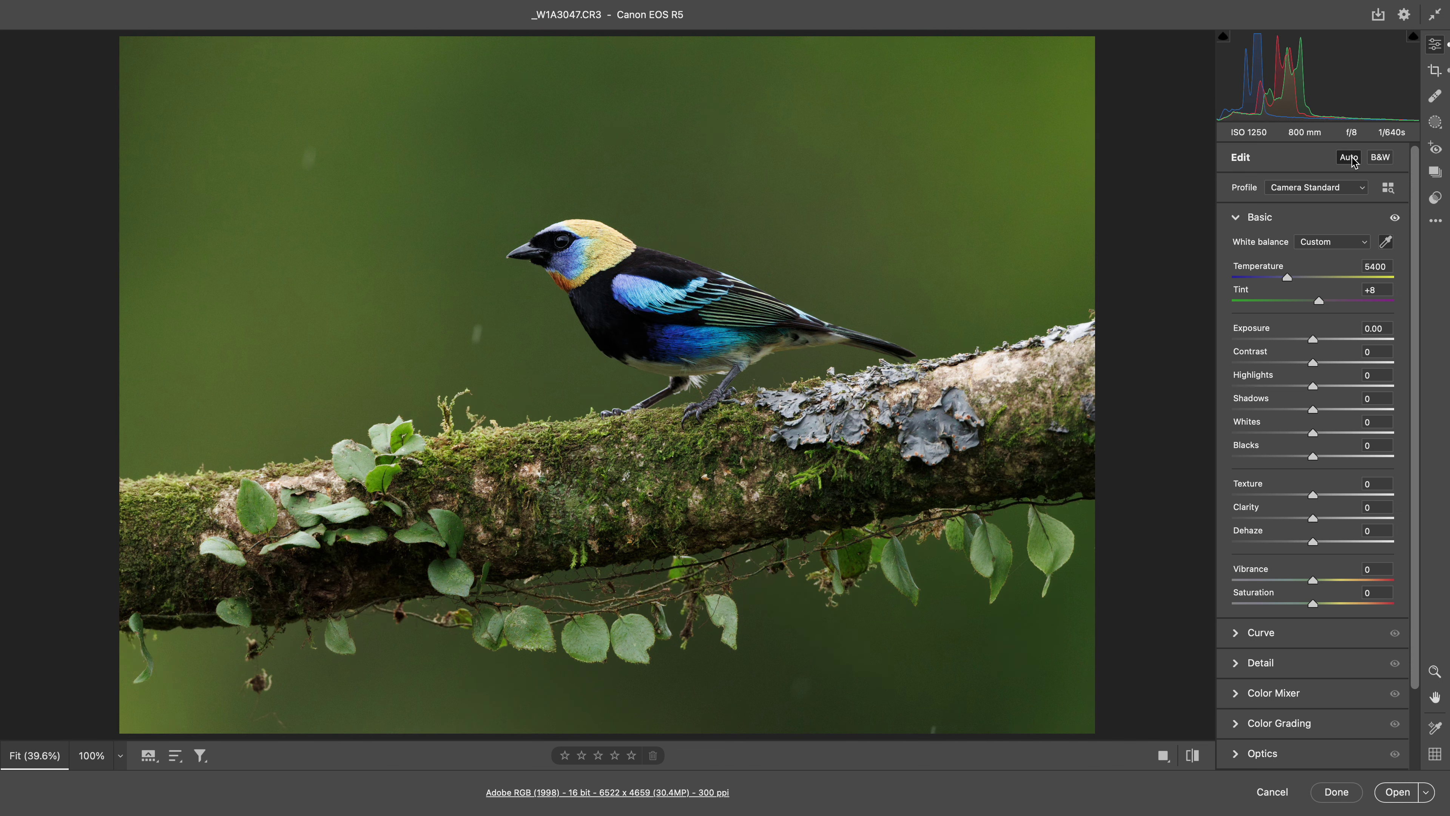
# Apply the automatic tone adjustment, set shadows to +30, reduce whites to +13 and lower blacks to -33.
pyautogui.click(1352, 161)
pyautogui.click(1353, 163)
pyautogui.click(1353, 163)
pyautogui.click(1338, 411)
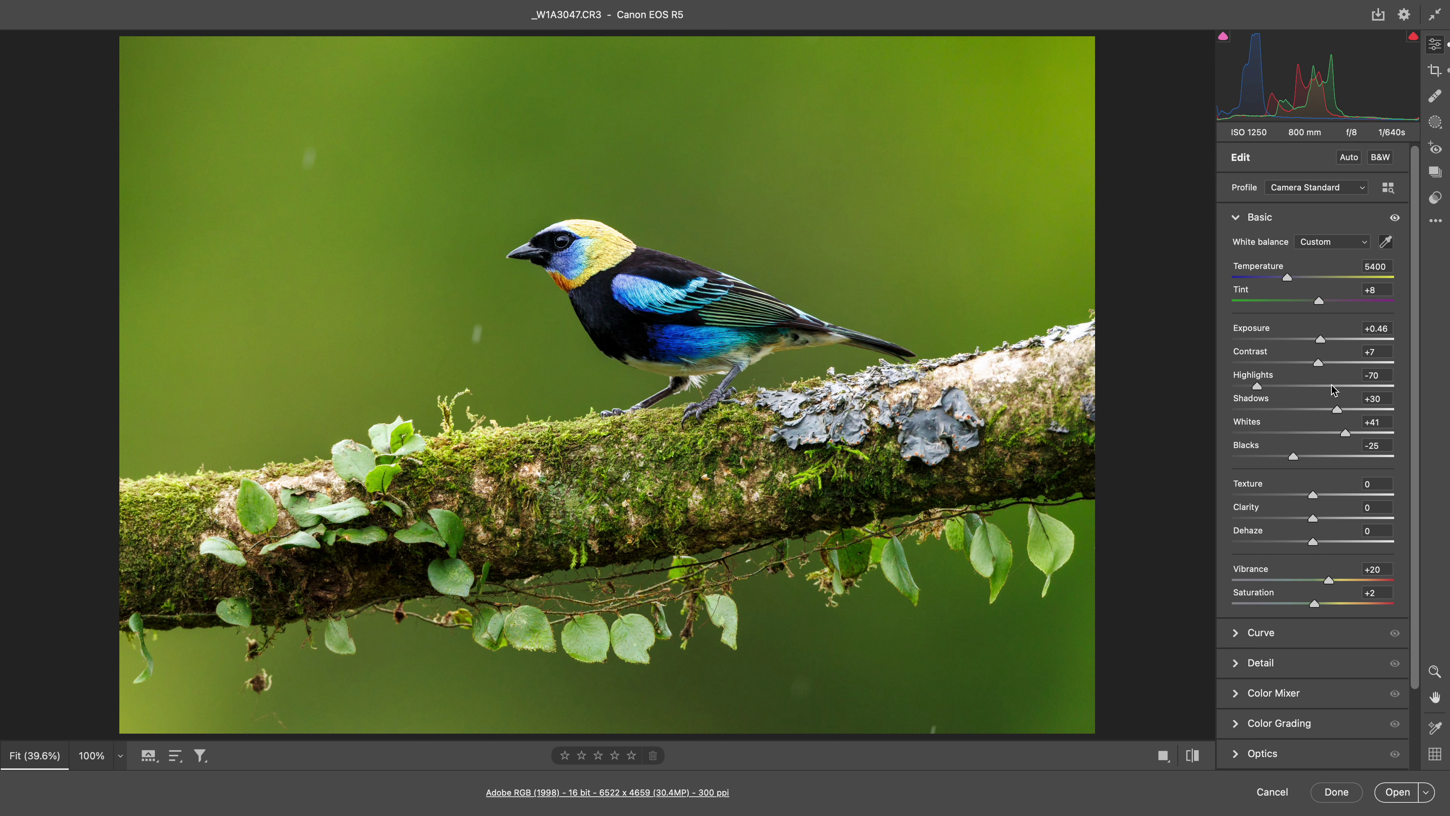
pyautogui.click(1333, 434)
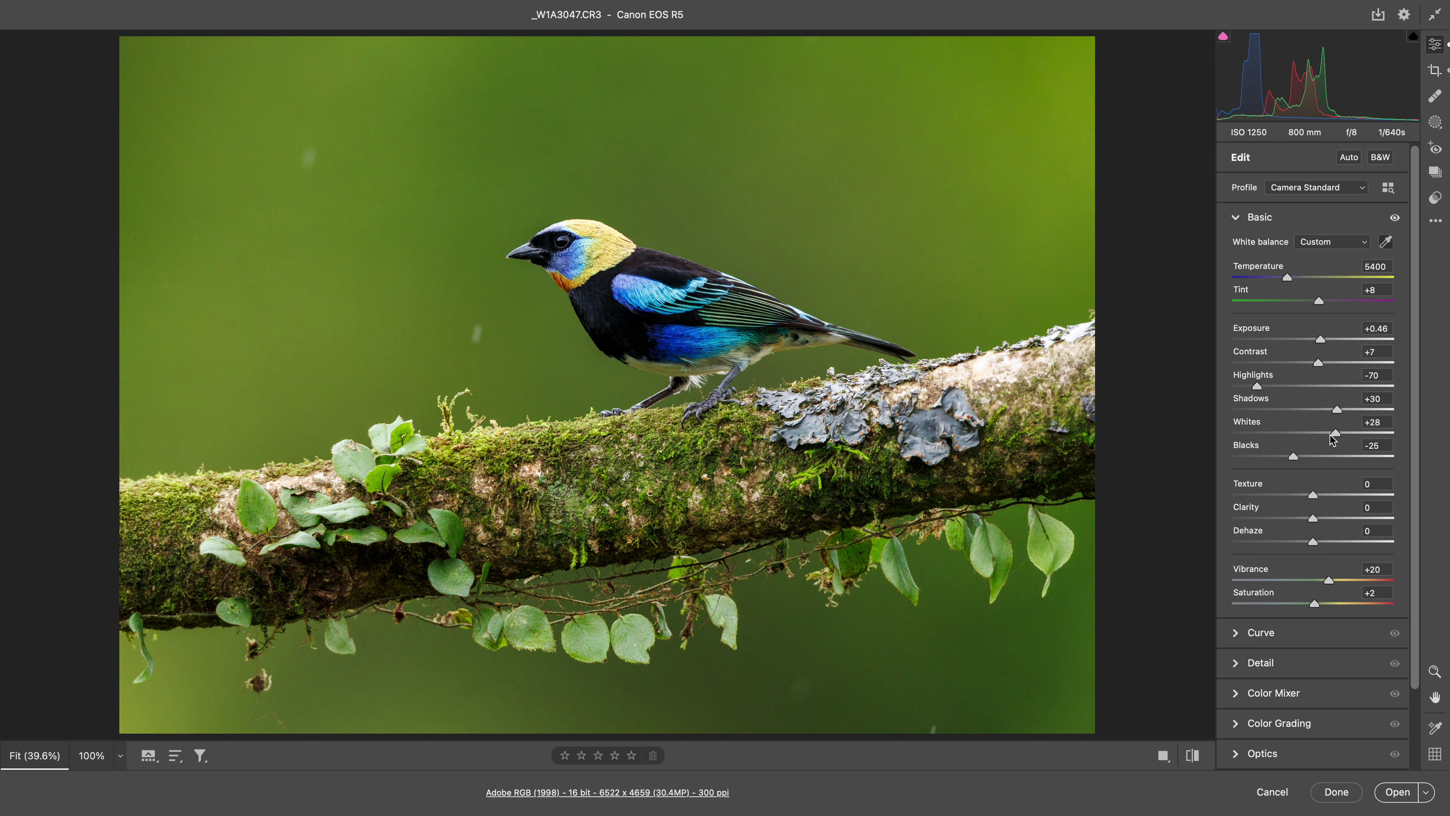
pyautogui.click(1324, 433)
pyautogui.moveTo(1296, 459); pyautogui.dragTo(1290, 460)
# Set texture to +7, clarity to +5 and dehaze to about -6, and reduce the vibrance slightly.
pyautogui.click(1318, 495)
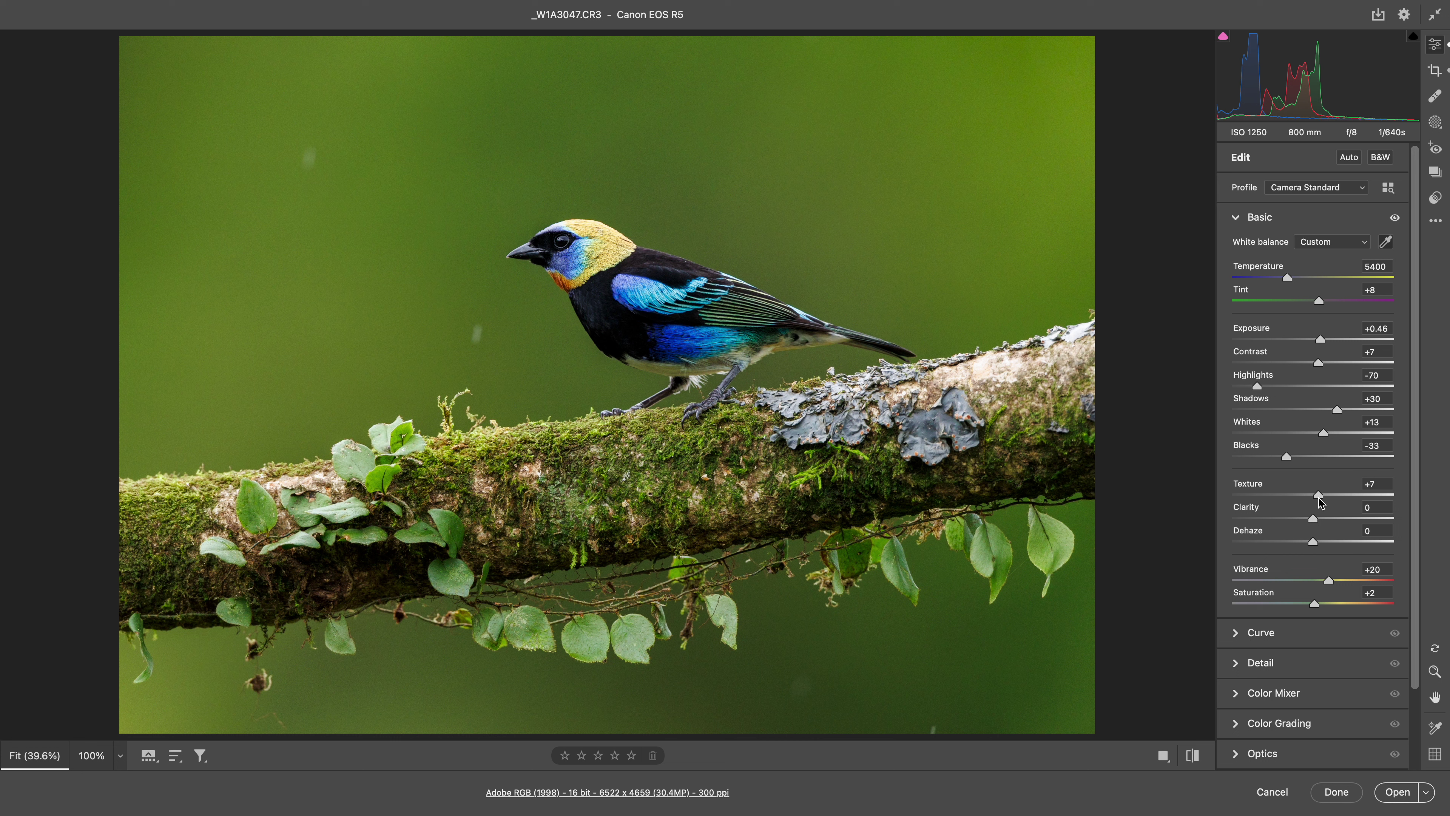
pyautogui.click(1317, 518)
pyautogui.moveTo(1313, 542)
pyautogui.mouseDown()
pyautogui.moveTo(1294, 540)
pyautogui.moveTo(1310, 543)
pyautogui.mouseUp()
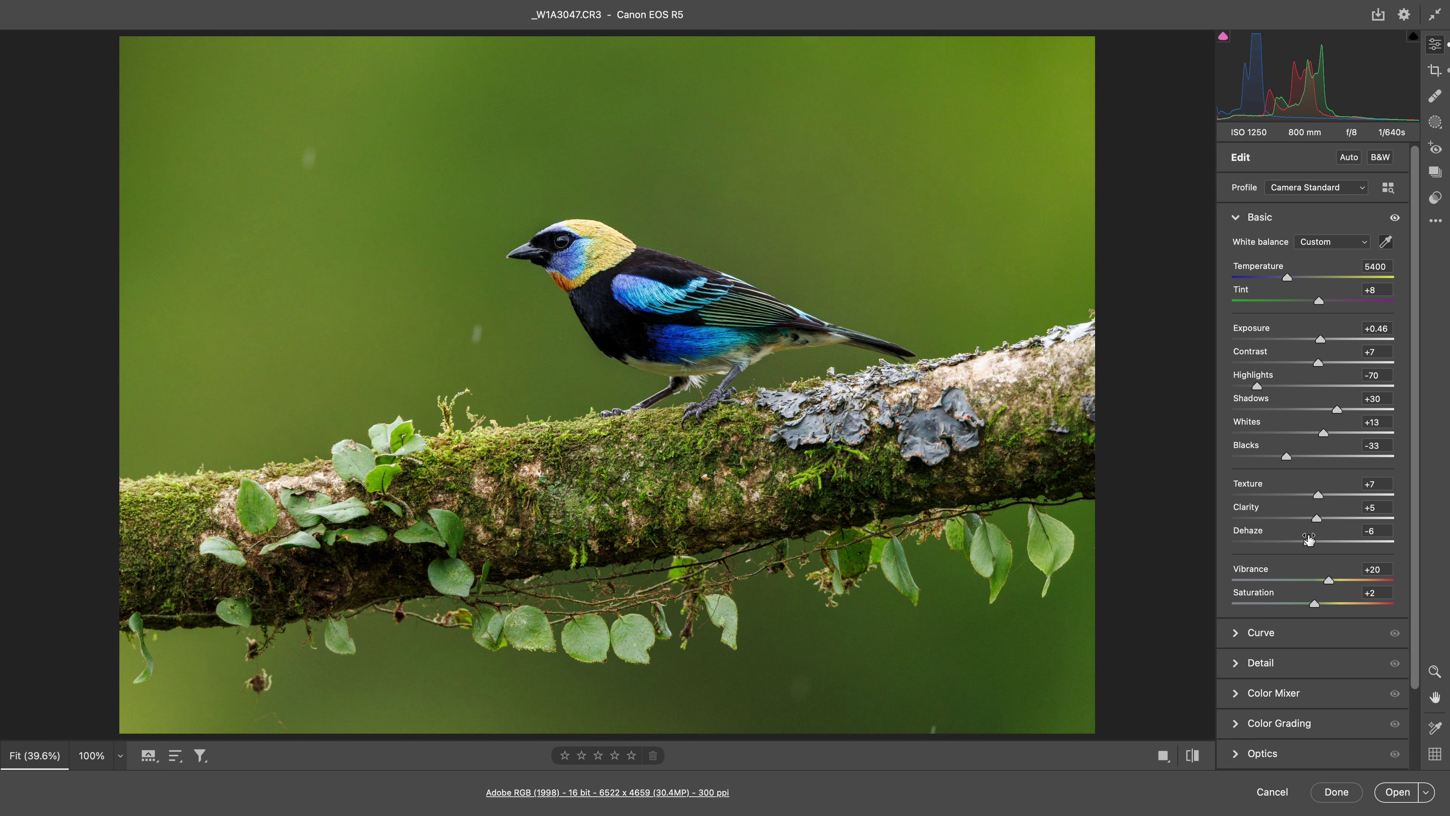
pyautogui.moveTo(1327, 585); pyautogui.dragTo(1322, 589)
# Shift the Color Mixer hues to Yellows +2 and Greens +14 by sampling the green background and the bird's yellow head with targeted adjustment.
pyautogui.click(1298, 697)
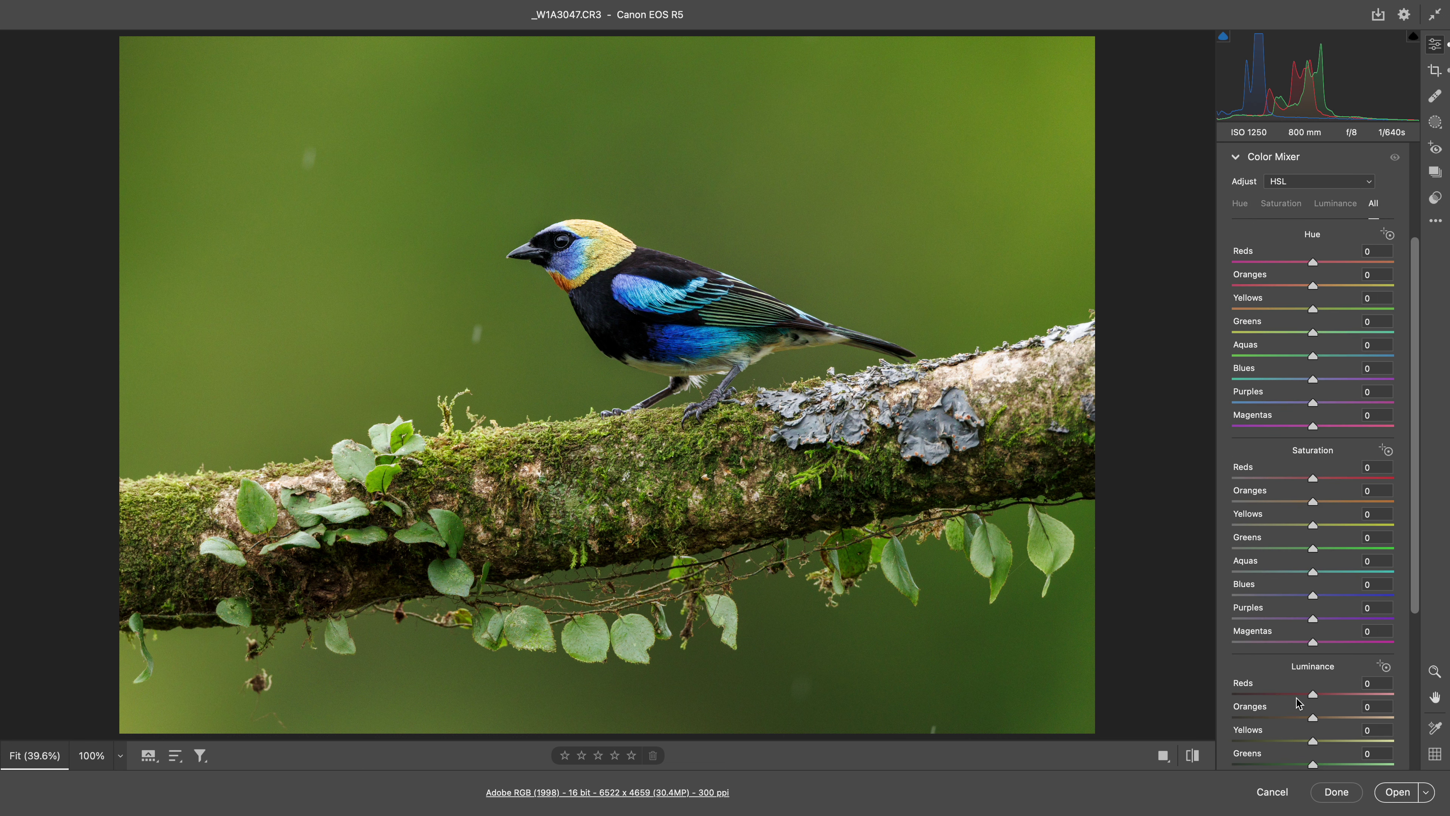
pyautogui.click(1389, 234)
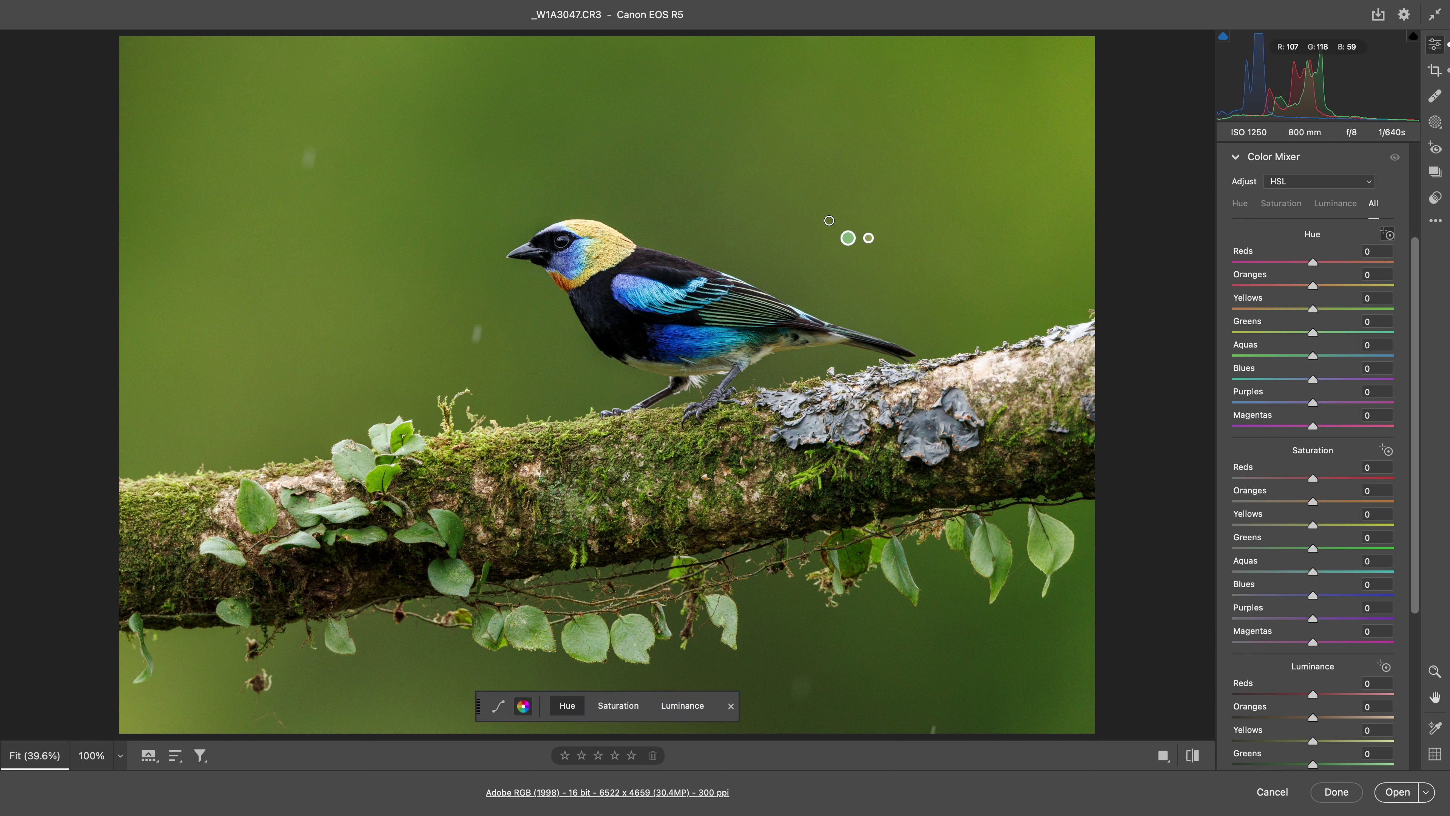
pyautogui.moveTo(819, 219)
pyautogui.mouseDown()
pyautogui.moveTo(759, 220)
pyautogui.moveTo(837, 220)
pyautogui.mouseUp()
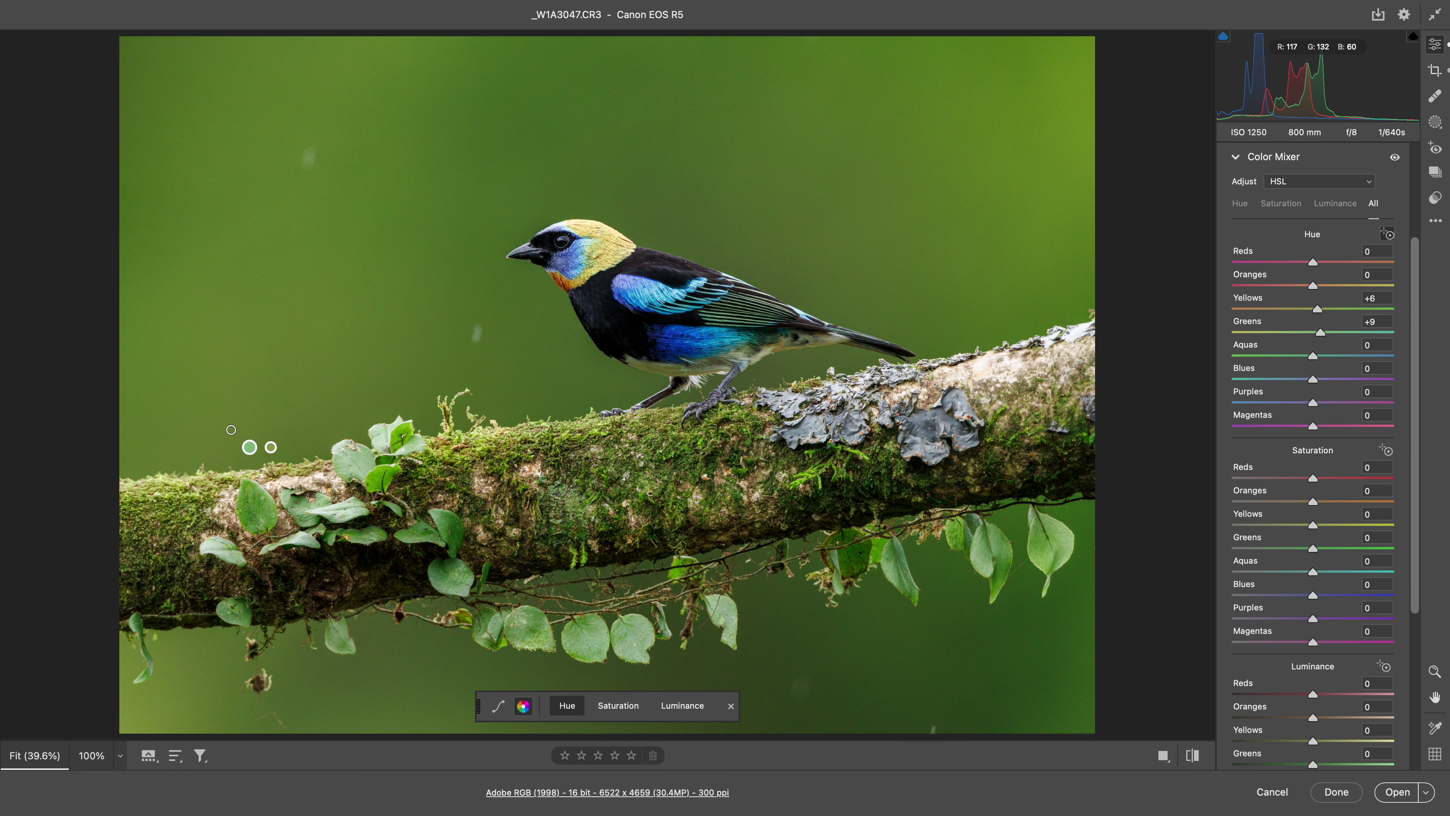
pyautogui.moveTo(959, 647); pyautogui.dragTo(963, 647)
pyautogui.moveTo(601, 243); pyautogui.dragTo(576, 227)
# Review the crop, the Detail, Optics and Color Mixer settings and the available masking options.
pyautogui.click(1436, 73)
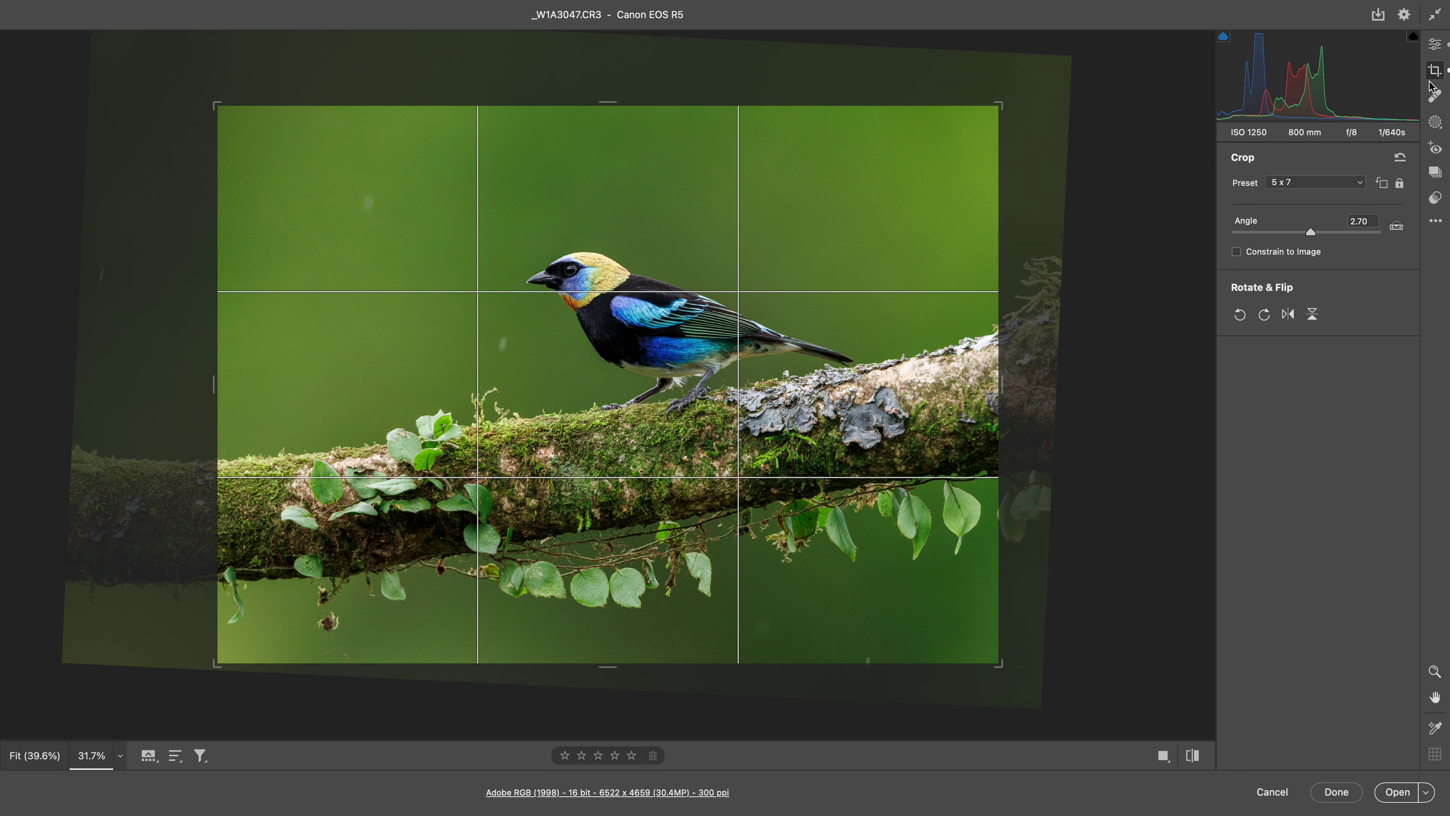
pyautogui.click(1444, 46)
pyautogui.scroll(-1, 1348, 371)
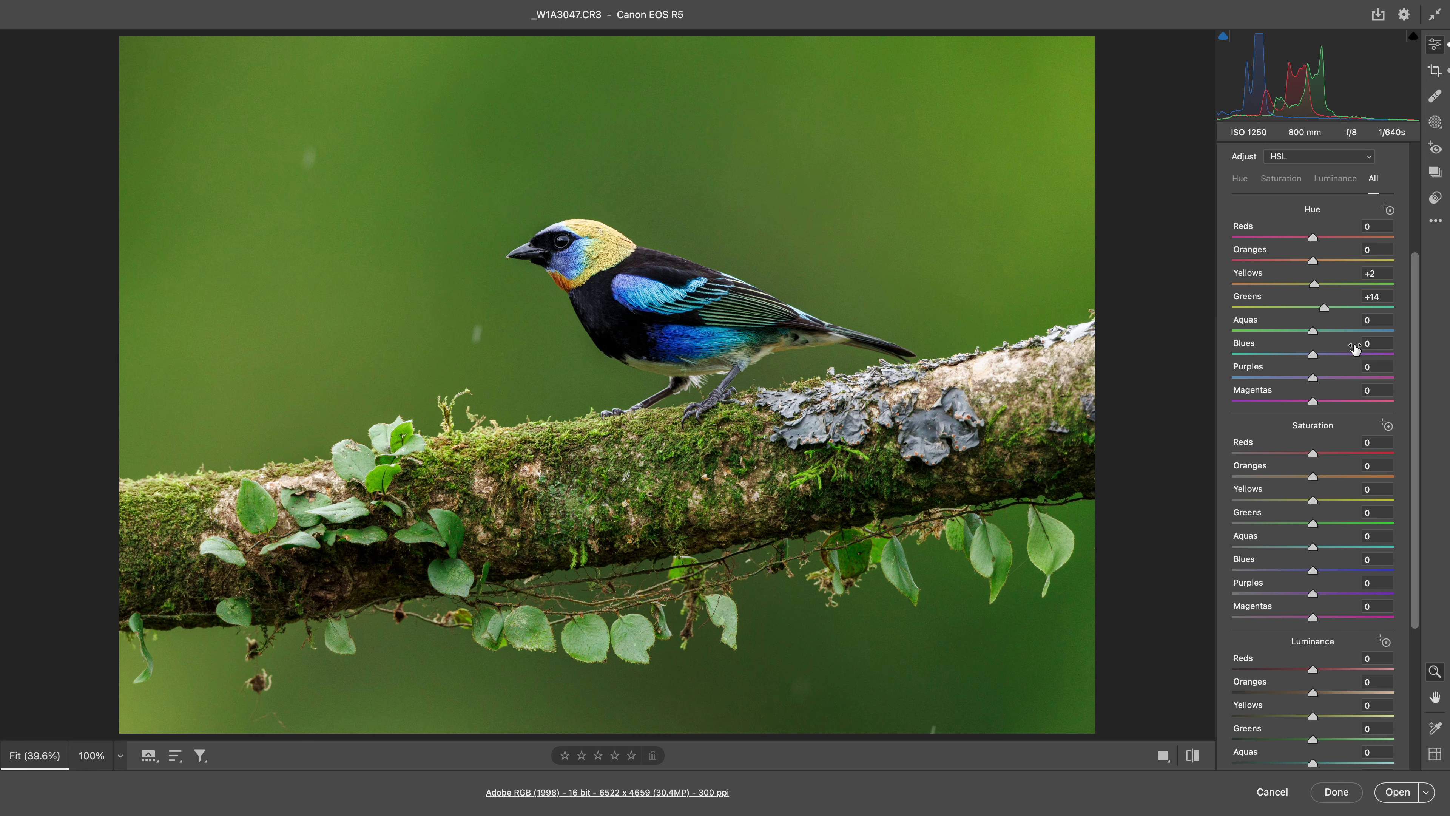
pyautogui.scroll(-3, 1348, 394)
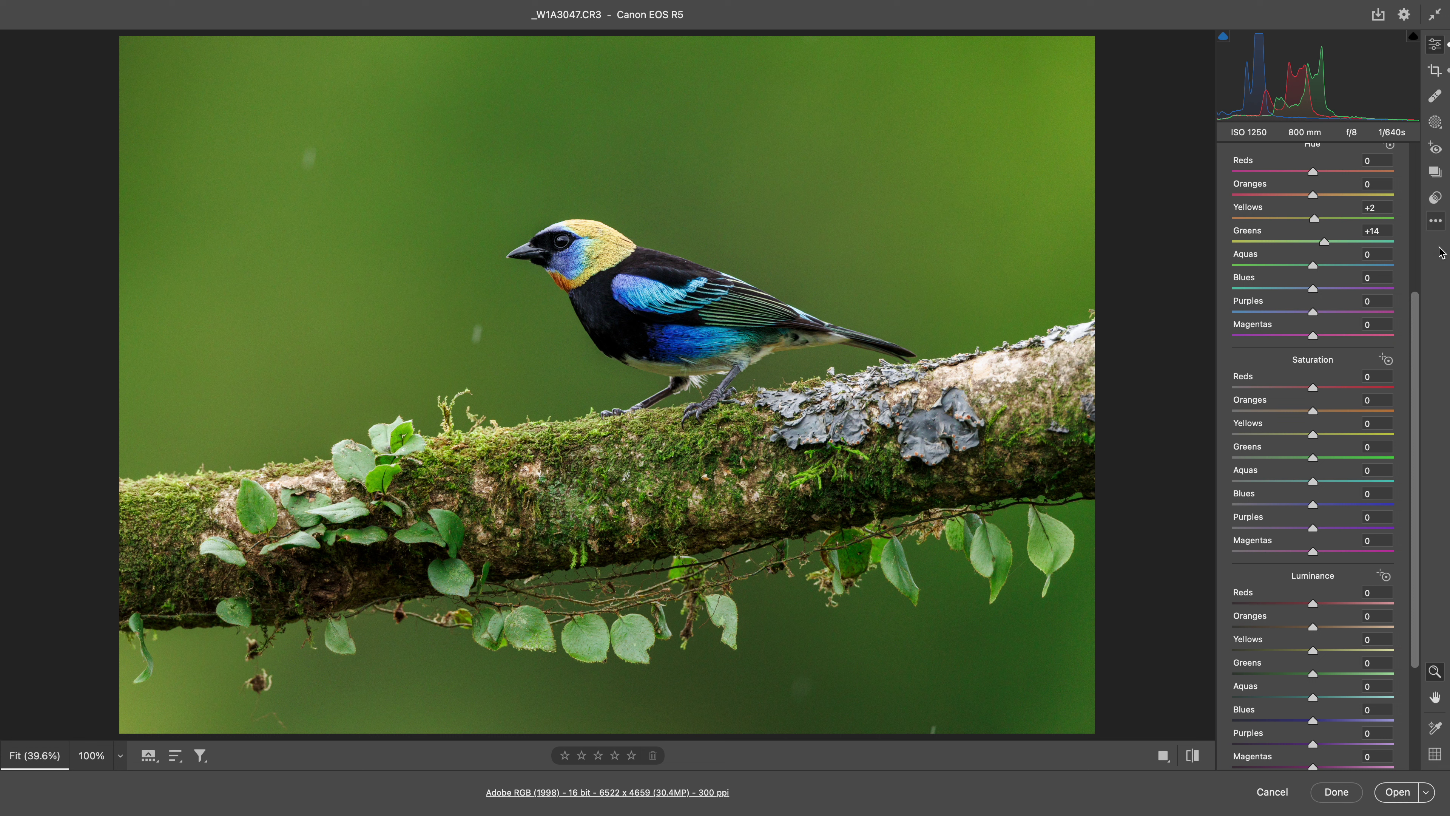
pyautogui.click(1416, 243)
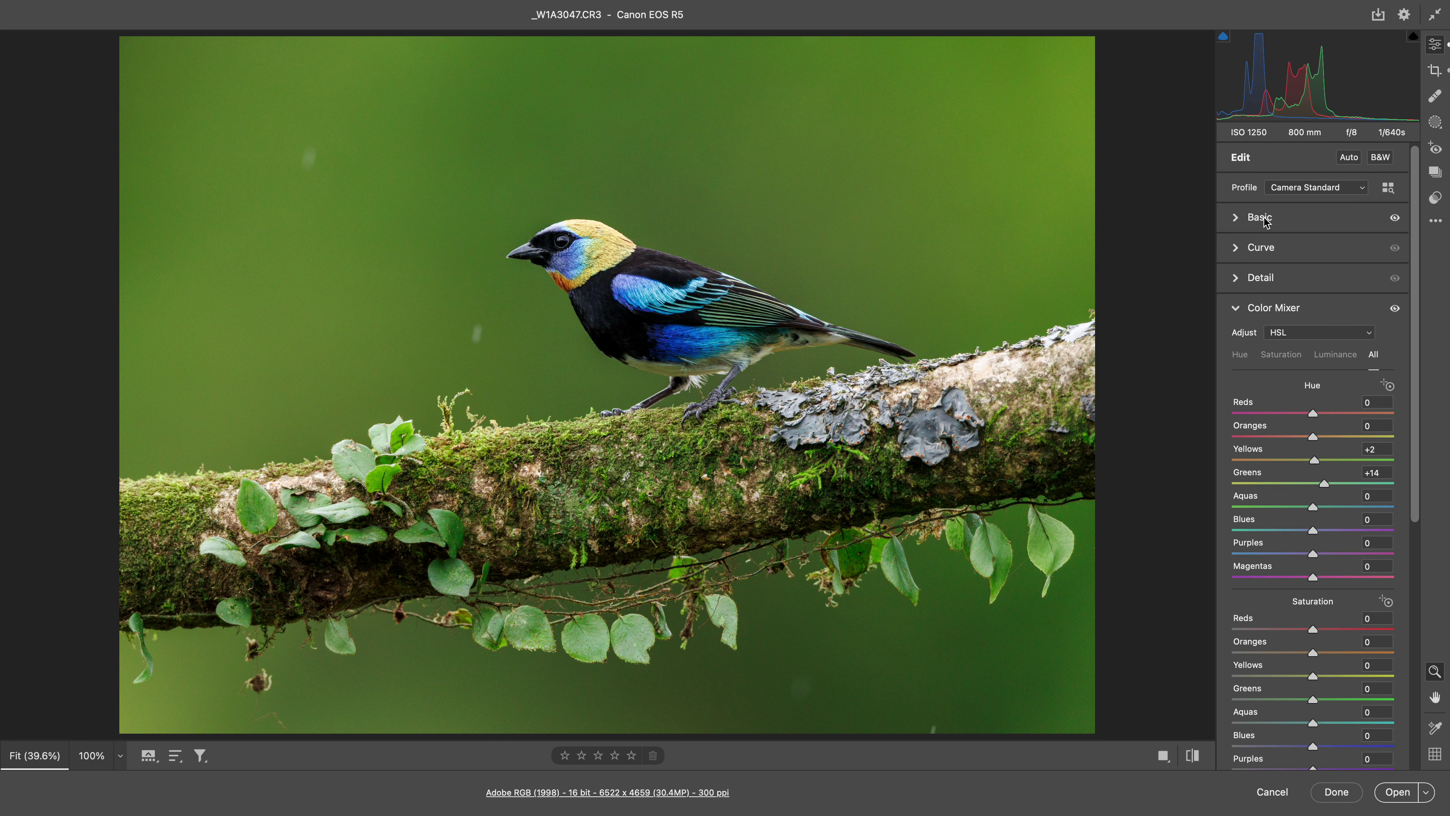
pyautogui.click(1265, 280)
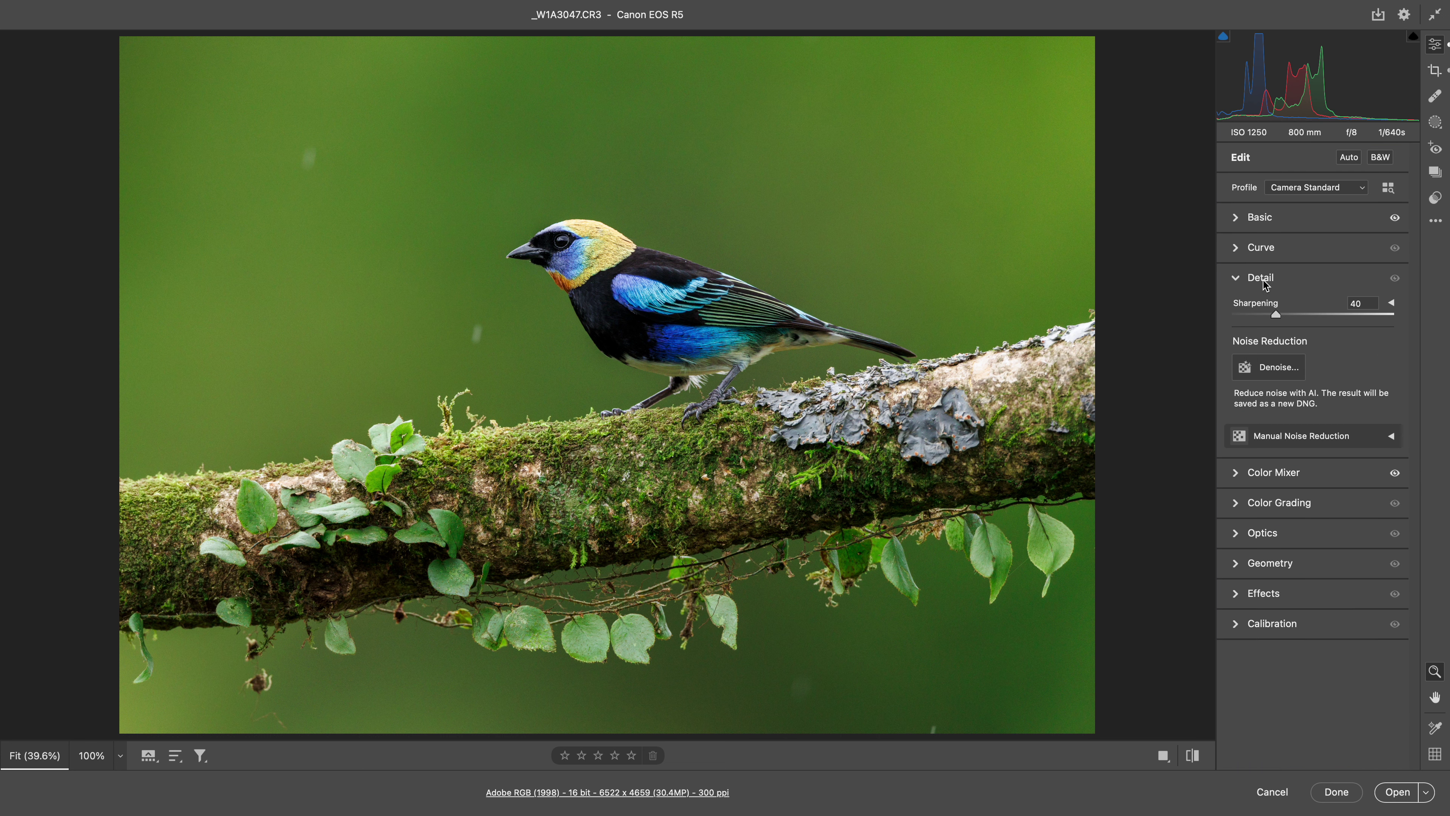
pyautogui.click(1276, 541)
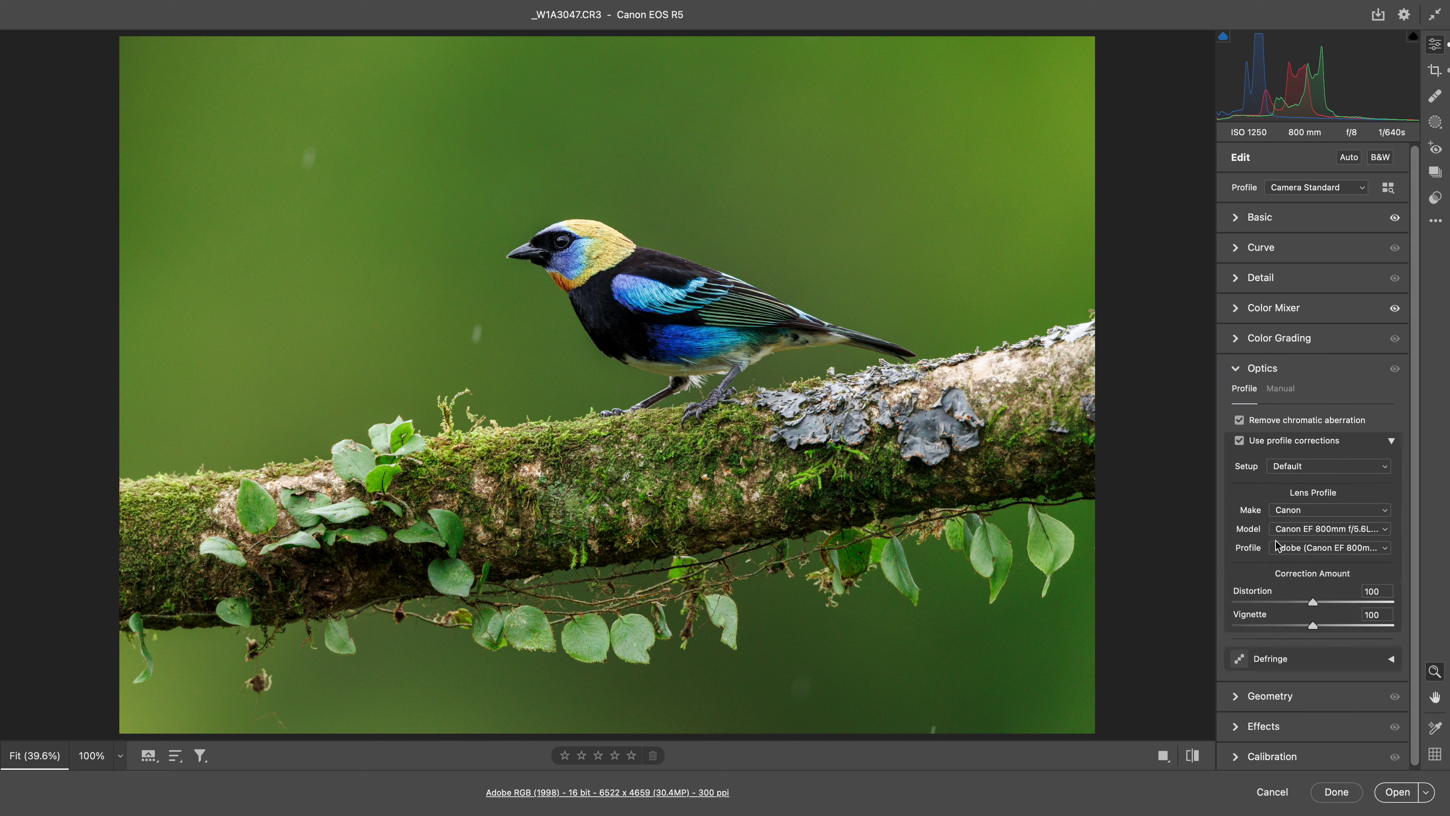
pyautogui.click(1281, 311)
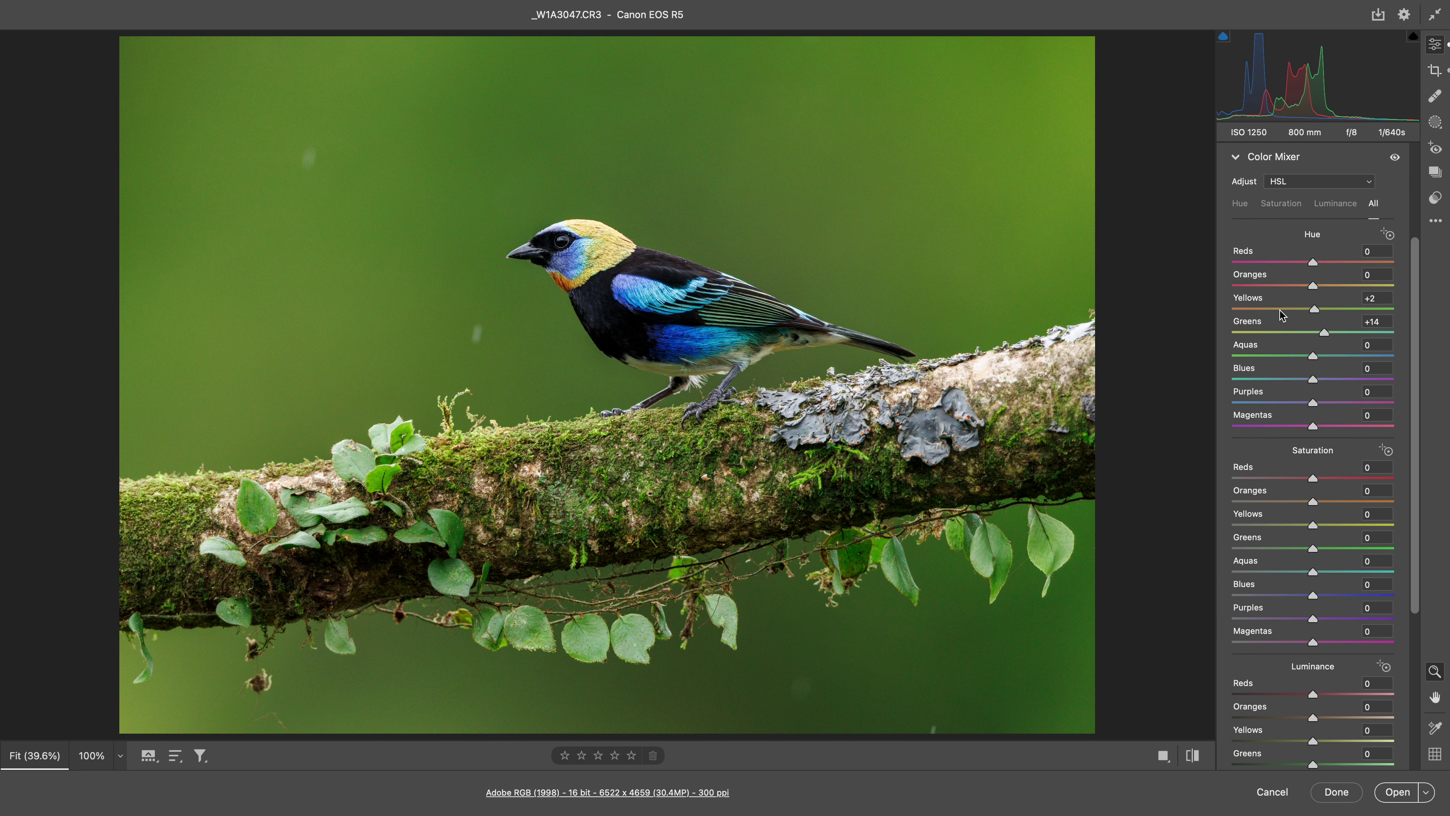
pyautogui.click(1432, 128)
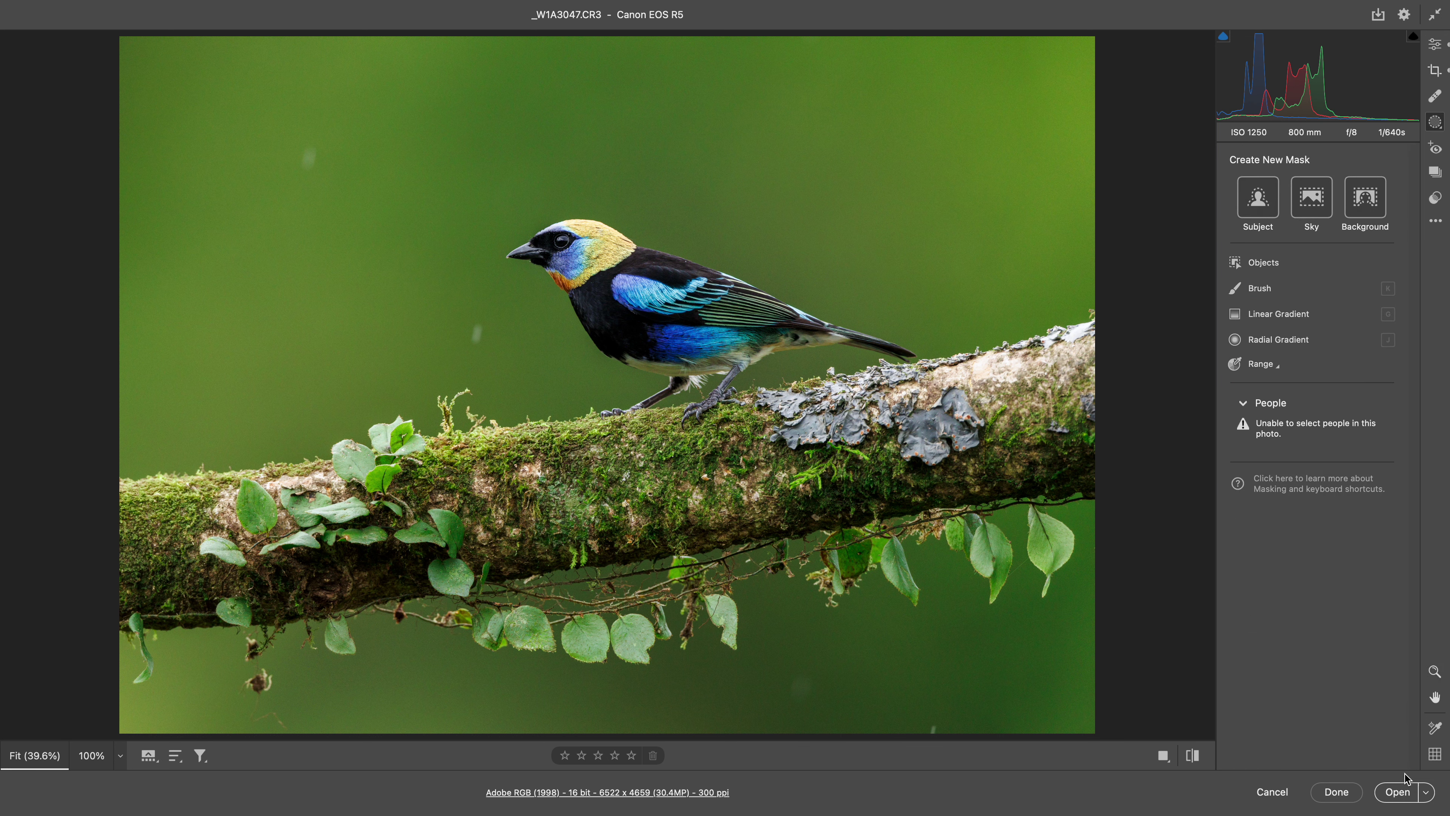
# Open the processed photo in Photoshop and duplicate the background onto a new layer.
pyautogui.click(1397, 791)
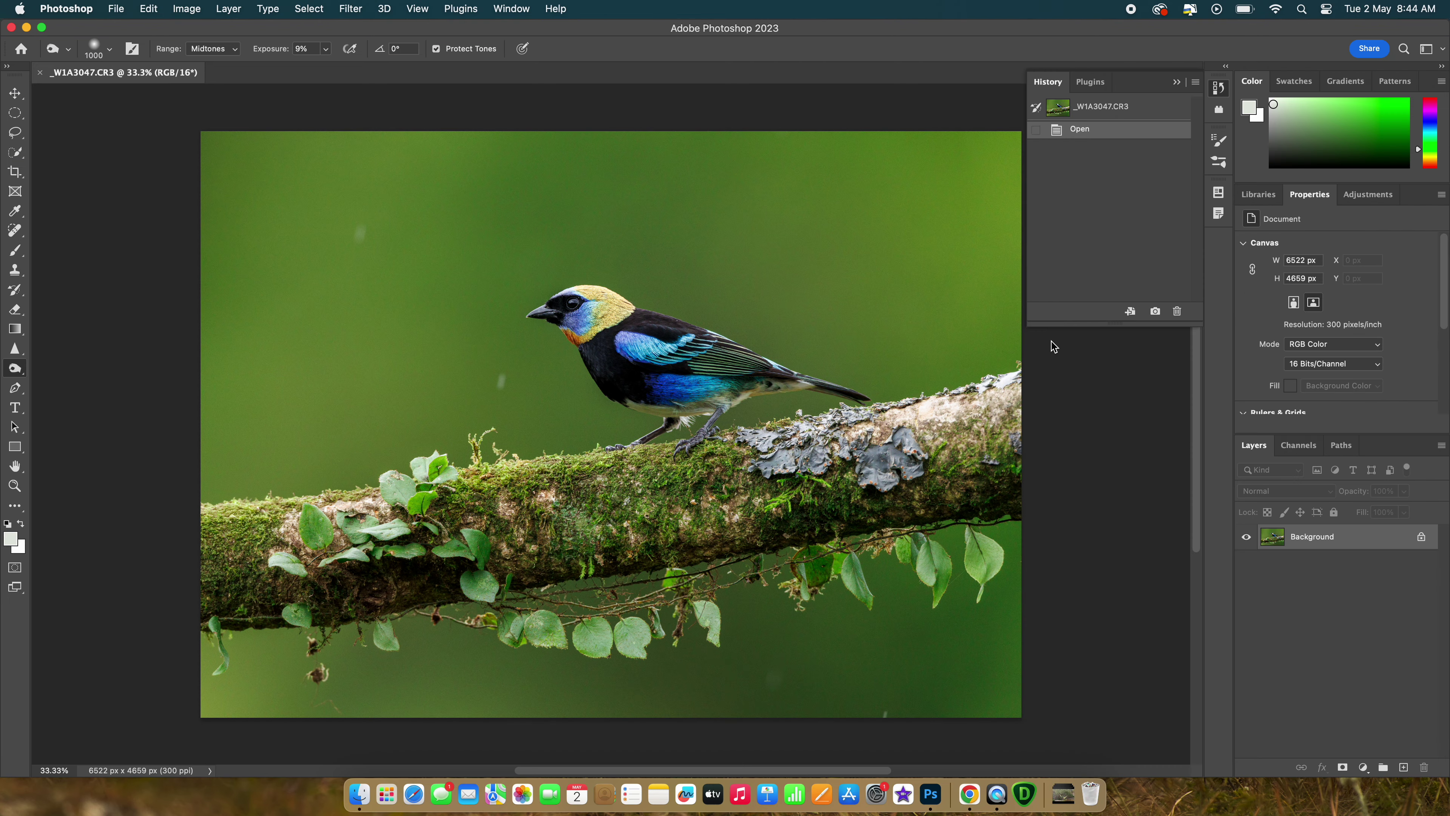
pyautogui.press('super+j')
# Try a Levels adjustment on the duplicate layer, with the red channel's white input at 254 and the green channel's black input at 10.
pyautogui.click(186, 9)
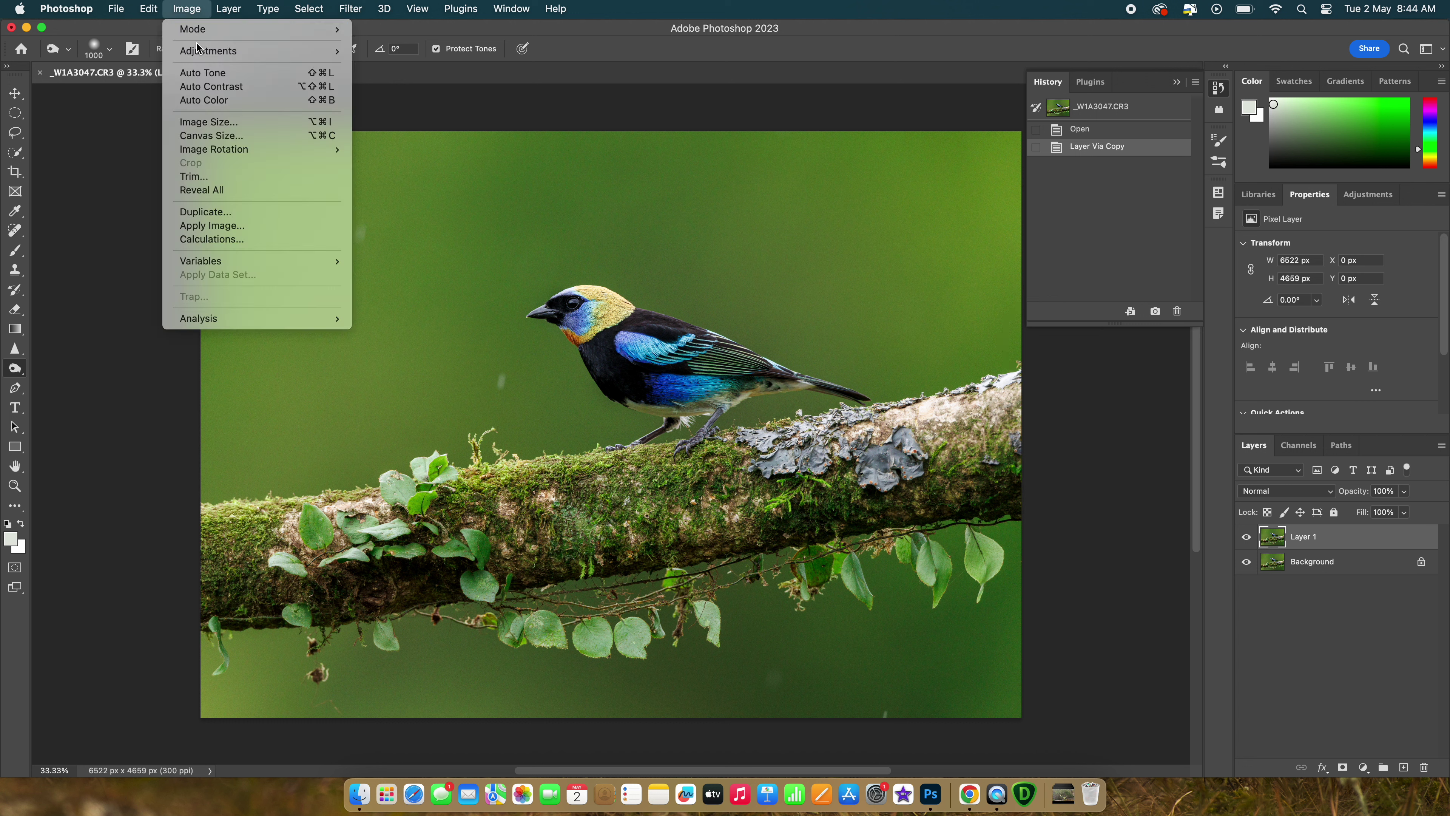
pyautogui.moveTo(257, 51)
pyautogui.click(415, 64)
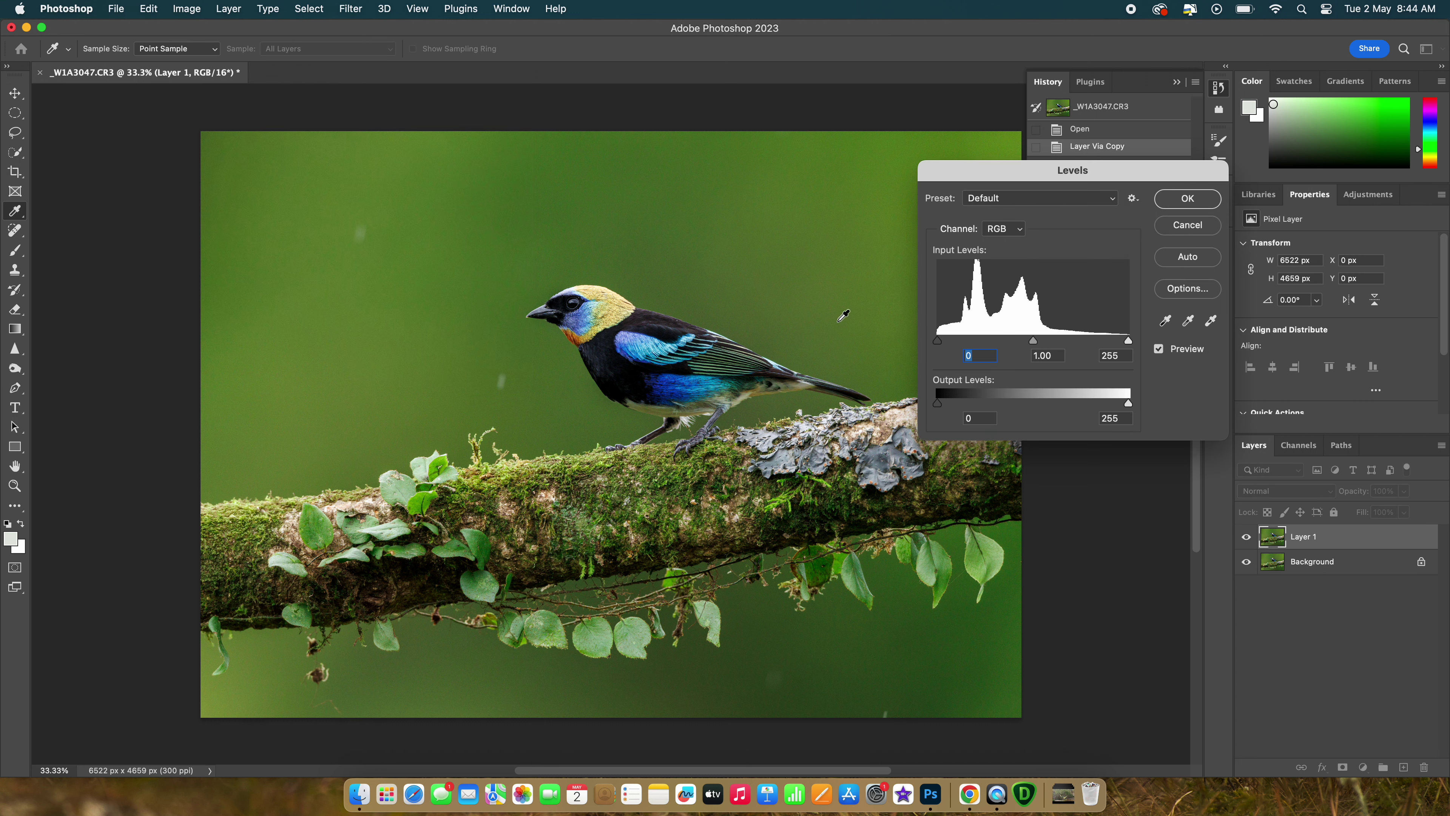
pyautogui.click(1000, 239)
pyautogui.click(1002, 245)
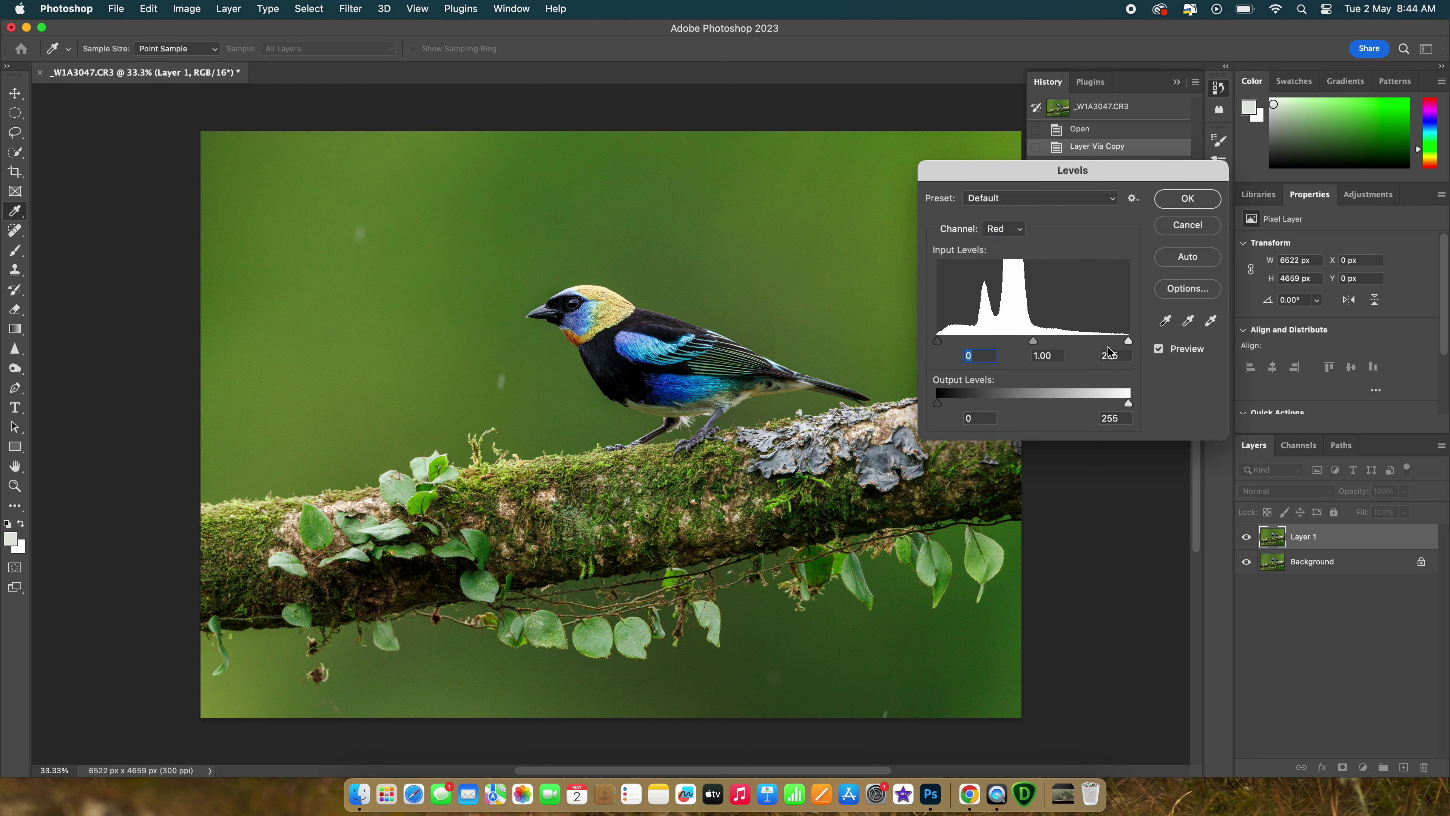
pyautogui.click(1129, 342)
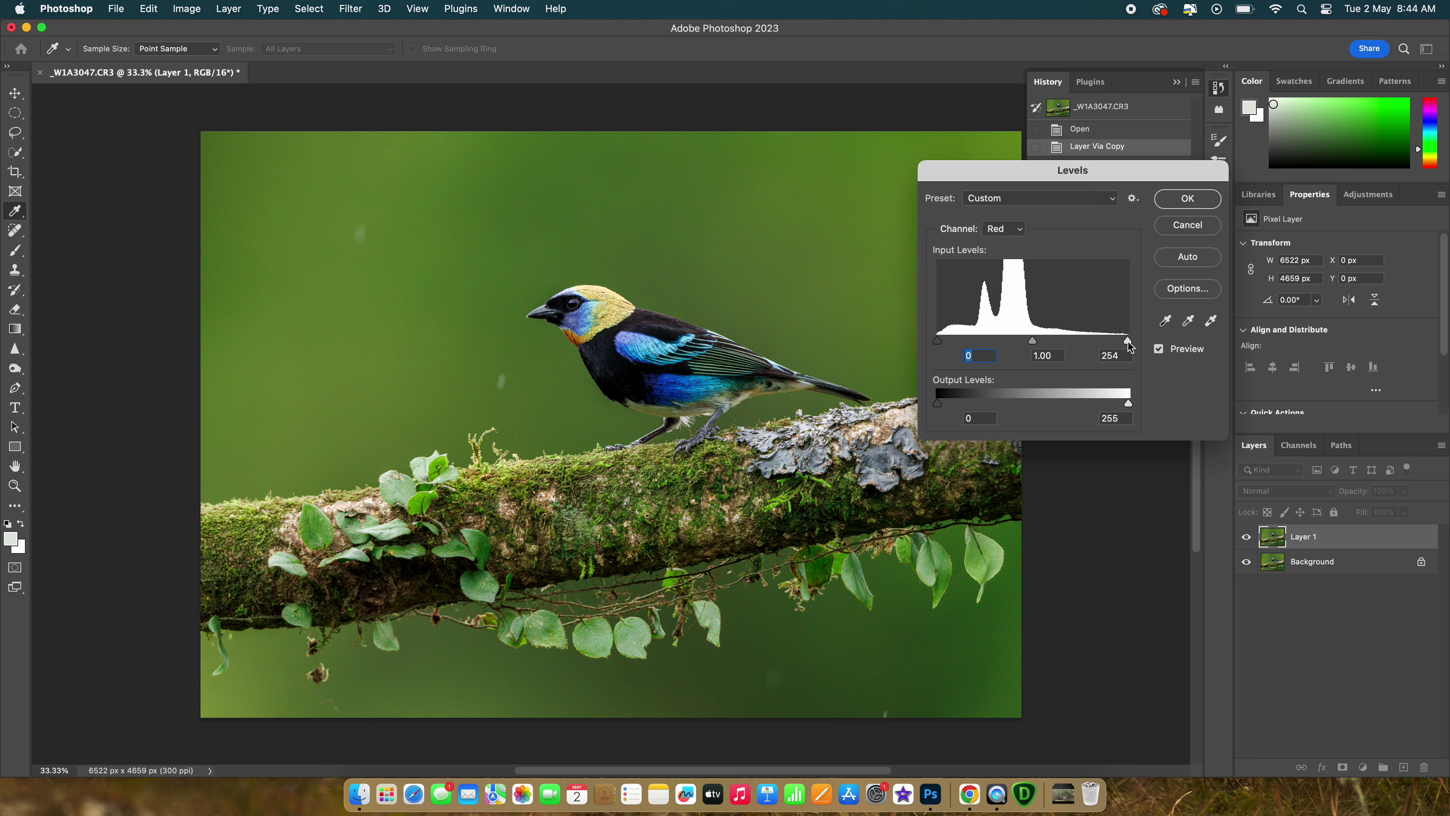
pyautogui.click(1003, 229)
pyautogui.click(1003, 243)
pyautogui.moveTo(1127, 342); pyautogui.dragTo(1125, 341)
pyautogui.moveTo(937, 341); pyautogui.dragTo(945, 341)
# Try blue-channel Levels with a black input of 10 and a white input of 247, and leave the Levels dialog.
pyautogui.click(1006, 229)
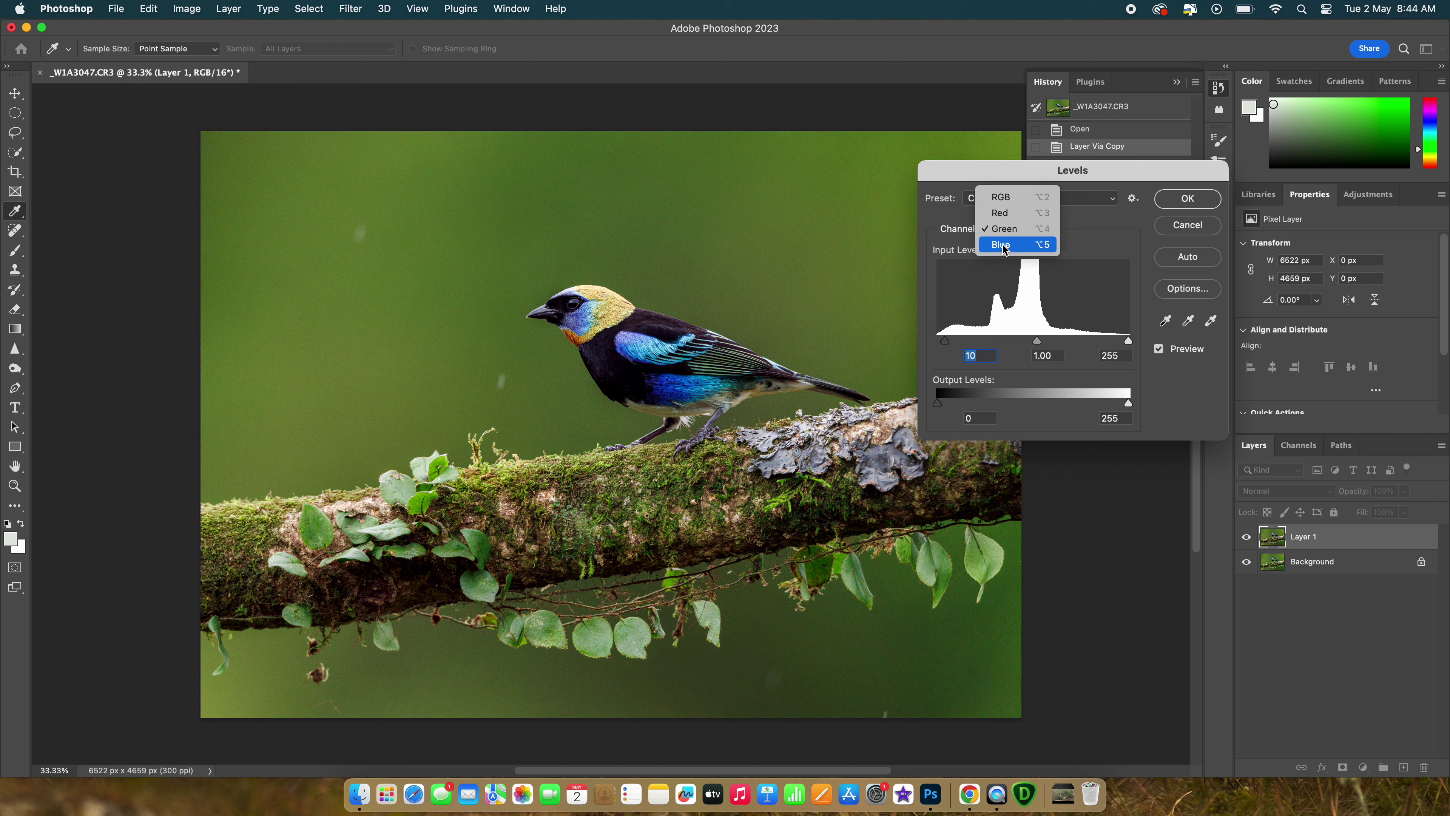
pyautogui.click(1008, 243)
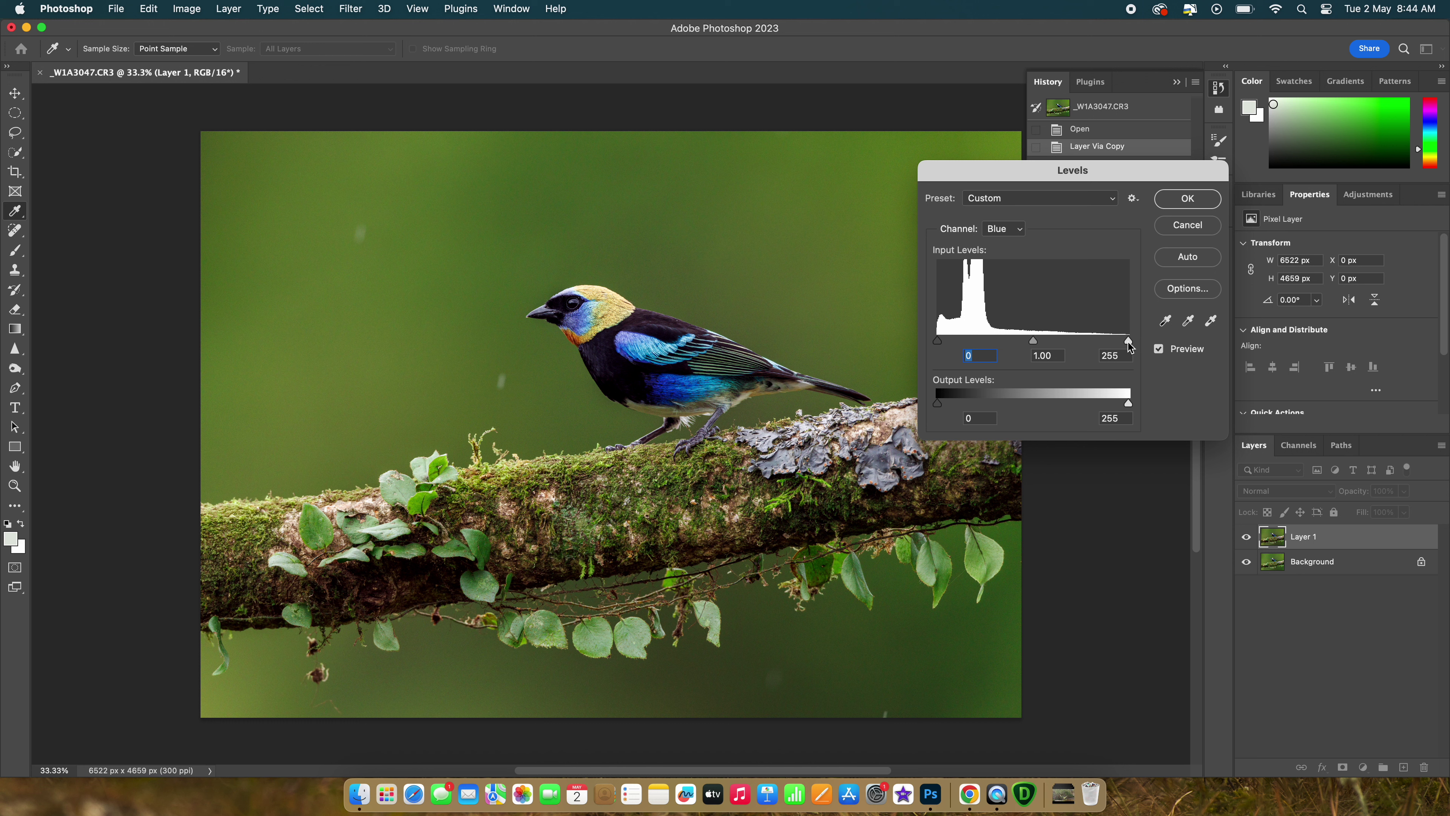
pyautogui.moveTo(1129, 342)
pyautogui.mouseDown()
pyautogui.moveTo(1075, 345)
pyautogui.moveTo(1123, 347)
pyautogui.mouseUp()
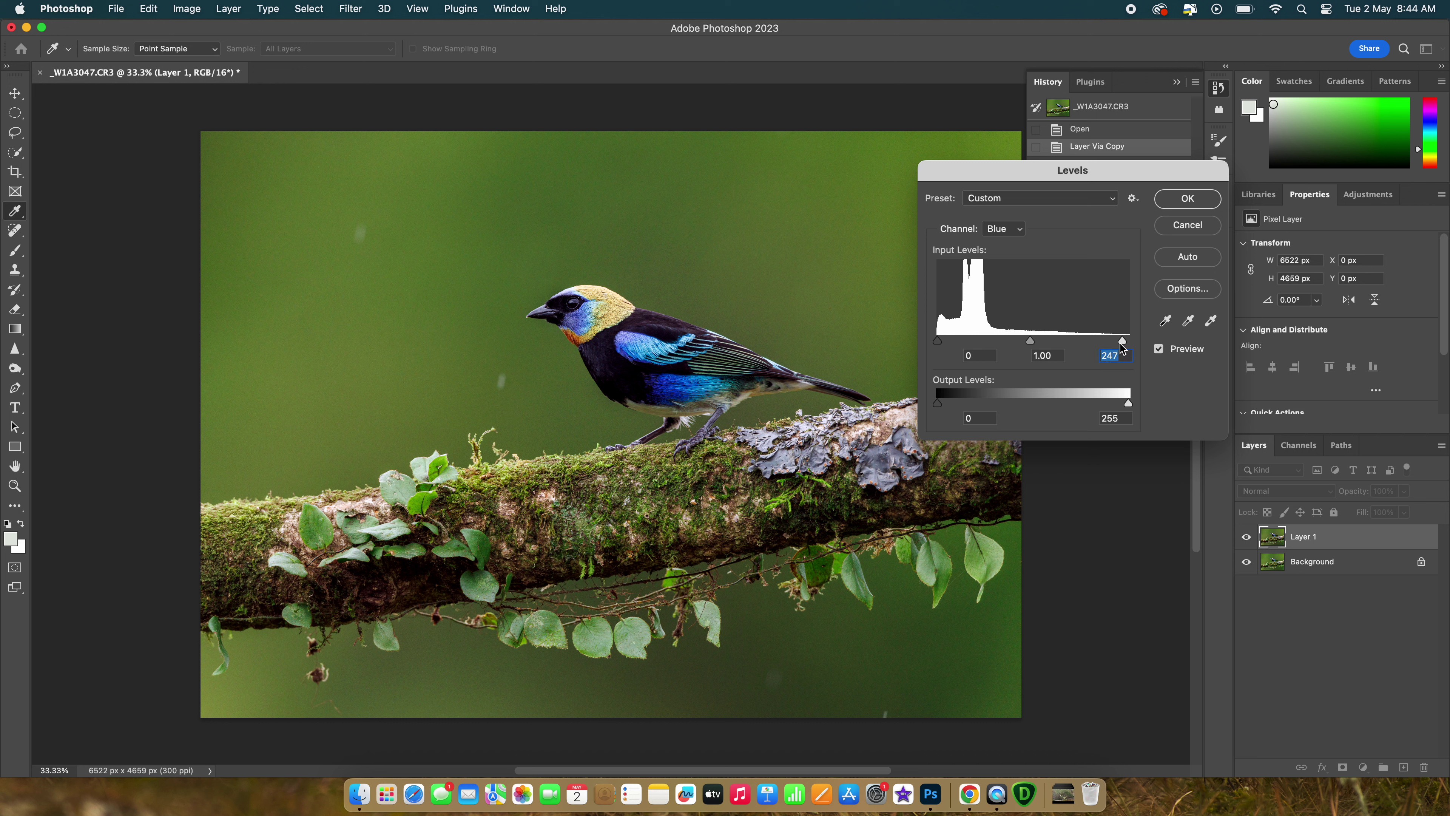
pyautogui.click(946, 344)
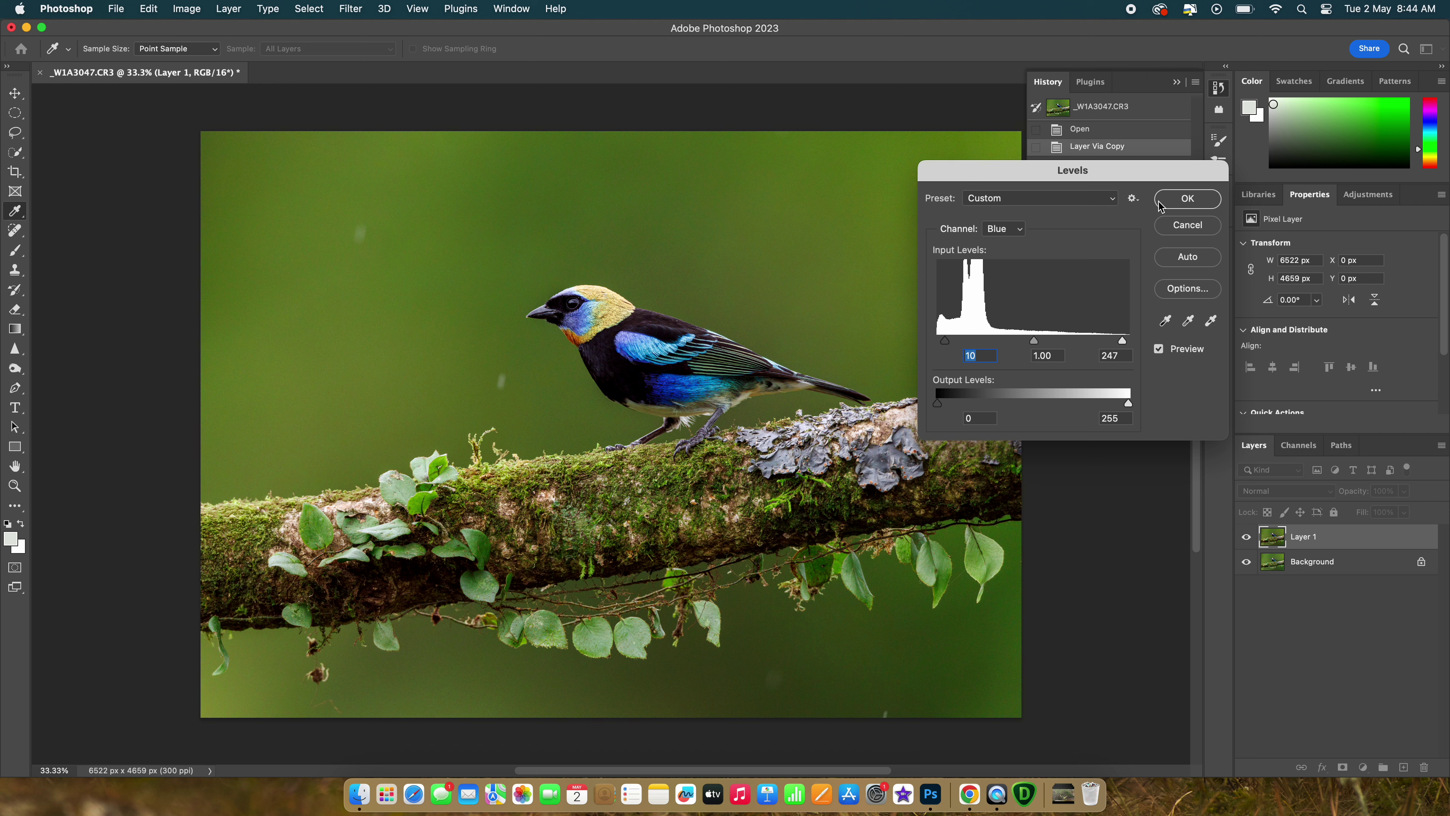
pyautogui.click(1187, 198)
# Adjust the RGB curve of the duplicate layer with added points and slightly darken the green background using on-image Curves adjustment.
pyautogui.click(188, 8)
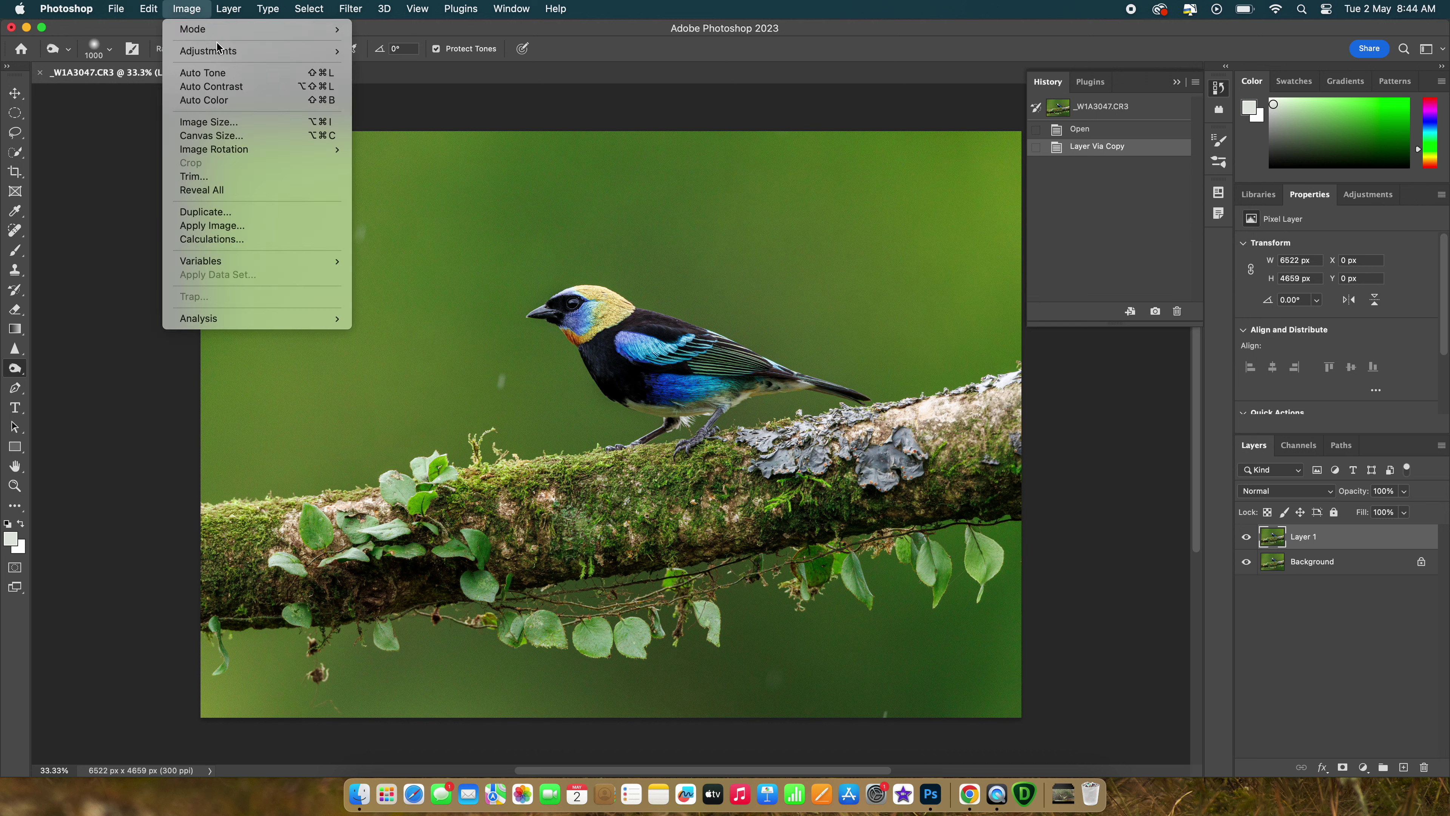
pyautogui.moveTo(257, 51)
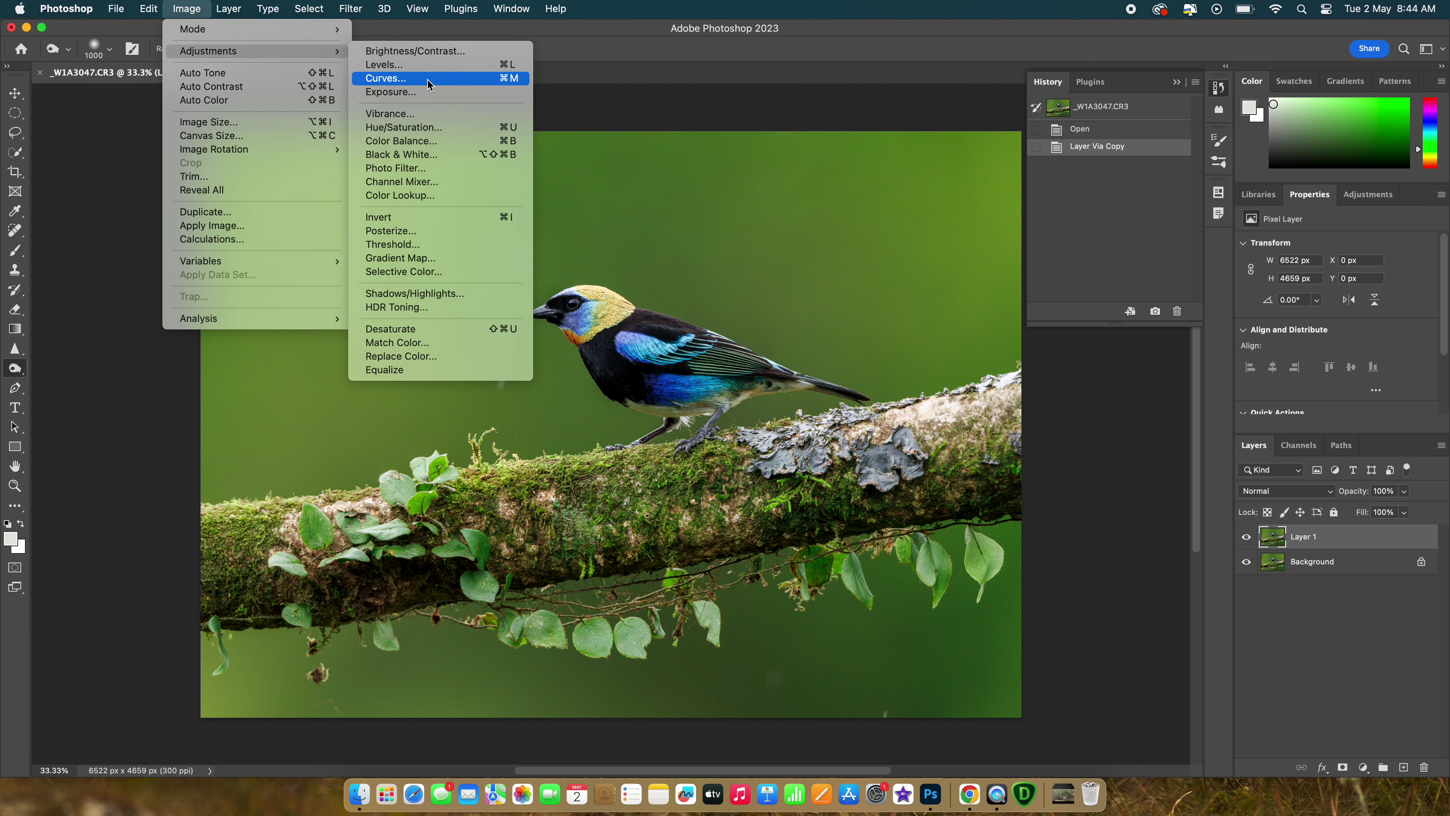
pyautogui.click(428, 83)
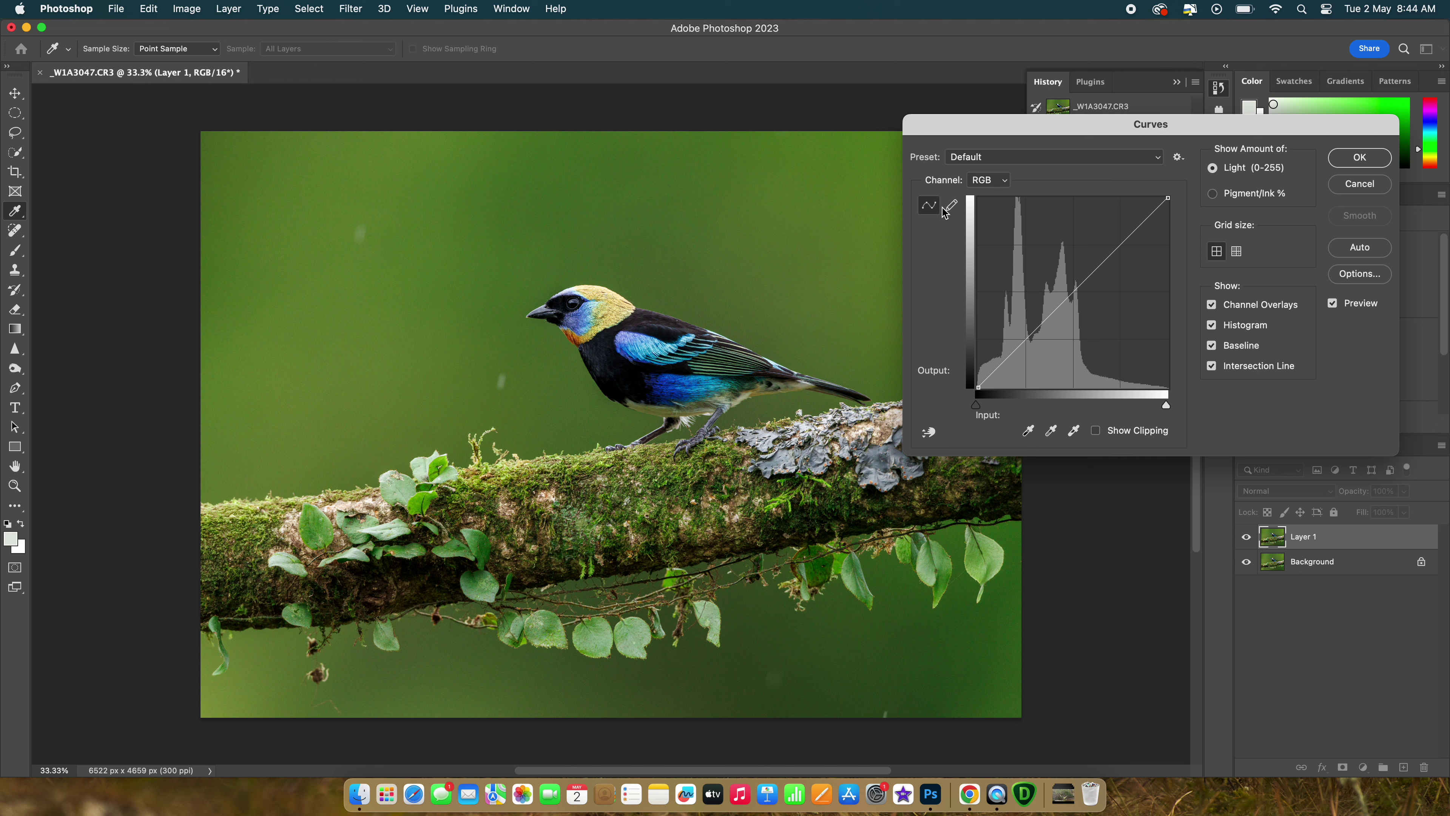
pyautogui.click(1092, 274)
pyautogui.click(929, 433)
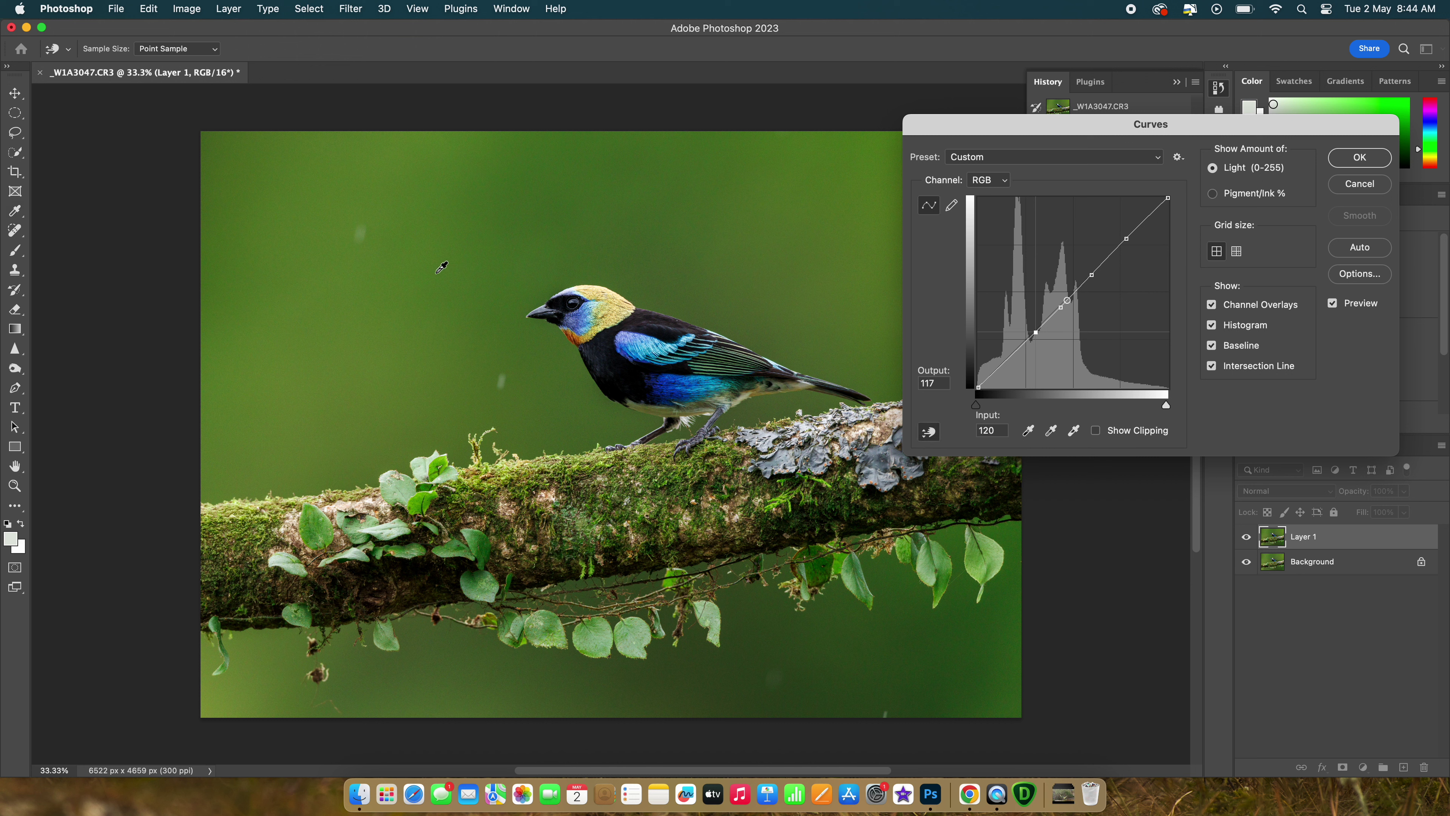
pyautogui.moveTo(440, 269); pyautogui.dragTo(440, 278)
pyautogui.click(1360, 157)
# Apply Shadows/Highlights to the duplicate layer with shadows amount 12%, highlights amount 61% and color +20.
pyautogui.click(187, 9)
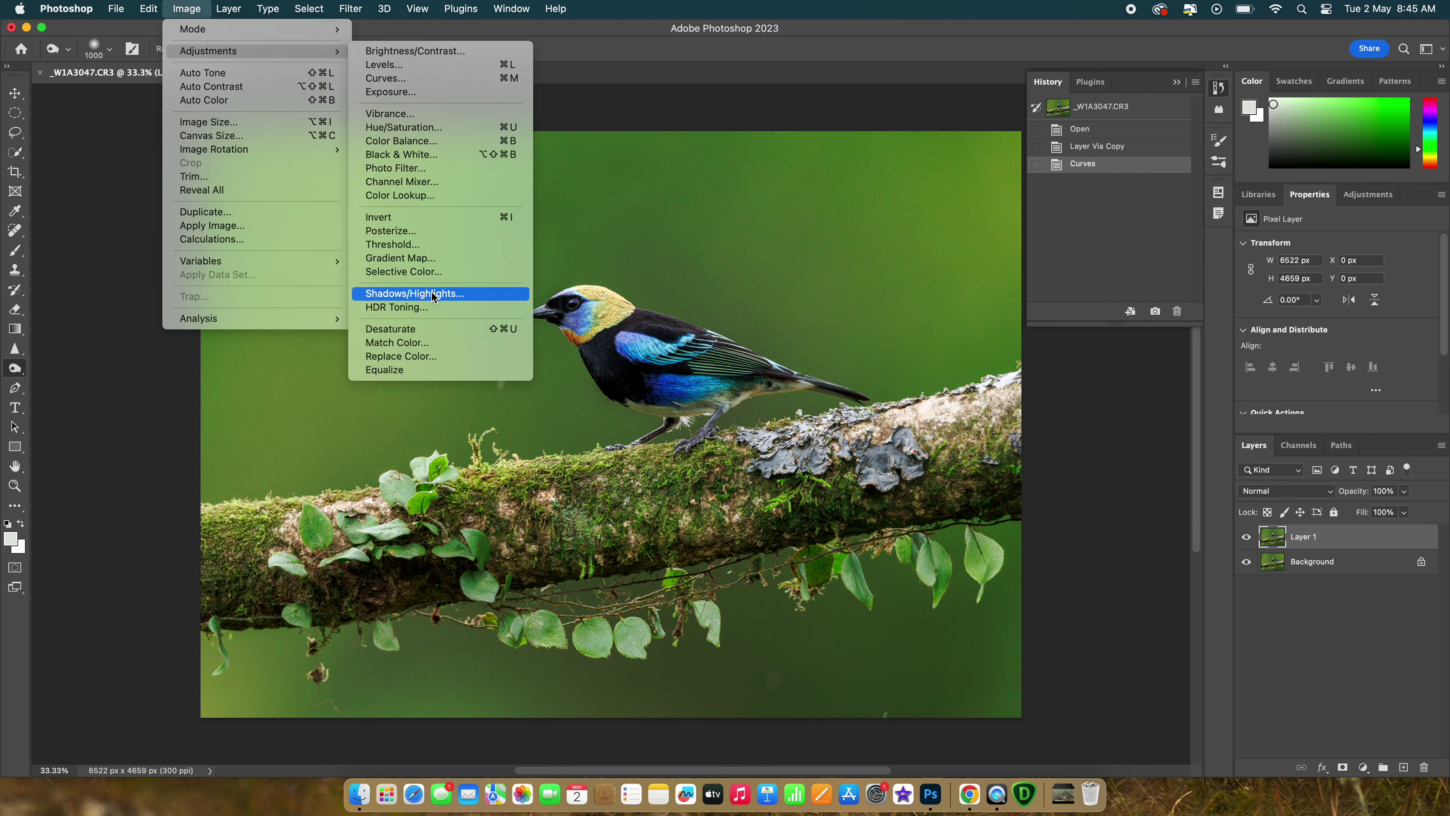
pyautogui.click(433, 289)
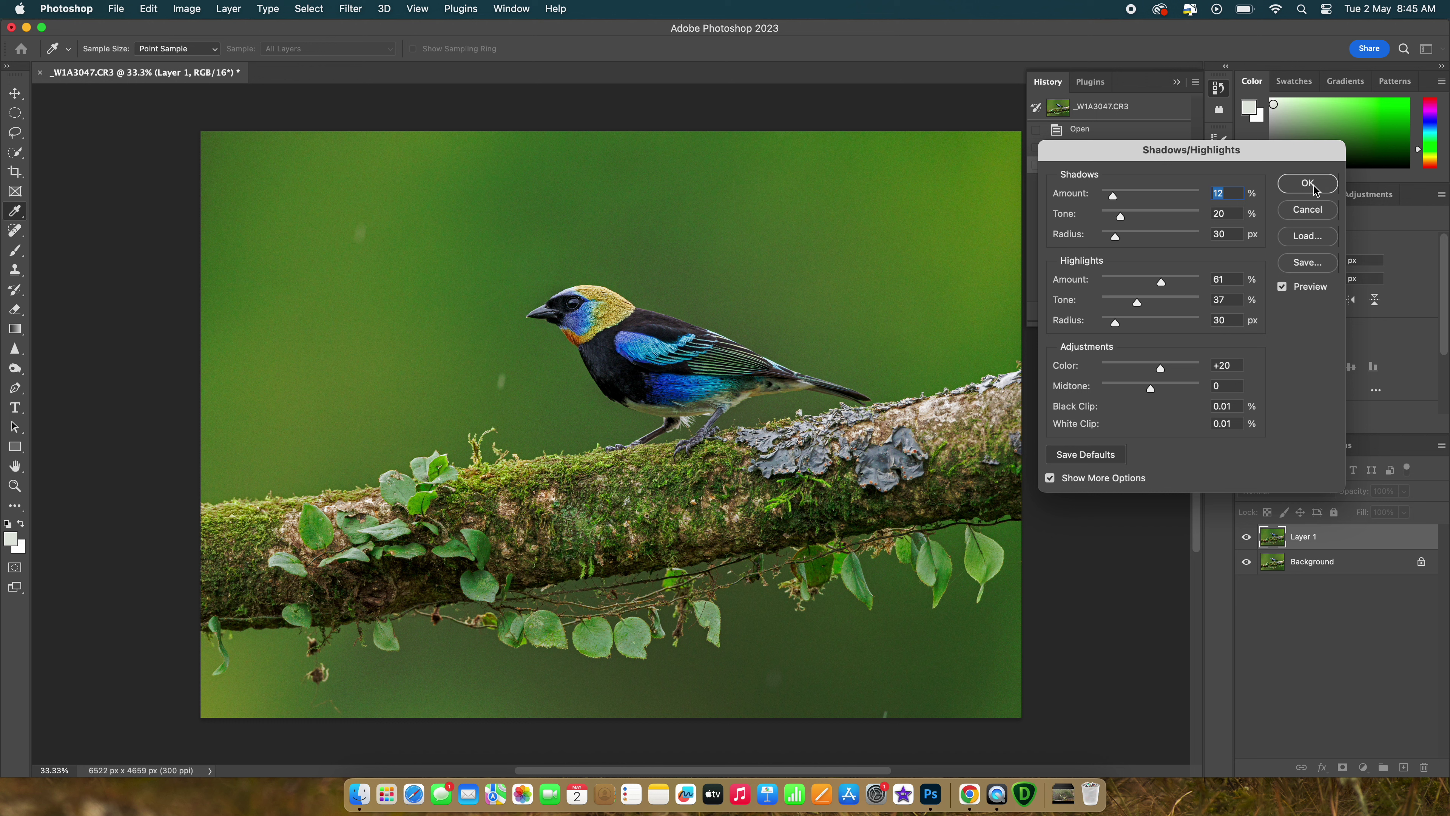
pyautogui.click(1307, 183)
pyautogui.press('o')
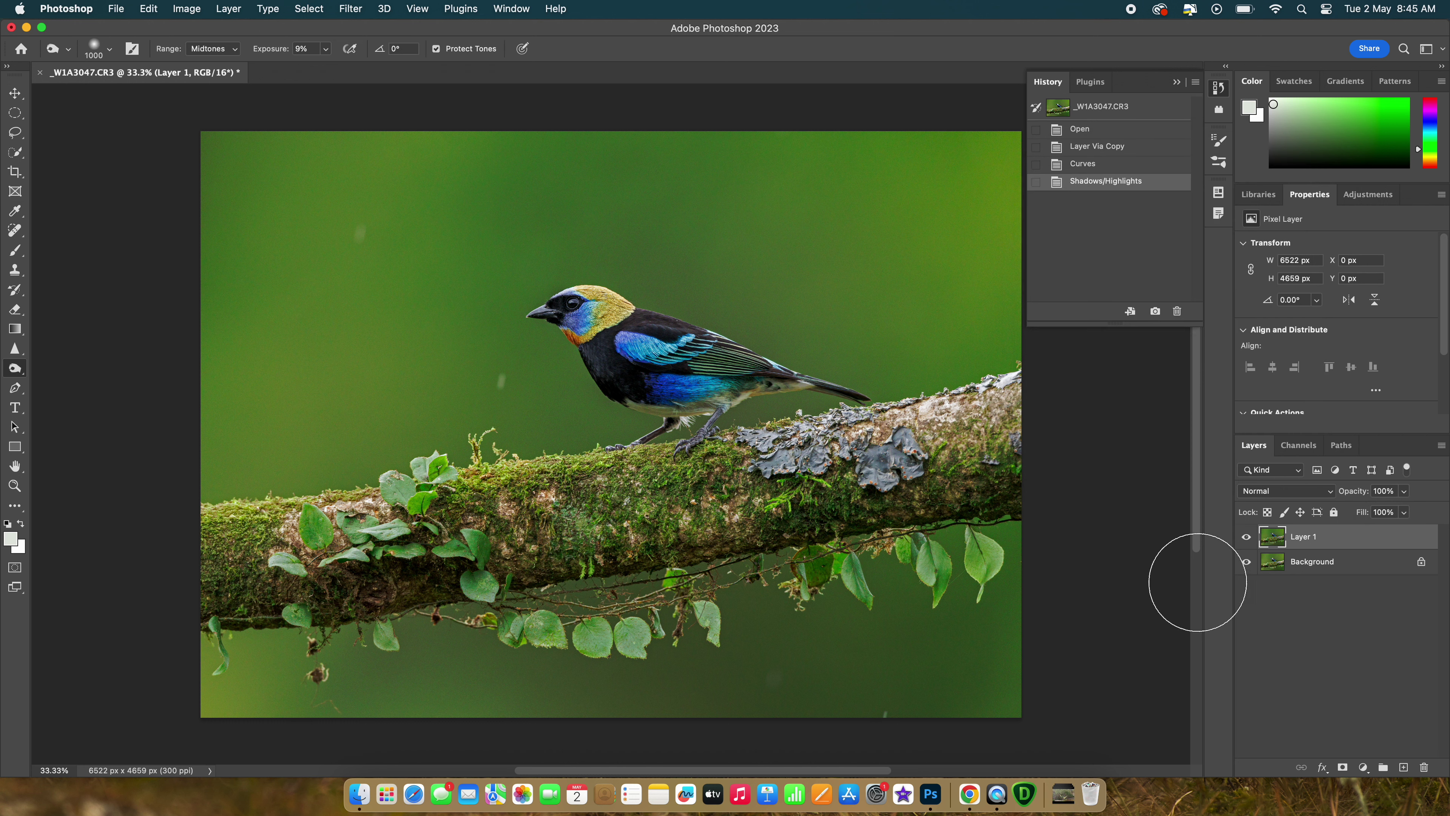
# Add a layer mask to the duplicate layer and paint black with an enlarged soft brush over the bird and the background before it.
pyautogui.click(1343, 767)
pyautogui.press('b')
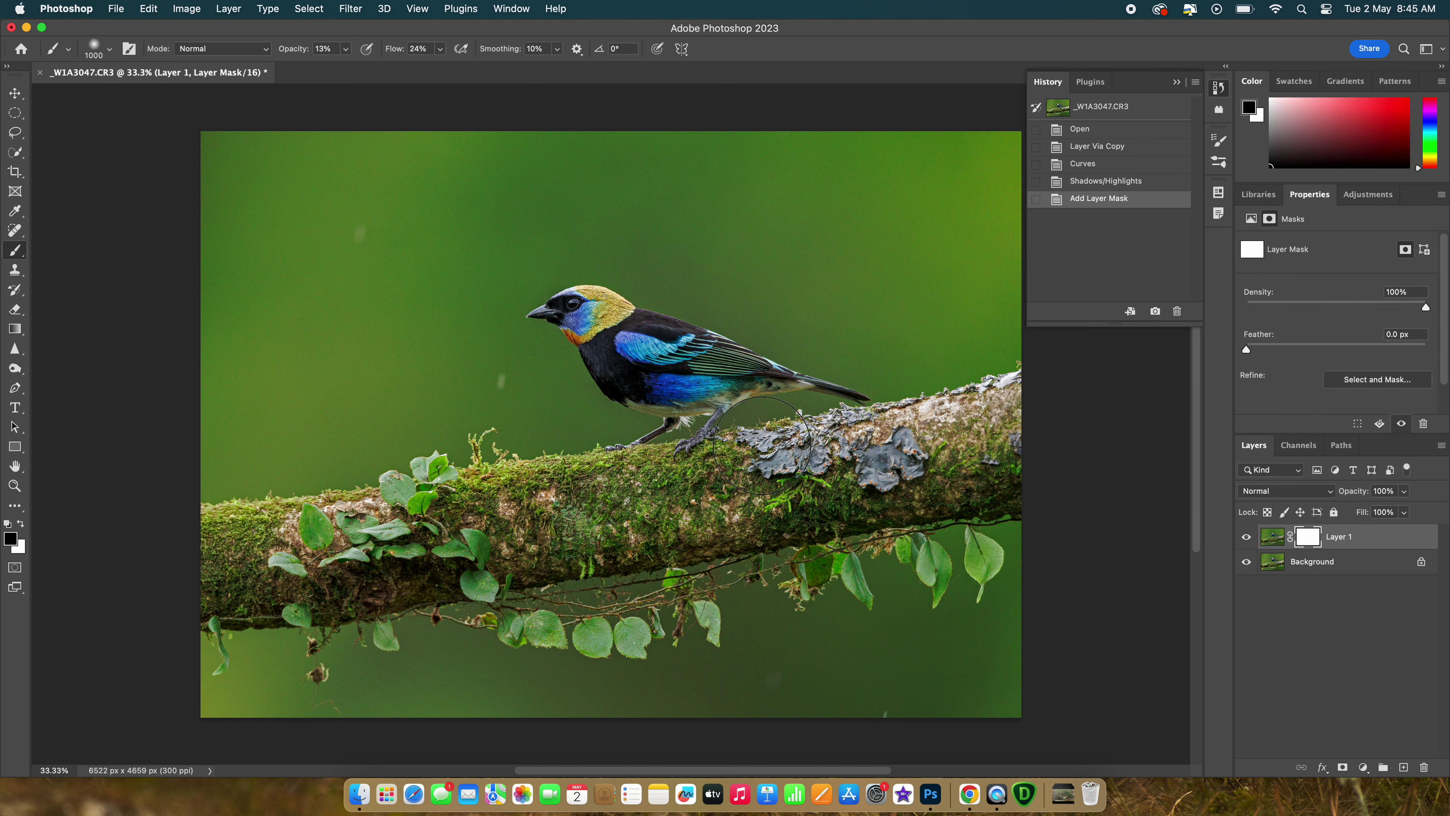
pyautogui.press(']')
pyautogui.press(']')
pyautogui.press(']')
pyautogui.press(']')
pyautogui.press(']')
pyautogui.press(']')
pyautogui.press(']')
pyautogui.press(']')
pyautogui.press(']')
pyautogui.moveTo(638, 340)
pyautogui.mouseDown()
pyautogui.moveTo(793, 333)
pyautogui.moveTo(599, 342)
pyautogui.mouseUp()
pyautogui.moveTo(571, 343); pyautogui.dragTo(488, 347)
# Enlarge the brush to 2500 and paint black on the layer mask along the branch on both sides of the bird.
pyautogui.press(']')
pyautogui.press(']')
pyautogui.press(']')
pyautogui.press(']')
pyautogui.press(']')
pyautogui.press(']')
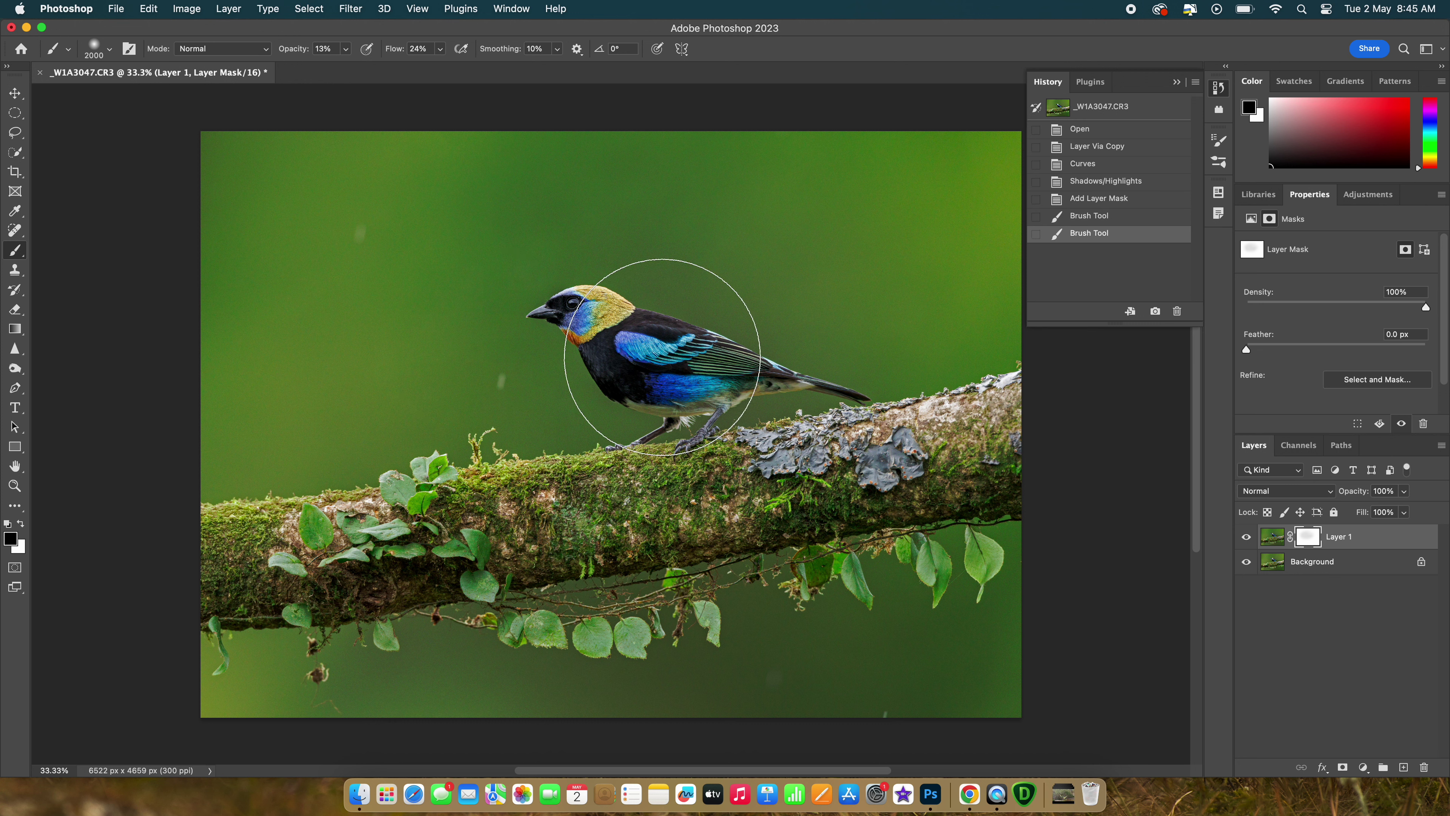
pyautogui.moveTo(795, 423)
pyautogui.mouseDown()
pyautogui.moveTo(721, 541)
pyautogui.moveTo(1215, 469)
pyautogui.mouseUp()
pyautogui.click(461, 411)
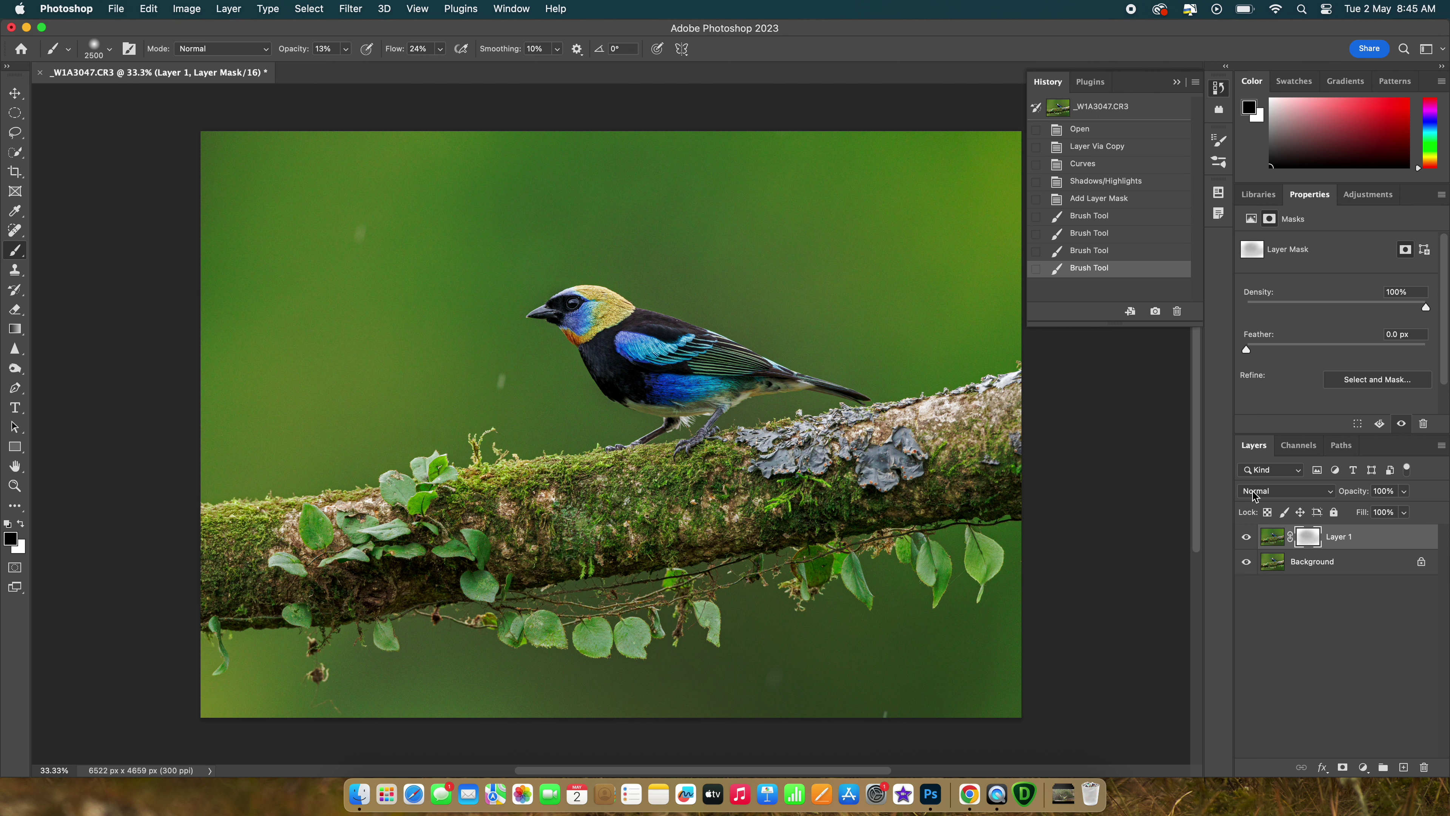
# Merge the masked layer down into the background and duplicate the merged image onto a new layer.
pyautogui.press('super+e')
pyautogui.press('super+j')
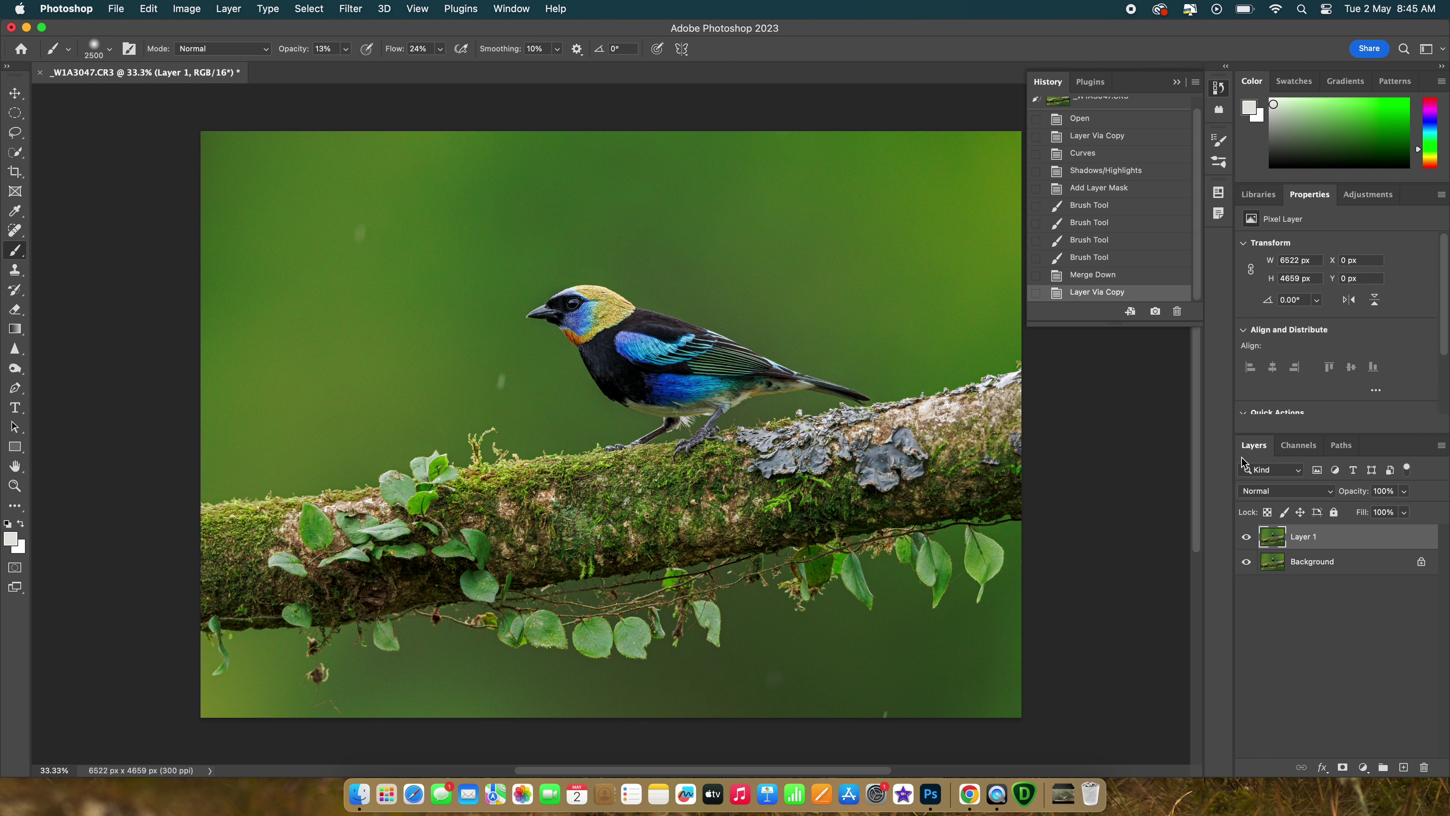
# Show the Info panel for reading colour values and cursor coordinates.
pyautogui.click(508, 9)
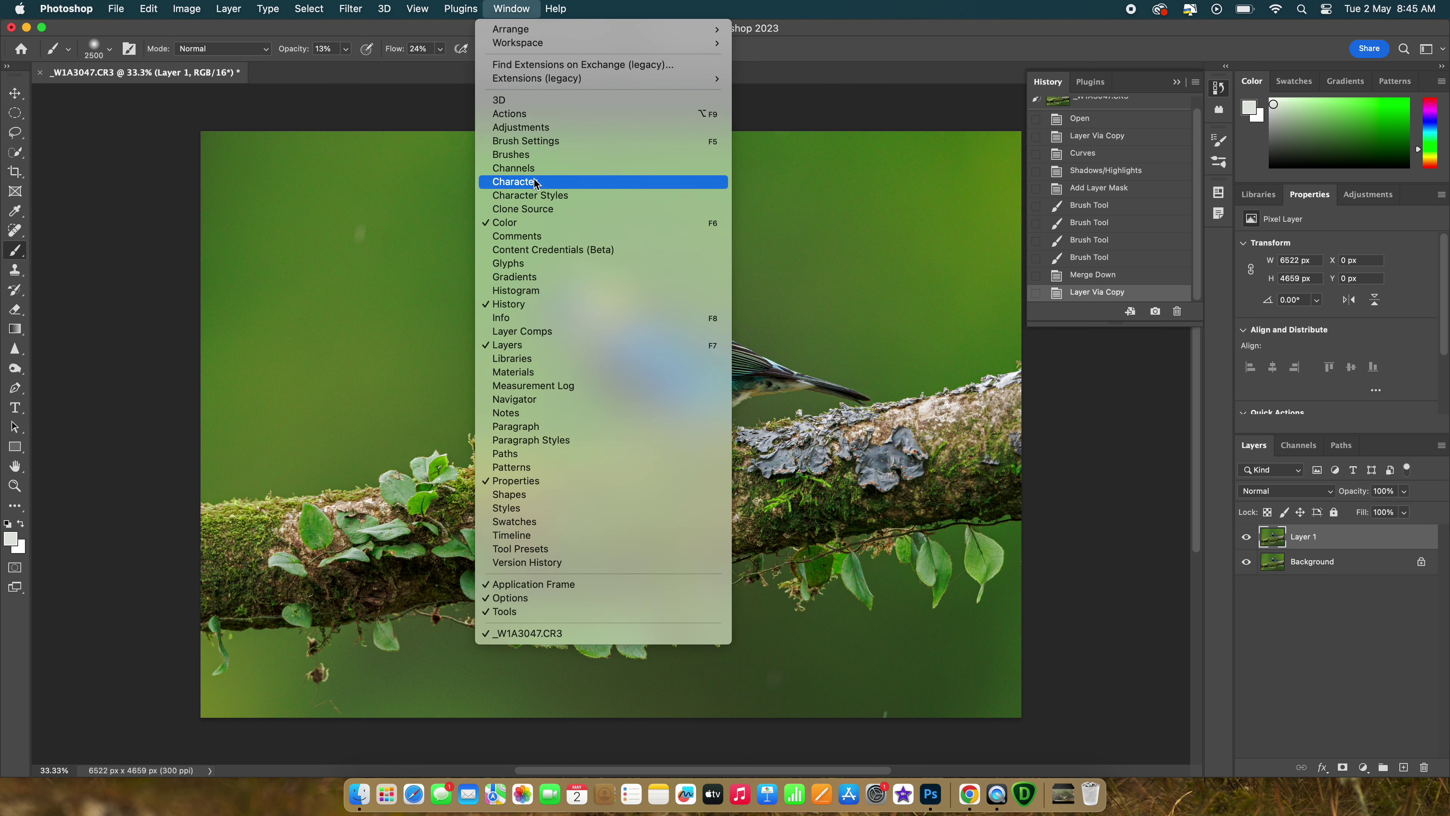
pyautogui.click(540, 318)
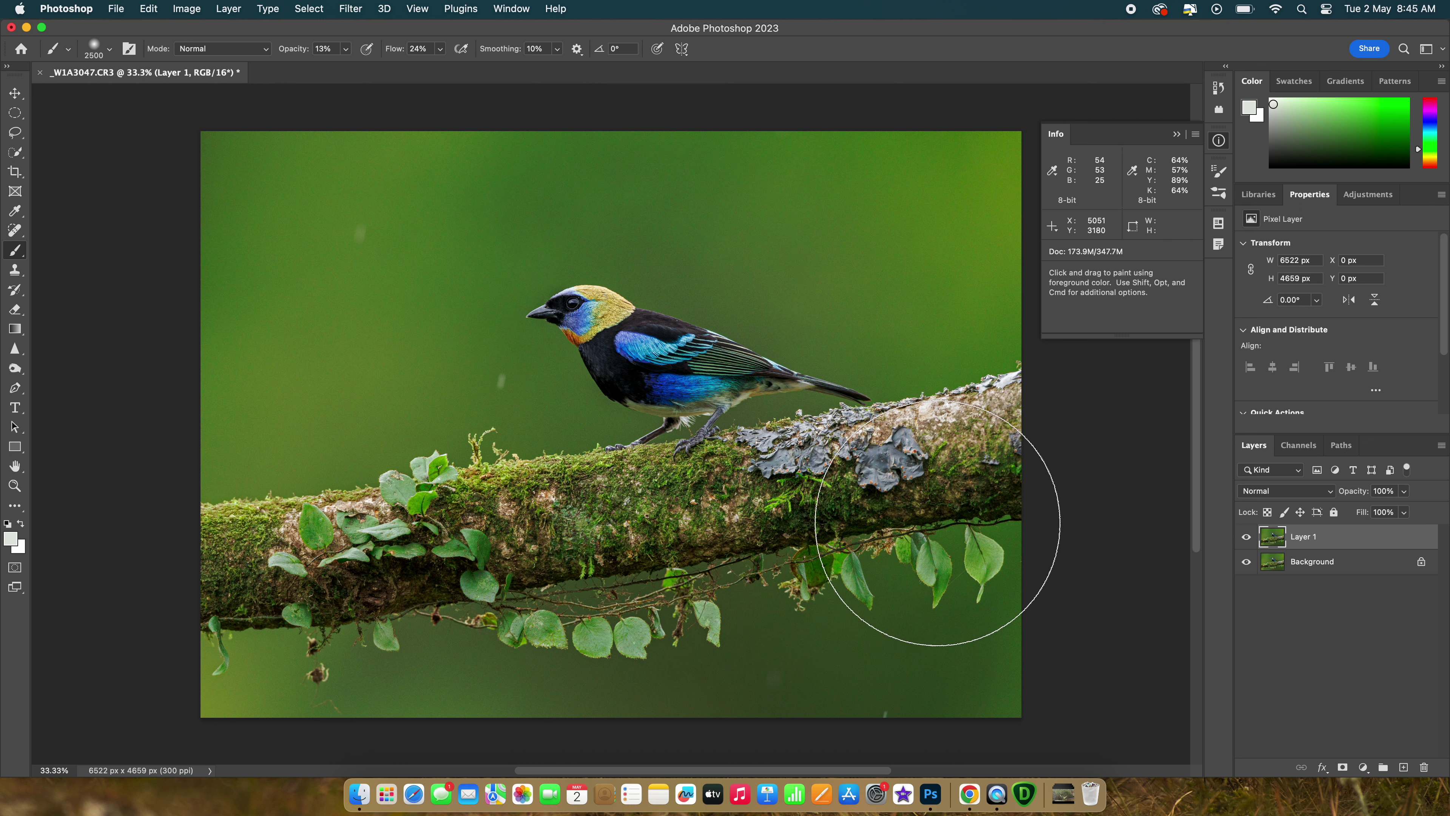
# Try raising the duplicate layer's saturation with a Hue/Saturation adjustment.
pyautogui.click(357, 10)
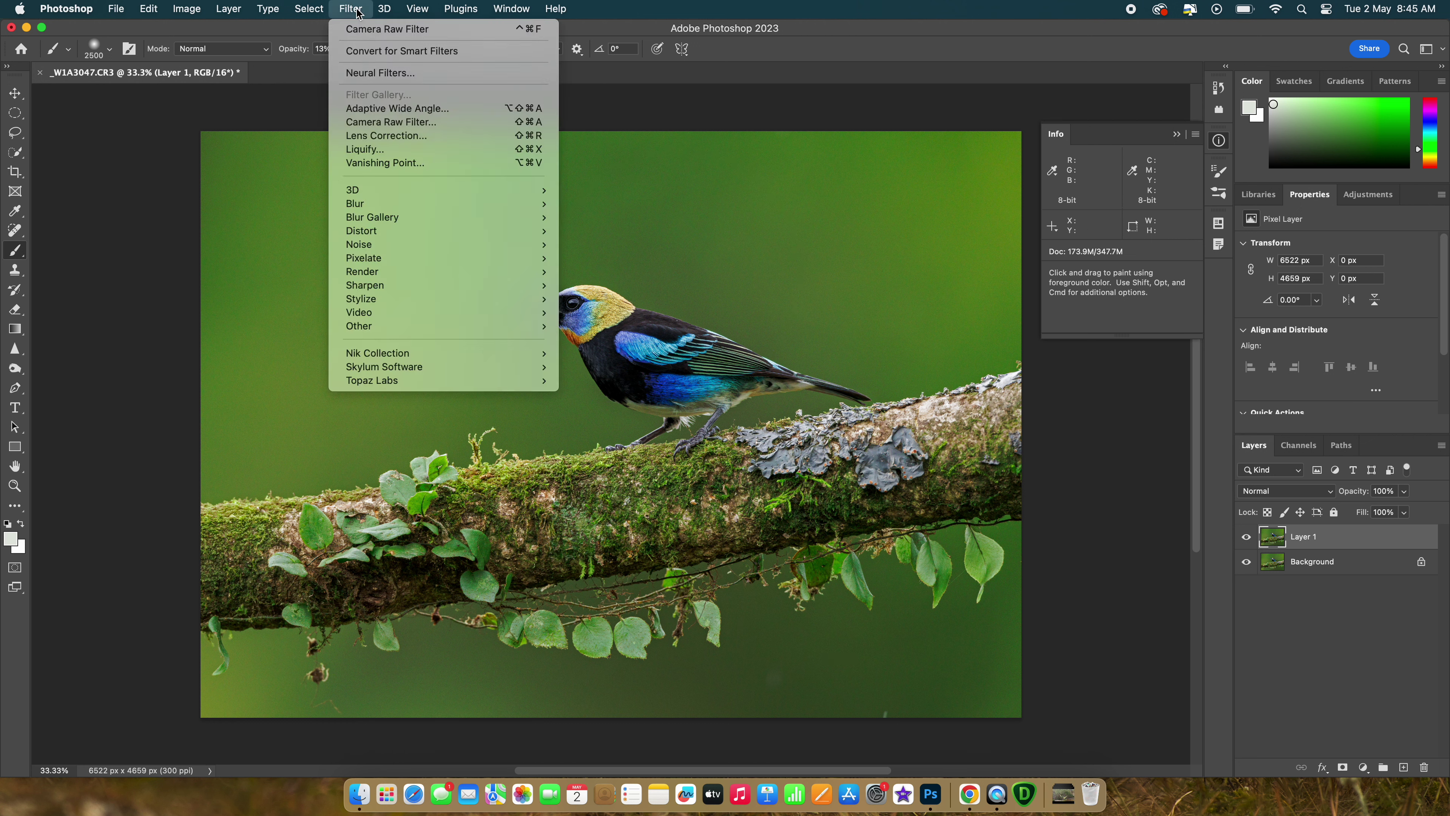
pyautogui.moveTo(187, 8)
pyautogui.moveTo(228, 51)
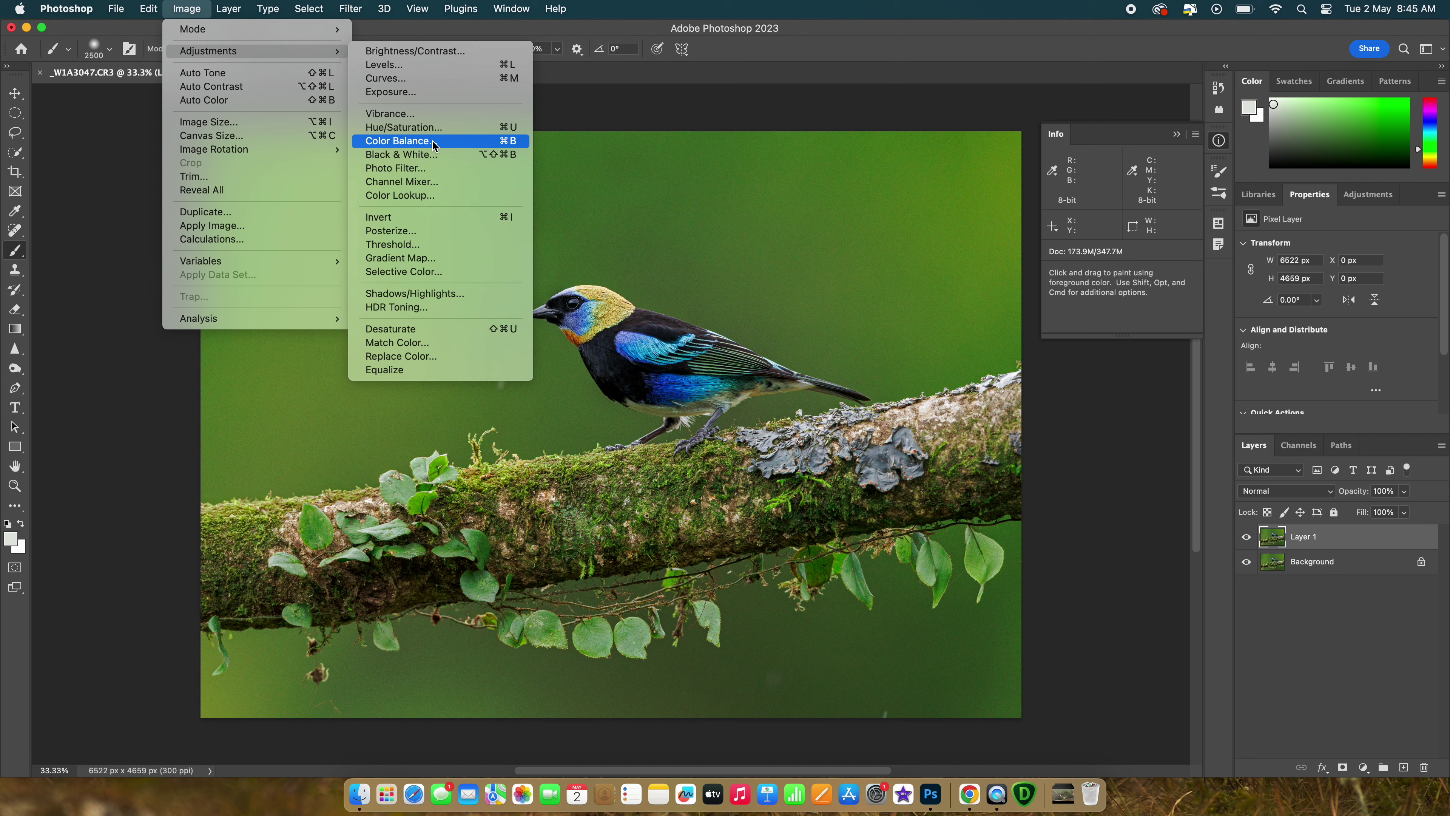
pyautogui.click(438, 128)
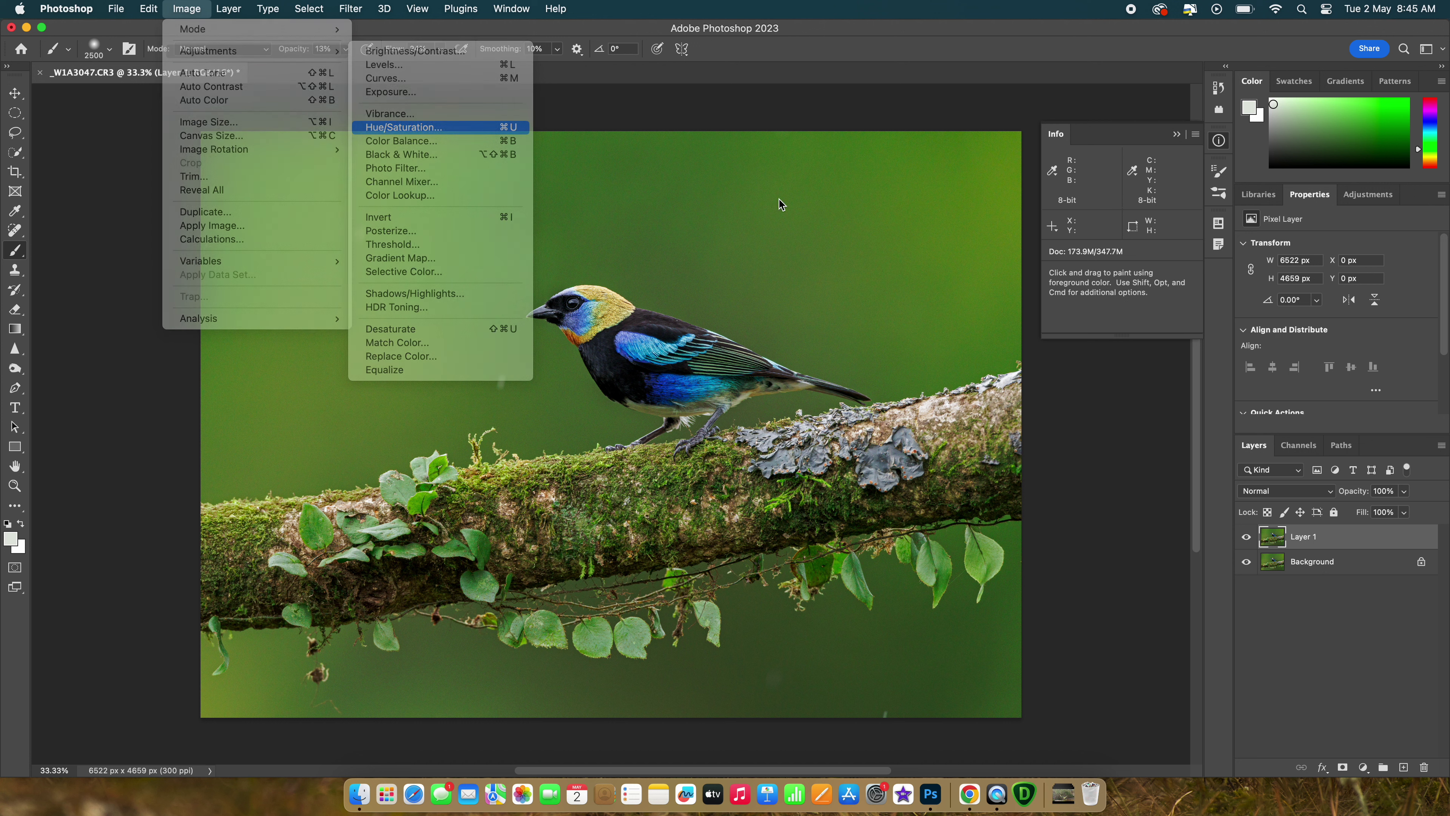
pyautogui.click(932, 193)
pyautogui.moveTo(661, 311)
pyautogui.mouseDown()
pyautogui.moveTo(596, 318)
pyautogui.moveTo(669, 330)
pyautogui.mouseUp()
pyautogui.moveTo(1016, 272); pyautogui.dragTo(1082, 275)
pyautogui.press('Tab')
pyautogui.press('Escape')
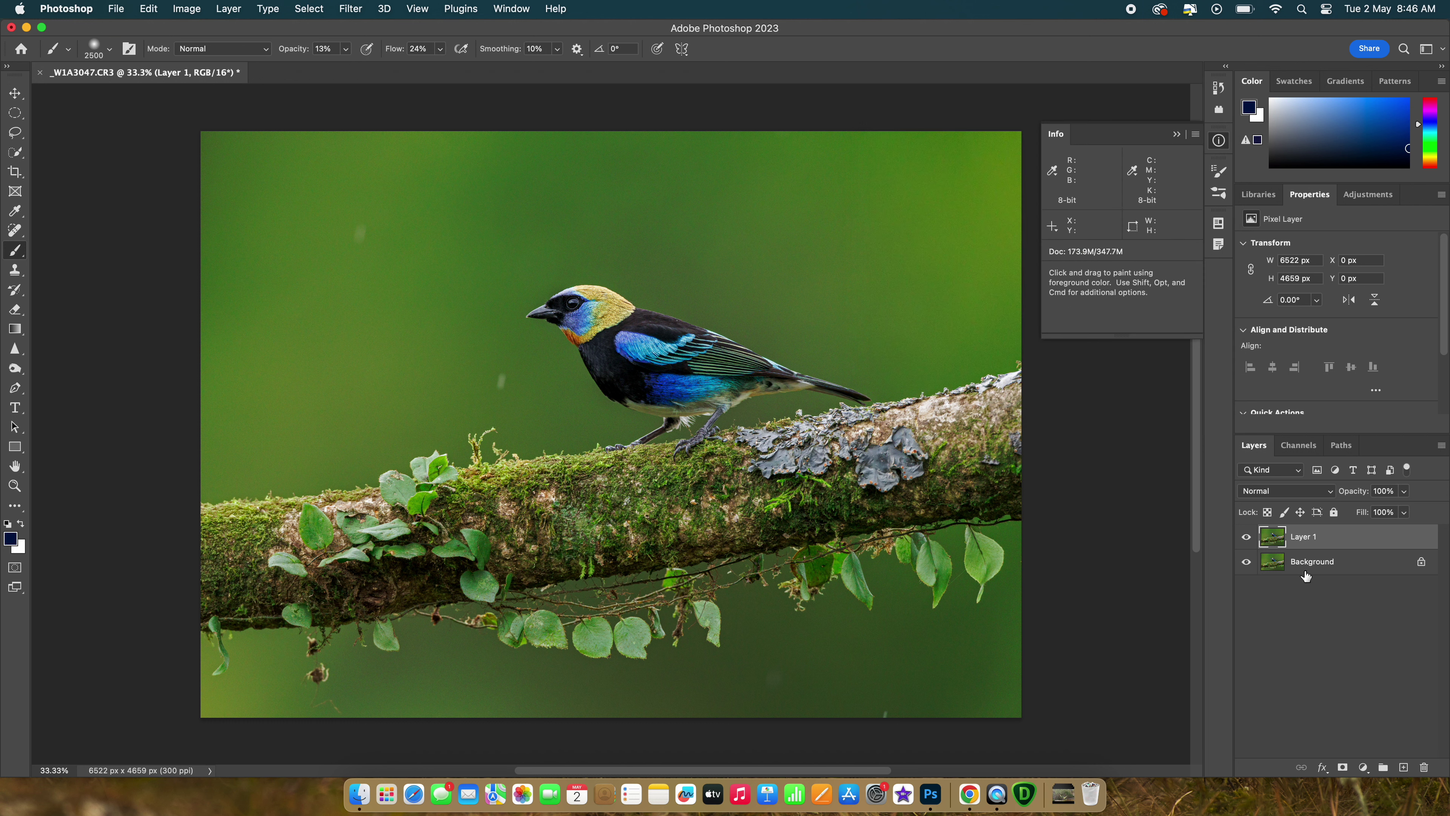
# Try out a layer mask on the duplicate layer with the brush size reduced to 1100.
pyautogui.click(1336, 766)
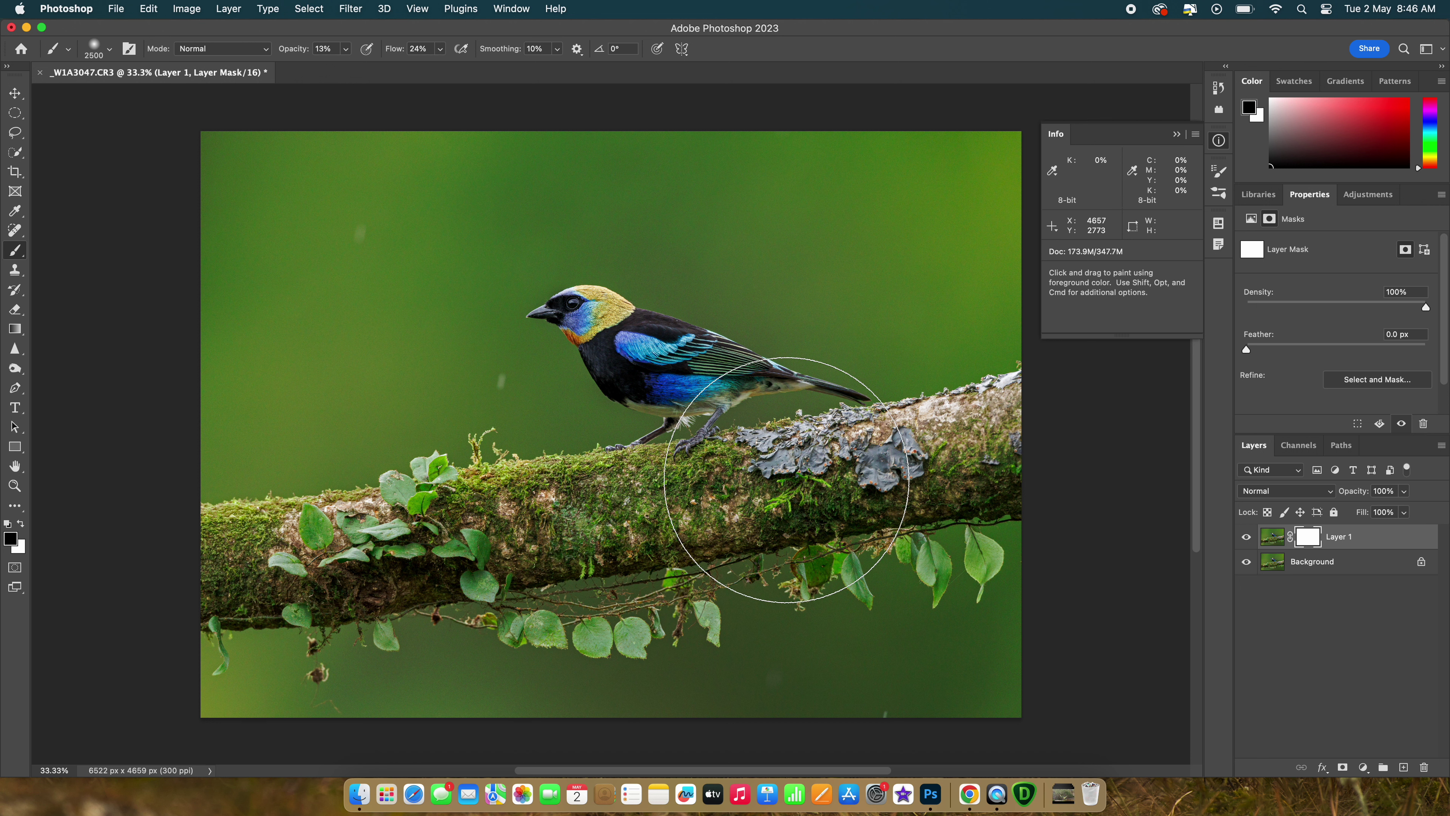
pyautogui.press('[')
pyautogui.press('[')
pyautogui.press('[')
pyautogui.press('[')
pyautogui.press('[')
pyautogui.press('[')
pyautogui.press('[')
pyautogui.press('[')
pyautogui.press('[')
pyautogui.press('[')
pyautogui.press('[')
pyautogui.press('[')
pyautogui.press('[')
pyautogui.press('[')
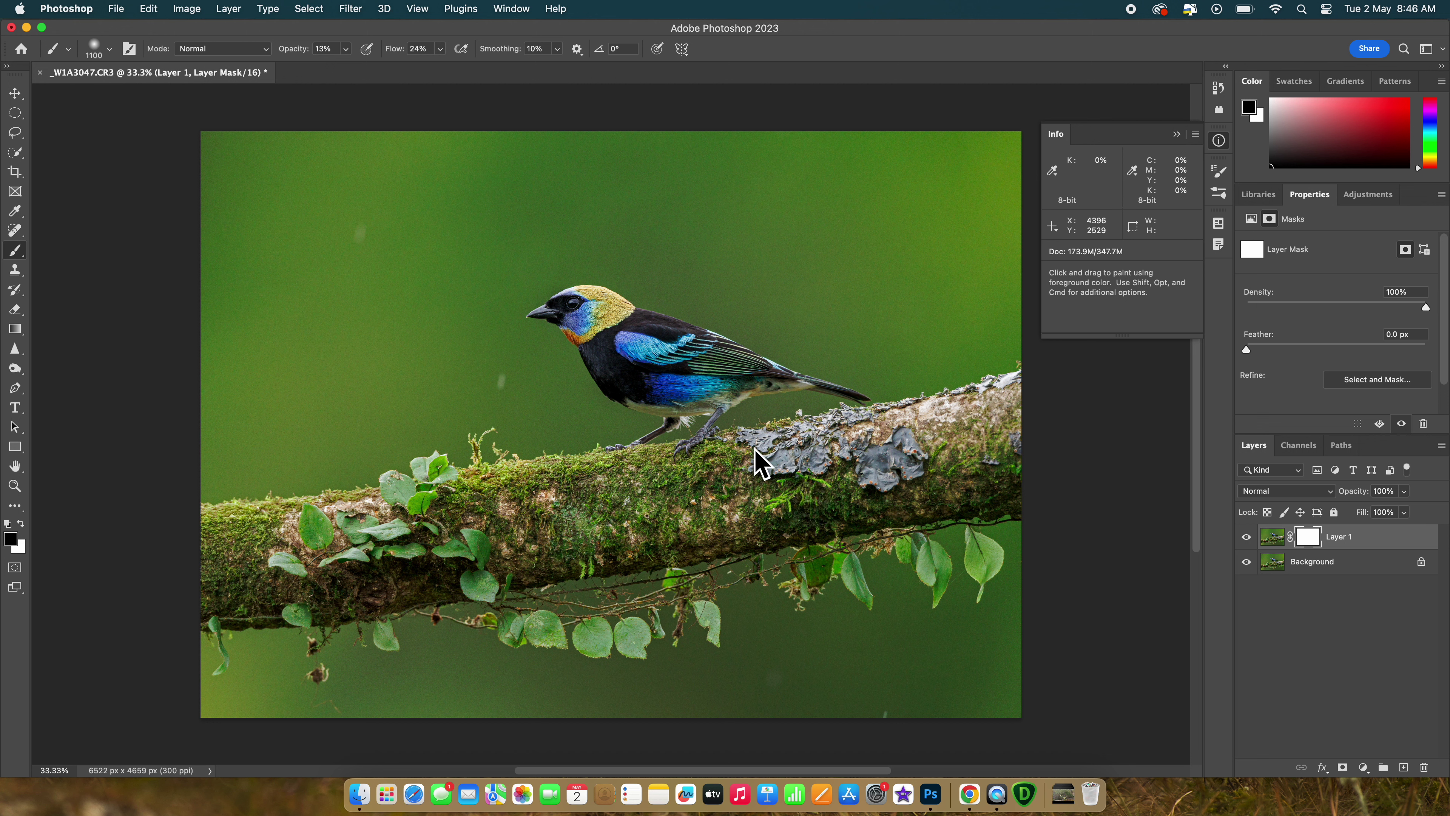
pyautogui.keyDown('alt'); pyautogui.click(761, 460); pyautogui.keyUp('alt')
pyautogui.press('Delete')
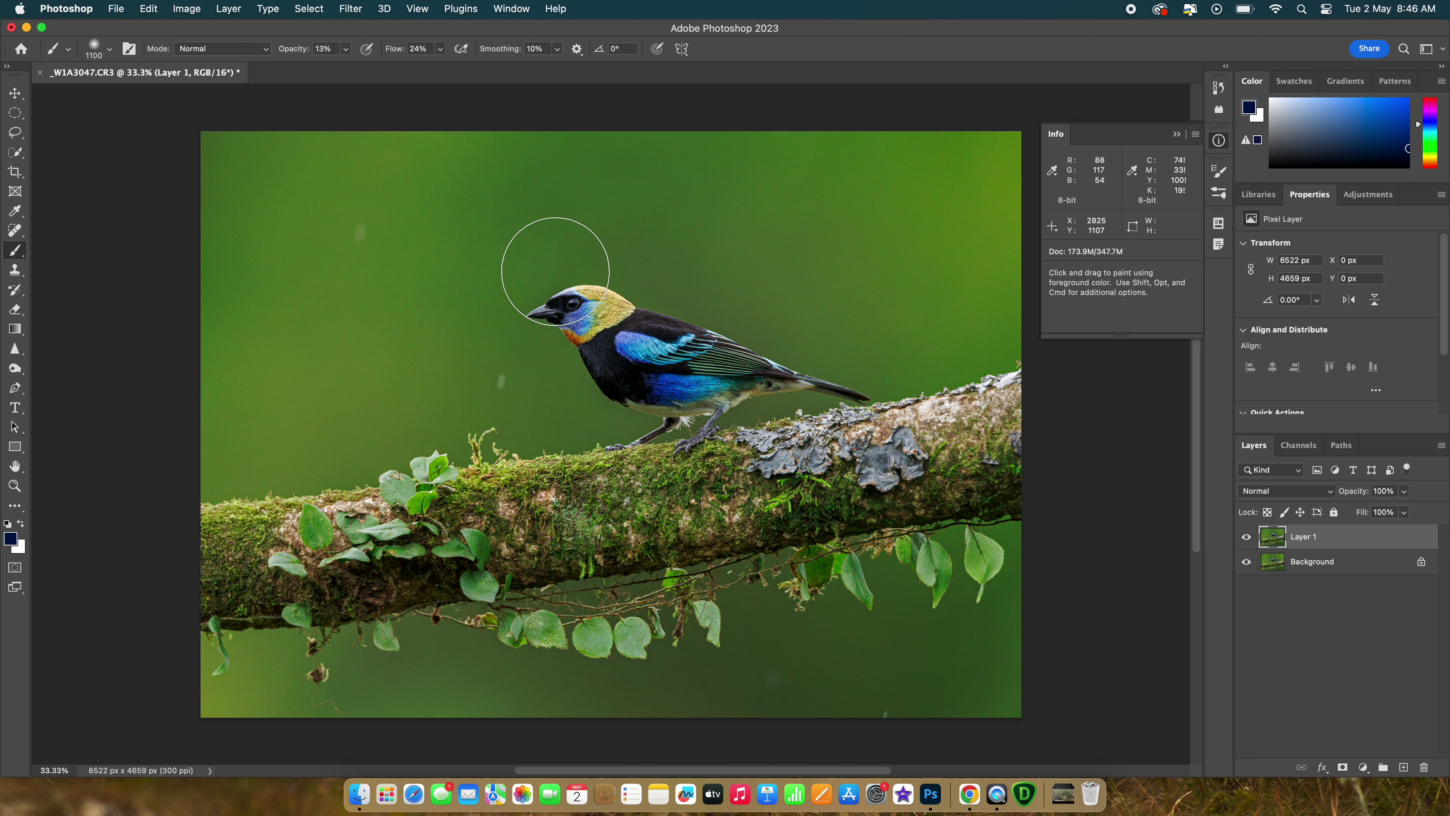
# Apply a Vibrance adjustment to the duplicate layer with vibrance +10 and saturation +5.
pyautogui.click(268, 9)
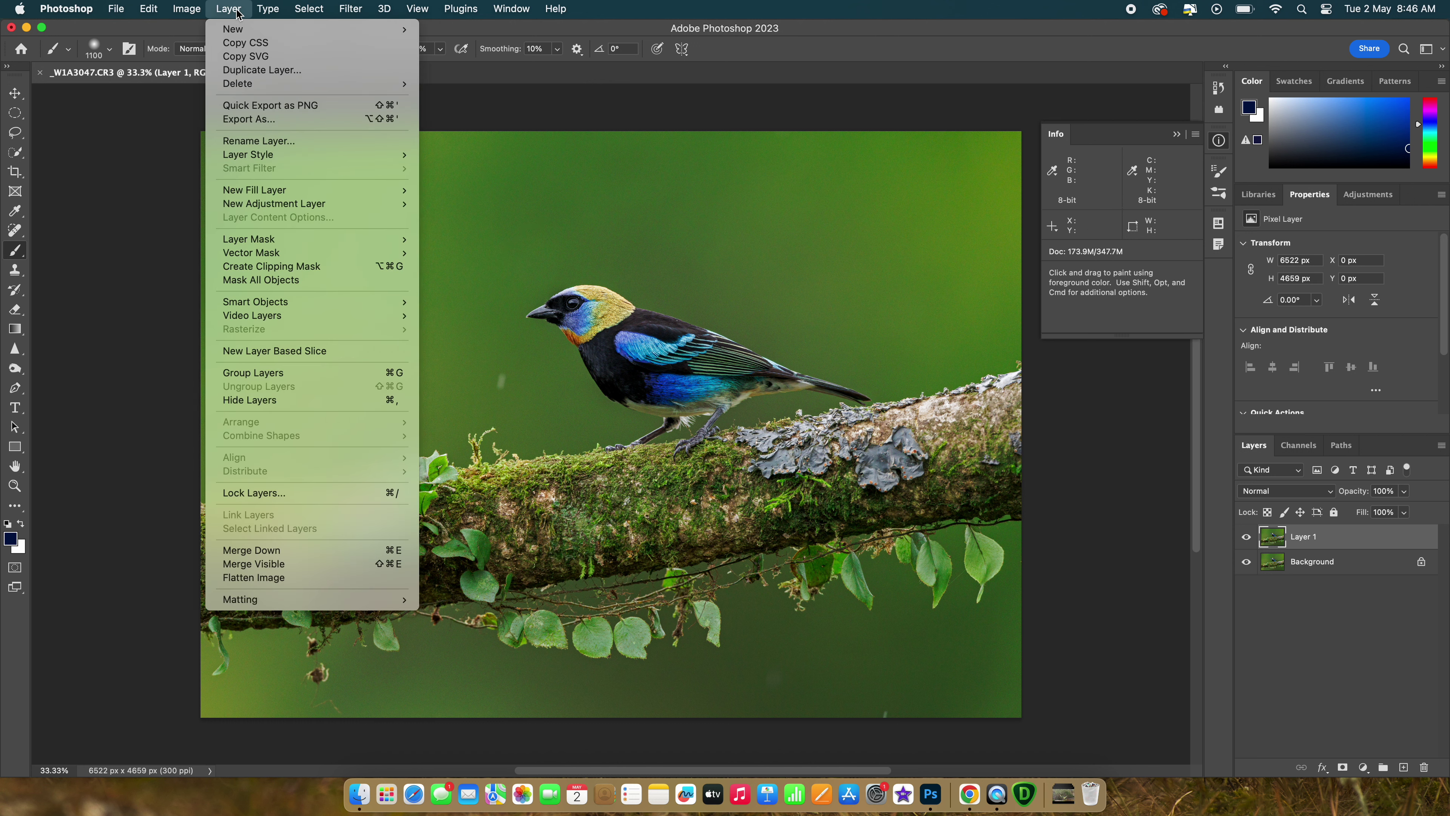
pyautogui.moveTo(328, 57)
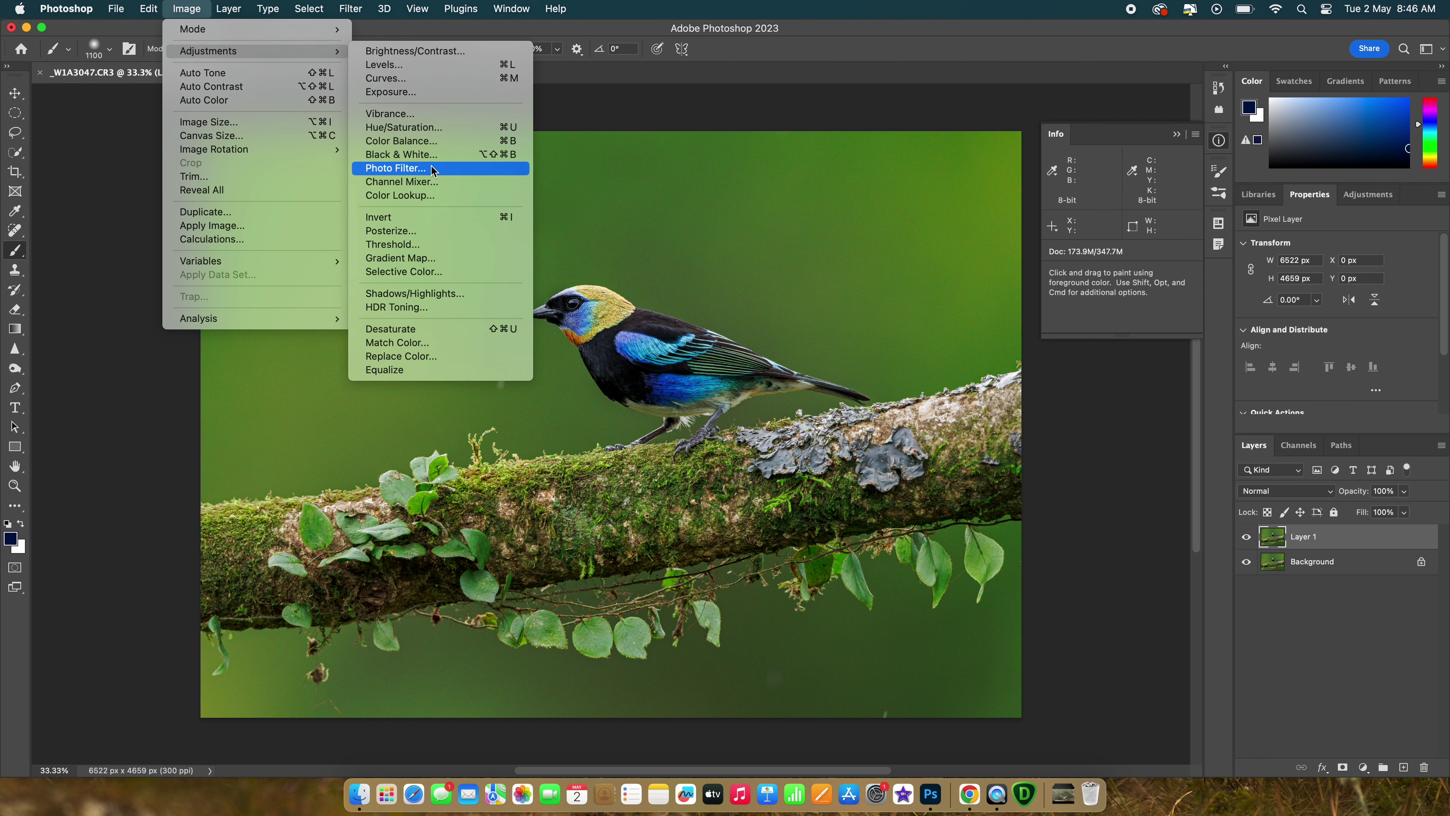
pyautogui.click(432, 114)
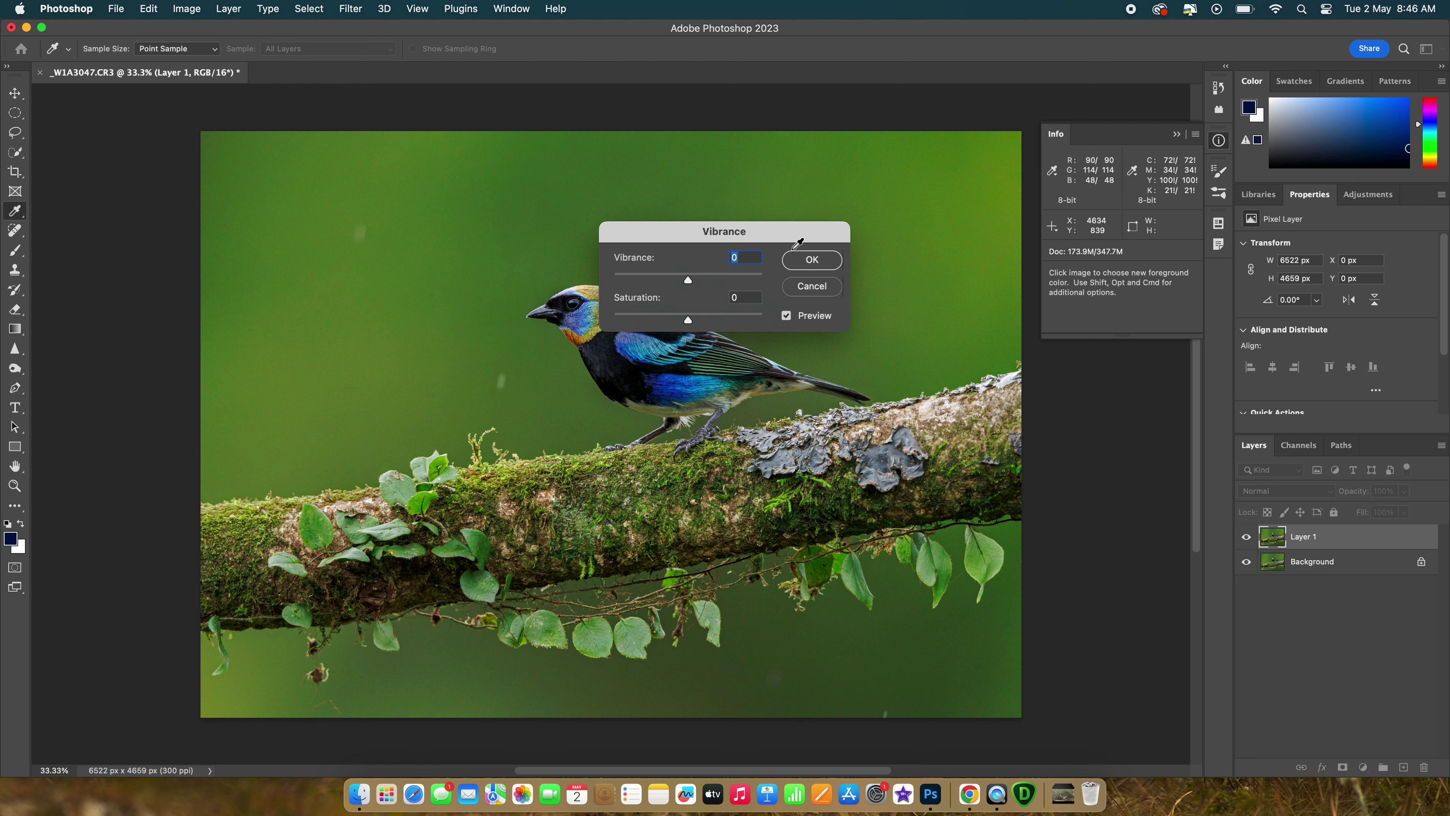
pyautogui.moveTo(684, 221); pyautogui.dragTo(917, 309)
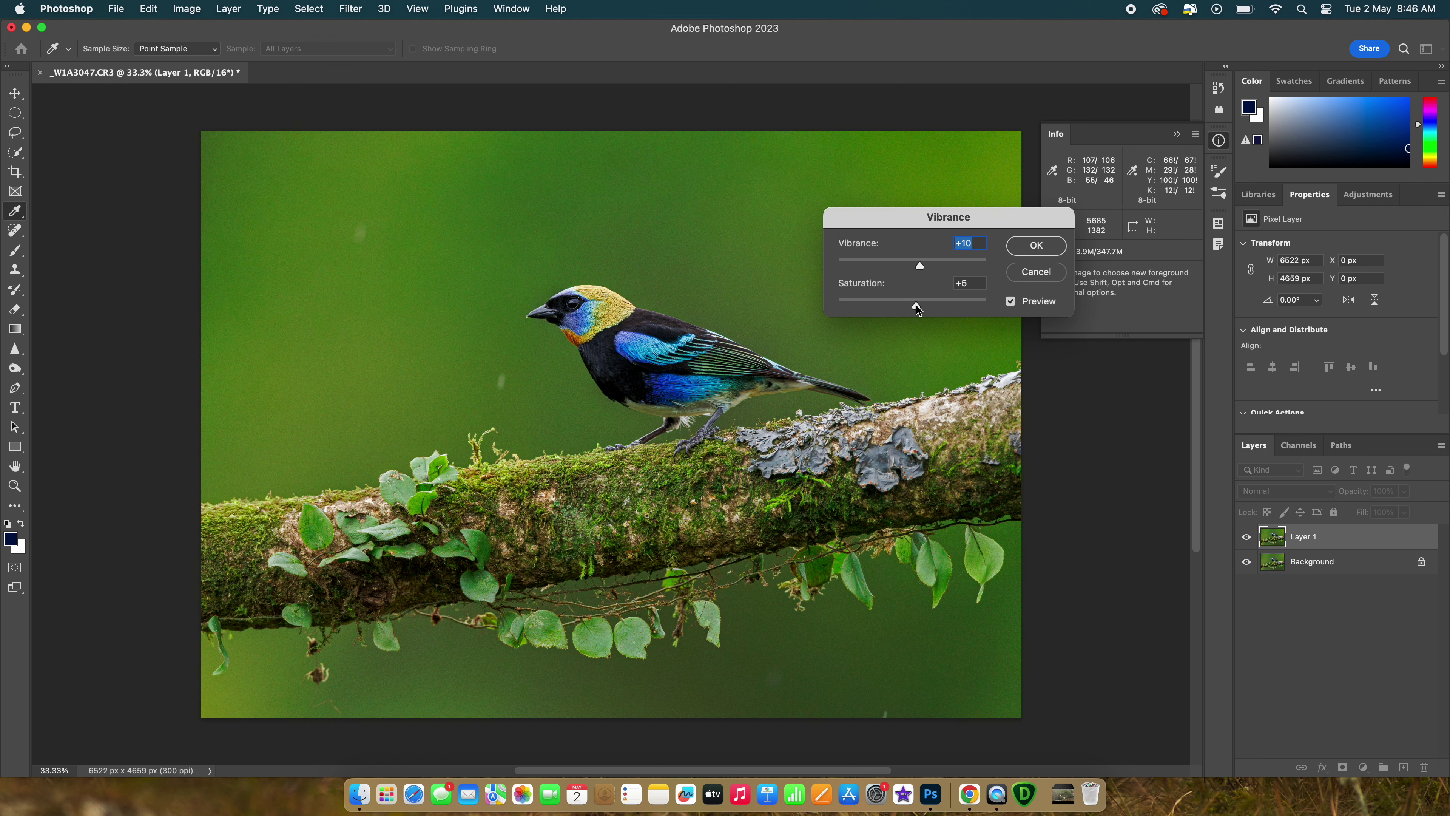
pyautogui.click(1031, 244)
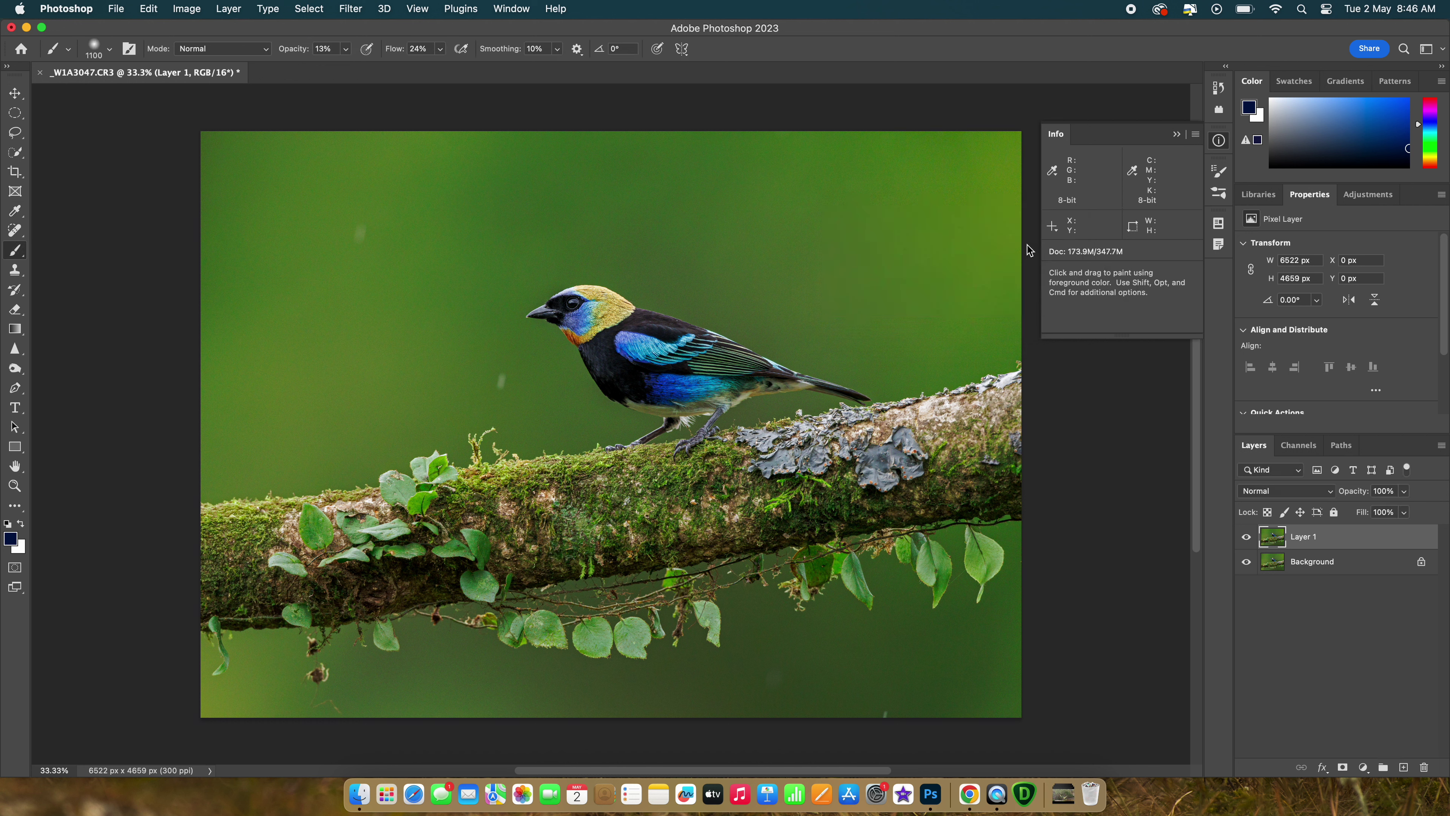
# Try a reversed Gradient Map on the duplicate layer, testing the Linear and Classic methods and opening its gradient for editing.
pyautogui.click(309, 9)
pyautogui.moveTo(352, 9)
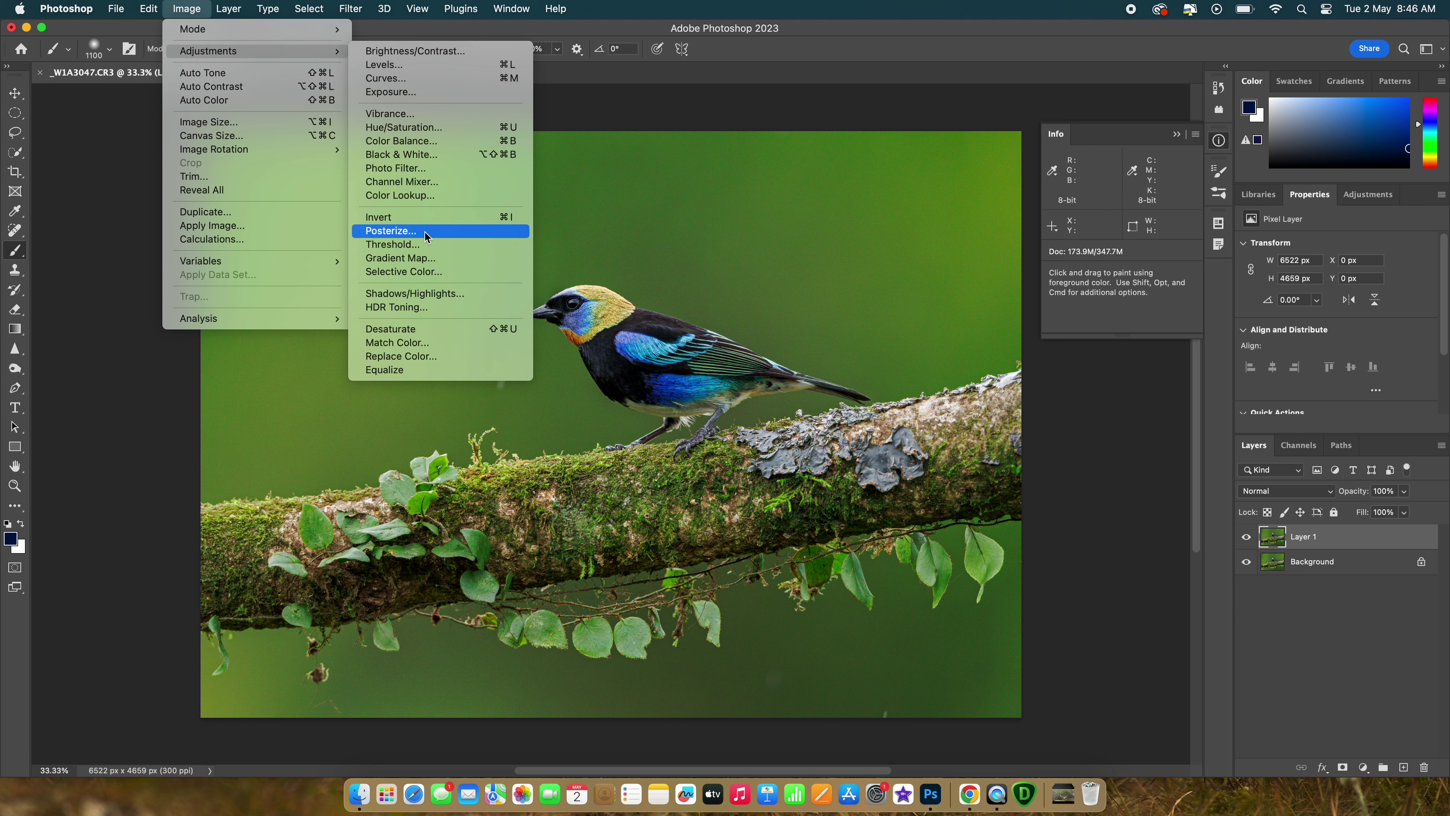
pyautogui.click(426, 264)
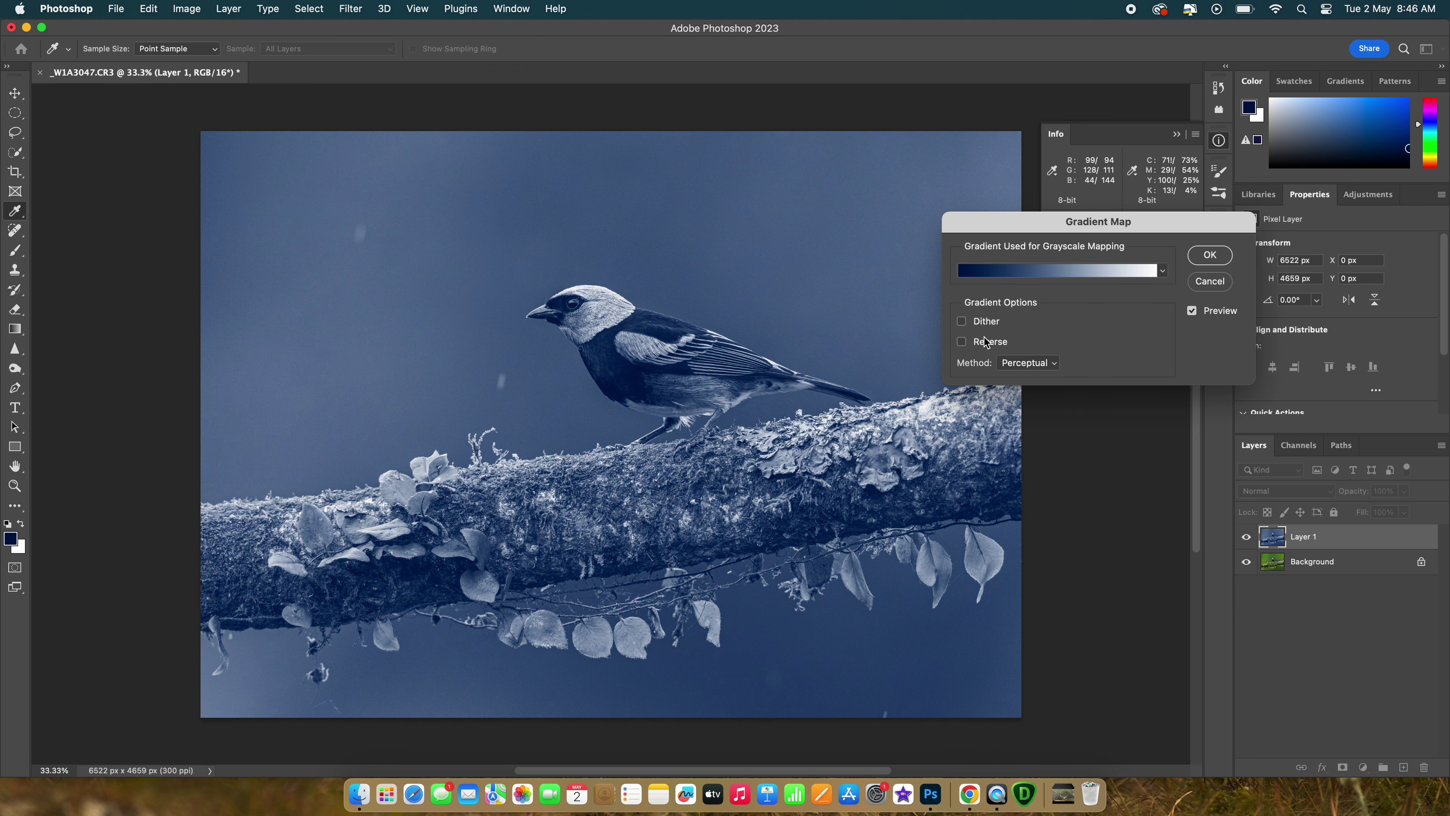
pyautogui.click(963, 343)
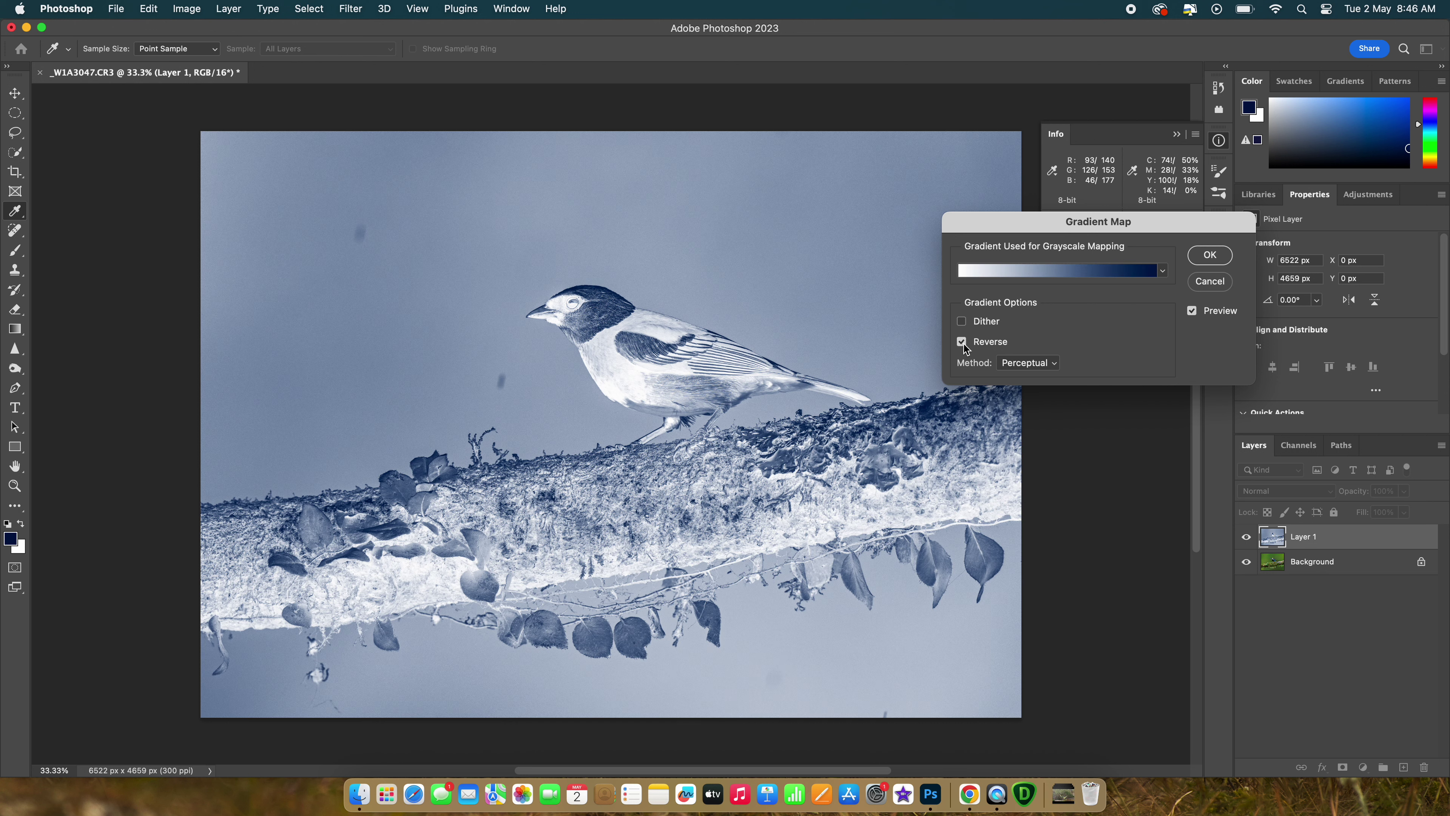
pyautogui.click(1037, 369)
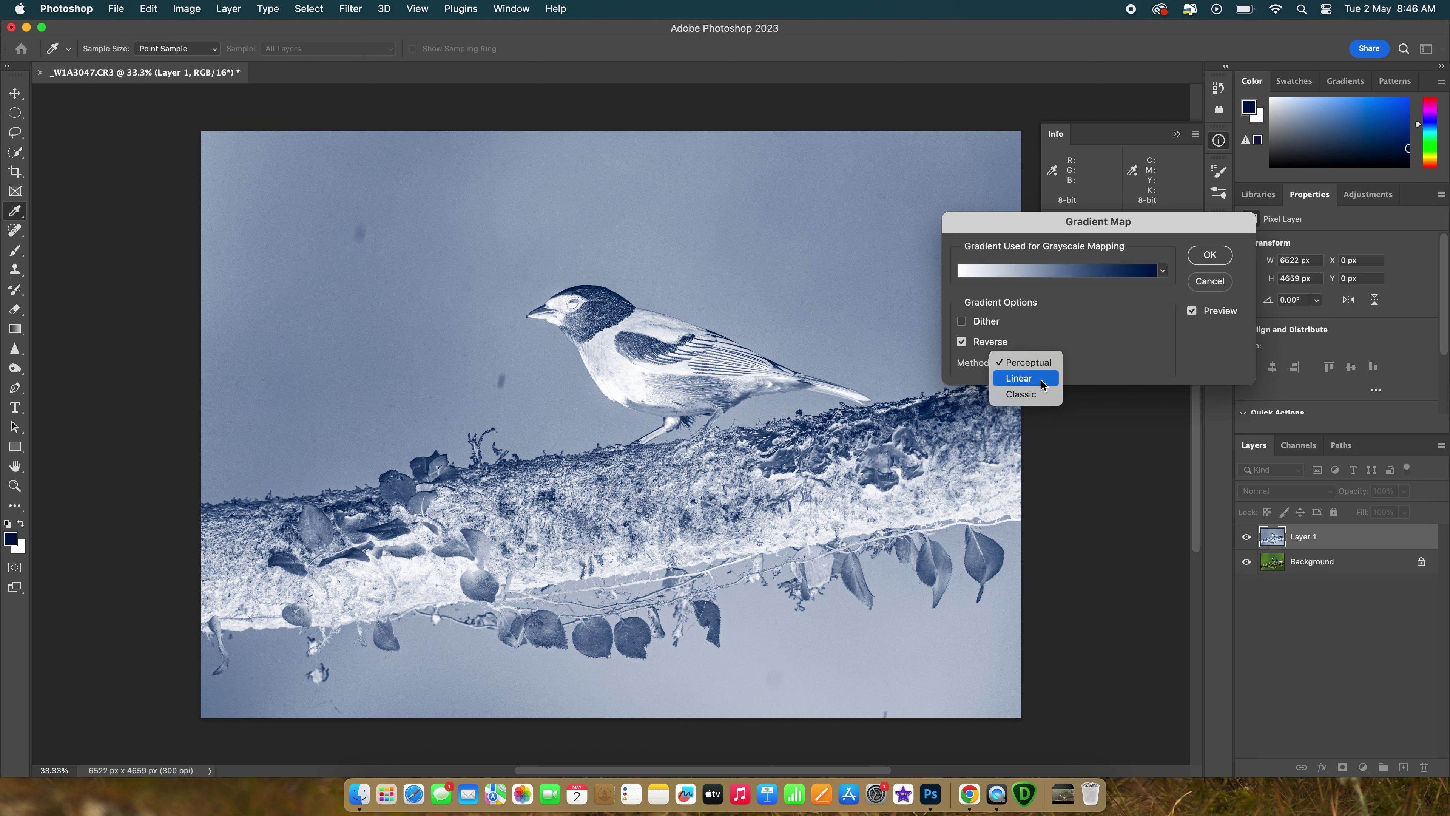
pyautogui.click(1042, 384)
pyautogui.click(1031, 366)
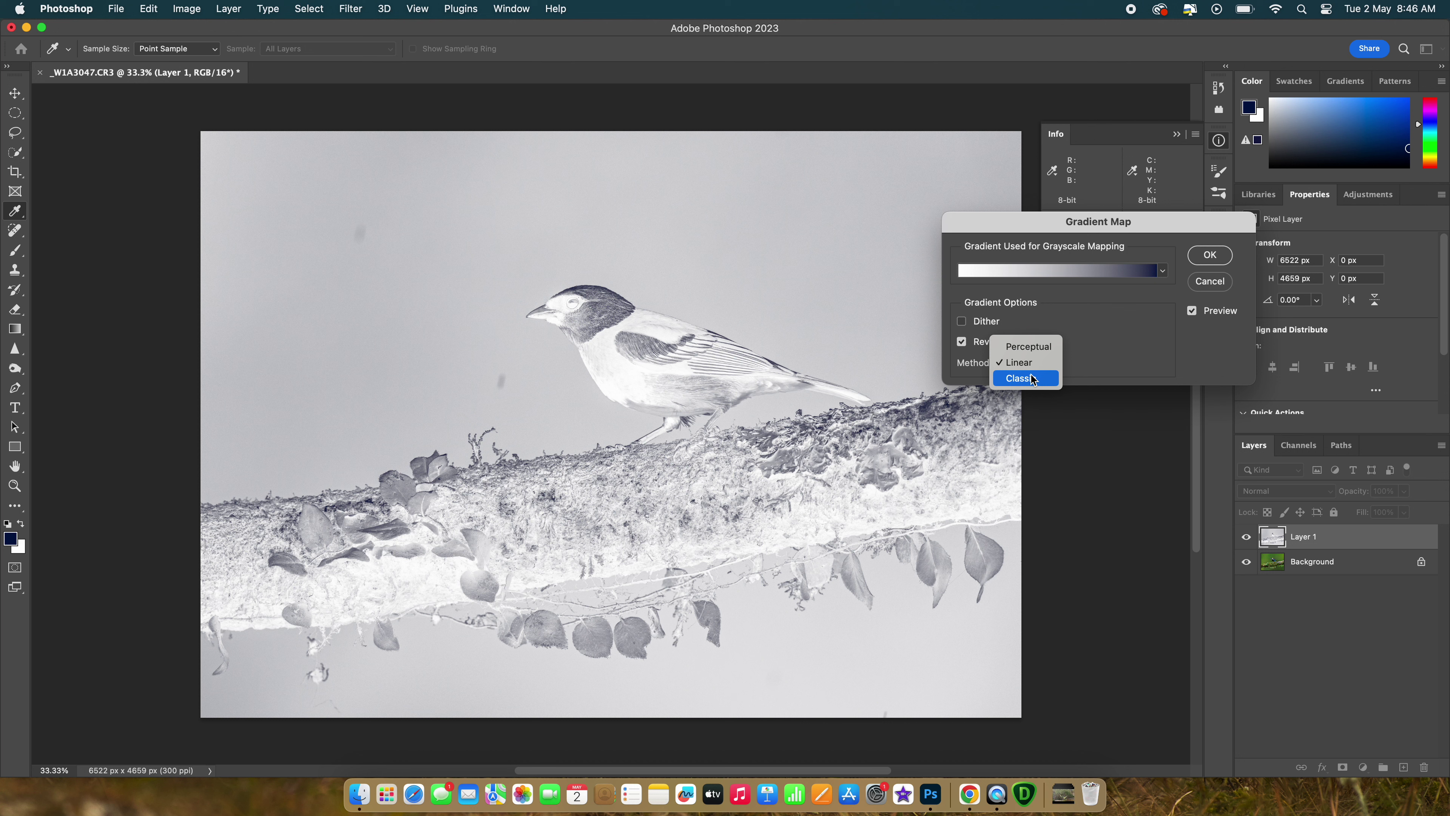
pyautogui.click(1033, 380)
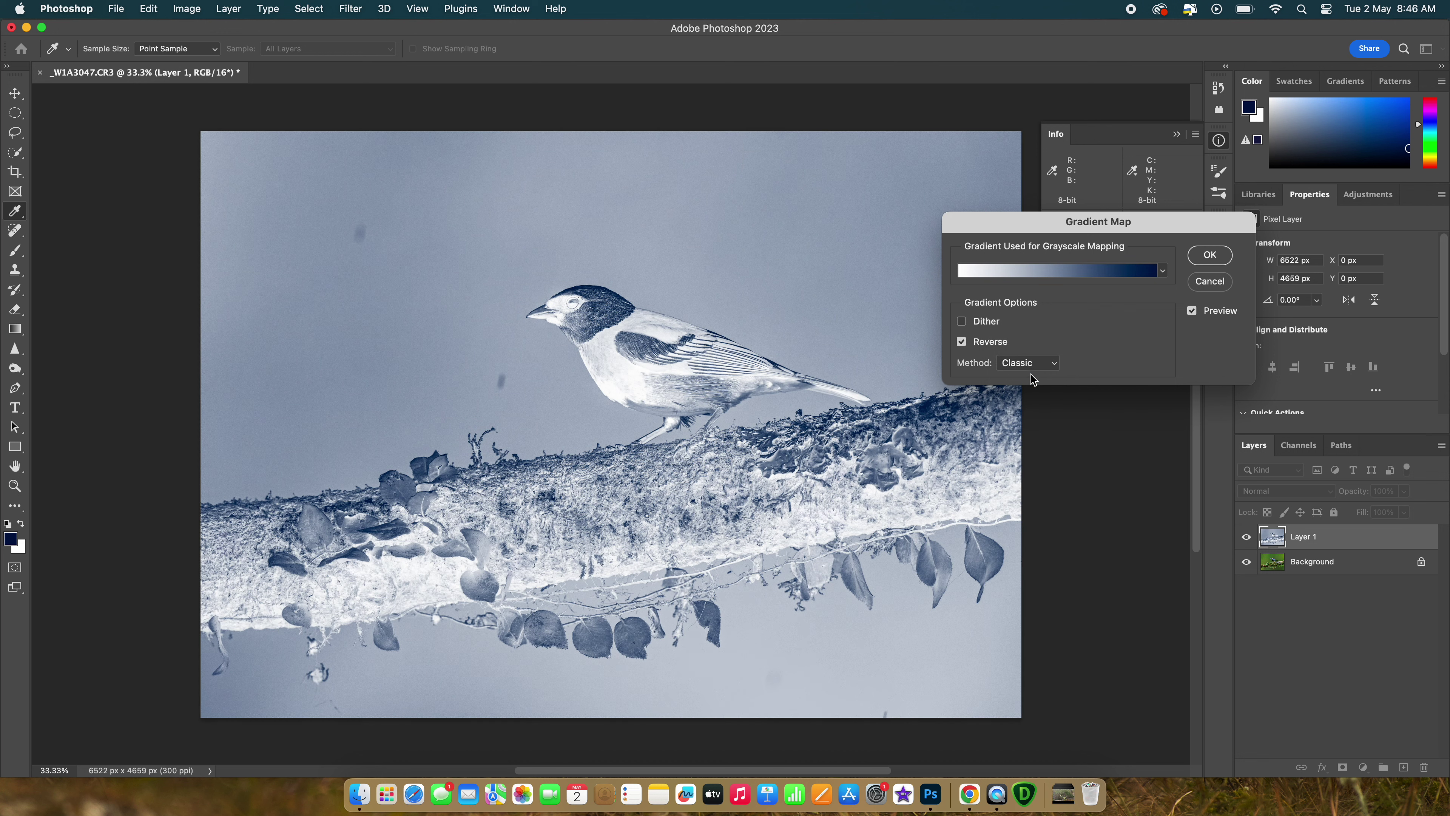
pyautogui.click(1151, 279)
pyautogui.click(921, 228)
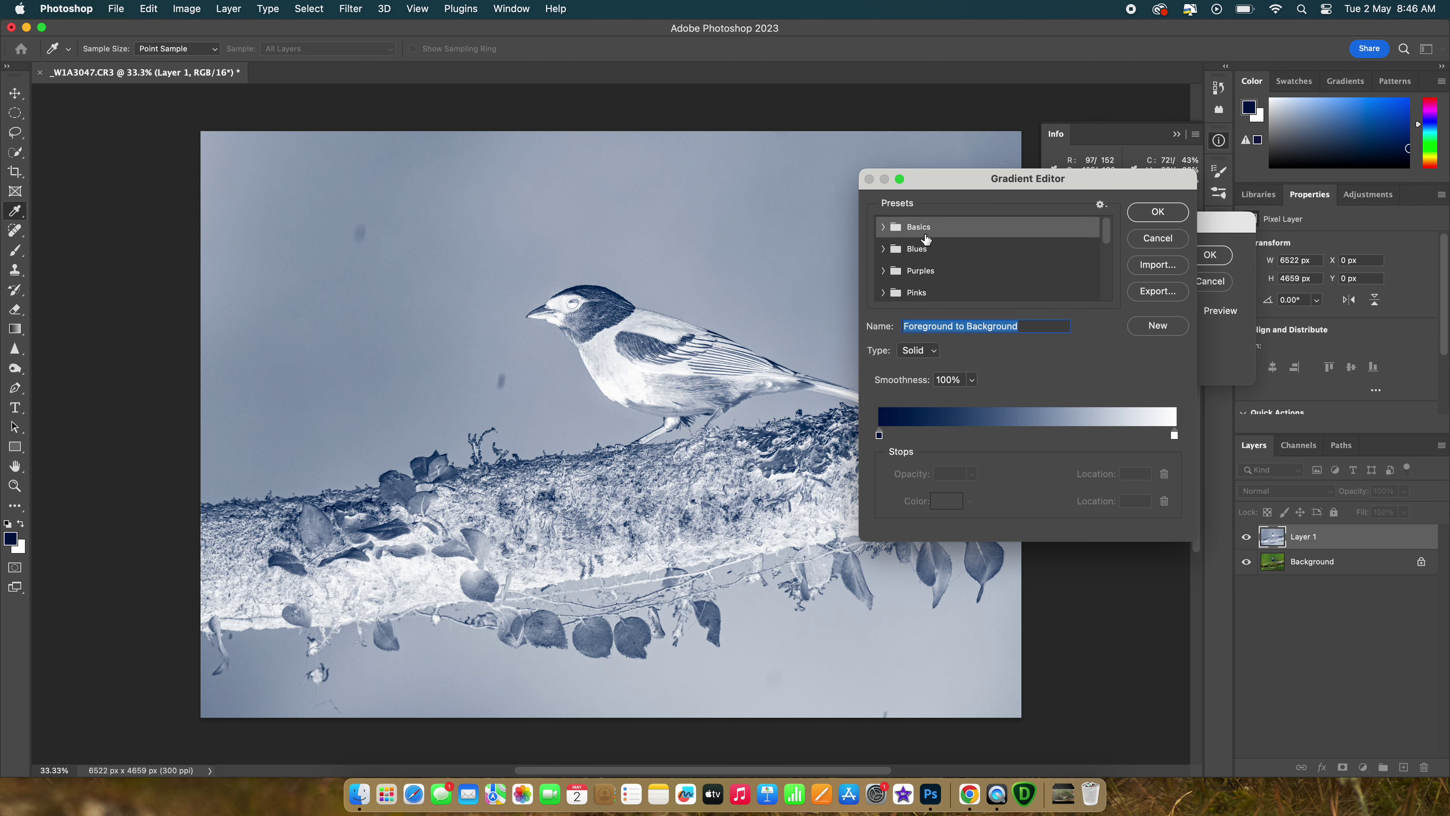
pyautogui.click(1159, 213)
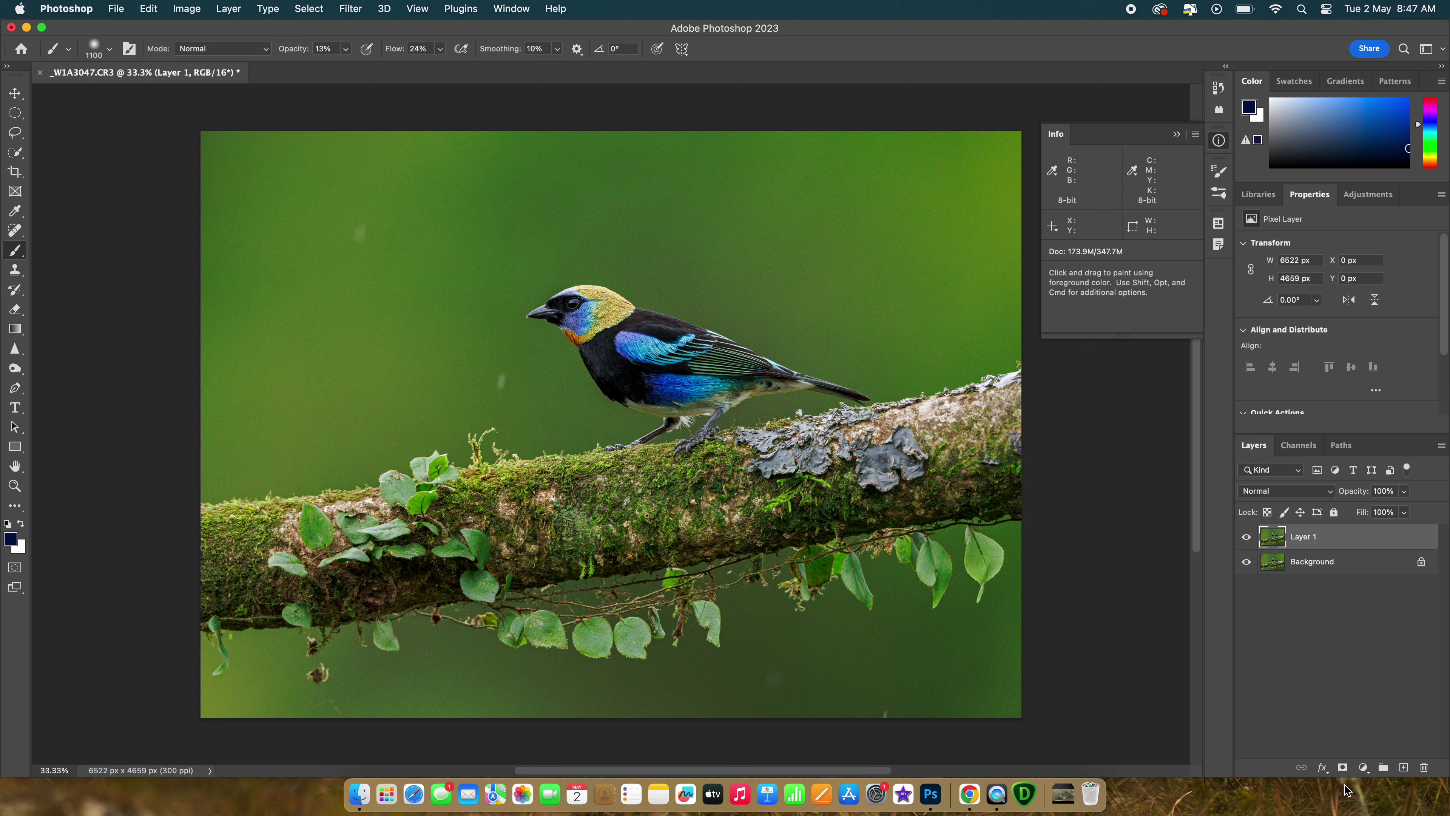
# Add a layer mask to the duplicate layer and undo it.
pyautogui.click(1342, 767)
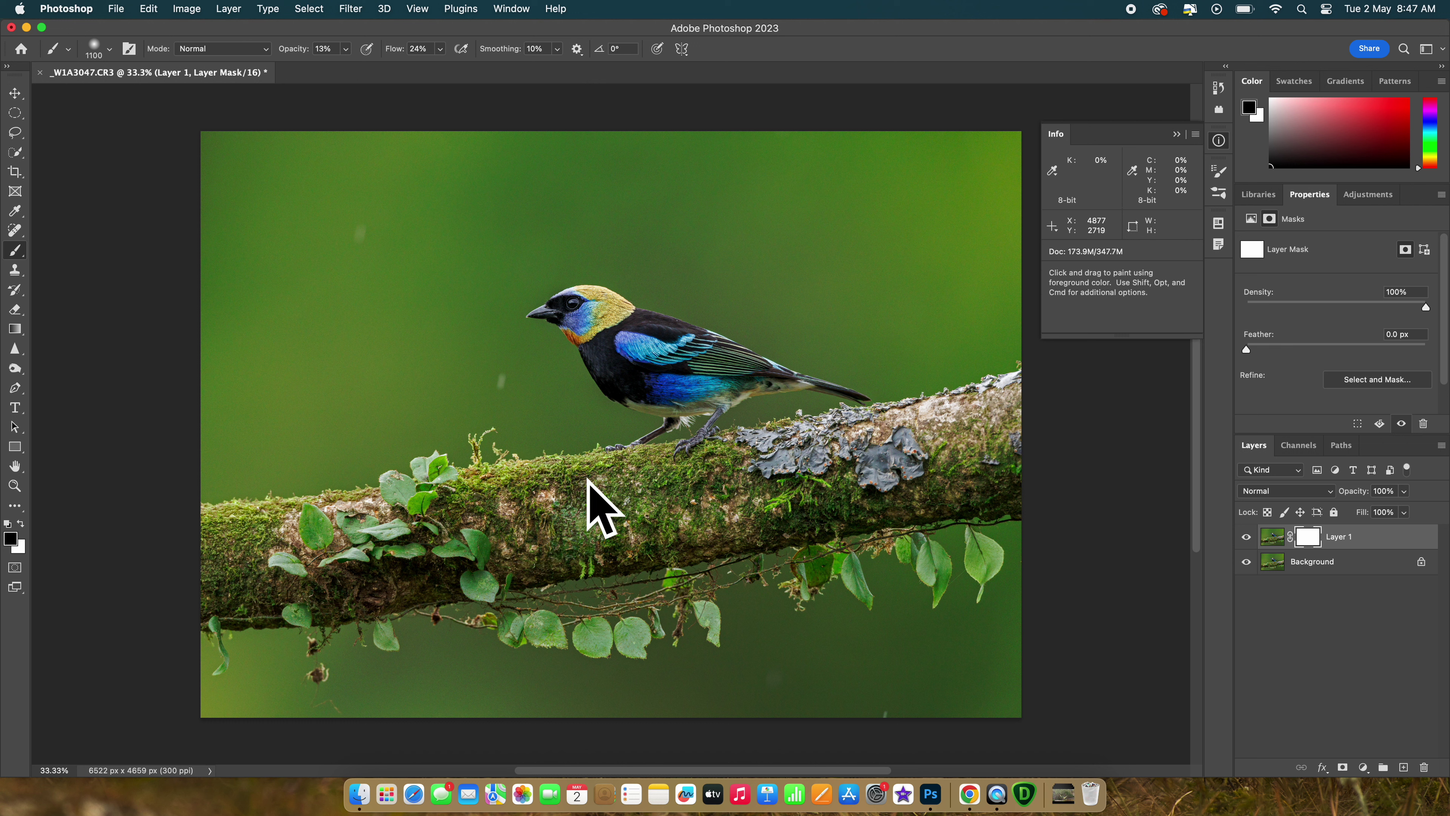
pyautogui.press('super+z')
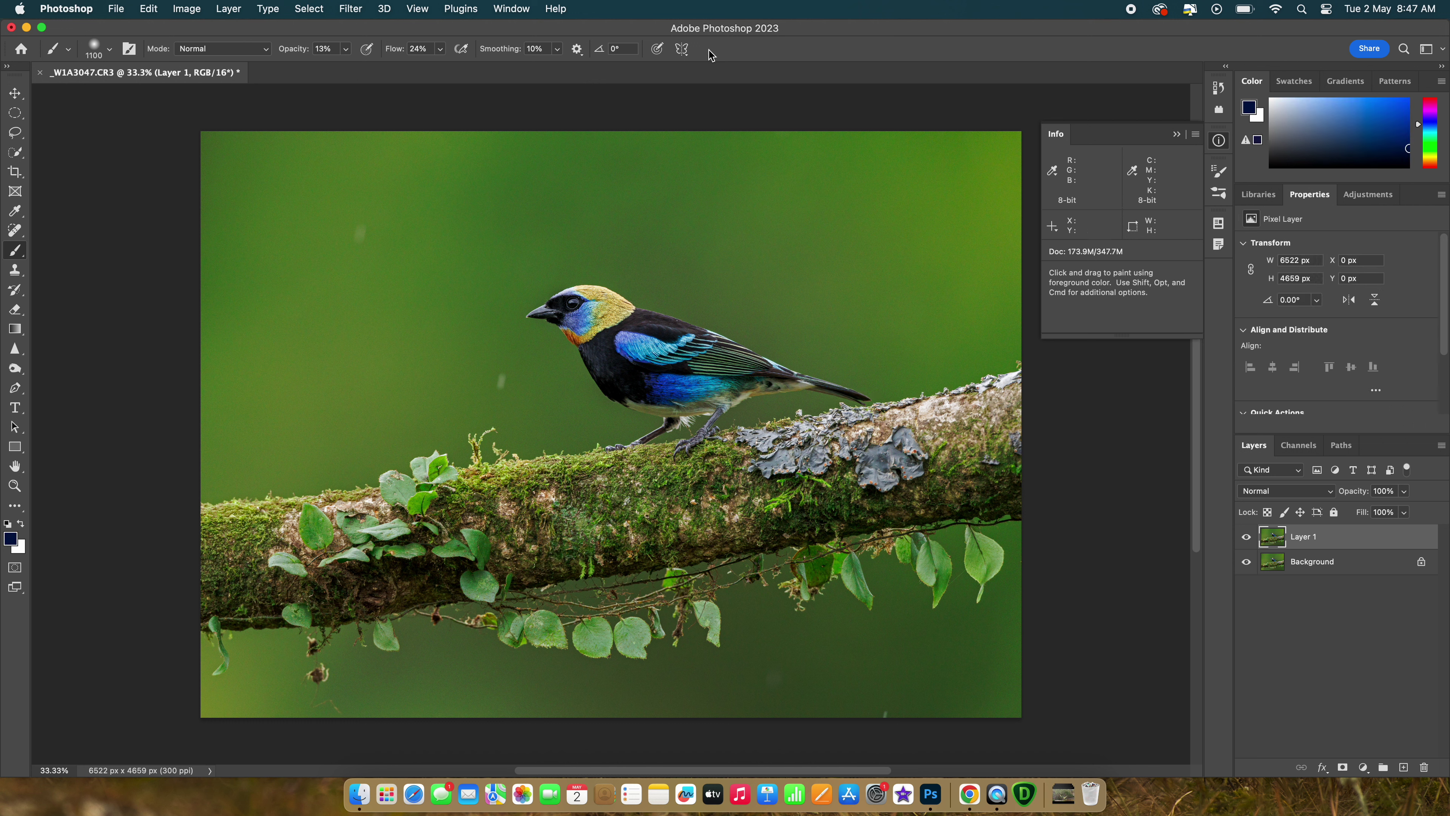
# Apply a High Pass filter with a radius of 0.7 pixels to the duplicate layer.
pyautogui.click(351, 9)
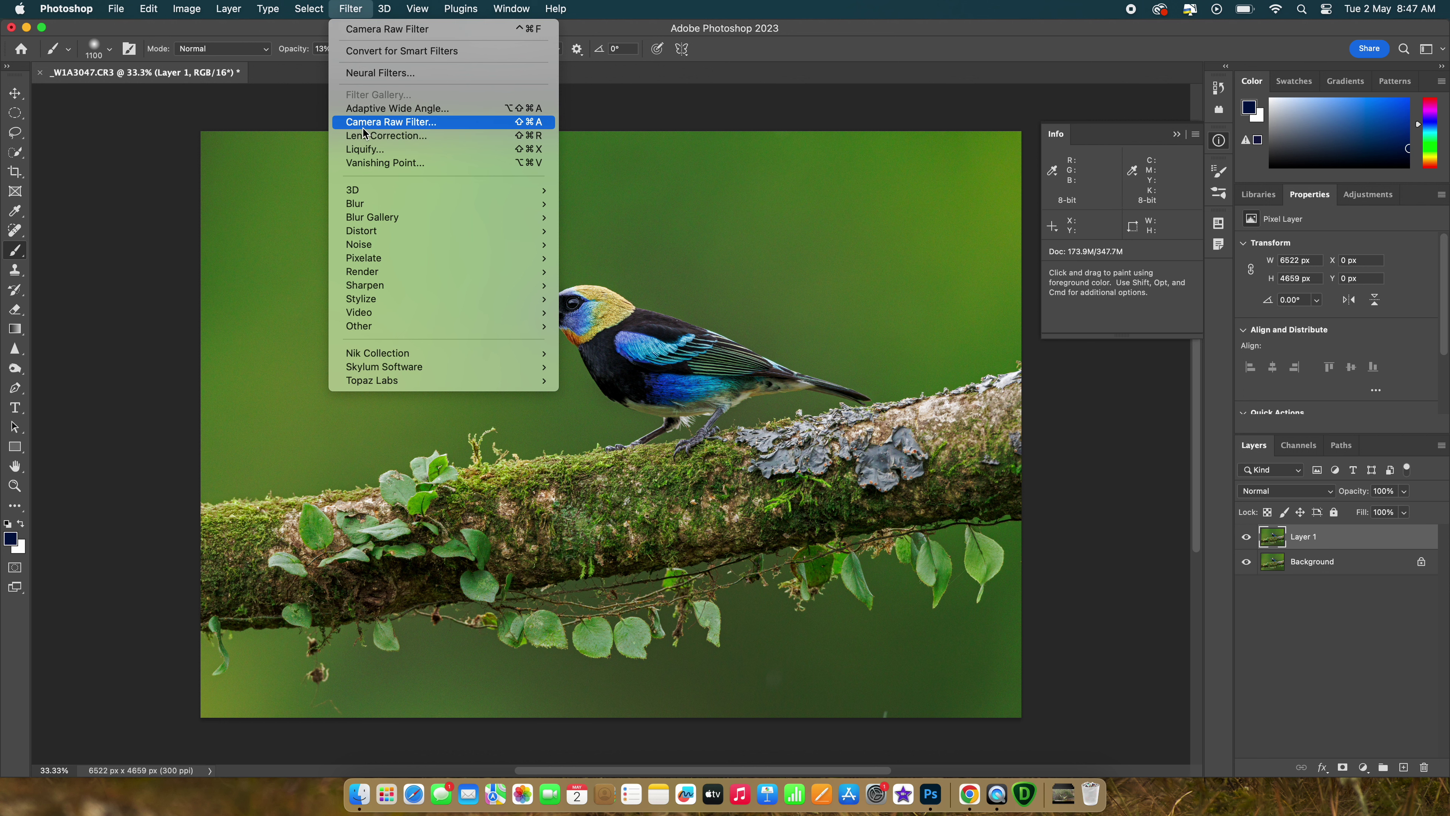
pyautogui.moveTo(191, 13)
pyautogui.moveTo(216, 54)
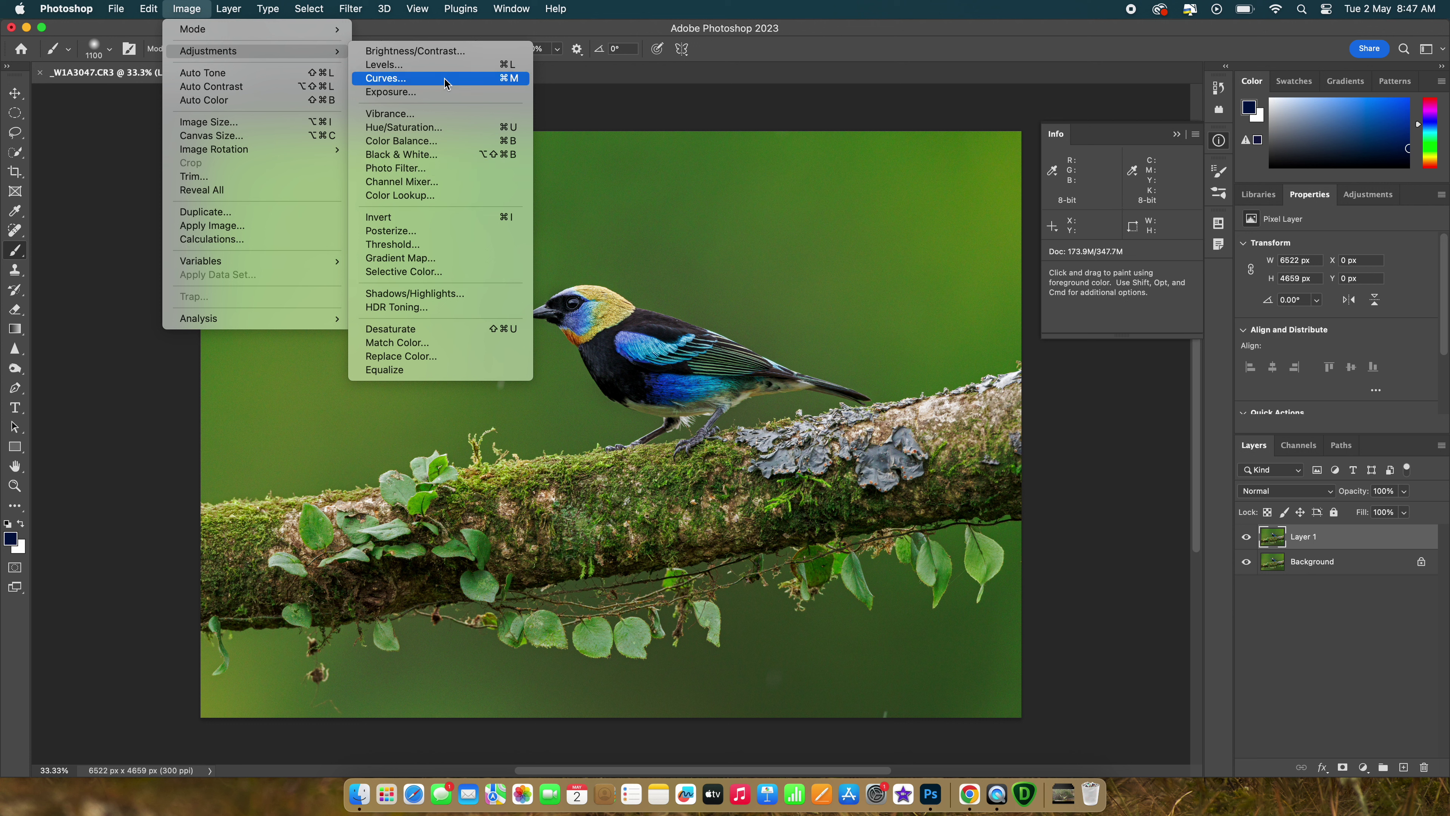
pyautogui.moveTo(350, 13)
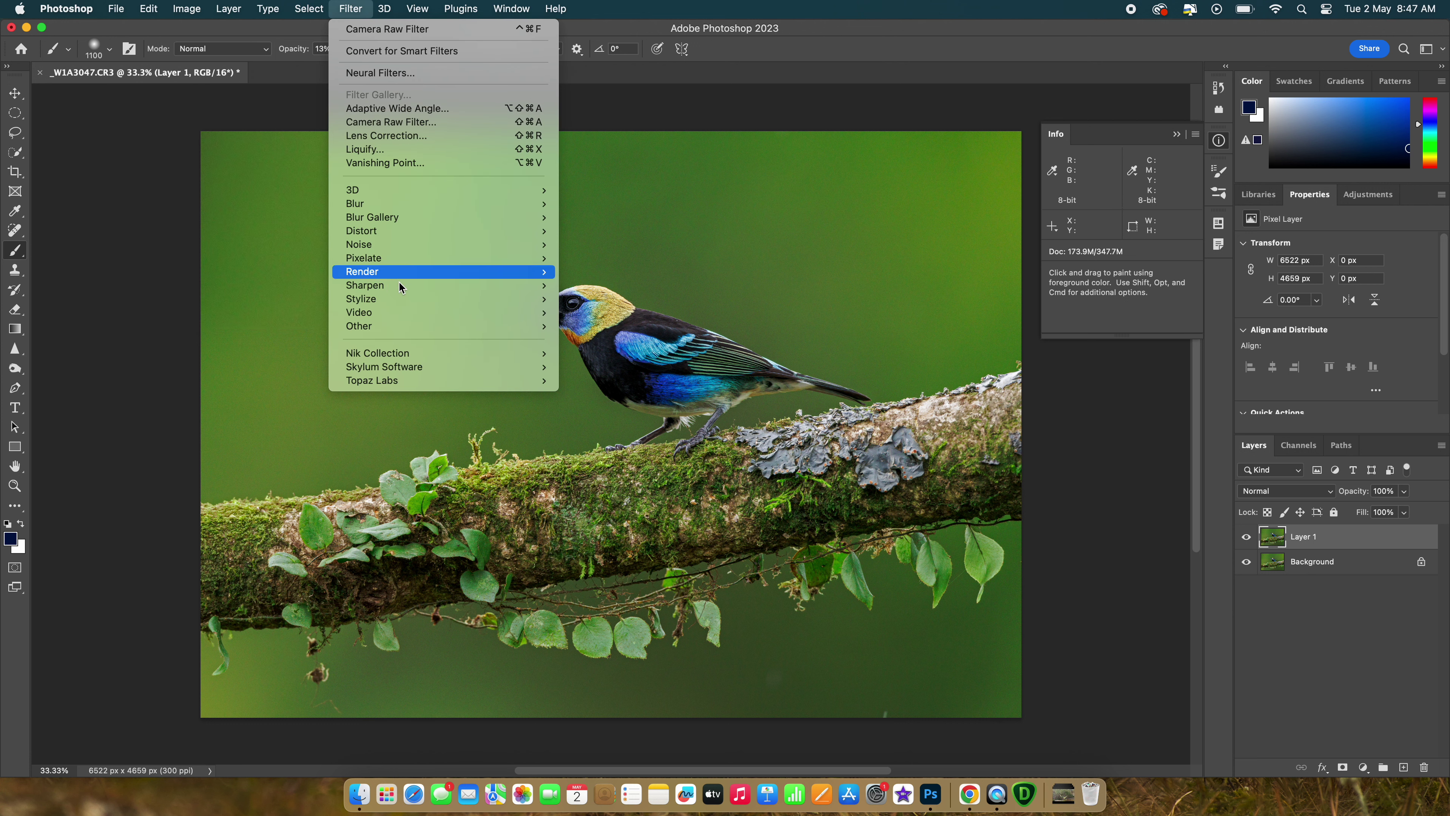
pyautogui.moveTo(429, 328)
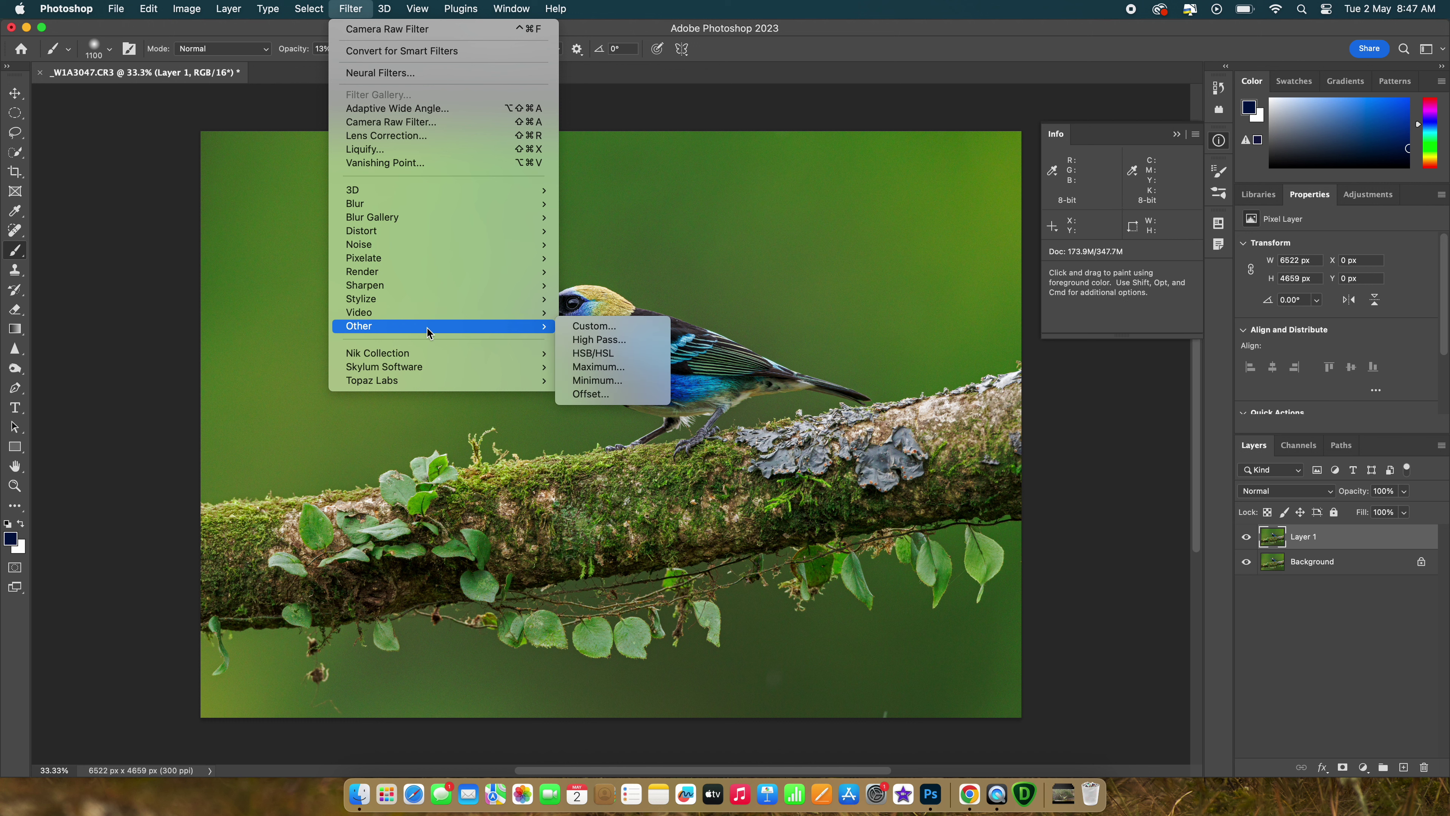
pyautogui.click(598, 341)
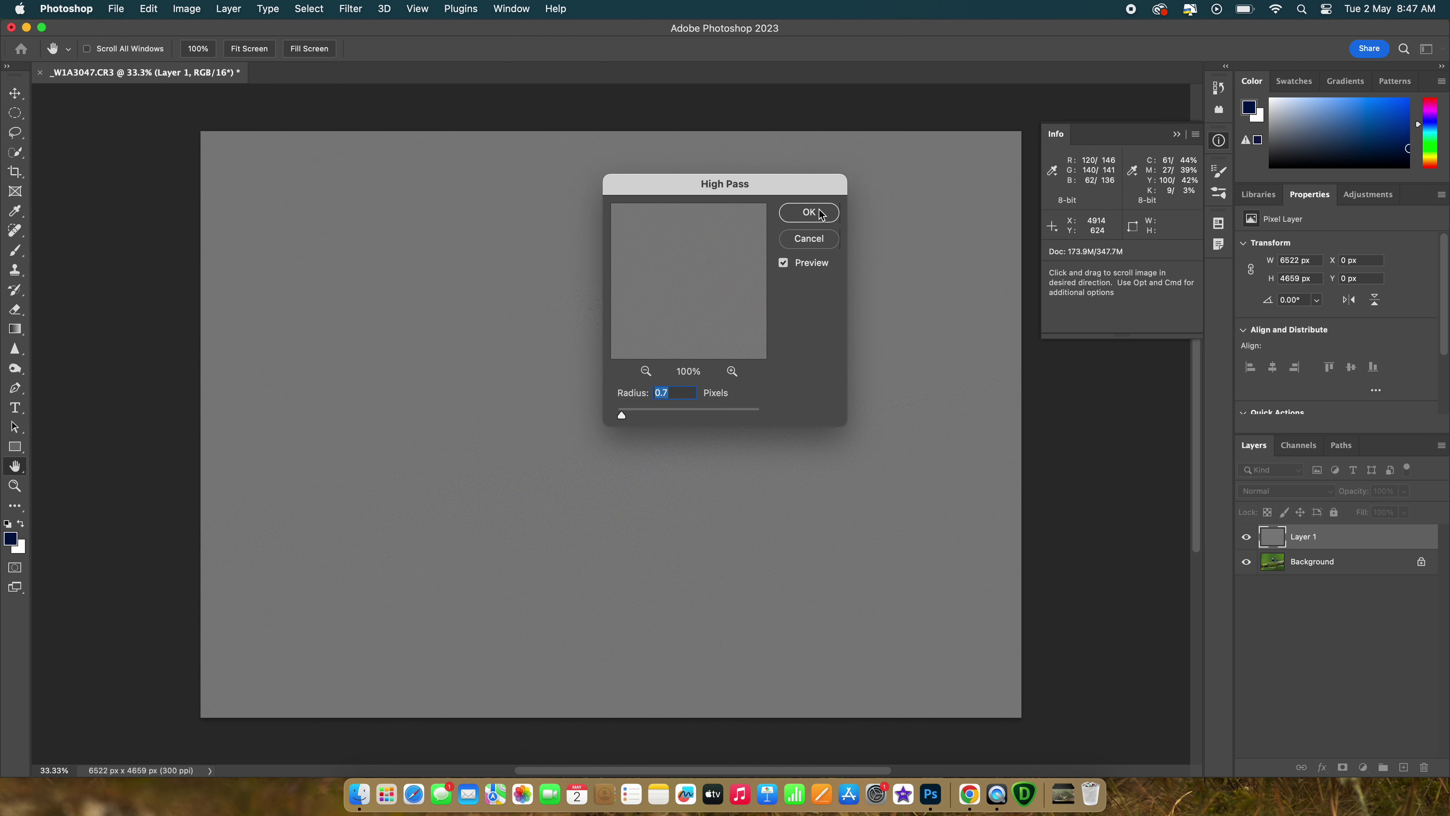
pyautogui.click(809, 213)
pyautogui.press('b')
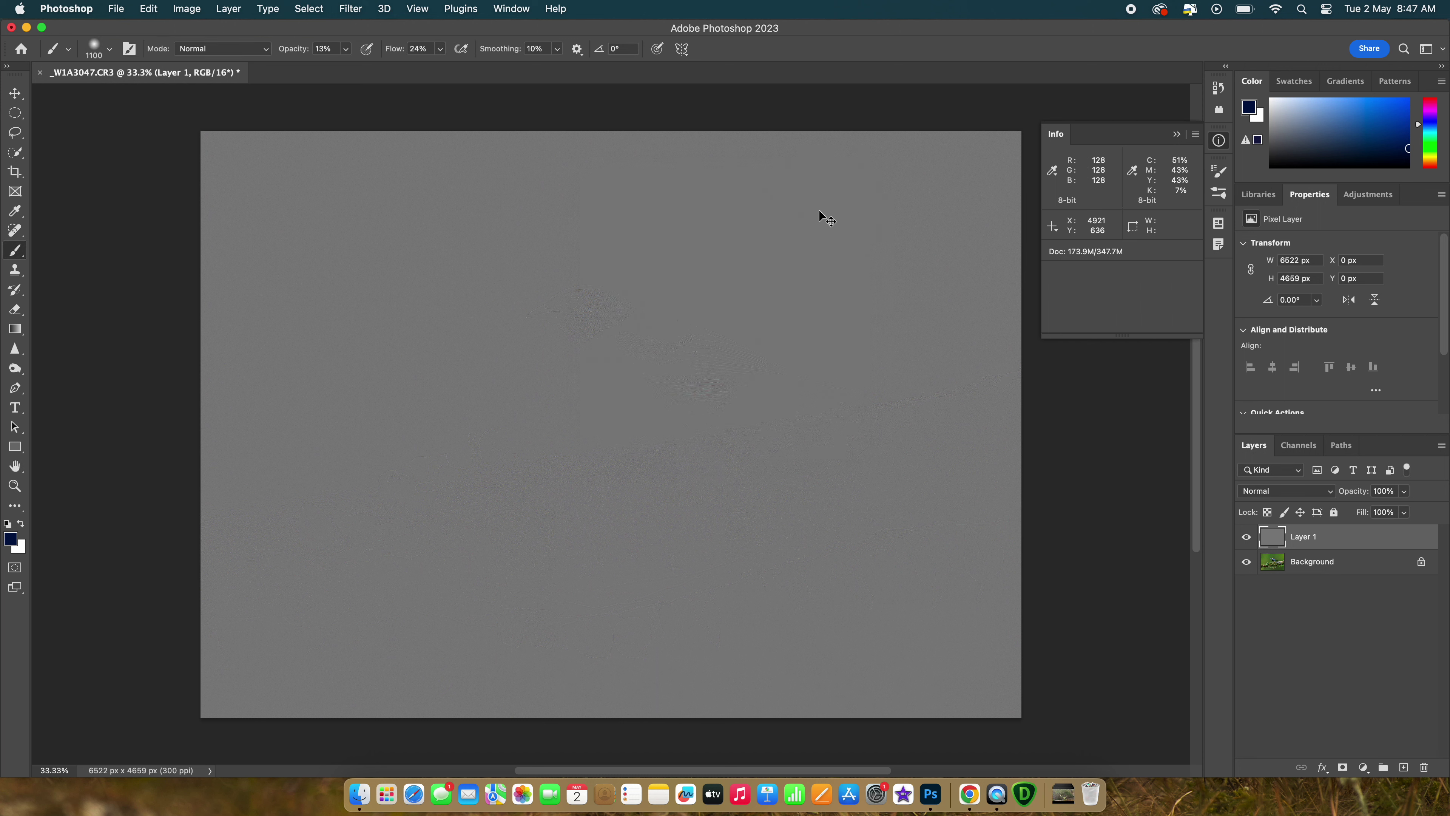
# Desaturate the high-pass layer with Hue/Saturation and set its blend mode to Vivid Light.
pyautogui.press('super+u')
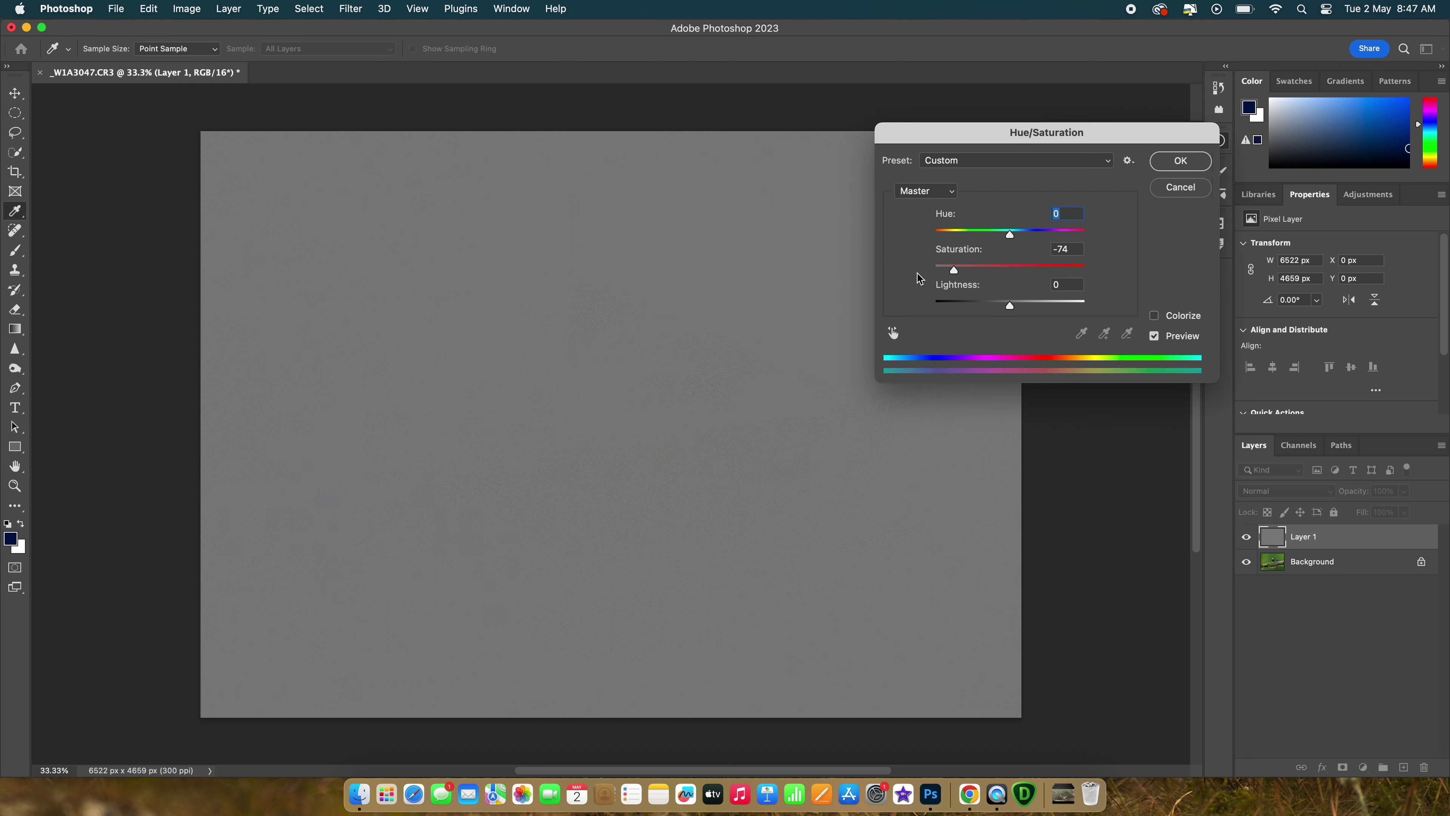
pyautogui.click(1180, 162)
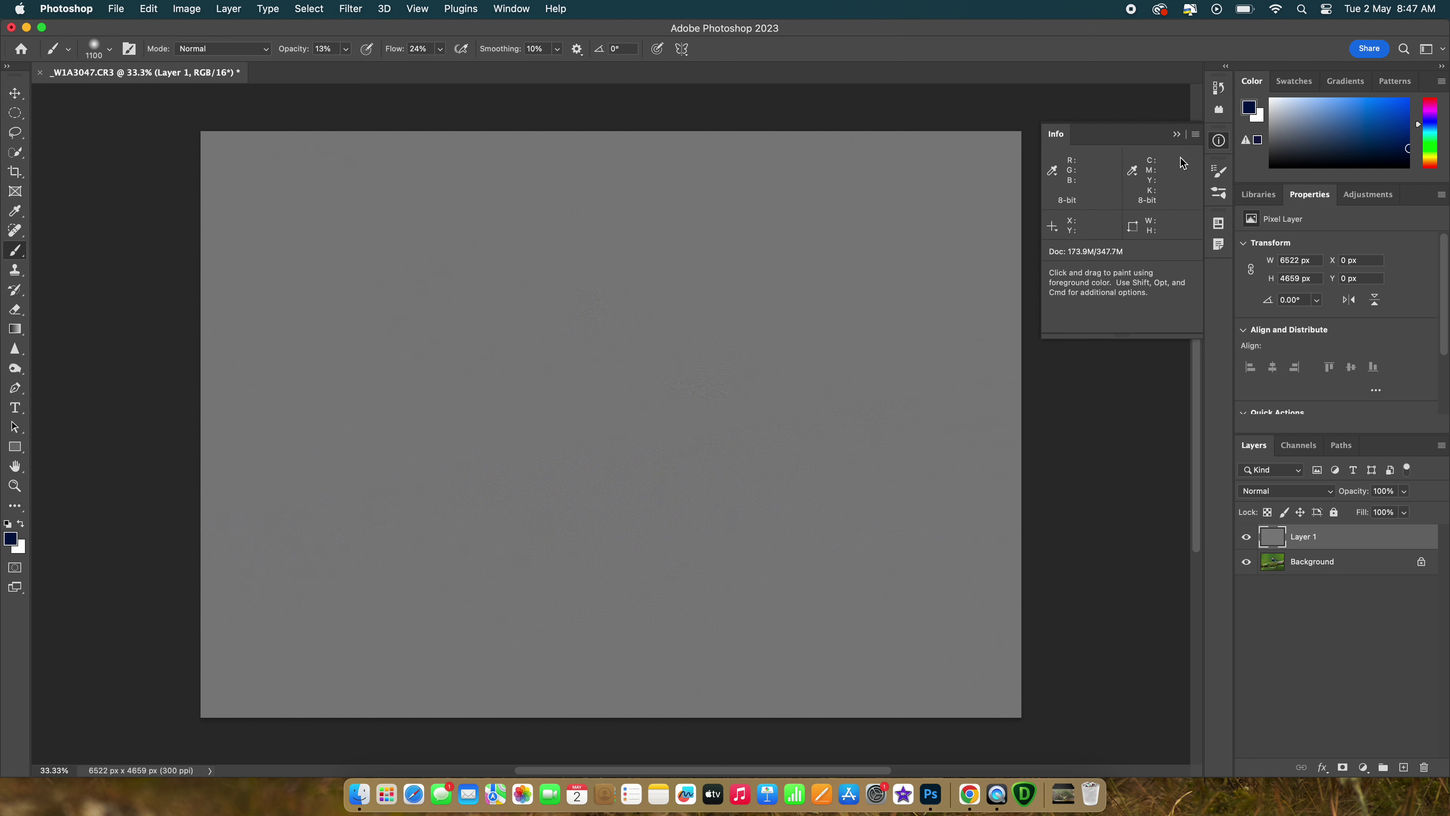
pyautogui.click(1295, 497)
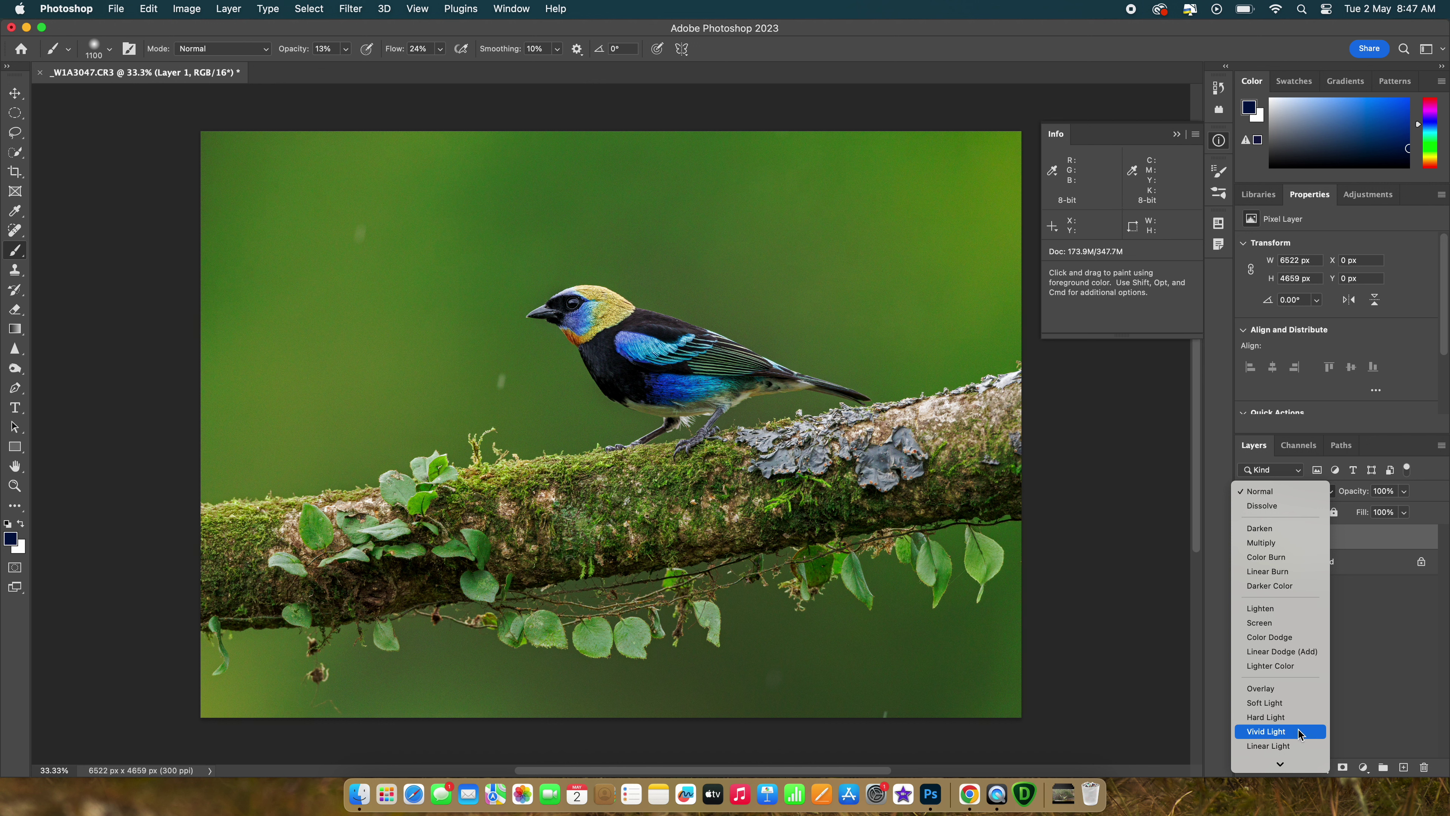
pyautogui.click(1300, 732)
pyautogui.click(1364, 768)
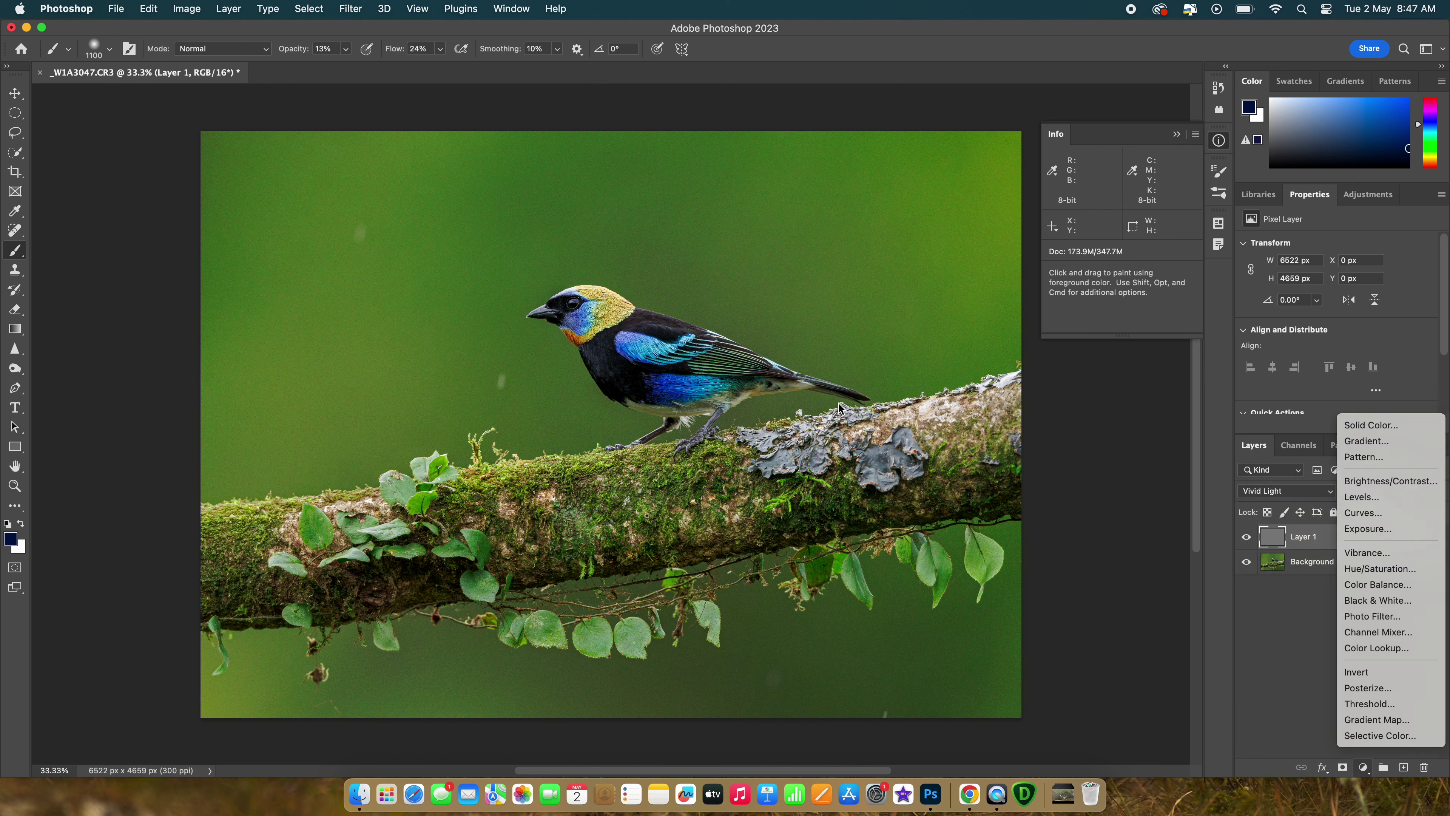
pyautogui.click(1298, 652)
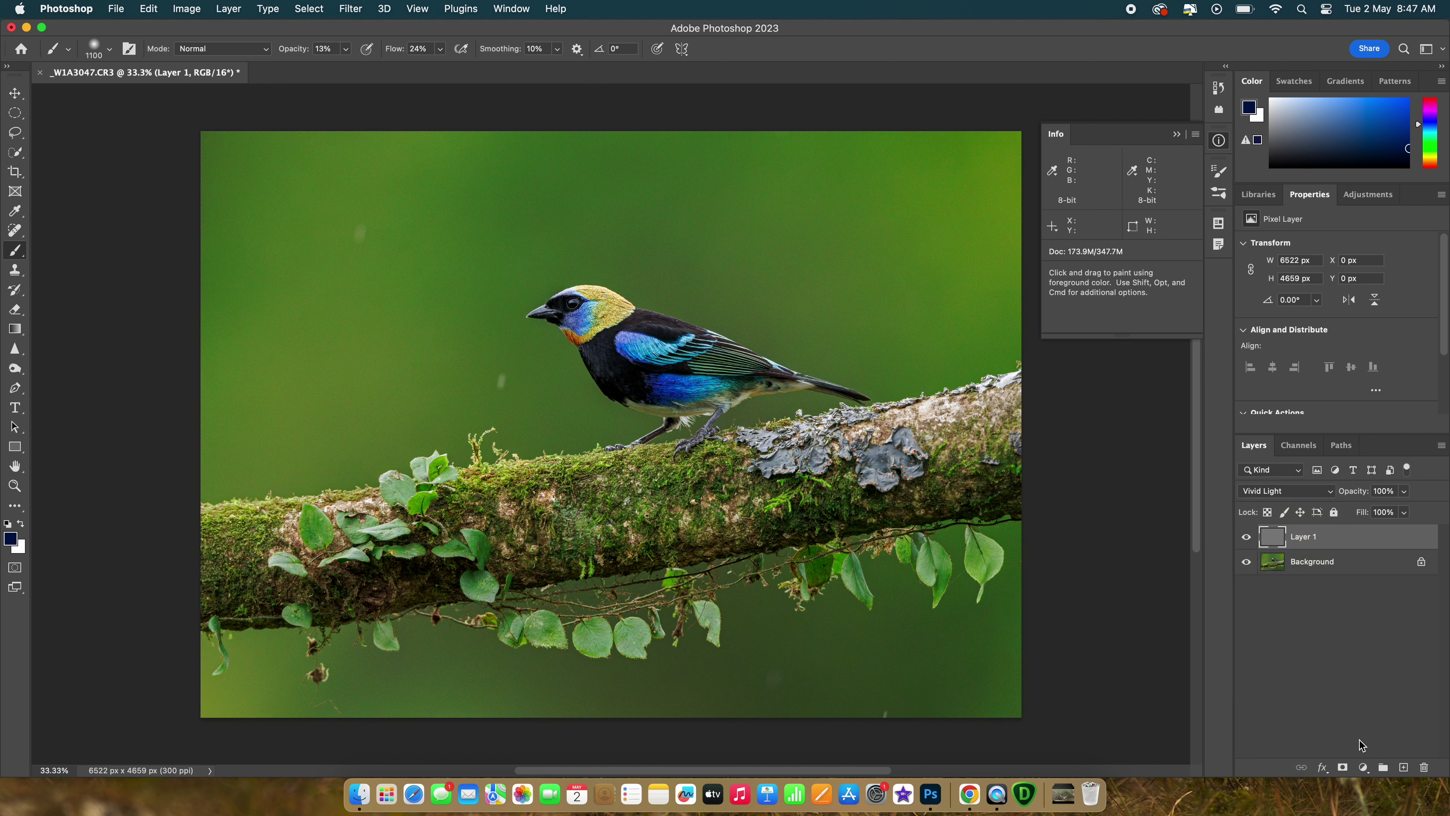
# Add a layer mask to the Vivid Light high-pass layer and try to select the bird with Select Subject.
pyautogui.click(1343, 768)
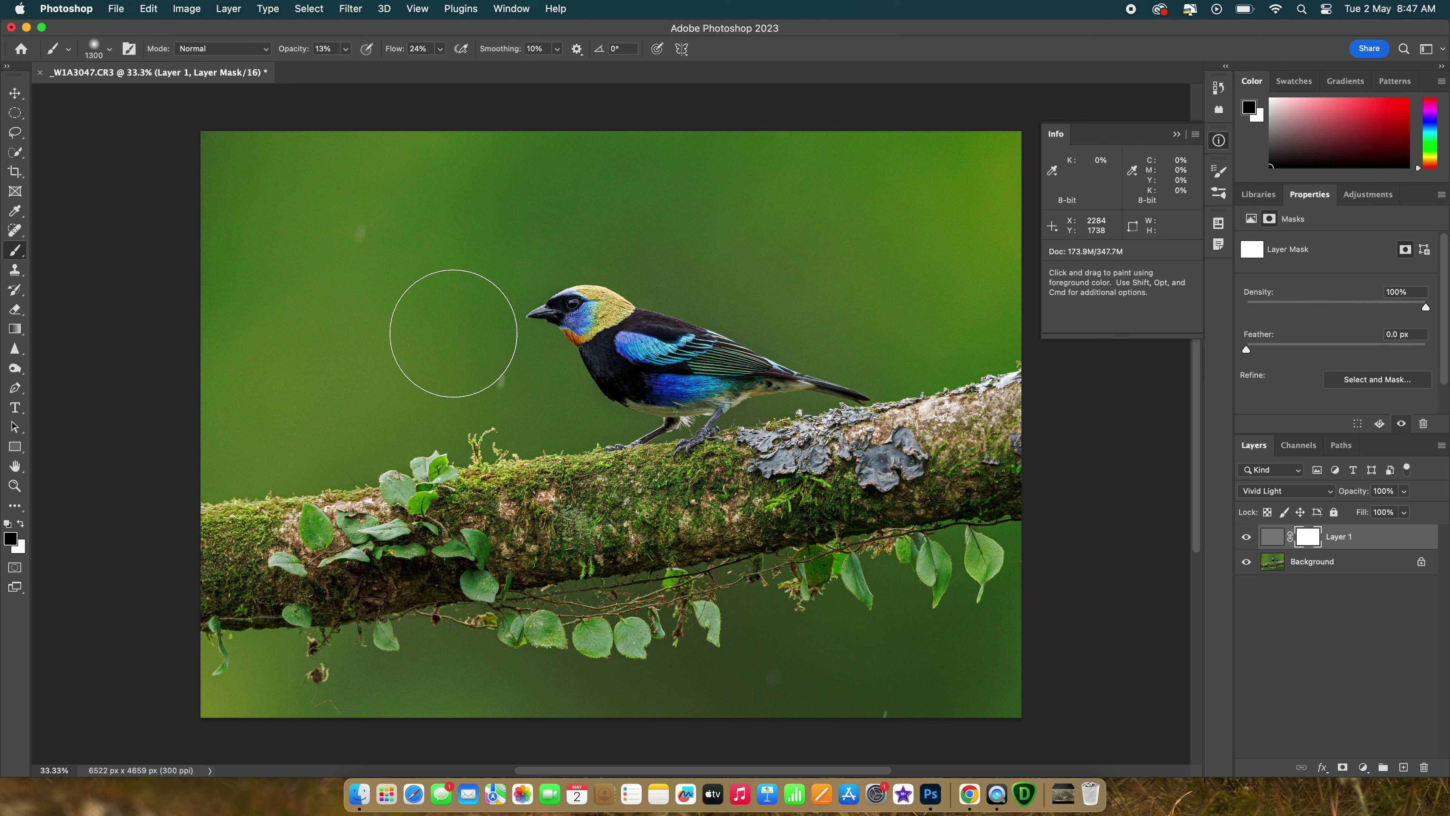
pyautogui.click(307, 9)
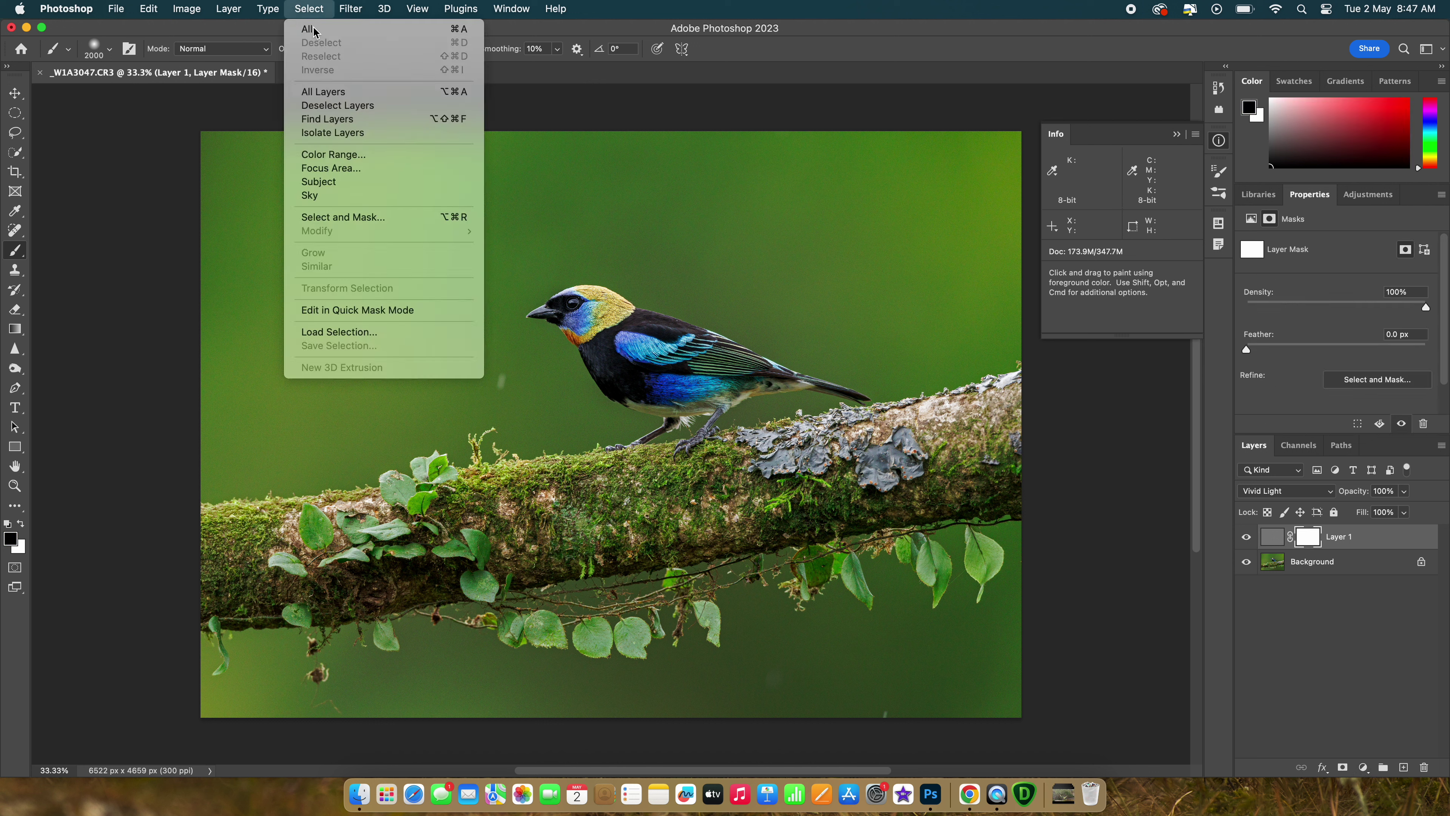
pyautogui.click(335, 183)
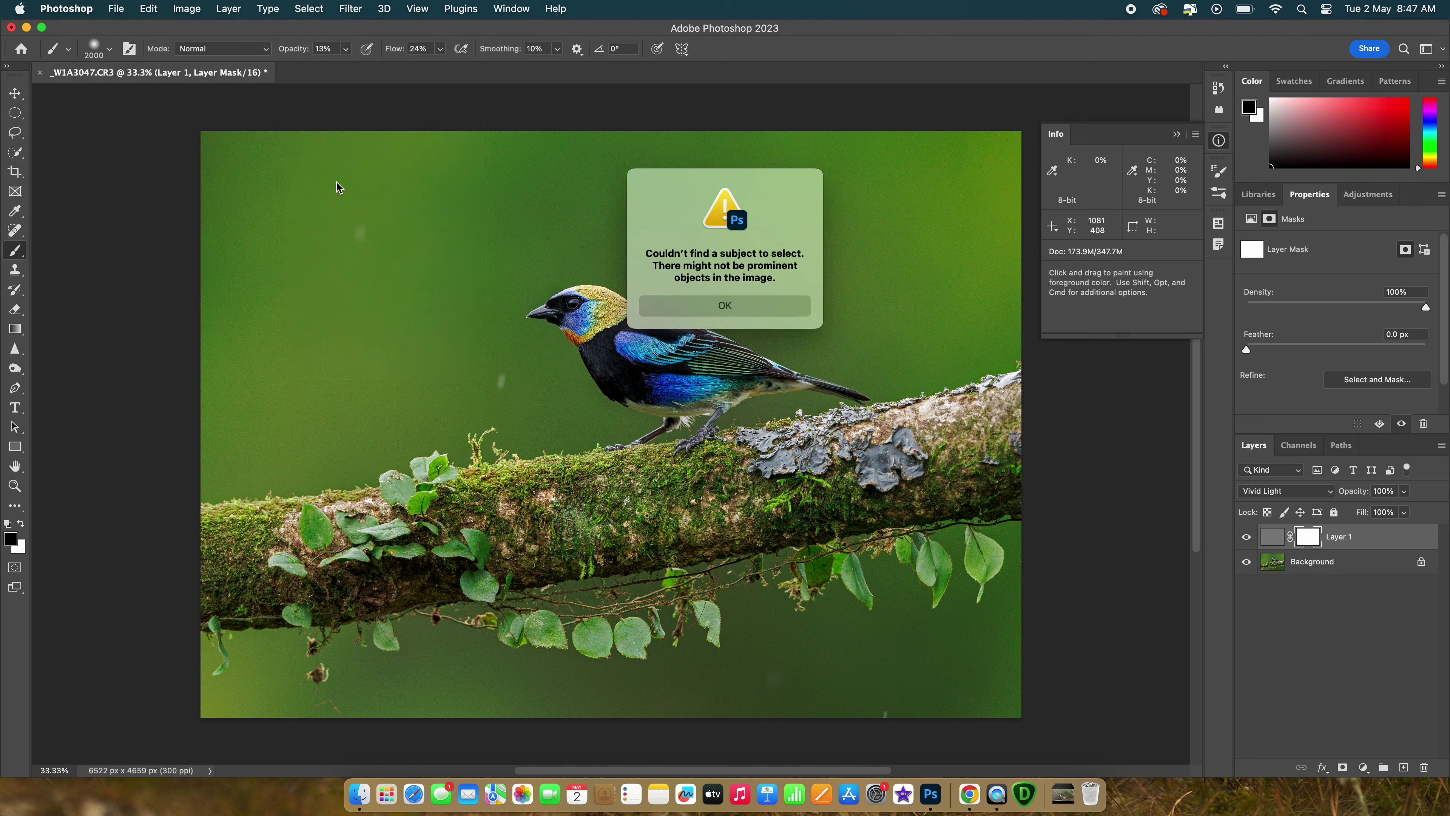
pyautogui.click(735, 308)
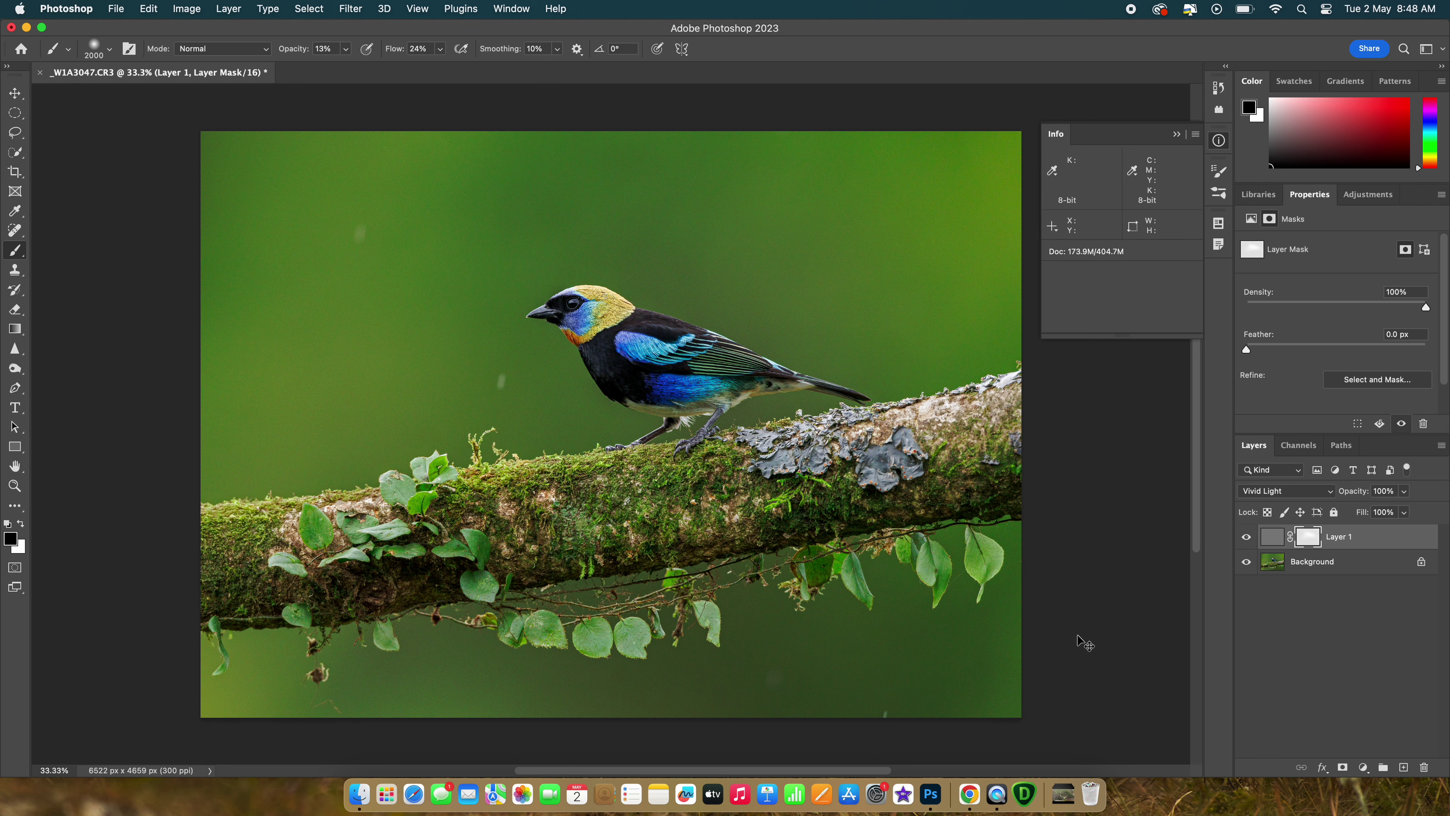
# Merge the masked high-pass layer into the background and duplicate the merged result.
pyautogui.press('BackSpace')
pyautogui.press('super+j')
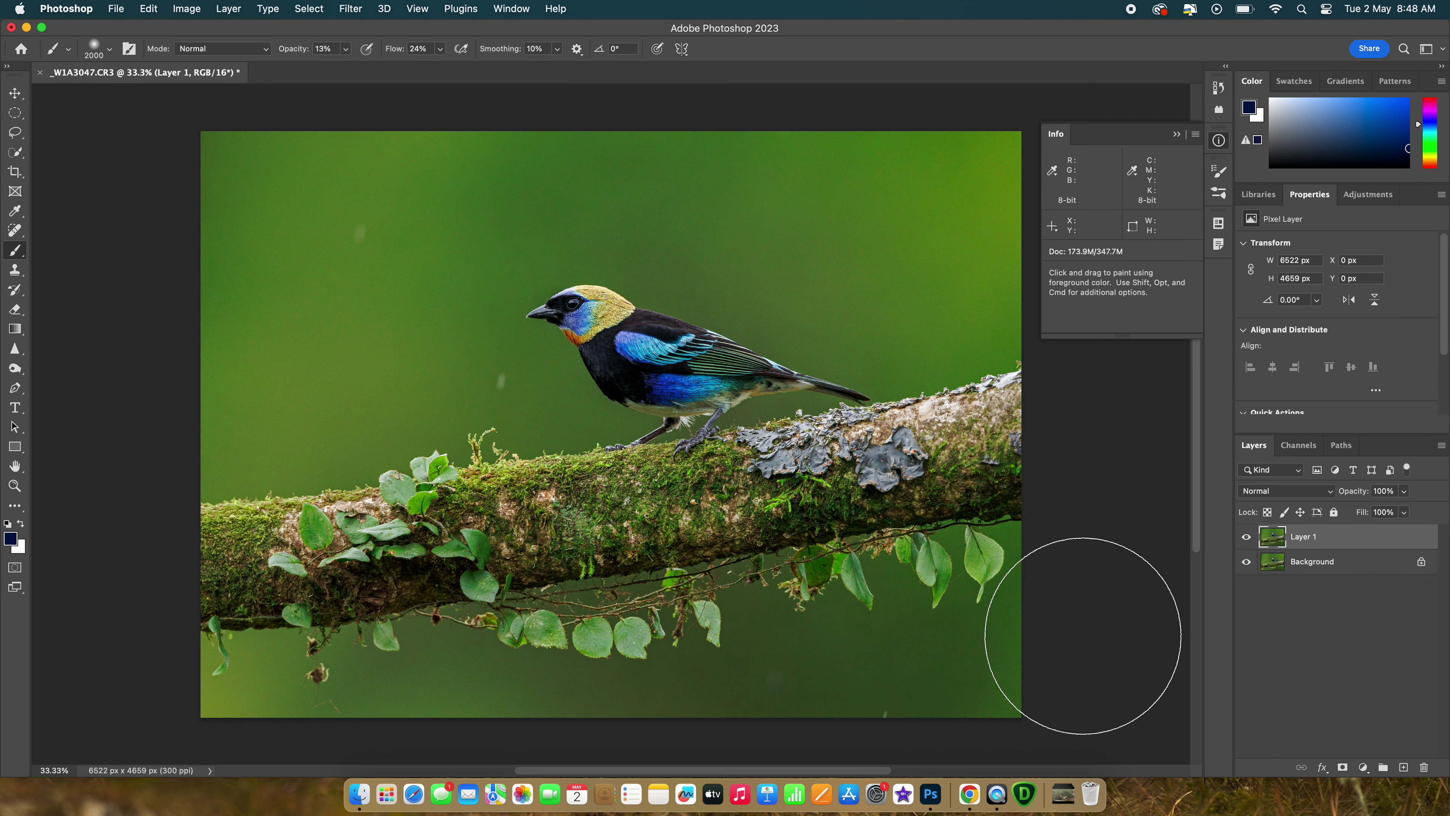
# Draw an elliptical selection about 113 × 100 px around the bird's eye on the duplicate layer.
pyautogui.press('super+1')
pyautogui.scroll(1, 776, 466)
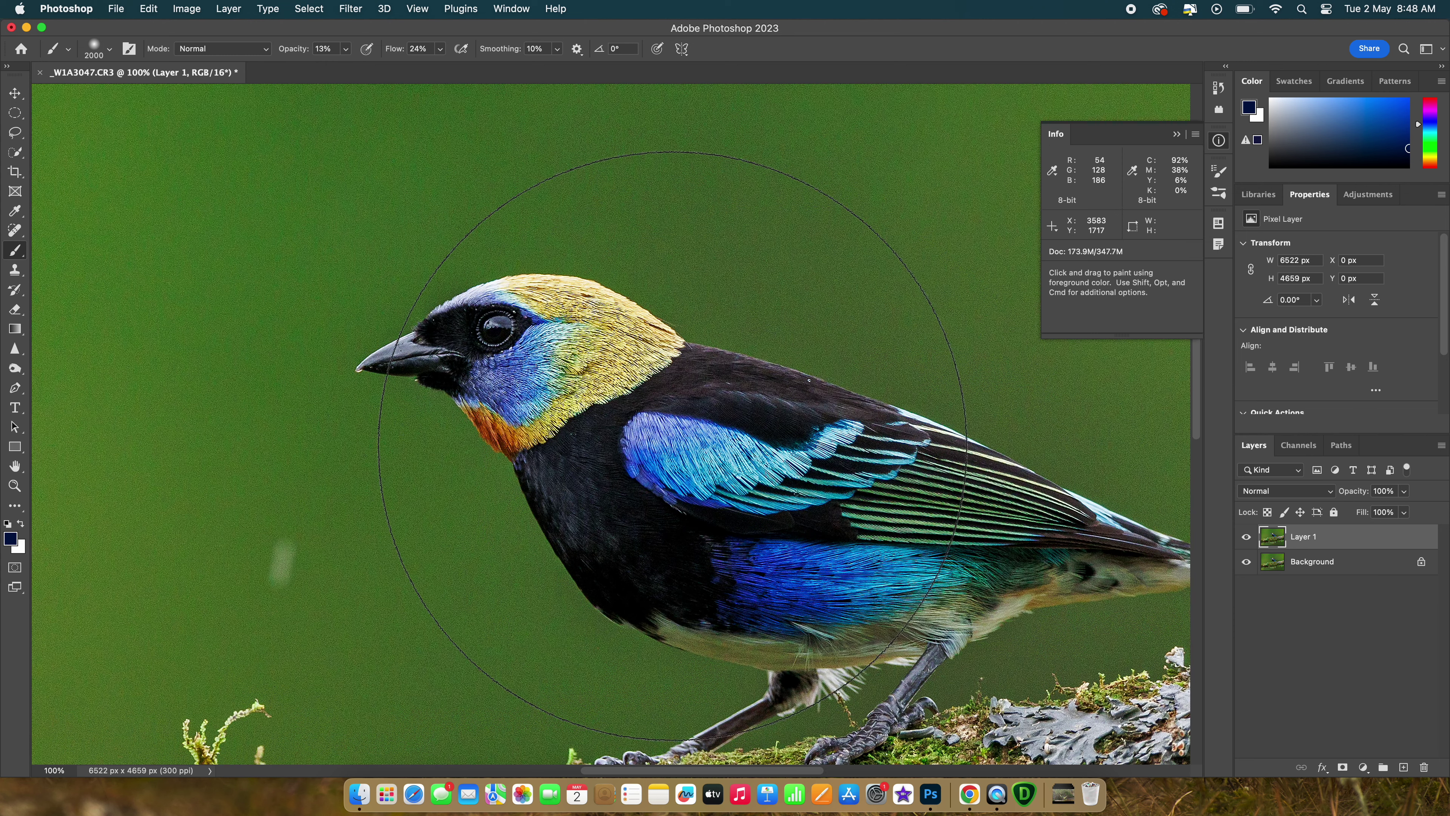
pyautogui.press('m')
pyautogui.moveTo(475, 309); pyautogui.dragTo(515, 348)
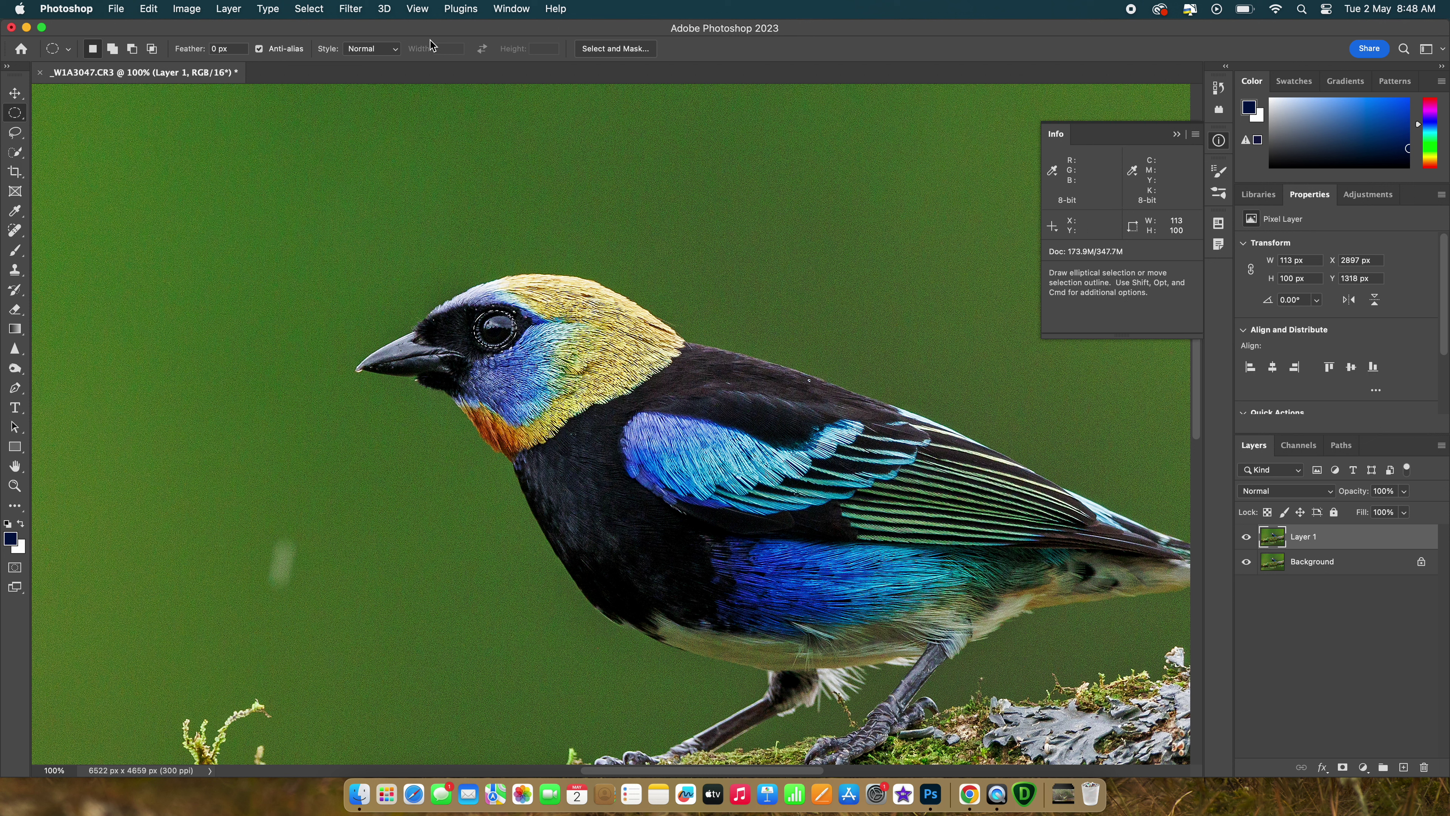
# Brighten the selected eye with an Exposure adjustment of +0.81 and clear the selection.
pyautogui.click(186, 9)
pyautogui.moveTo(229, 51)
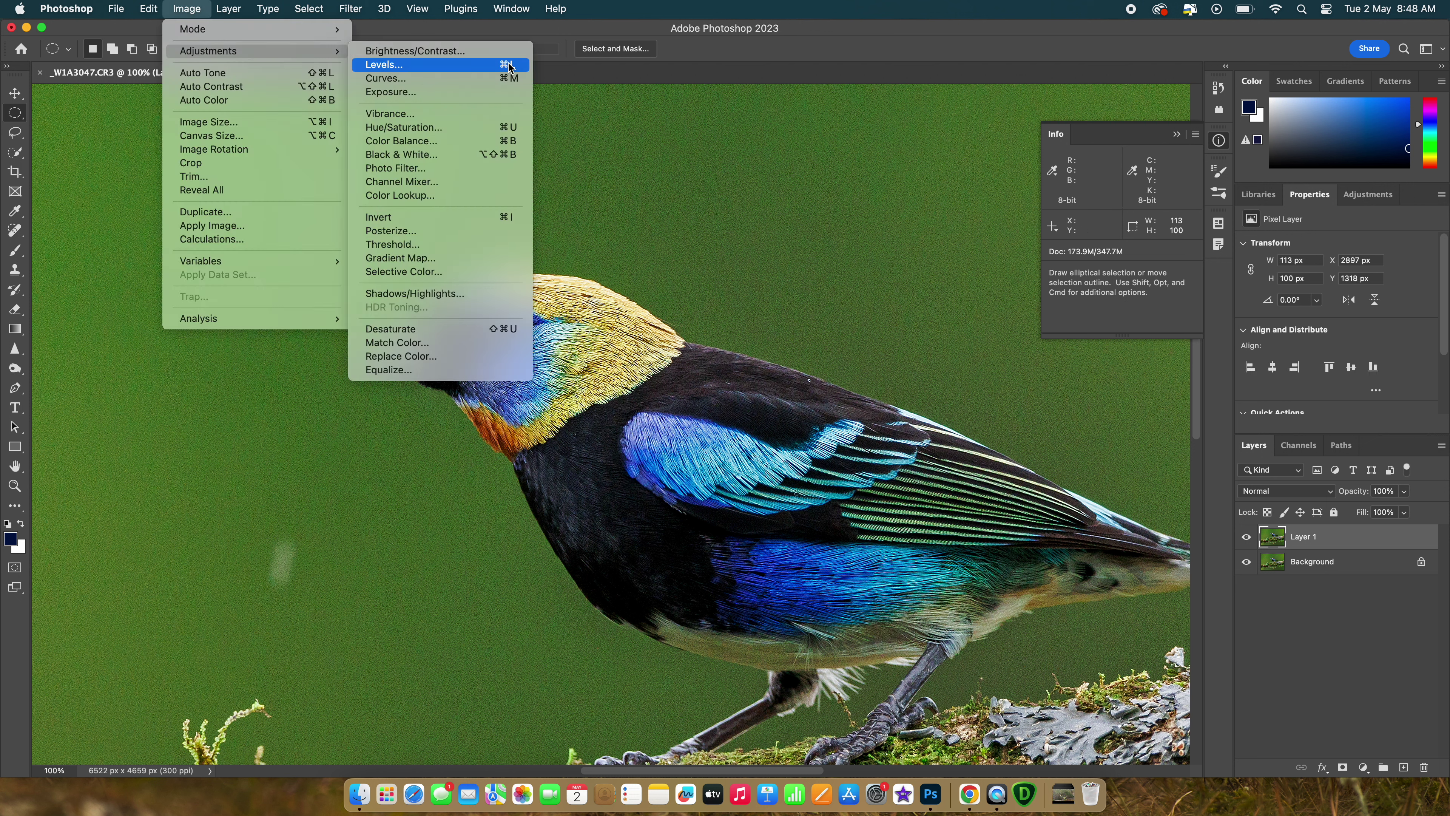
pyautogui.click(491, 92)
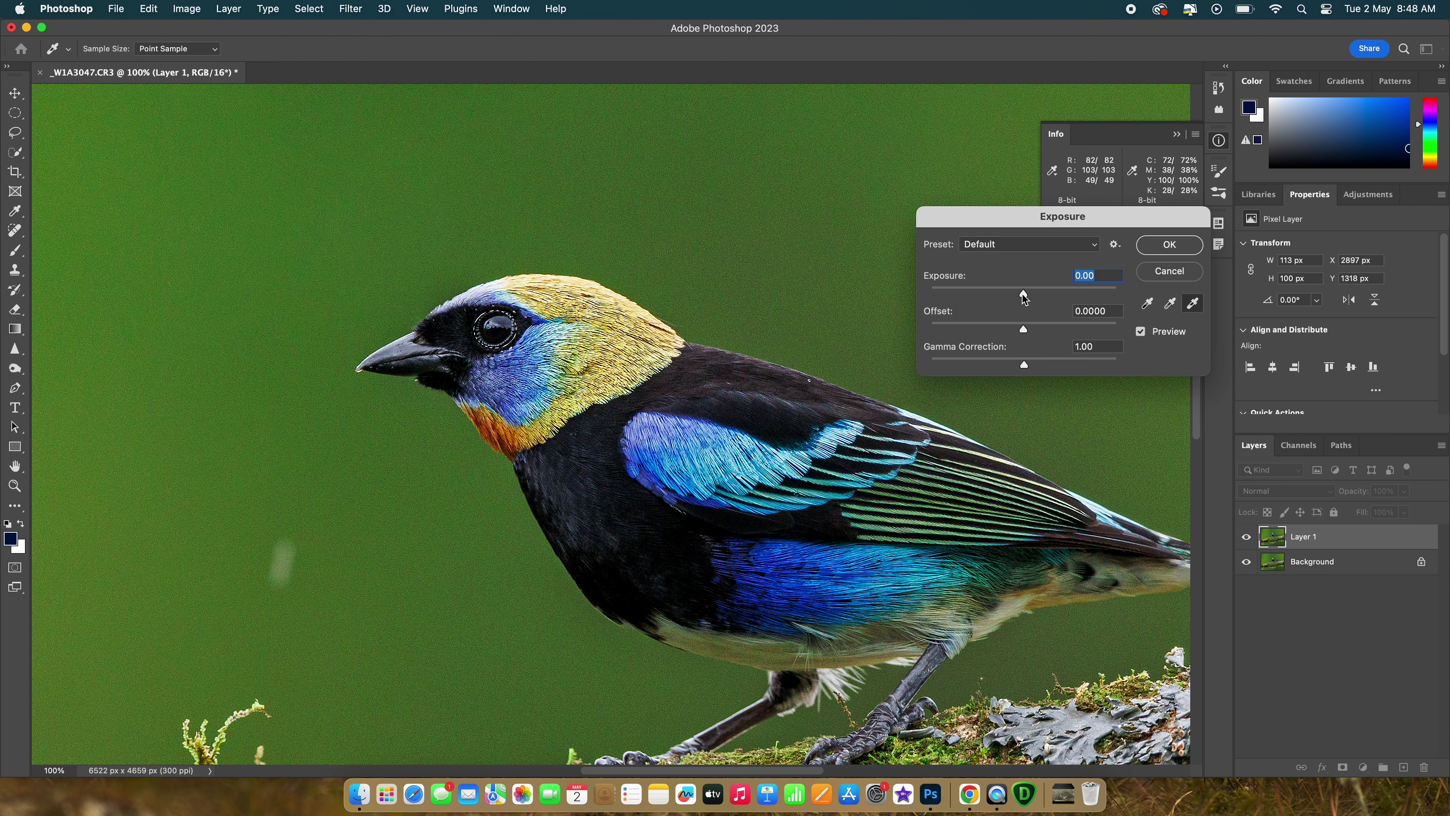
pyautogui.moveTo(1023, 298); pyautogui.dragTo(1036, 298)
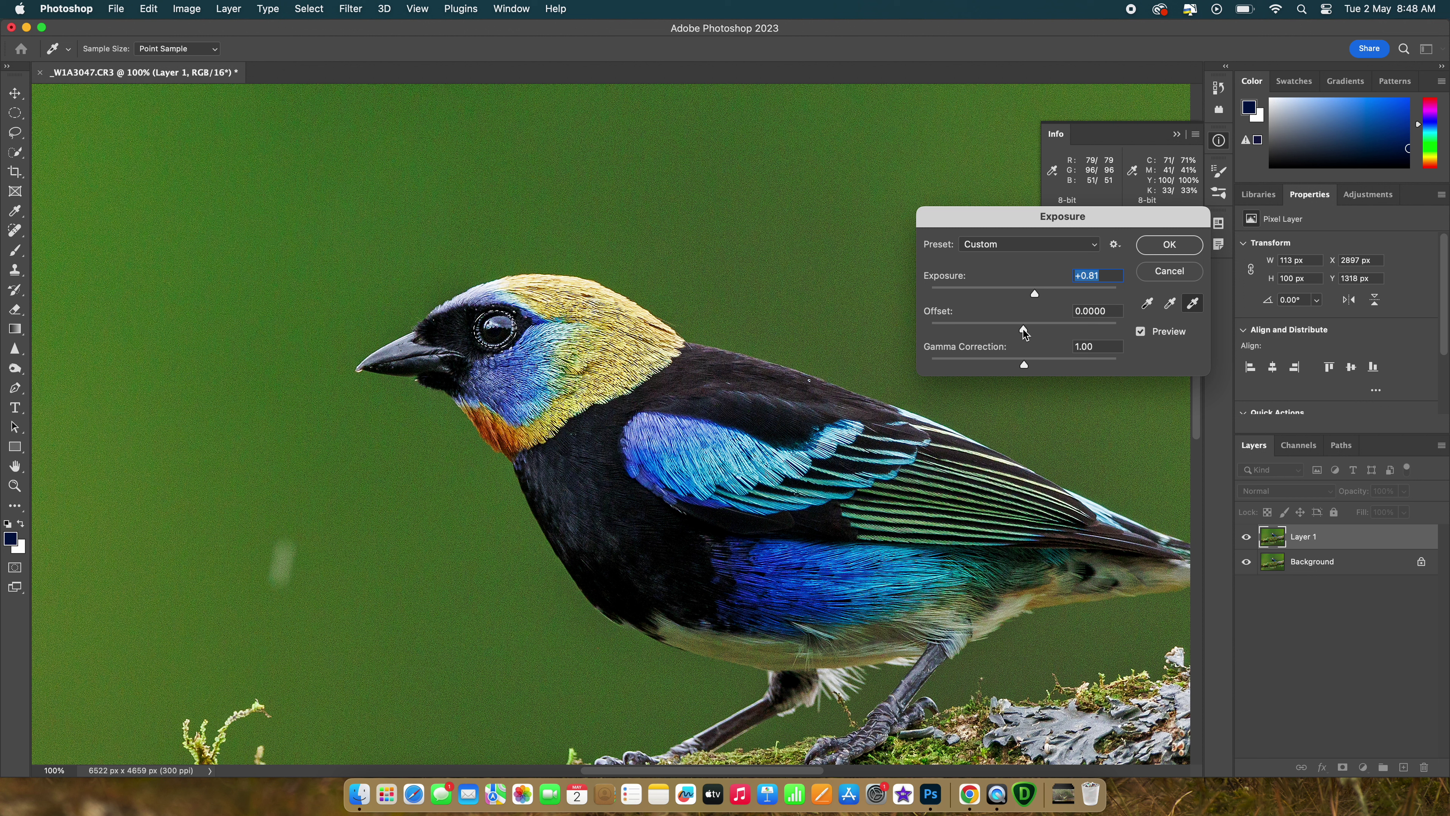
pyautogui.moveTo(1023, 325); pyautogui.dragTo(1025, 368)
pyautogui.click(1169, 245)
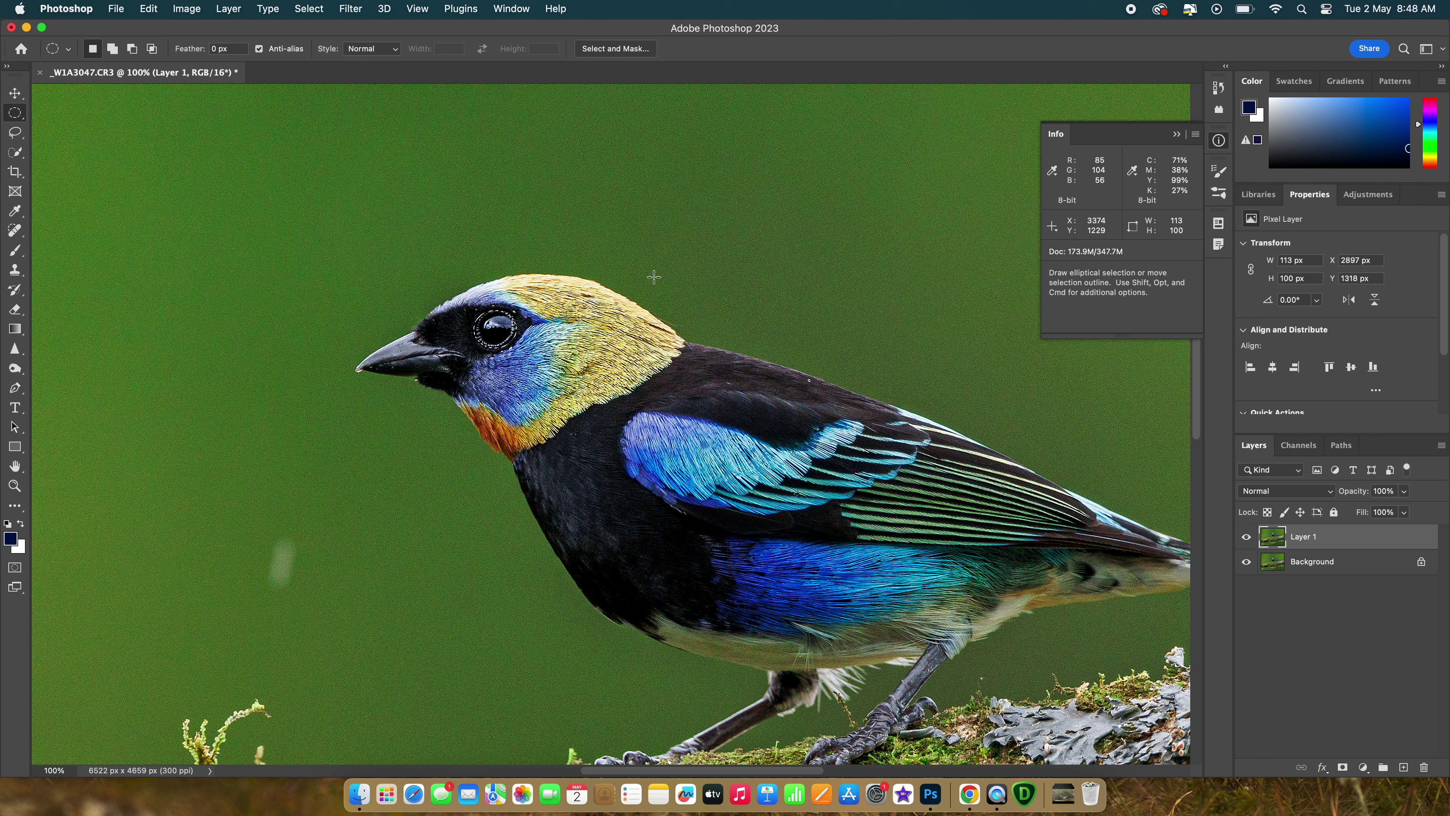
pyautogui.press('cmd+shift+i')
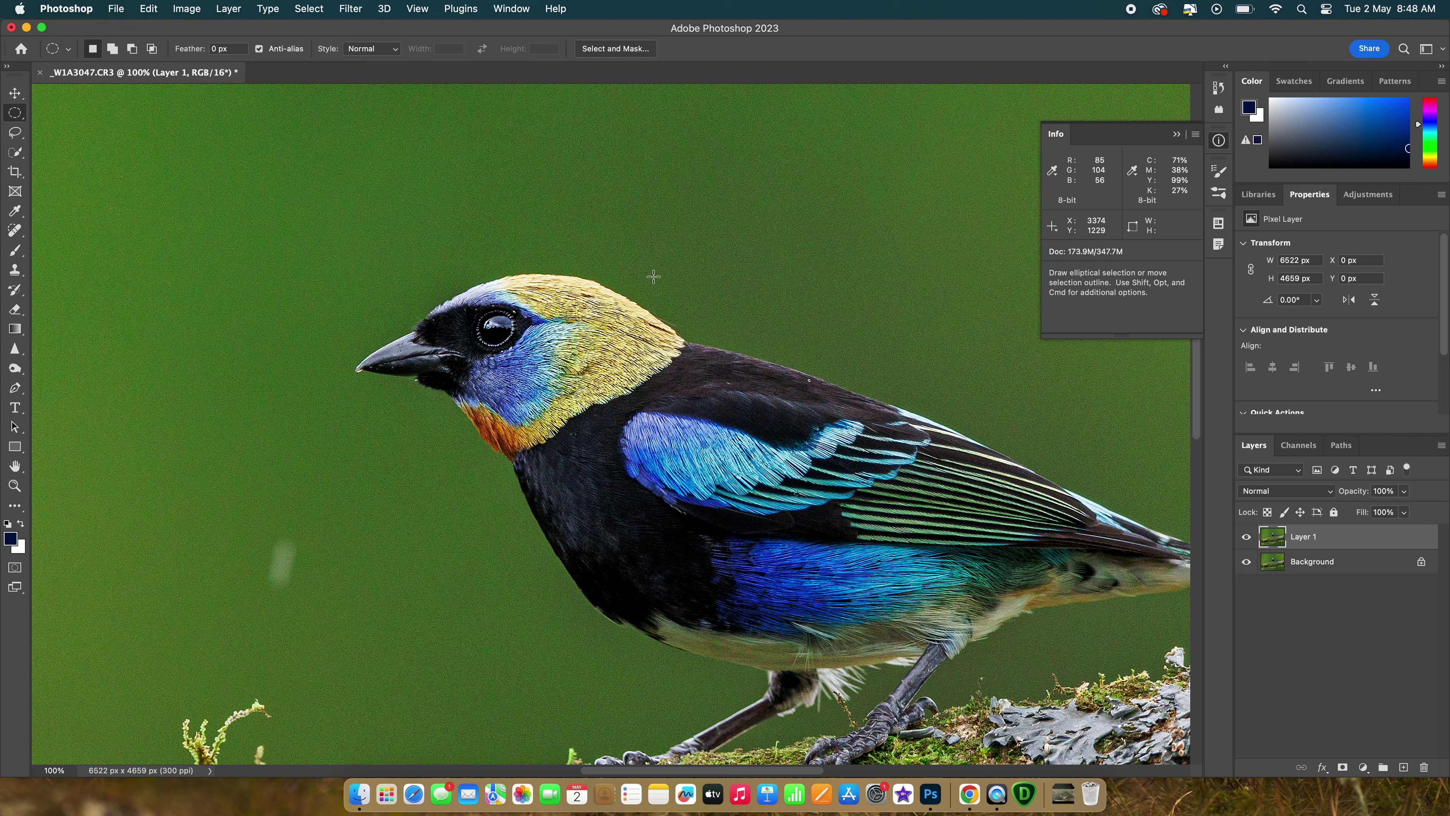
# Duplicate Layer 1 and open the copy in the Camera Raw Filter with the basic tone settings shown.
pyautogui.press('cmd+j')
pyautogui.click(351, 9)
pyautogui.click(386, 121)
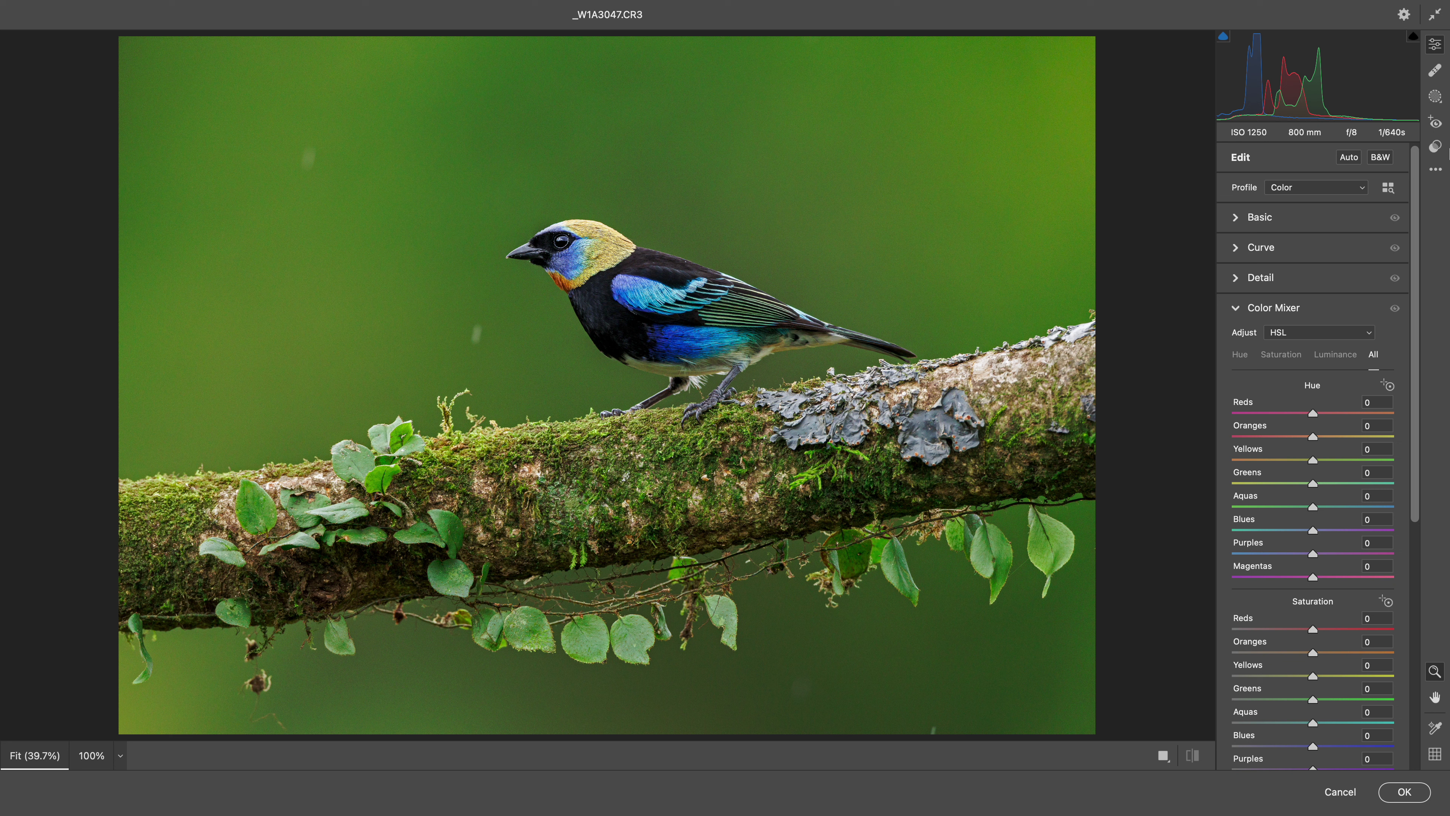
pyautogui.click(1224, 38)
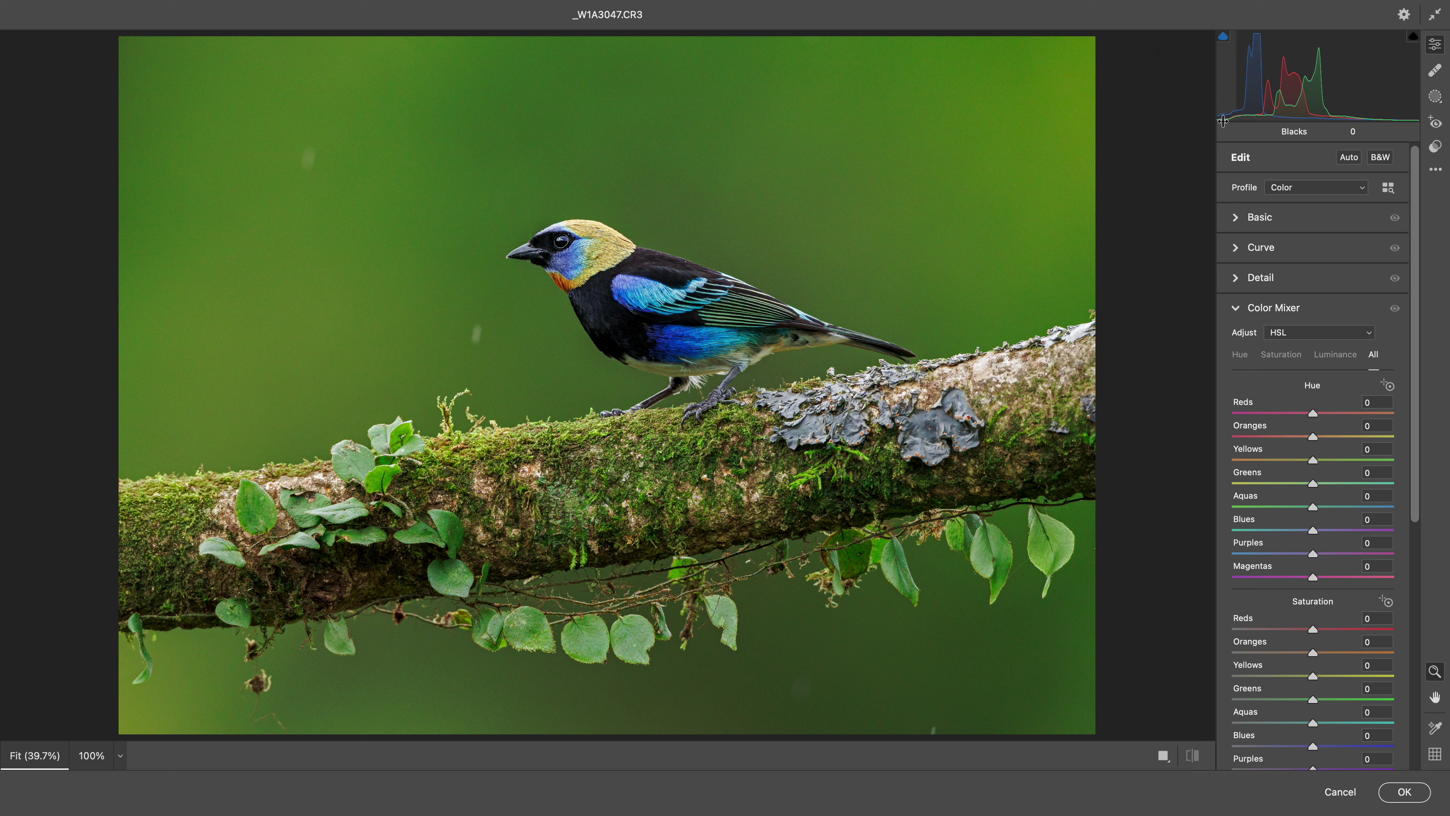
pyautogui.click(1261, 223)
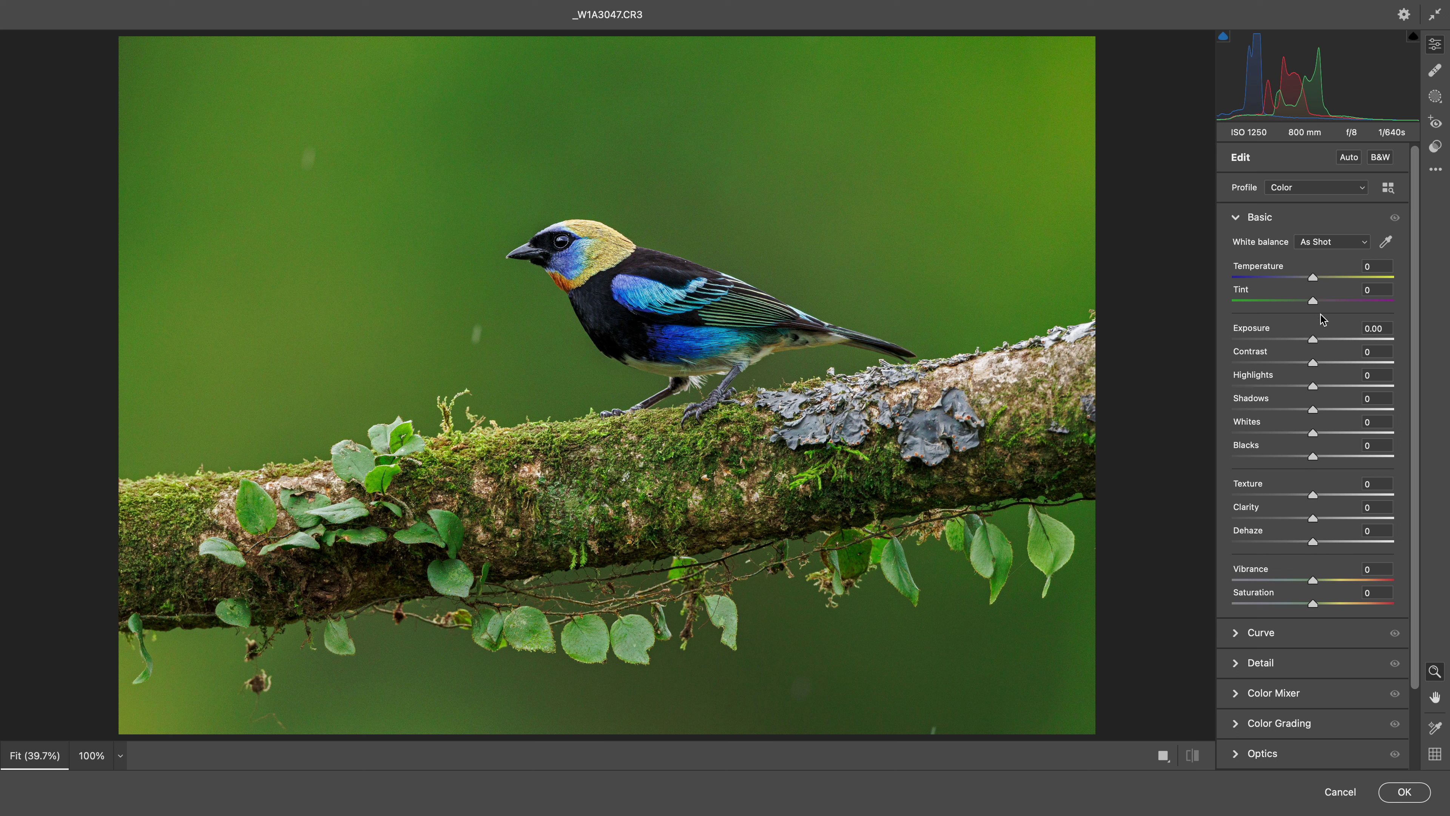
# Shape the blue channel curve into a slight S with points at input 70, output 64 and input 189, output 194.
pyautogui.click(1292, 638)
pyautogui.click(1344, 272)
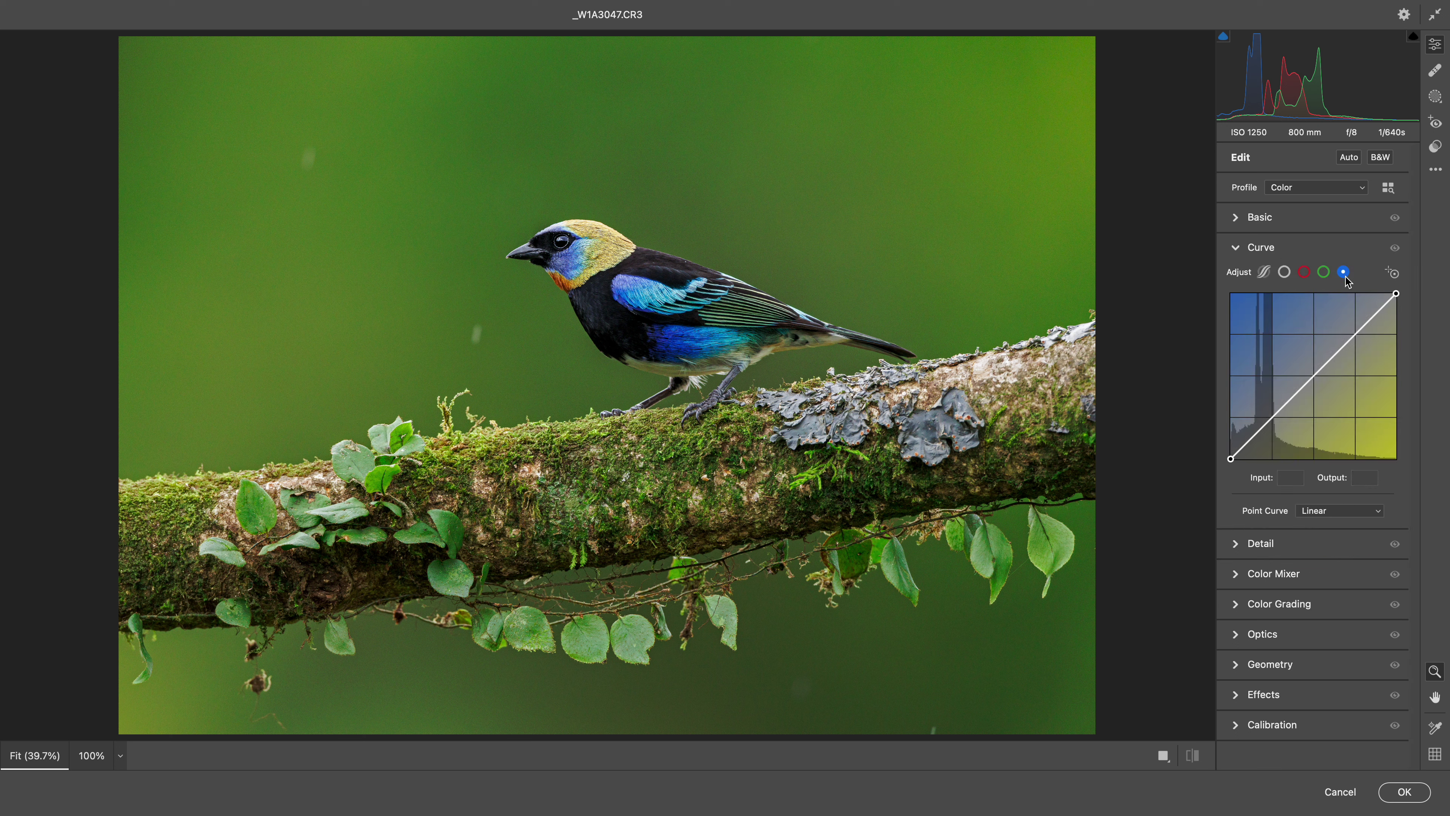
pyautogui.moveTo(1272, 413); pyautogui.dragTo(1276, 417)
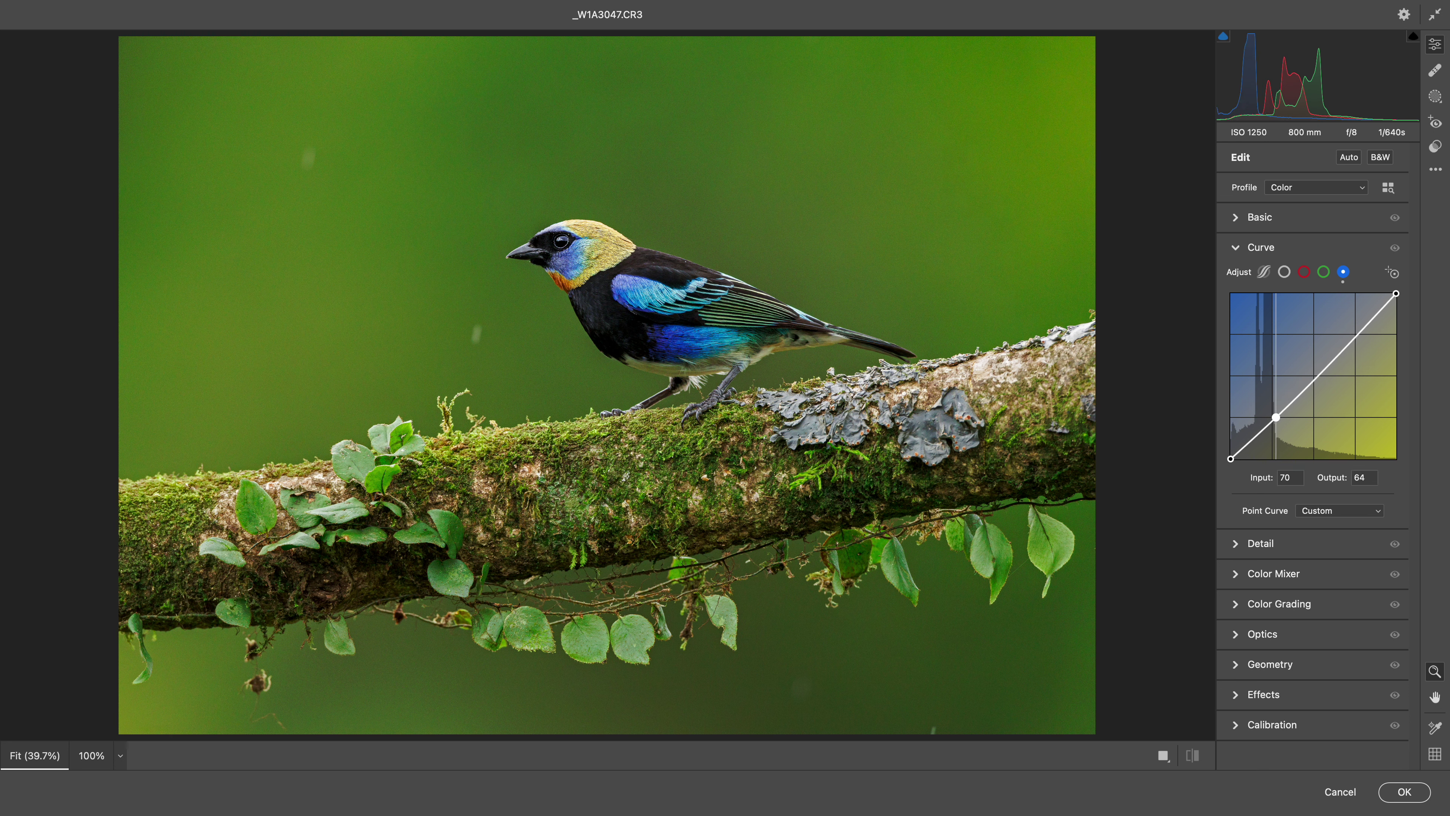
pyautogui.moveTo(1355, 335); pyautogui.dragTo(1353, 333)
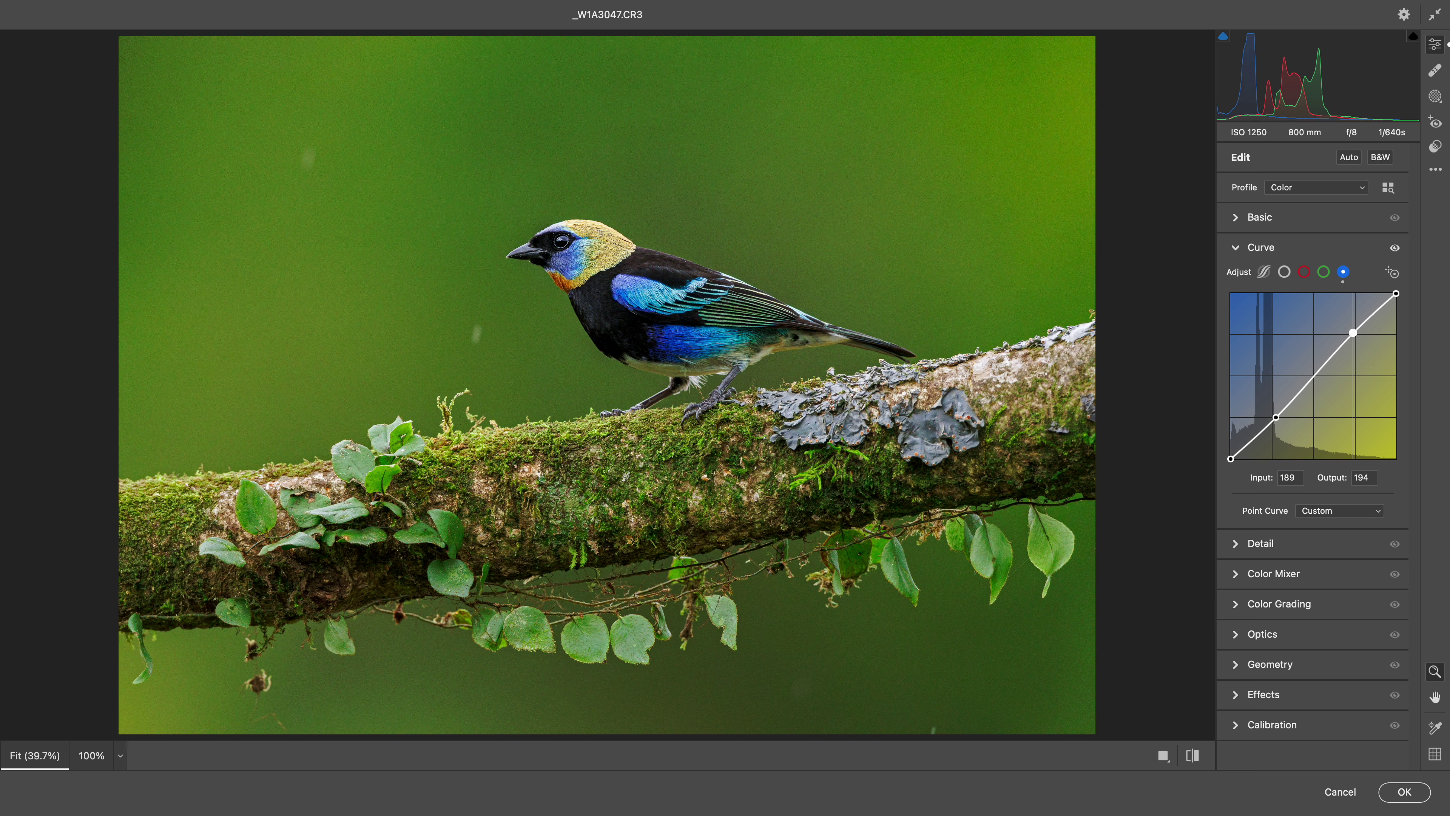
# Lift the shadows of the green channel and the RGB point curve, each with a point at input 65, output 68.
pyautogui.click(1323, 272)
pyautogui.moveTo(1275, 410); pyautogui.dragTo(1273, 415)
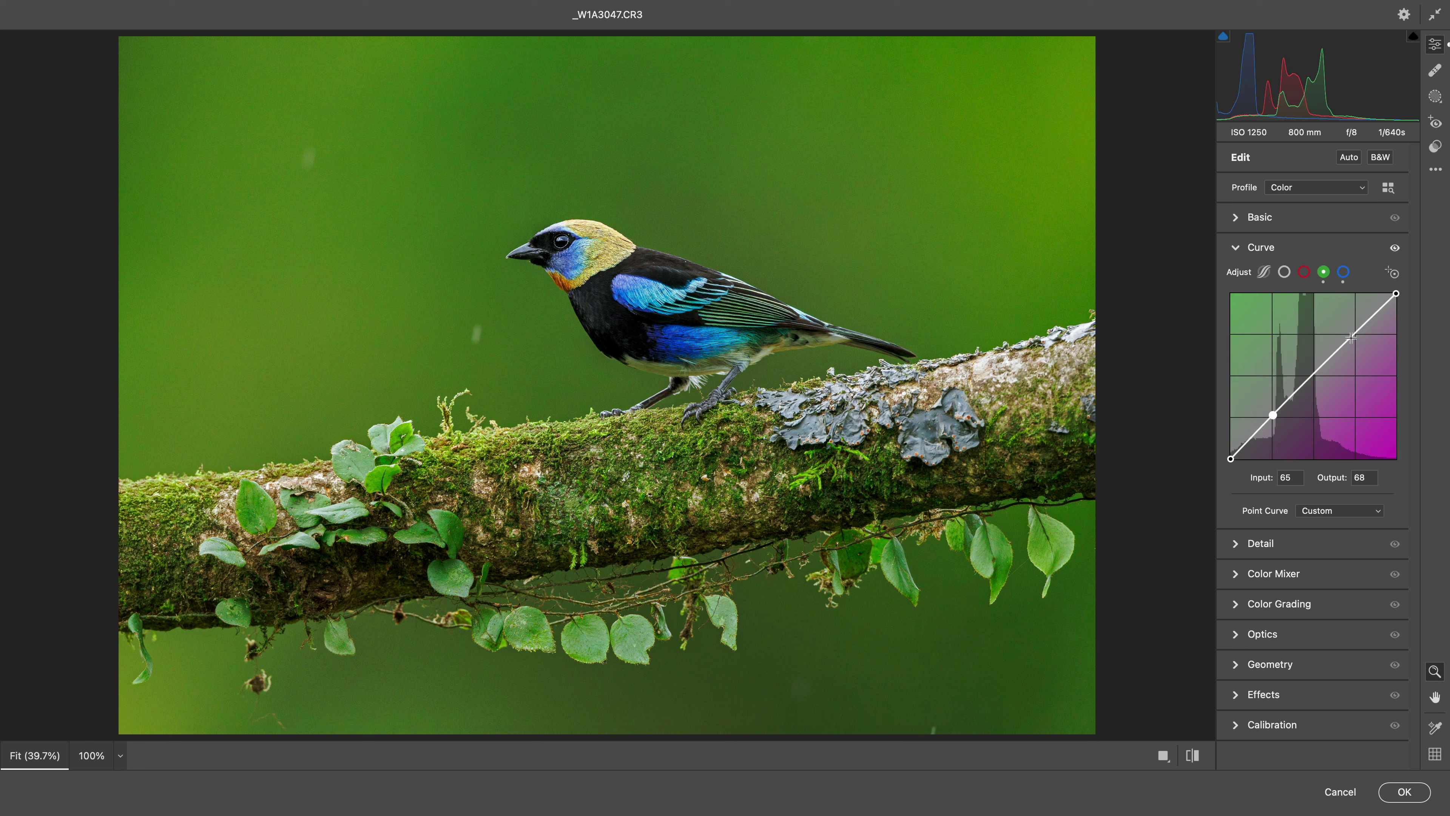
pyautogui.click(1285, 272)
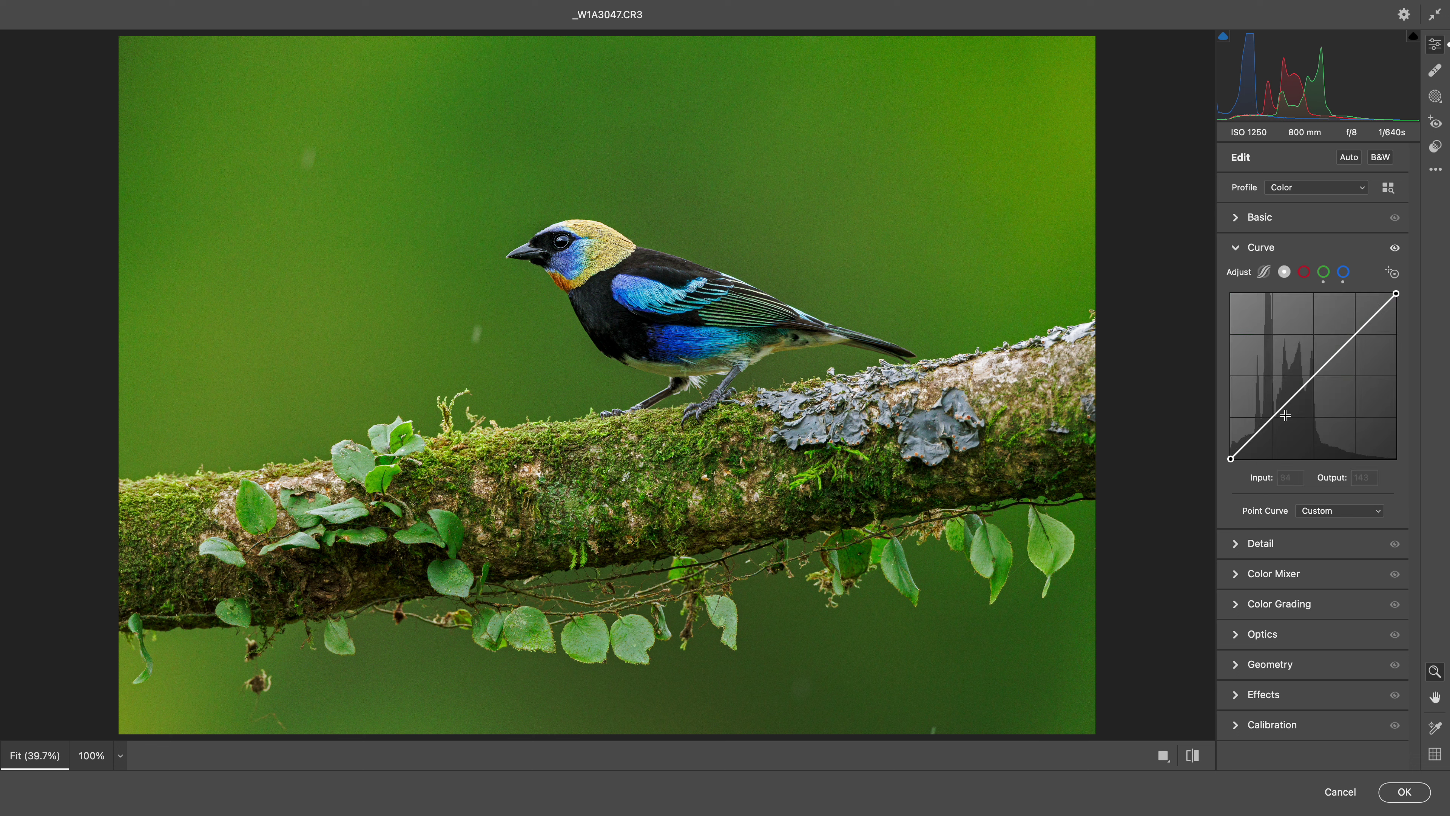
pyautogui.moveTo(1273, 412); pyautogui.dragTo(1273, 416)
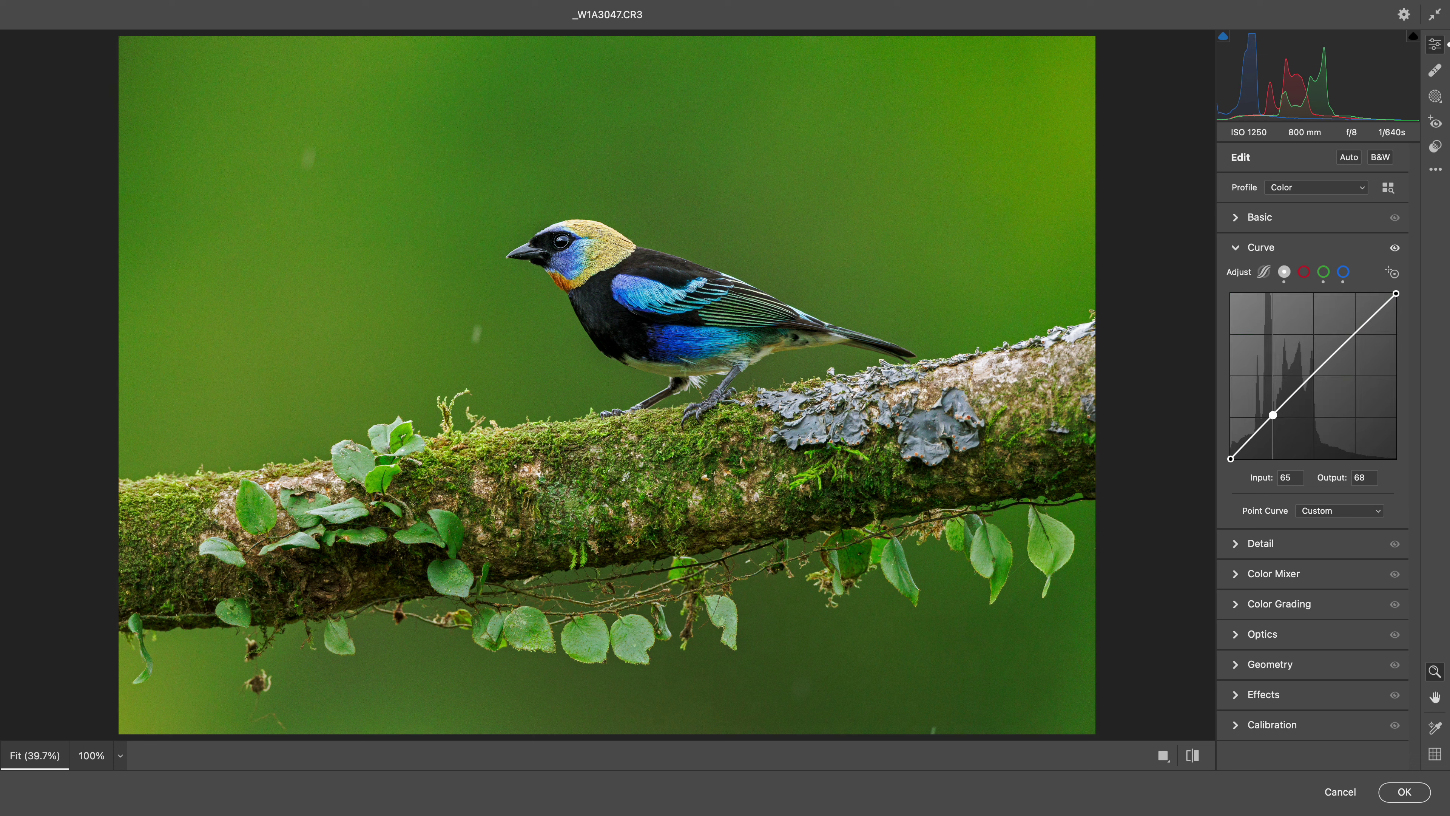
# Grade the midtones slightly towards yellow-green and the highlights slightly towards cyan, and apply the Camera Raw changes.
pyautogui.click(1286, 605)
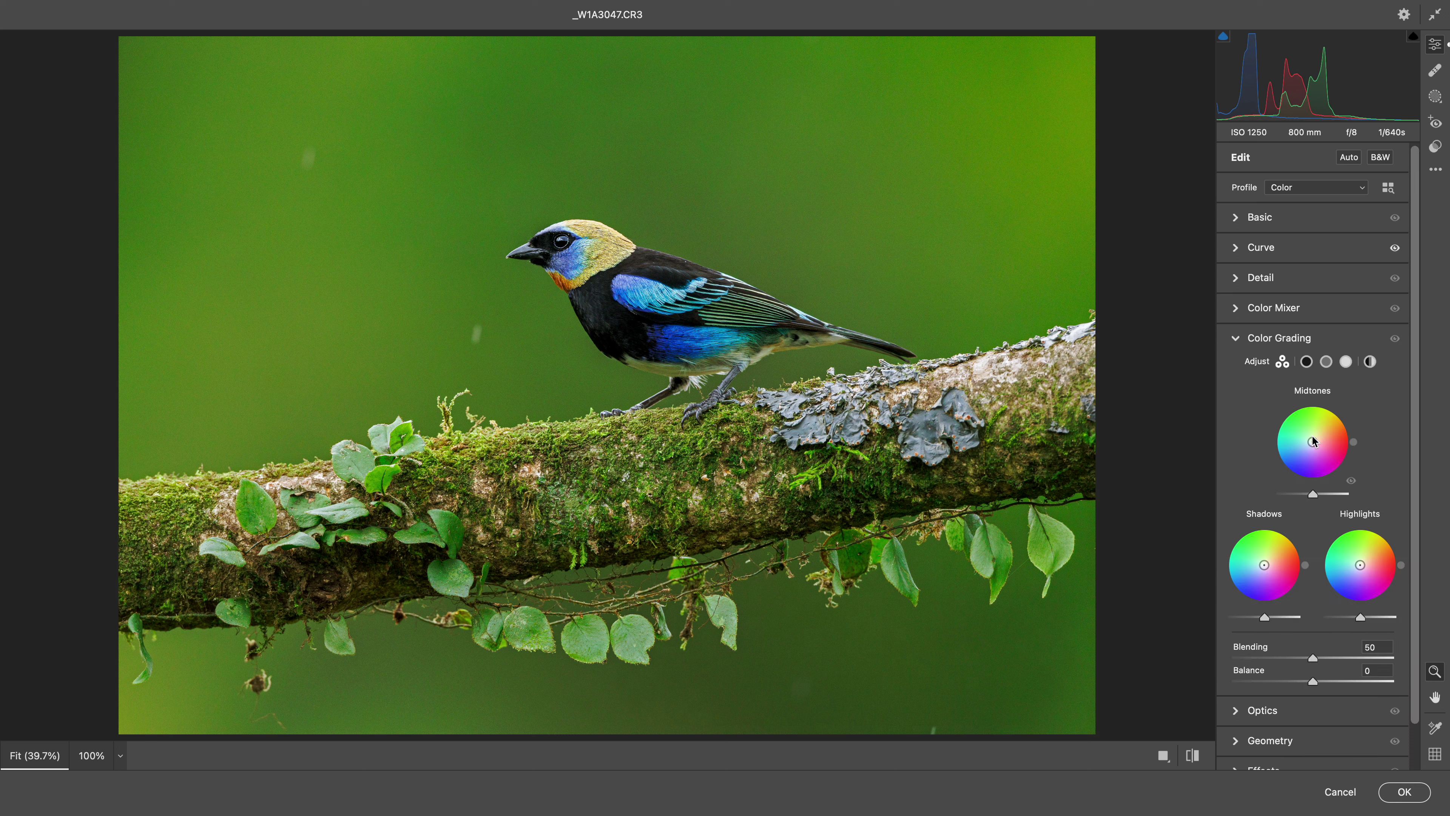
pyautogui.moveTo(1314, 442); pyautogui.dragTo(1314, 437)
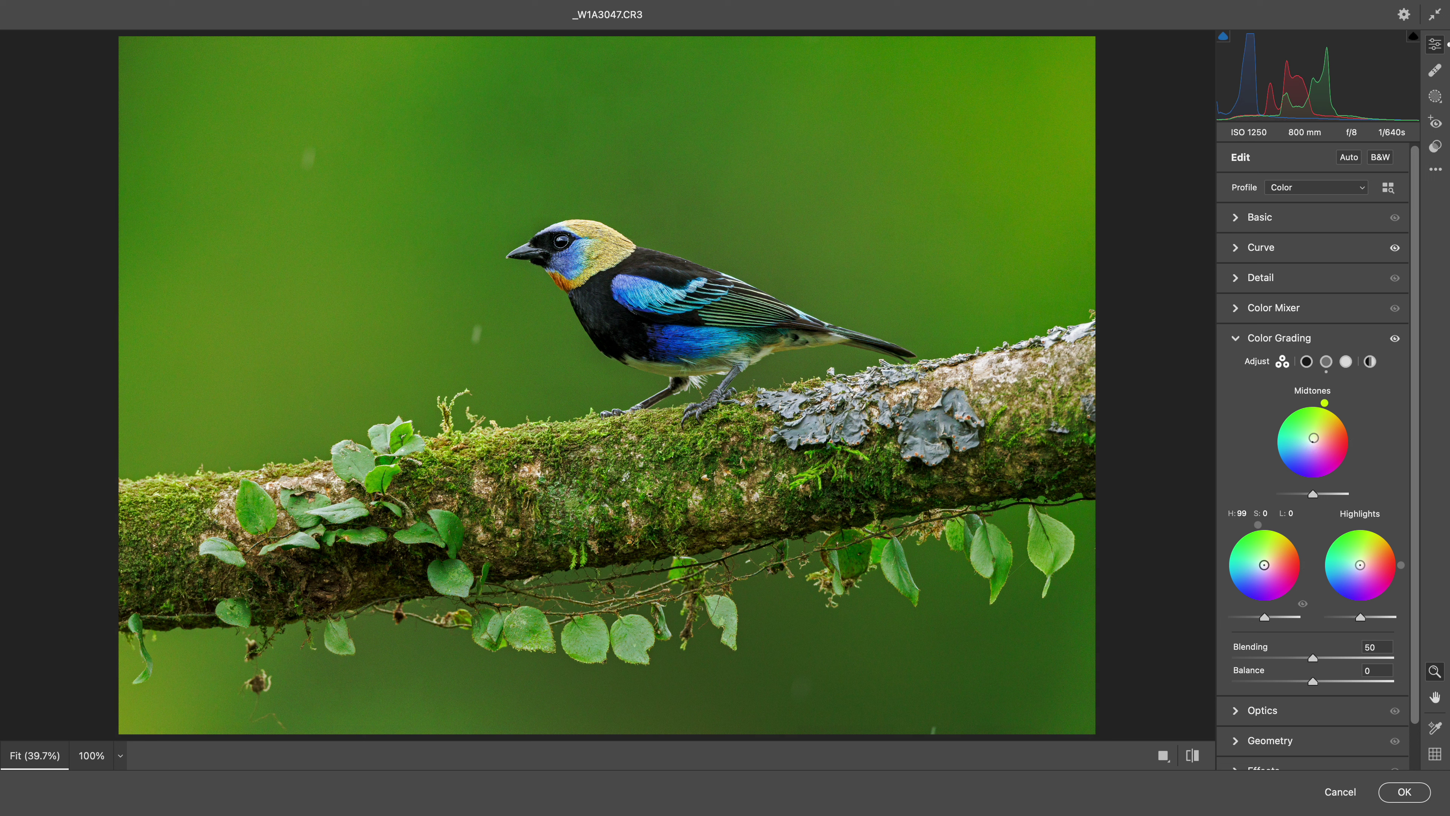
pyautogui.moveTo(1360, 564); pyautogui.dragTo(1357, 564)
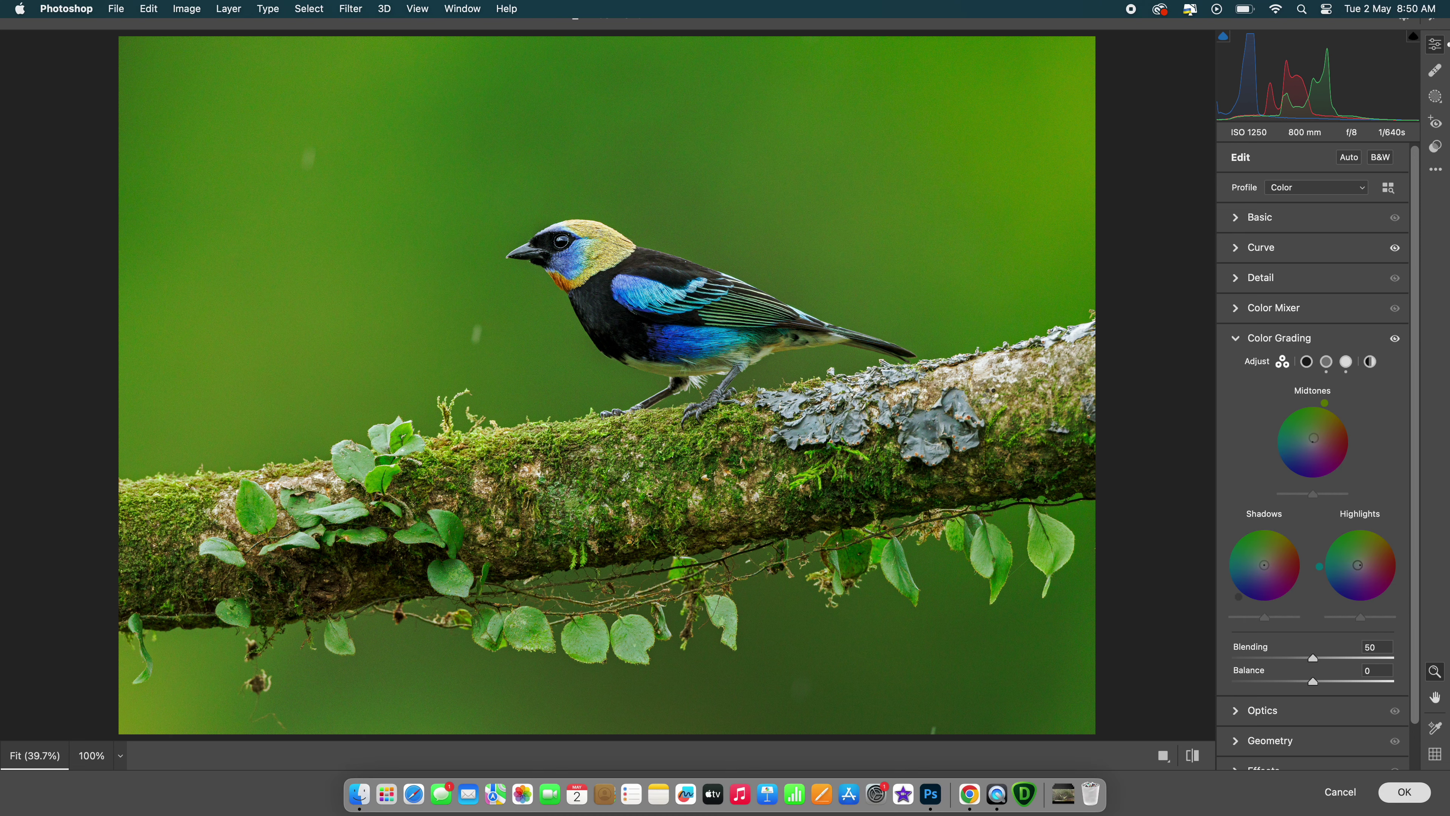
pyautogui.click(1404, 791)
# Mask the graded layer with a soft 2000 px black brush at 13% opacity and merge the masked result.
pyautogui.click(1343, 767)
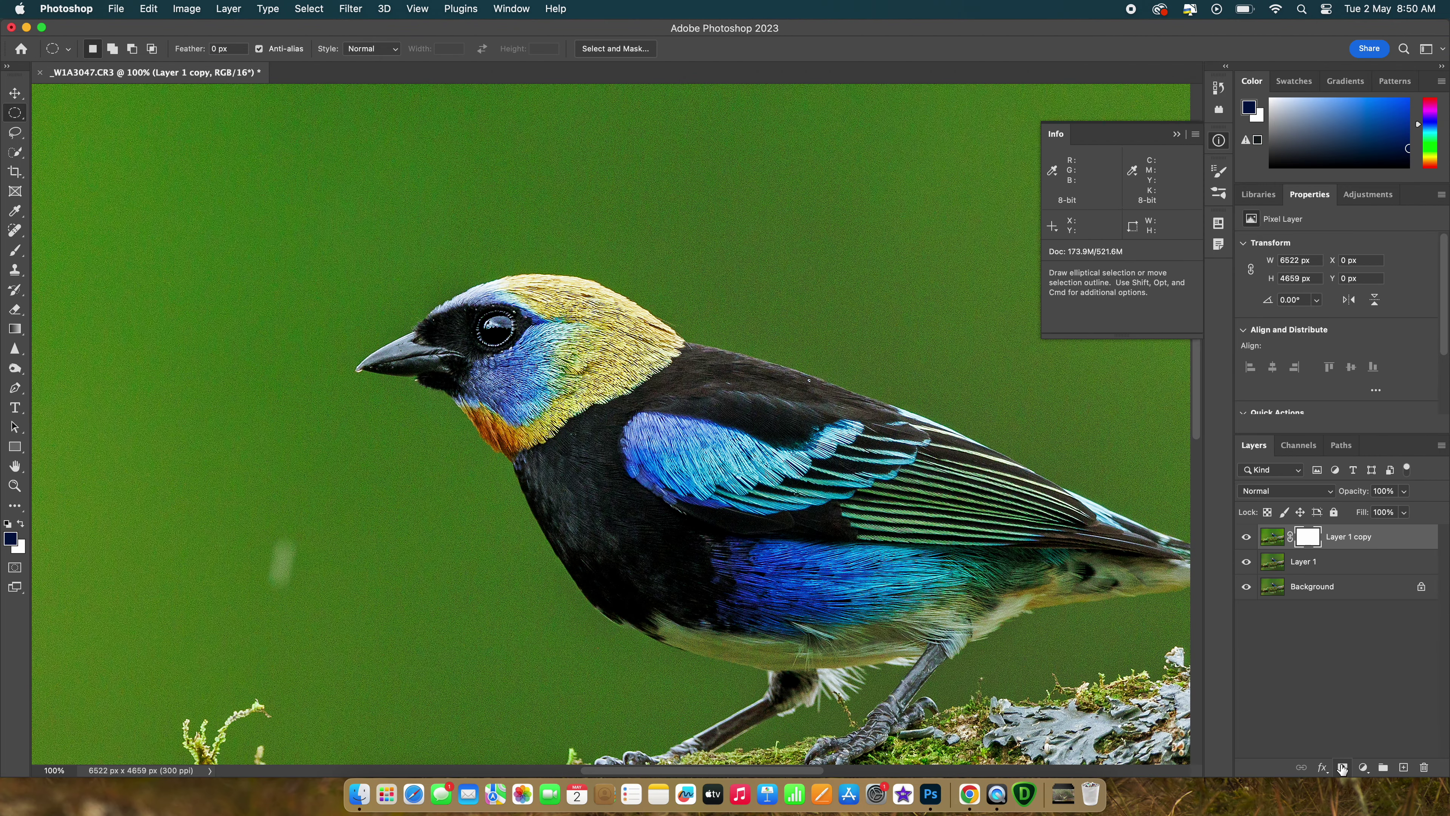
pyautogui.press('super+0')
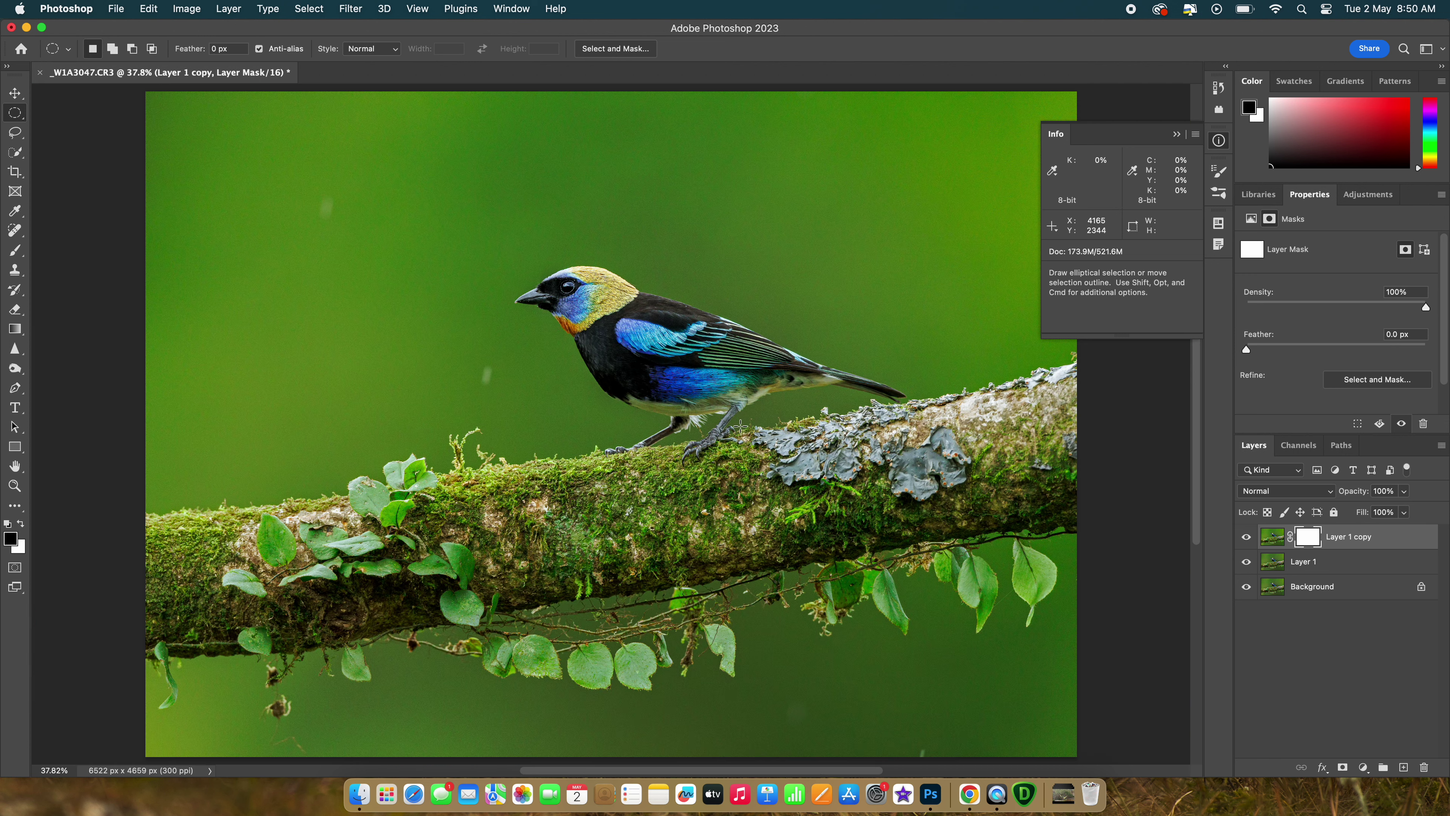
pyautogui.press('b')
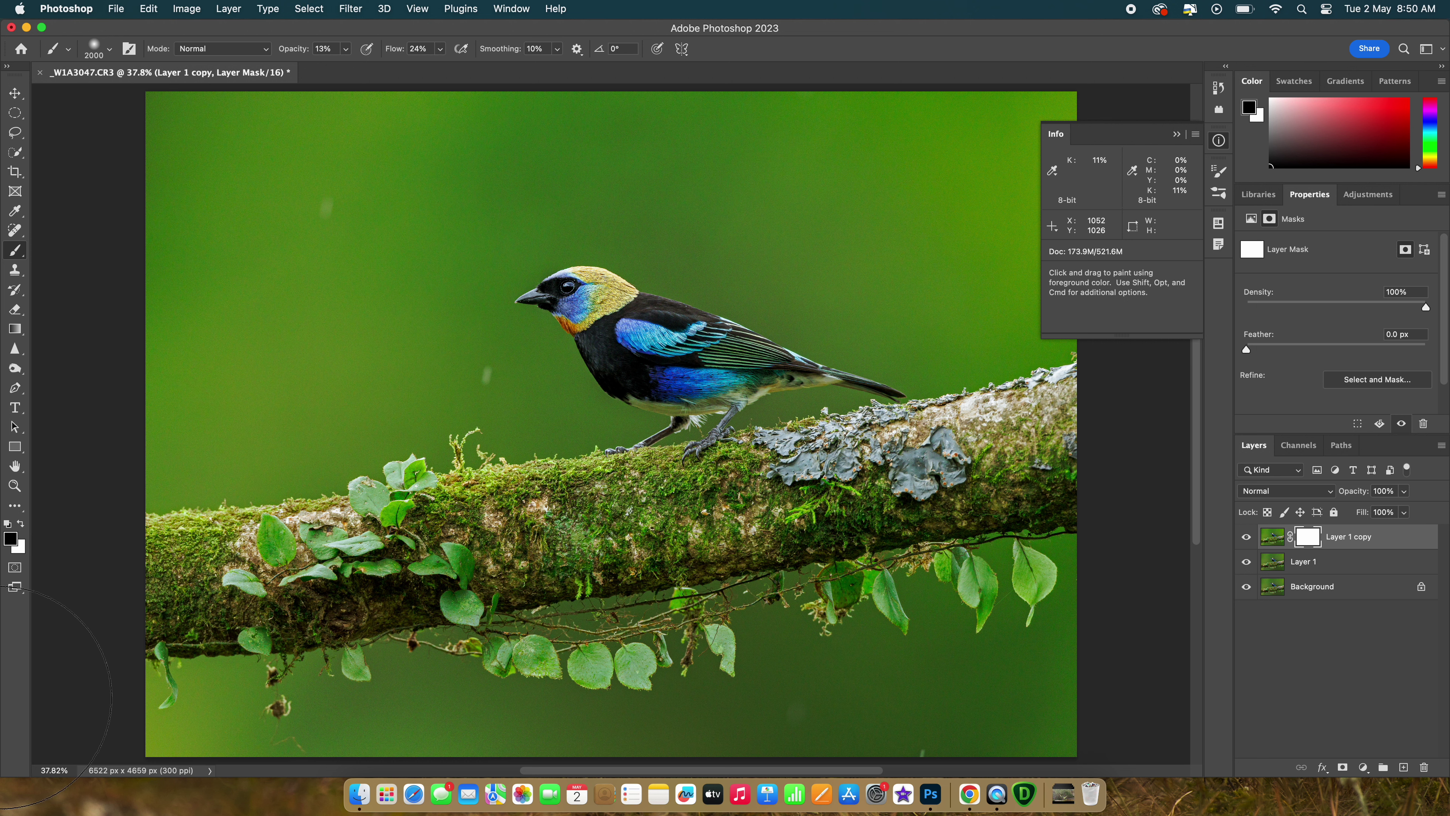
pyautogui.moveTo(638, 203)
pyautogui.mouseDown()
pyautogui.moveTo(571, 229)
pyautogui.moveTo(1033, 223)
pyautogui.moveTo(1174, 717)
pyautogui.mouseUp()
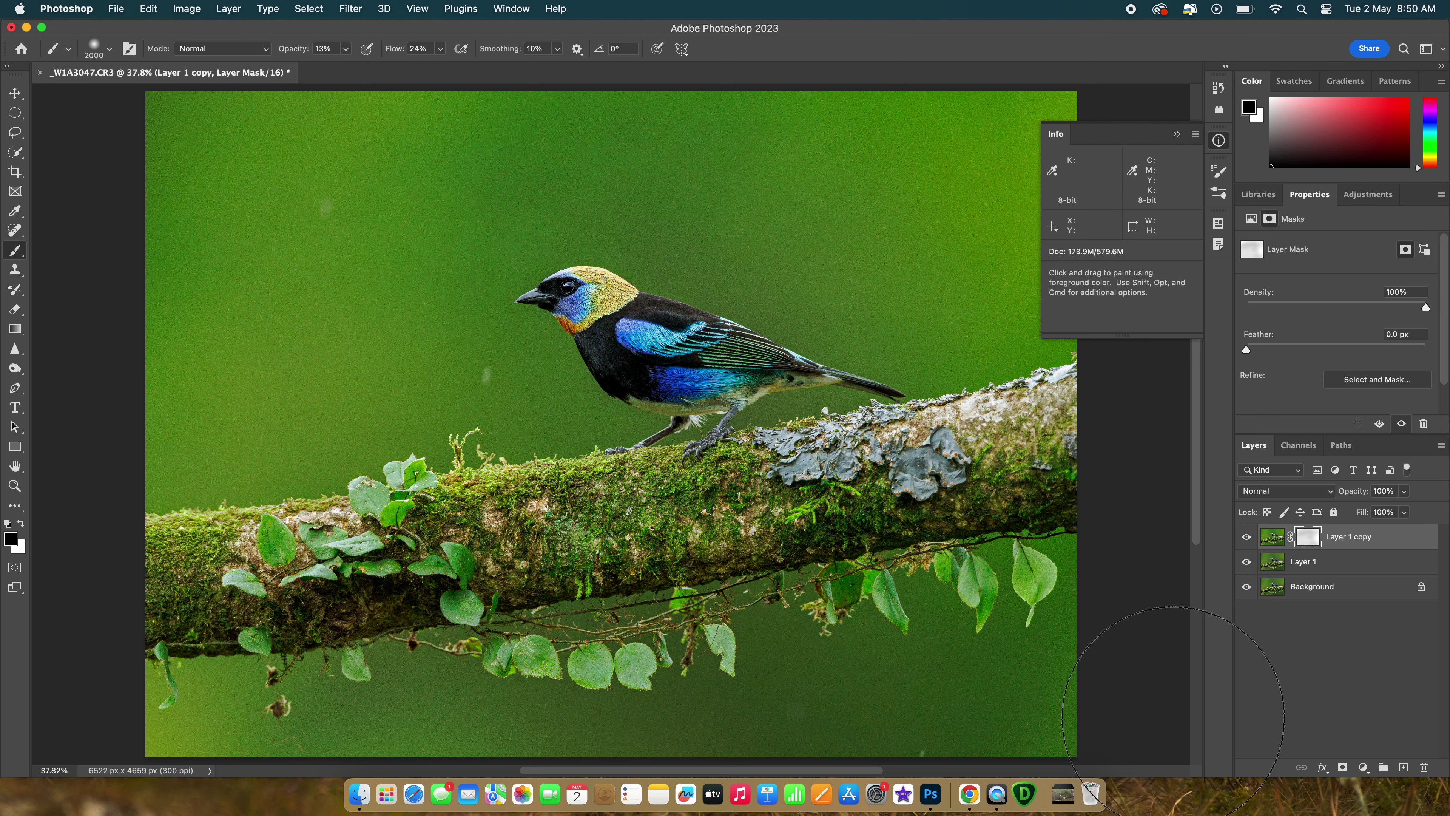
pyautogui.press('super+alt+shift+e')
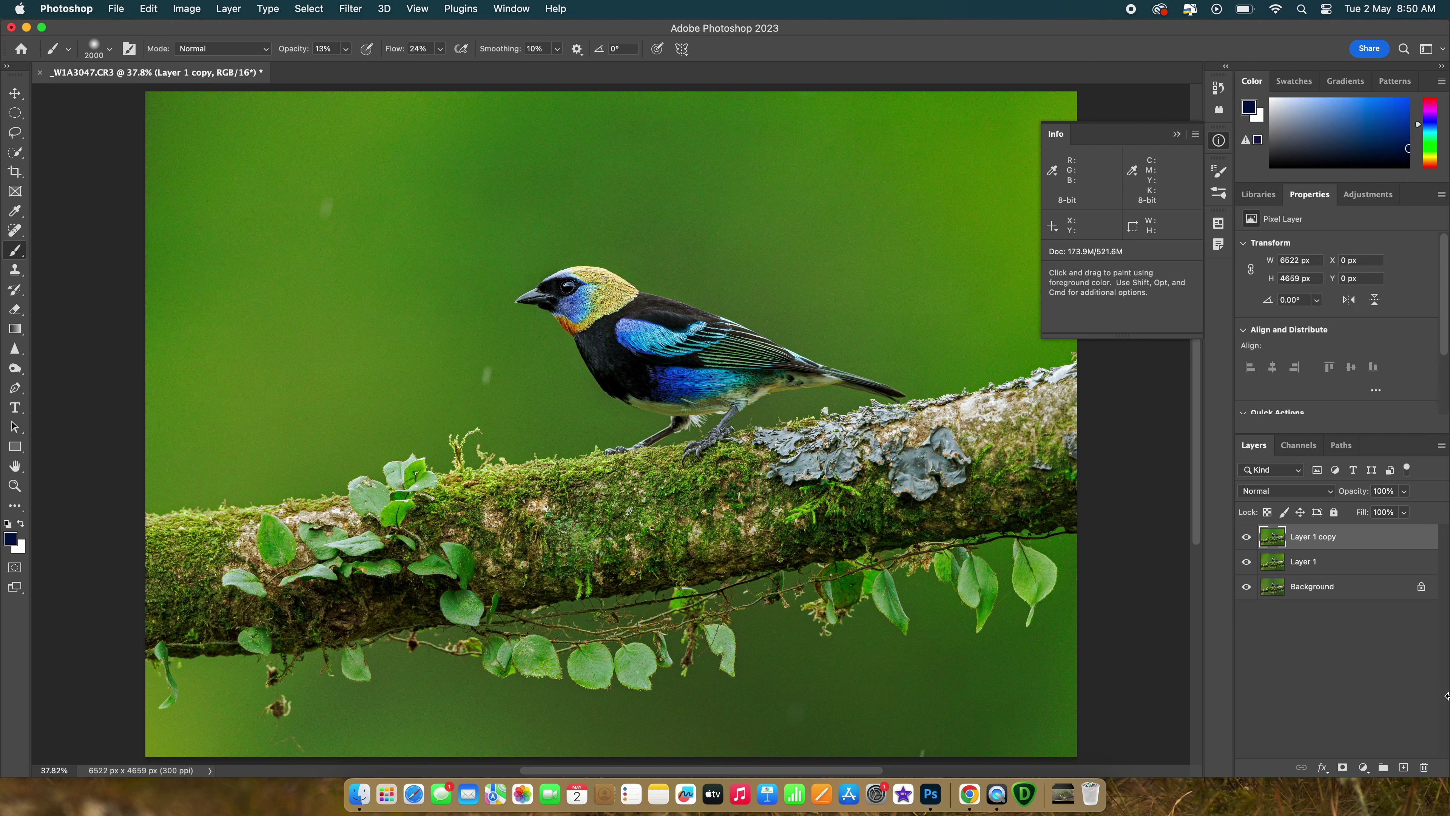
# Try rendering the "18: Pulse" picture frame on the duplicated top layer, and undo it.
pyautogui.click(349, 9)
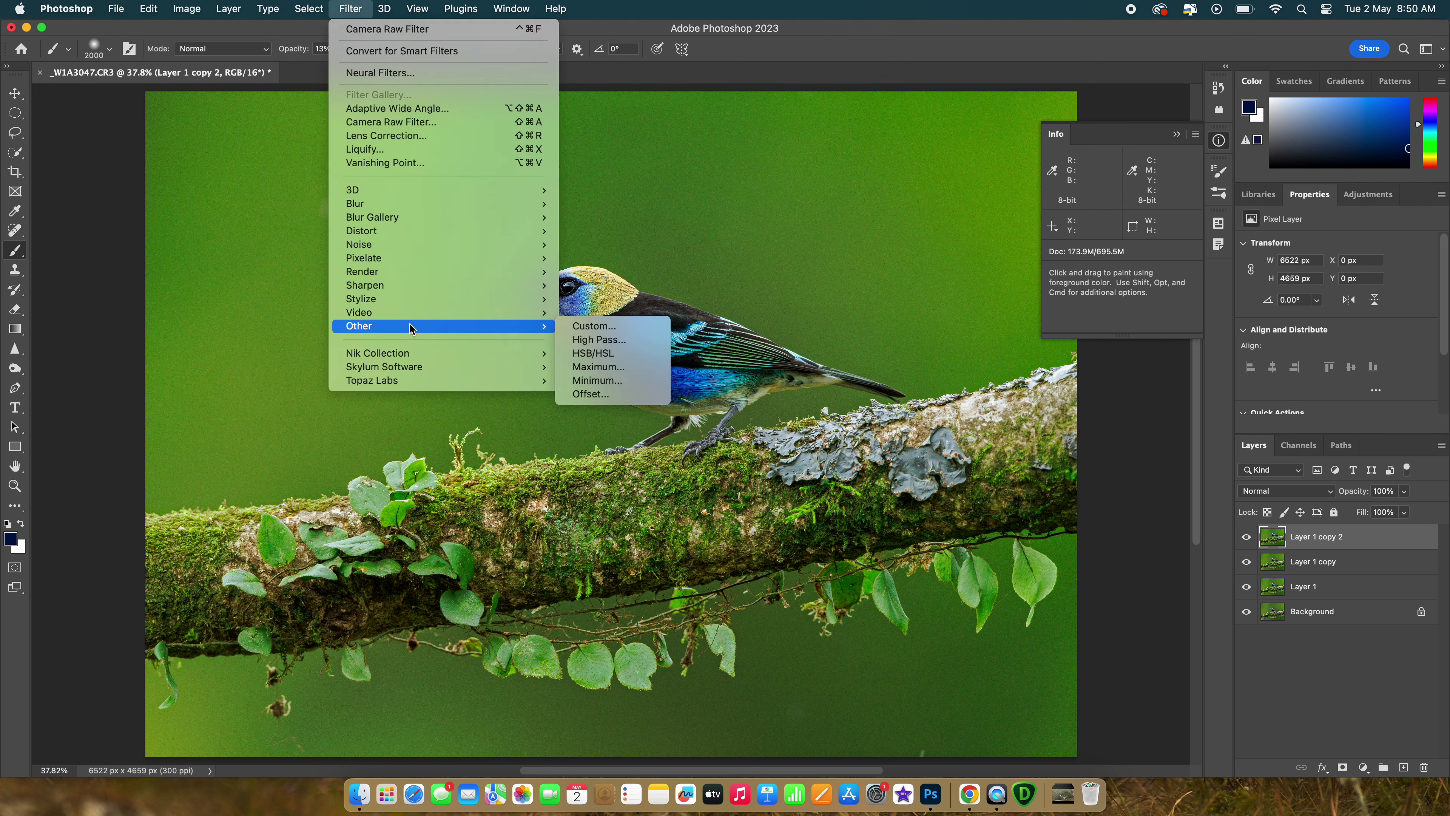
pyautogui.moveTo(421, 274)
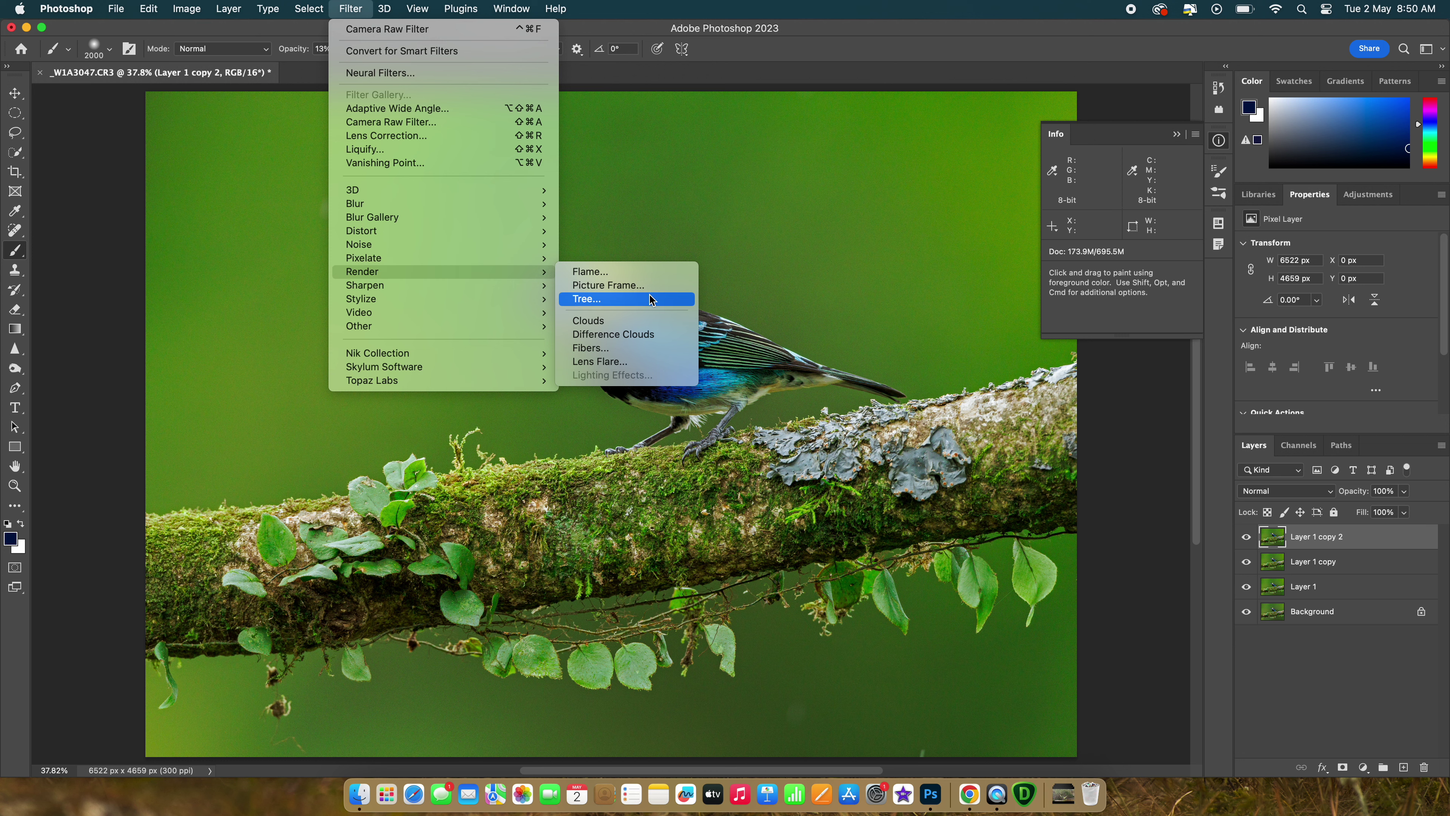
pyautogui.click(633, 284)
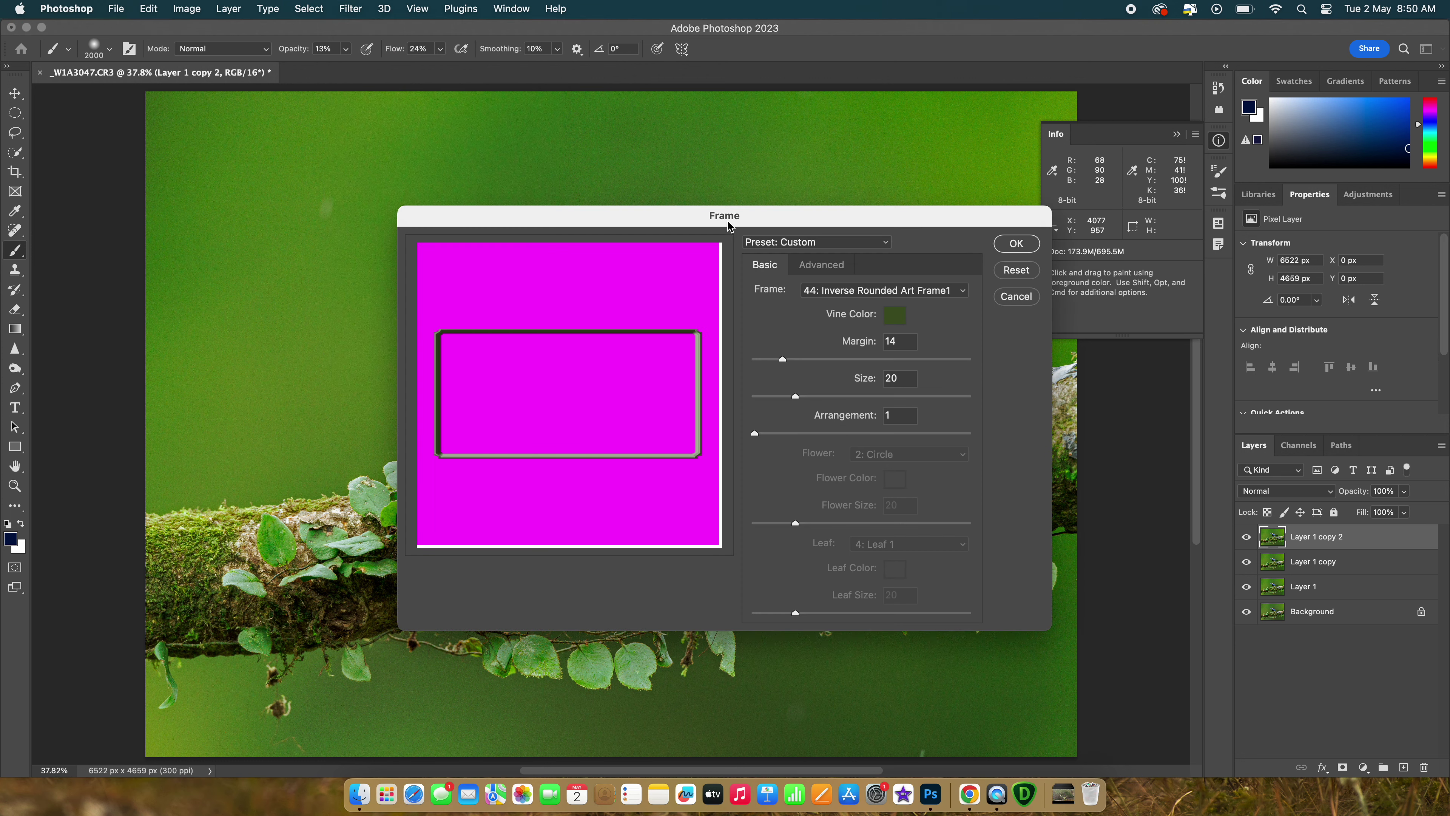
pyautogui.moveTo(762, 222); pyautogui.dragTo(1094, 225)
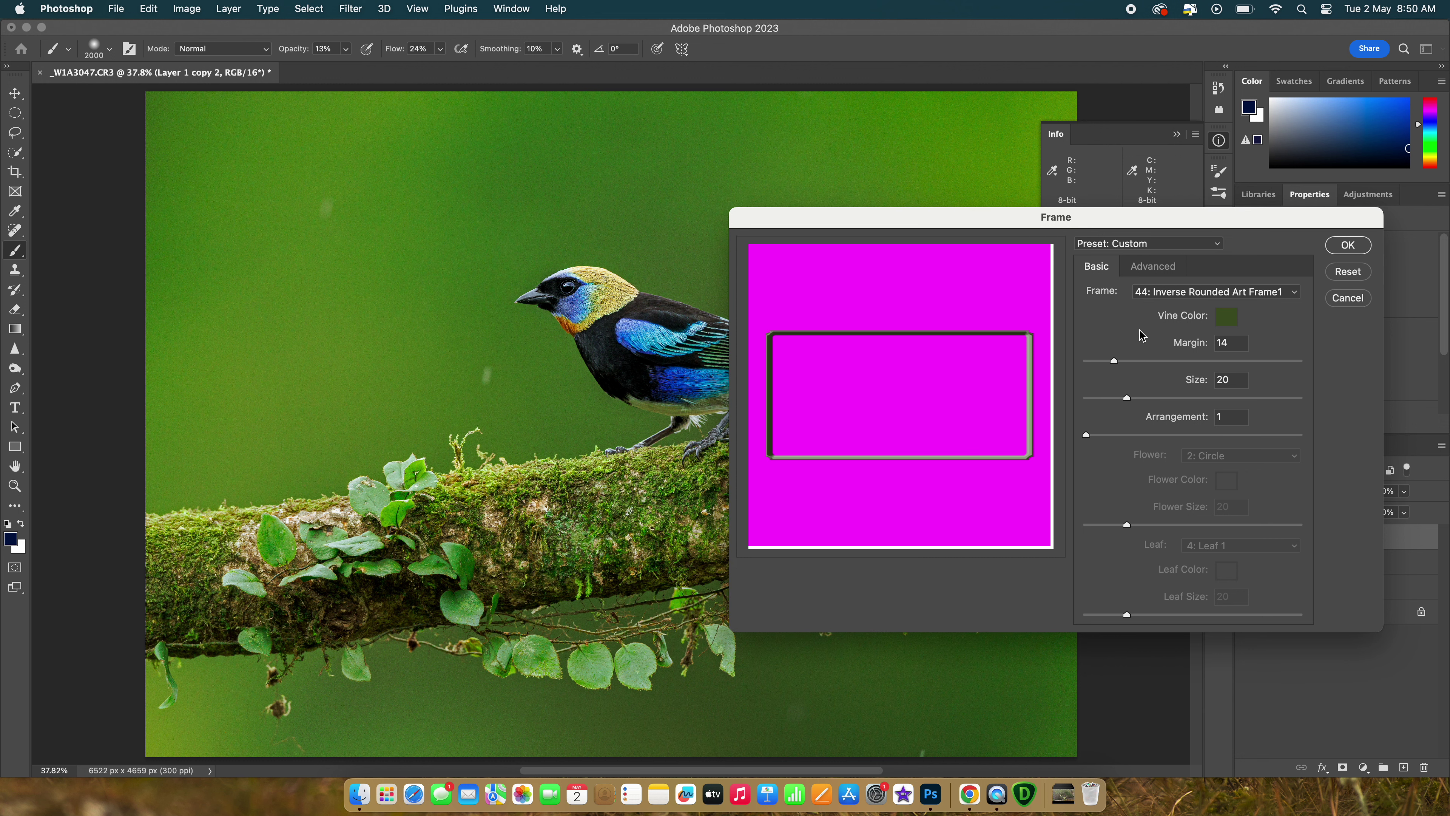
pyautogui.click(1153, 293)
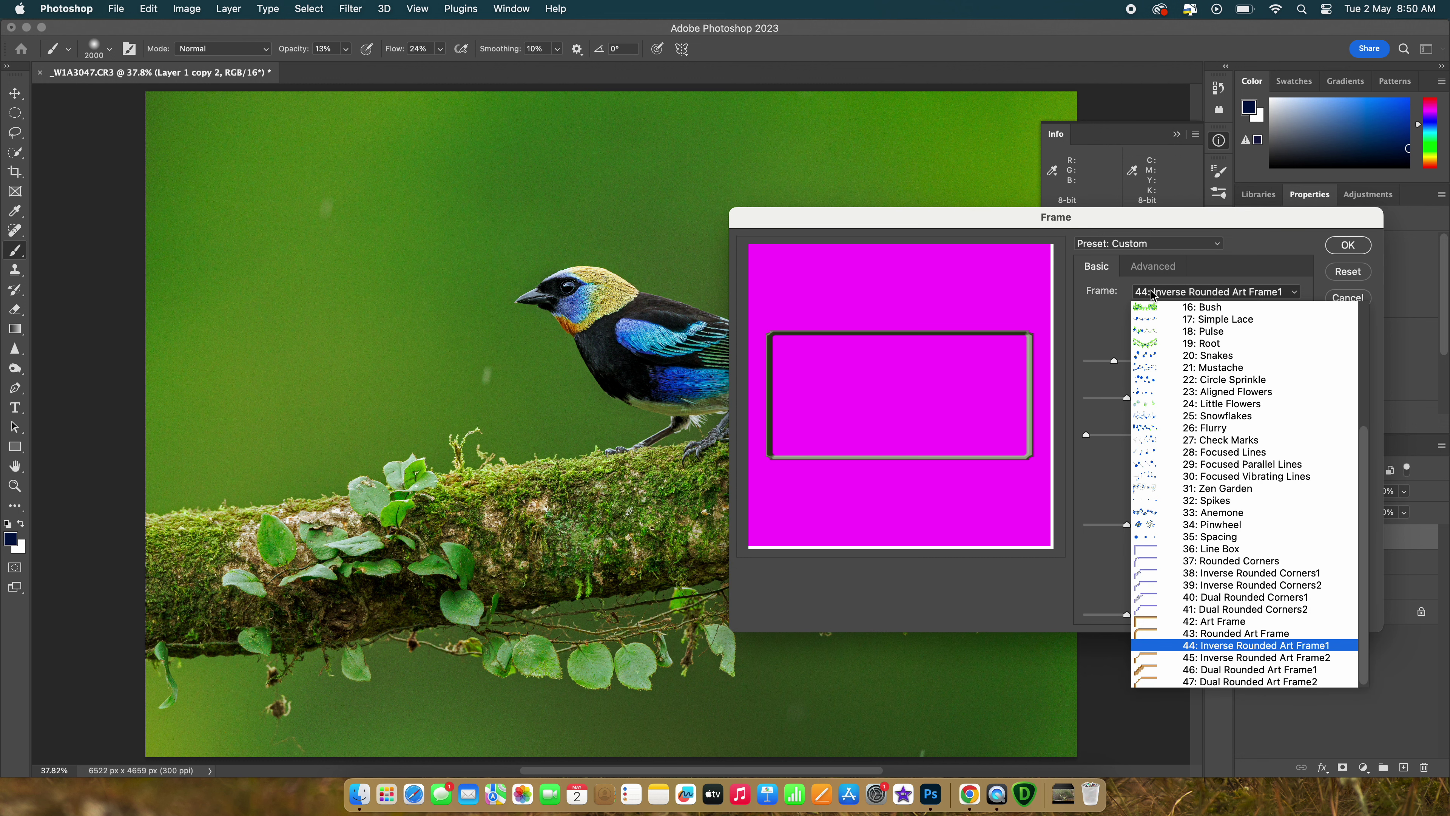
pyautogui.click(1192, 331)
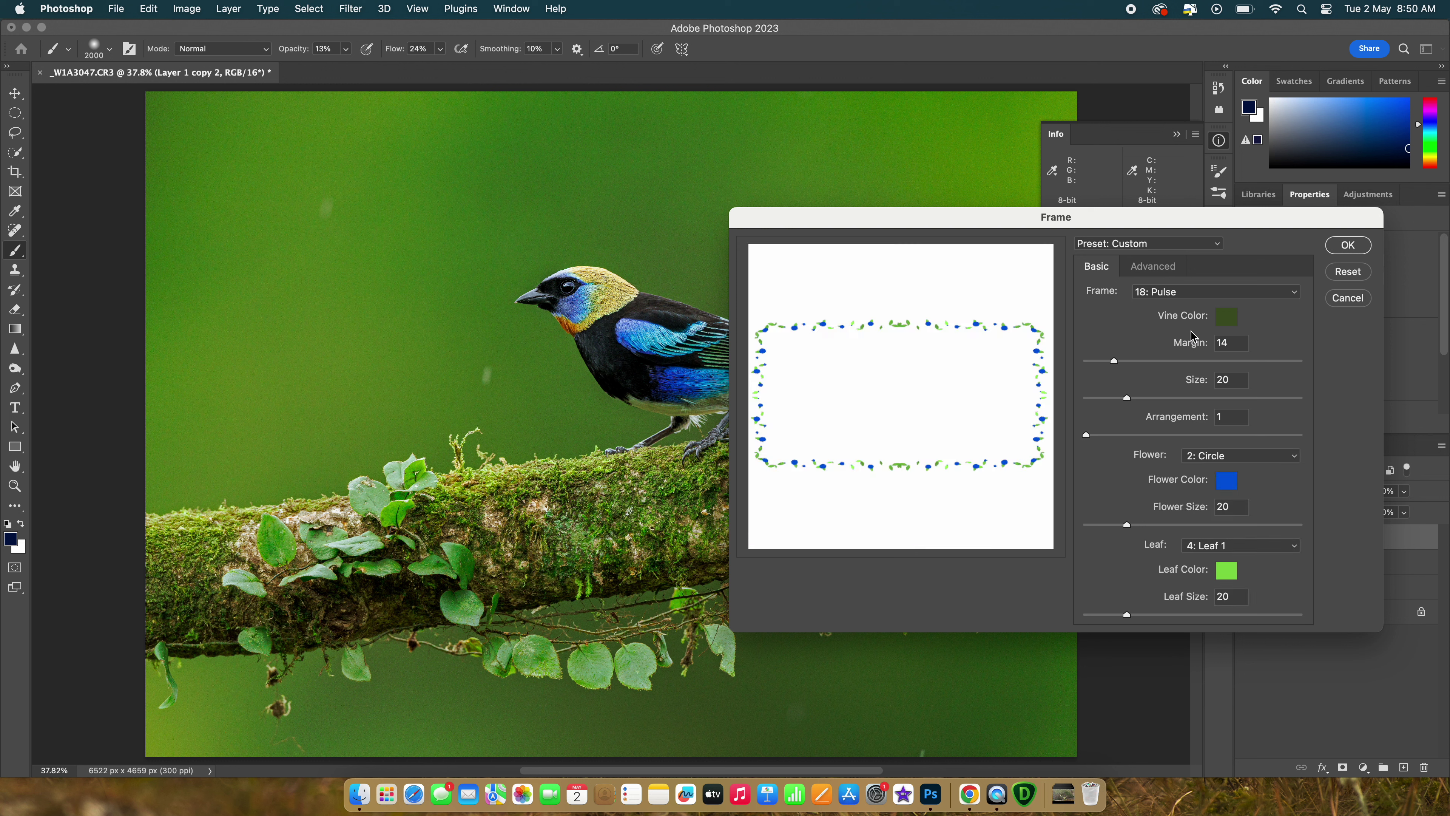
pyautogui.click(1357, 245)
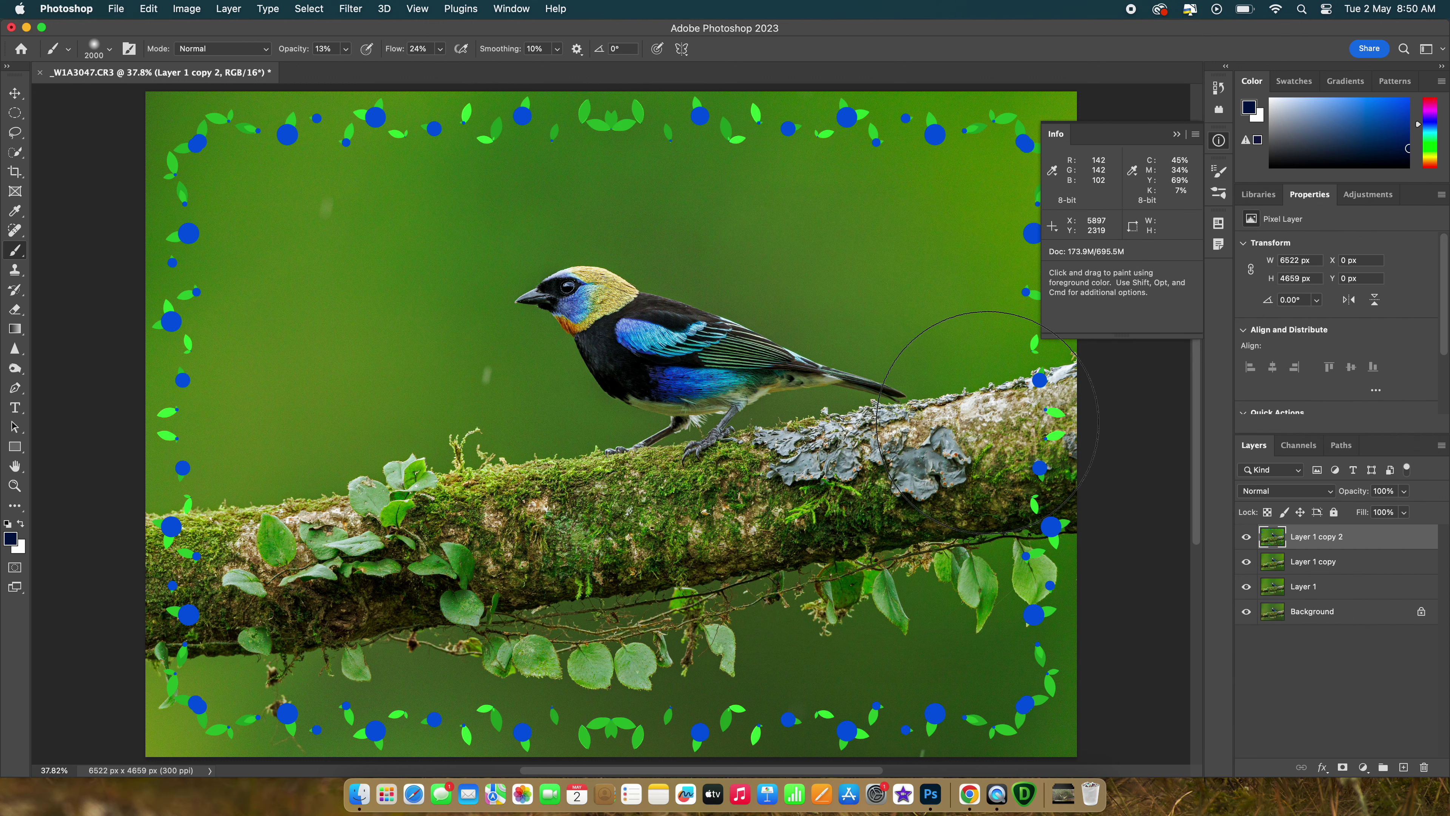
pyautogui.press('super+z')
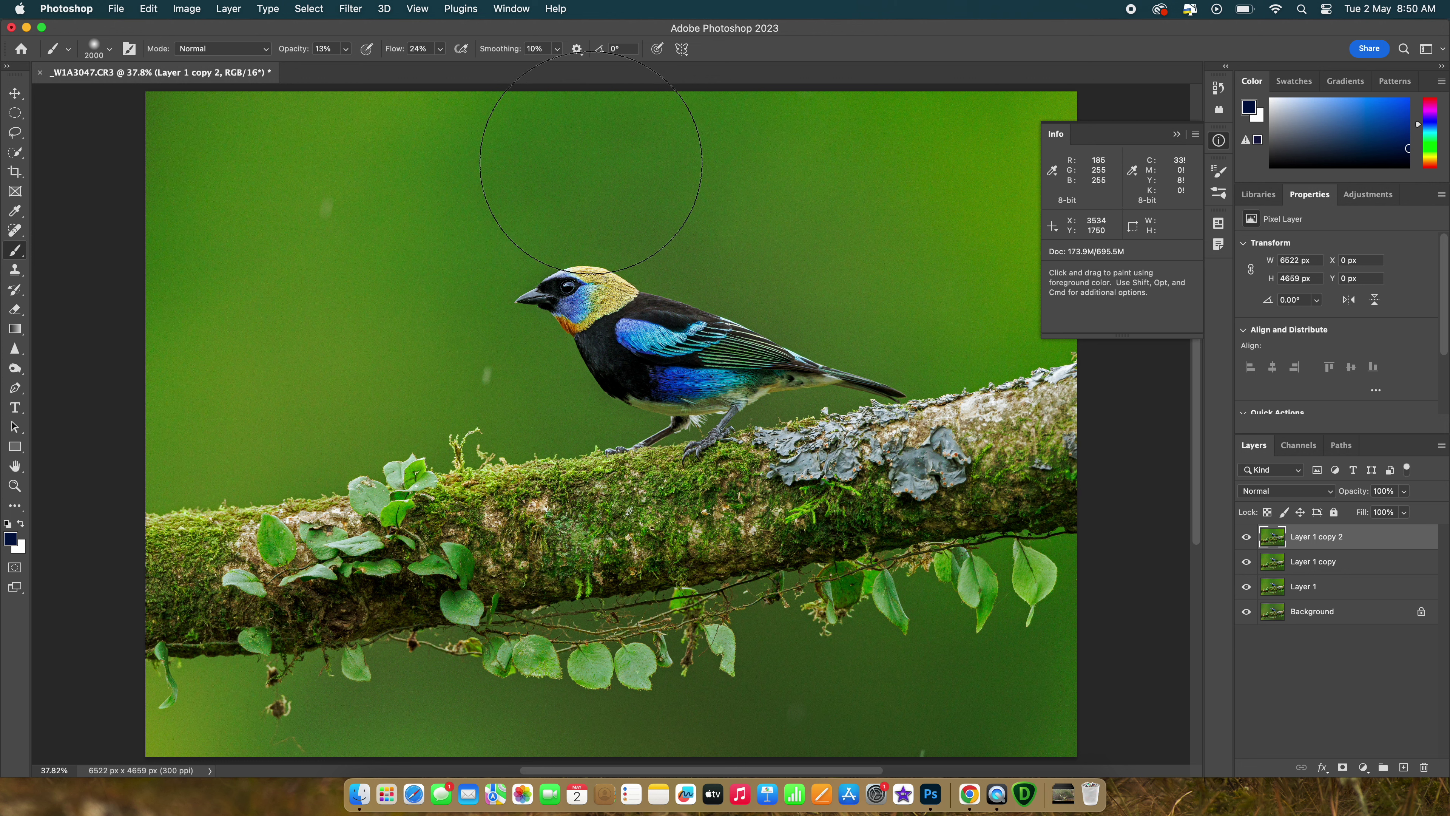
# In the Camera Raw Filter's global colour grading, try a slight blue tint, return its saturation to 0, and set luminance to +7.
pyautogui.click(355, 9)
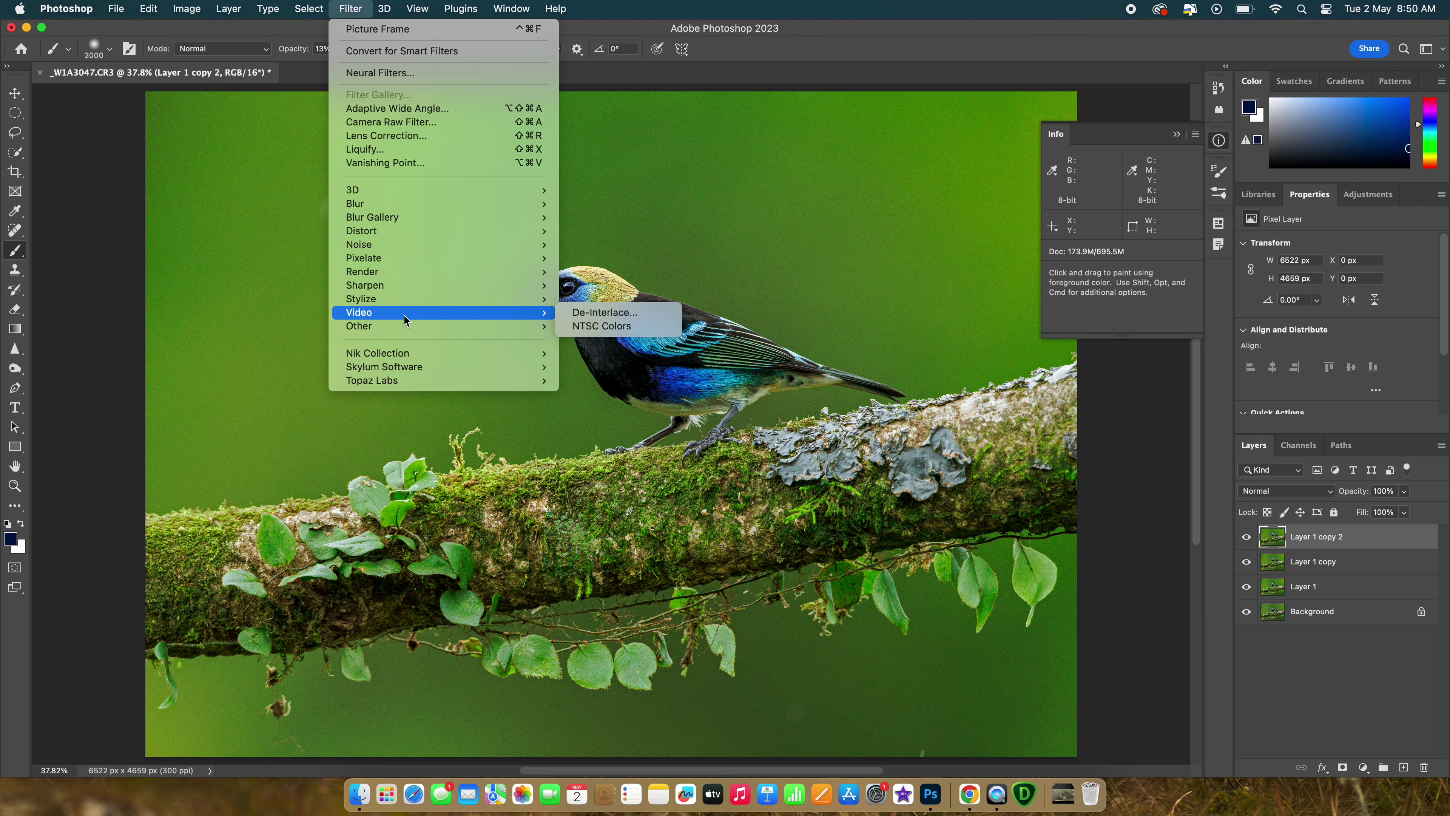
pyautogui.moveTo(410, 202)
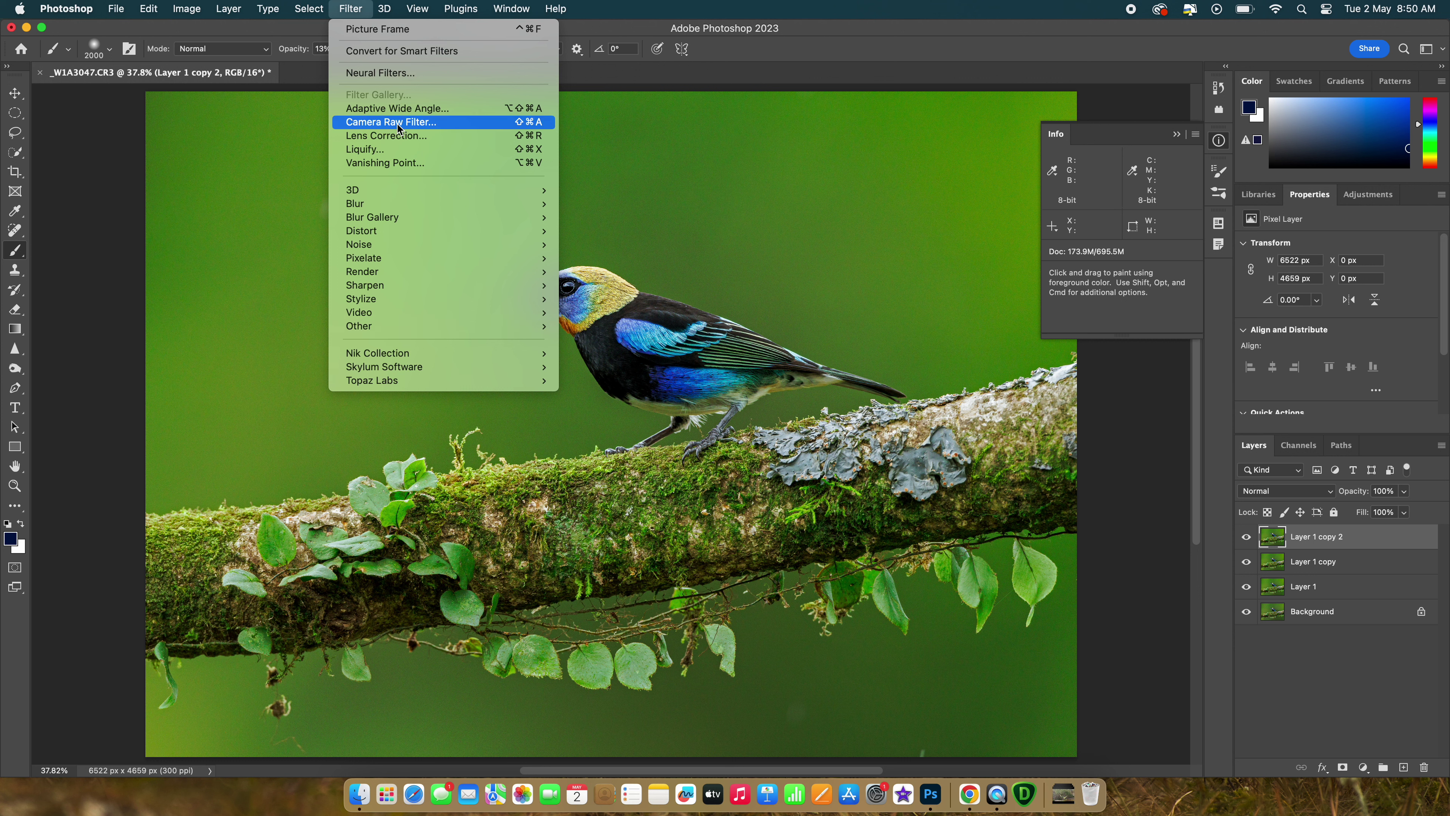
pyautogui.click(400, 123)
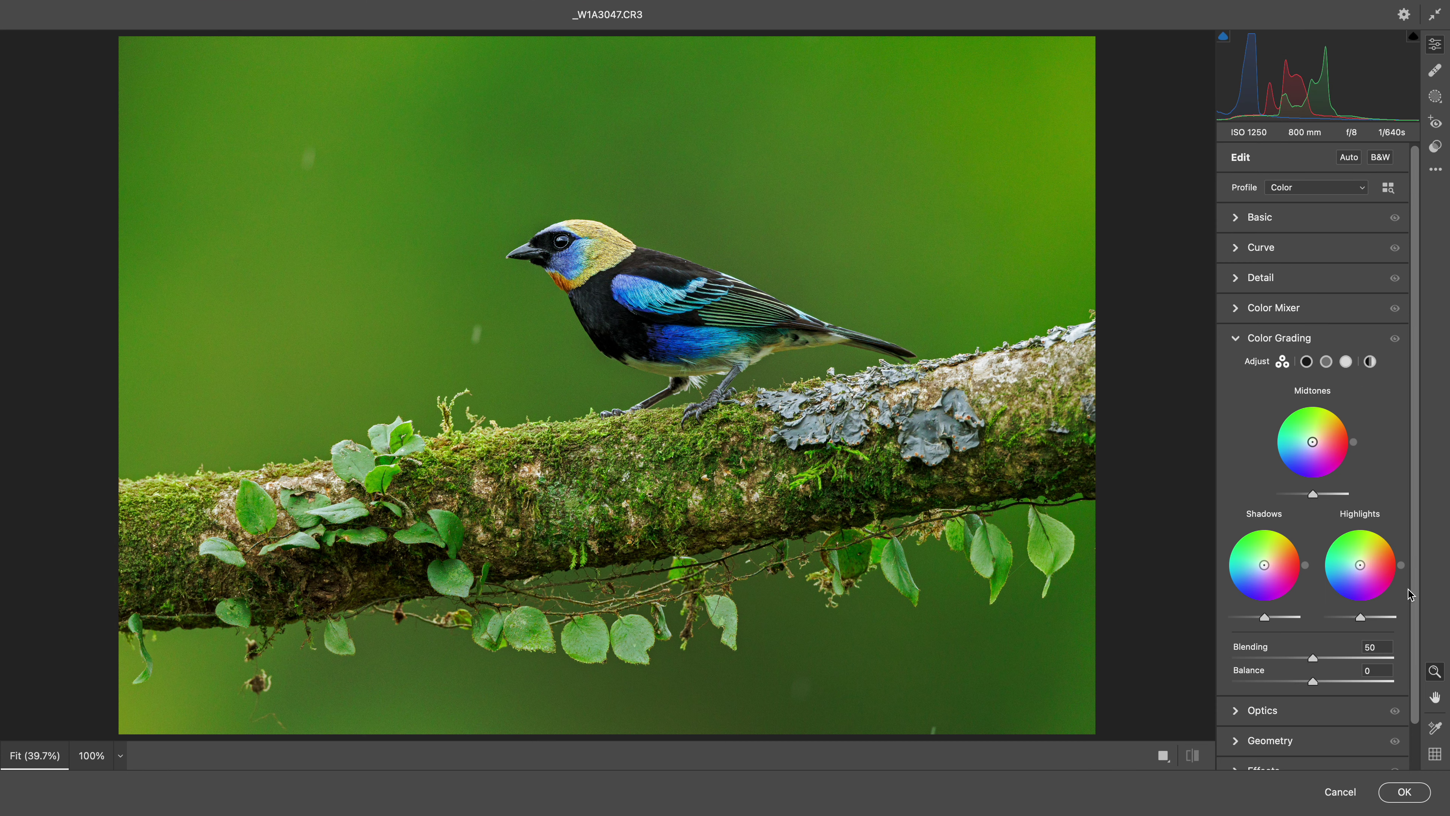
pyautogui.click(1370, 361)
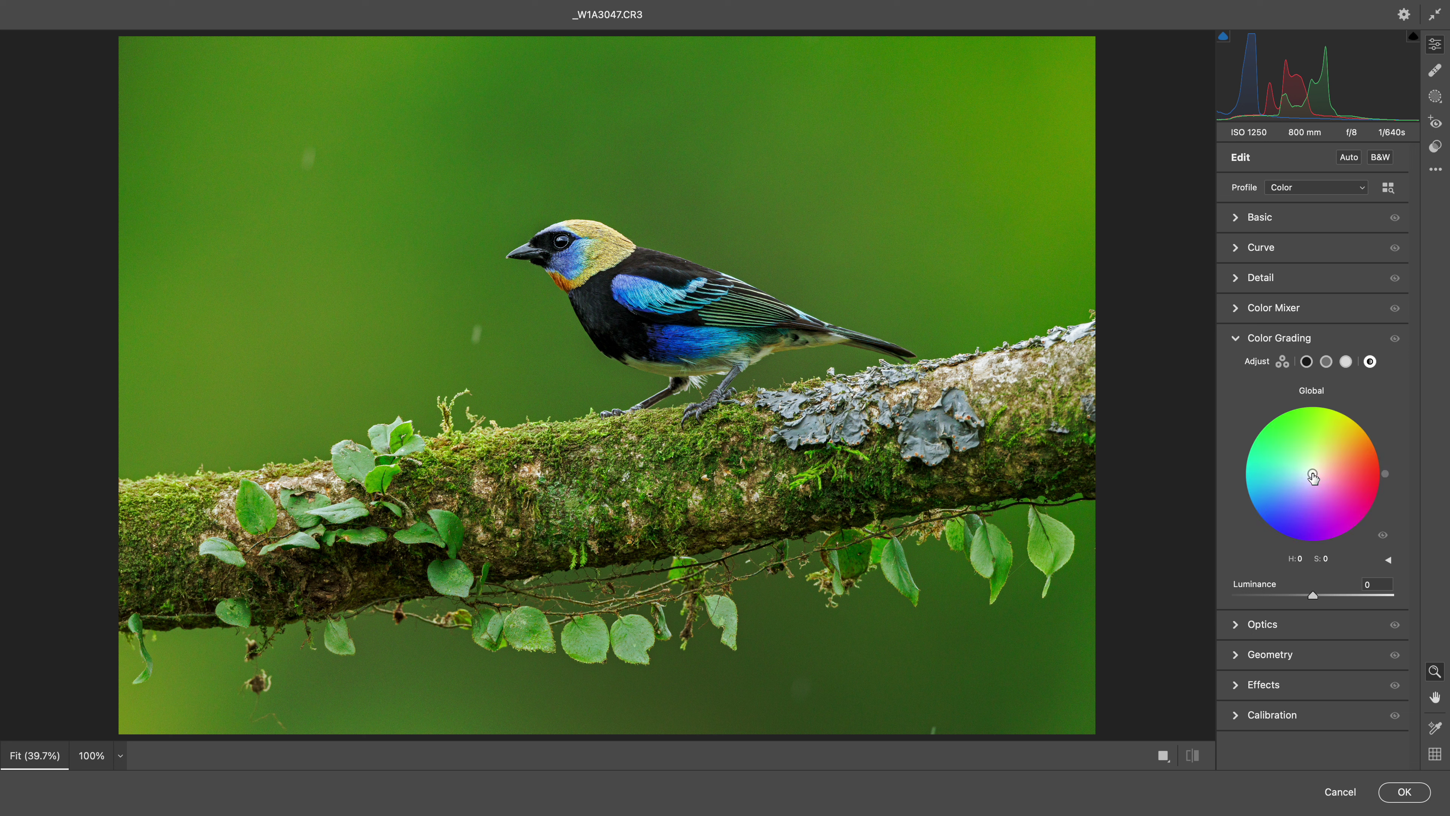
pyautogui.moveTo(1314, 474); pyautogui.dragTo(1307, 481)
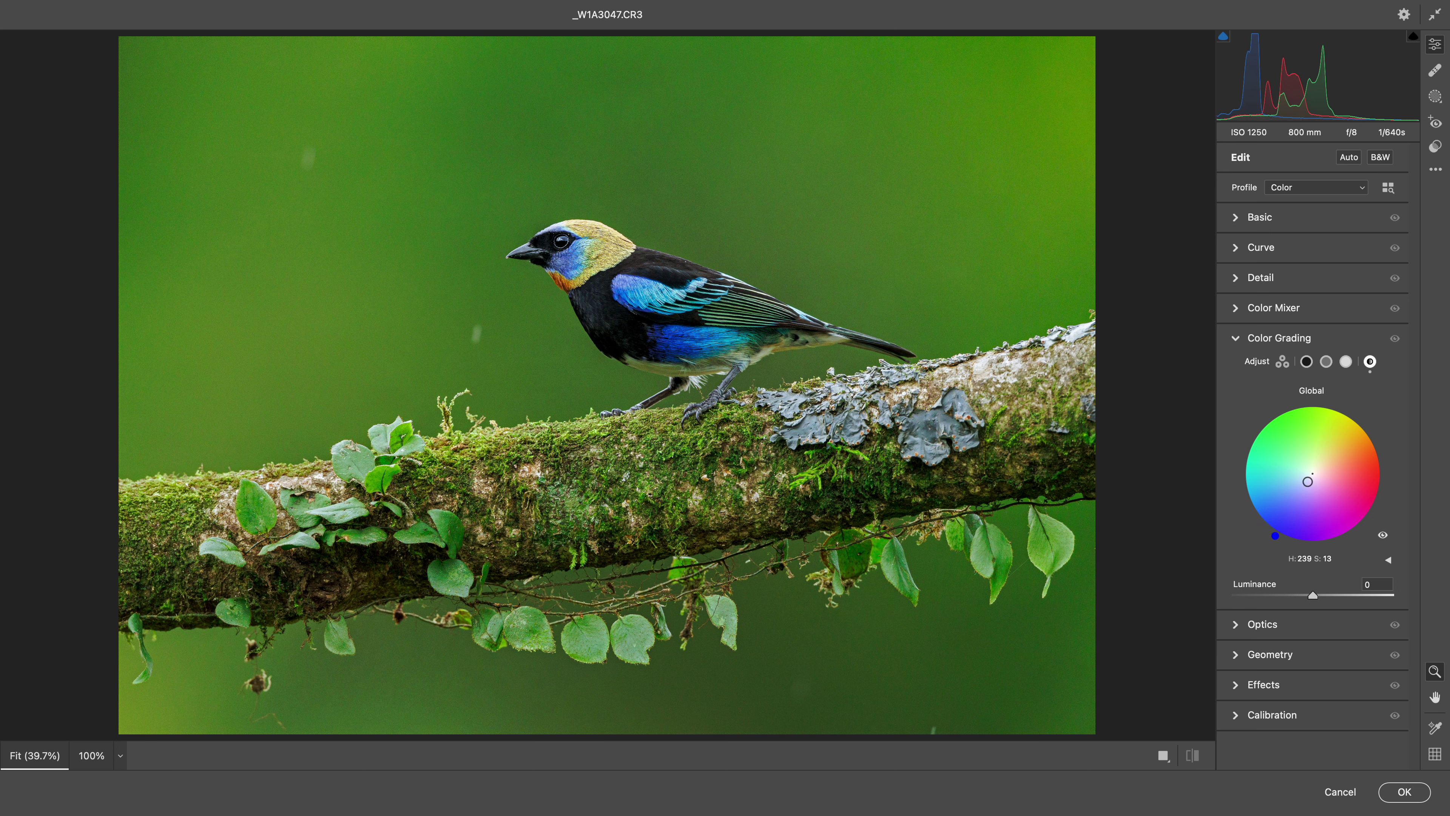
pyautogui.moveTo(1313, 596)
pyautogui.mouseDown()
pyautogui.moveTo(1331, 595)
pyautogui.moveTo(1318, 596)
pyautogui.mouseUp()
pyautogui.moveTo(1307, 481); pyautogui.dragTo(1313, 474)
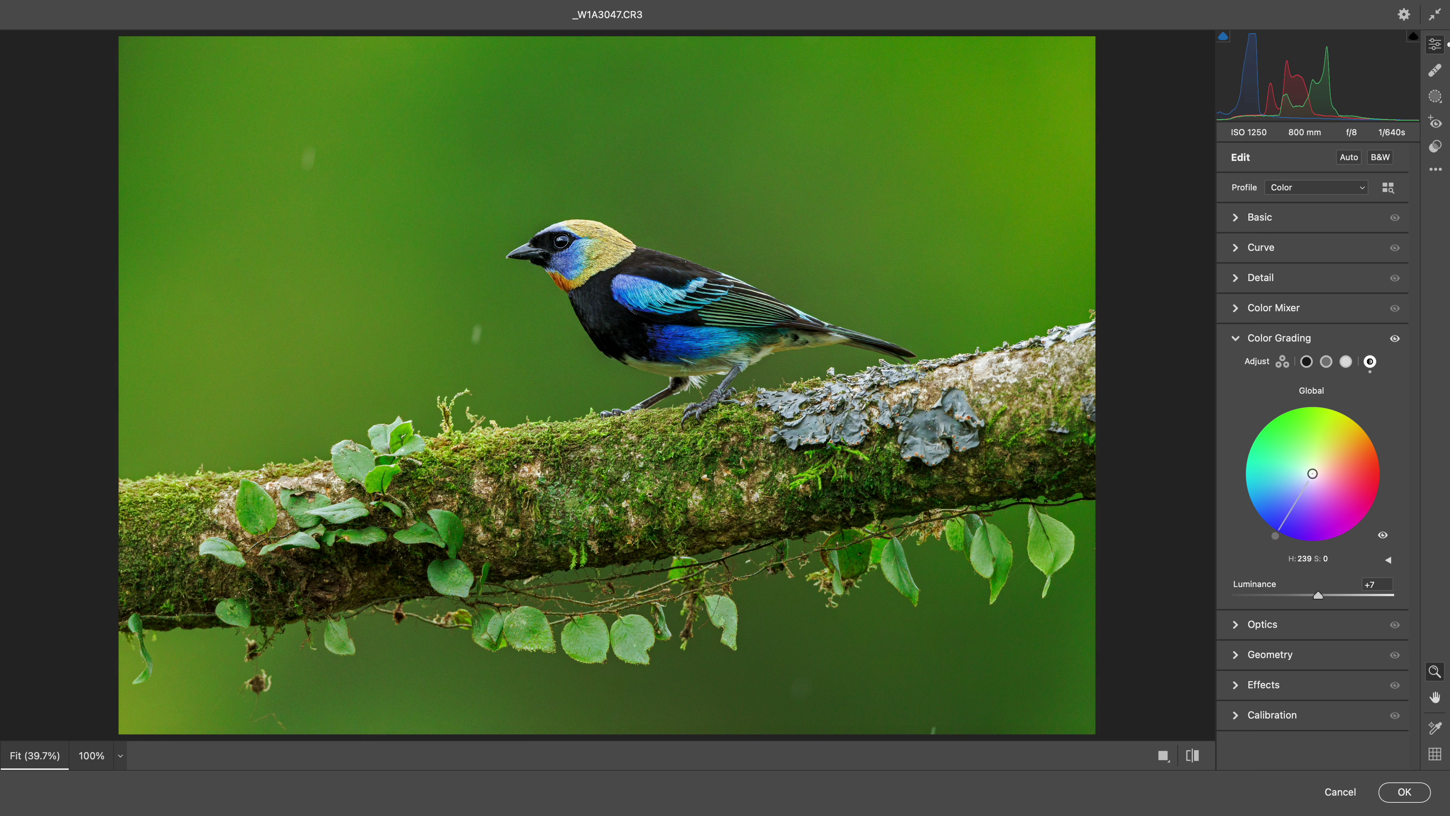
pyautogui.click(1273, 716)
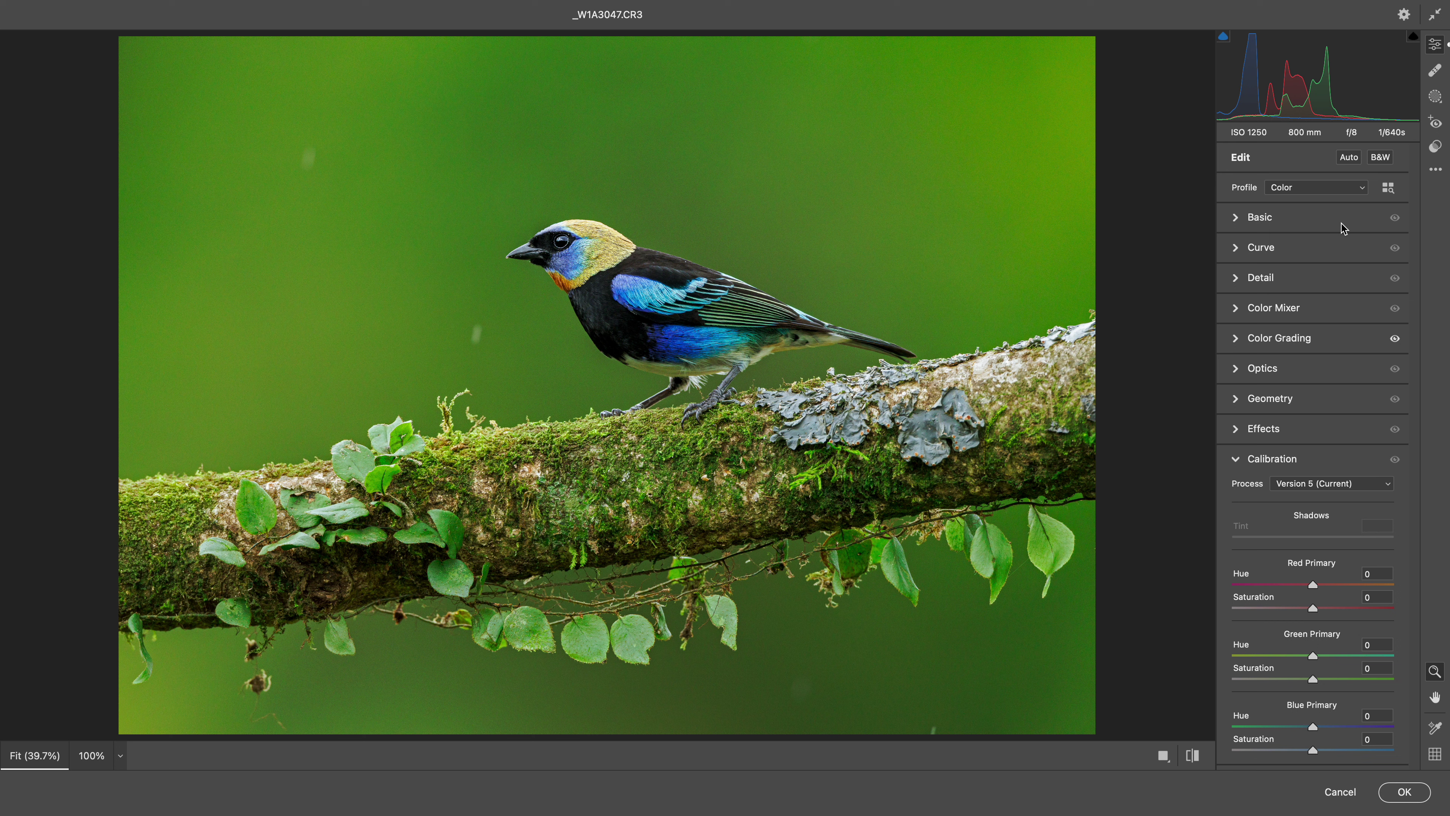
pyautogui.click(1320, 247)
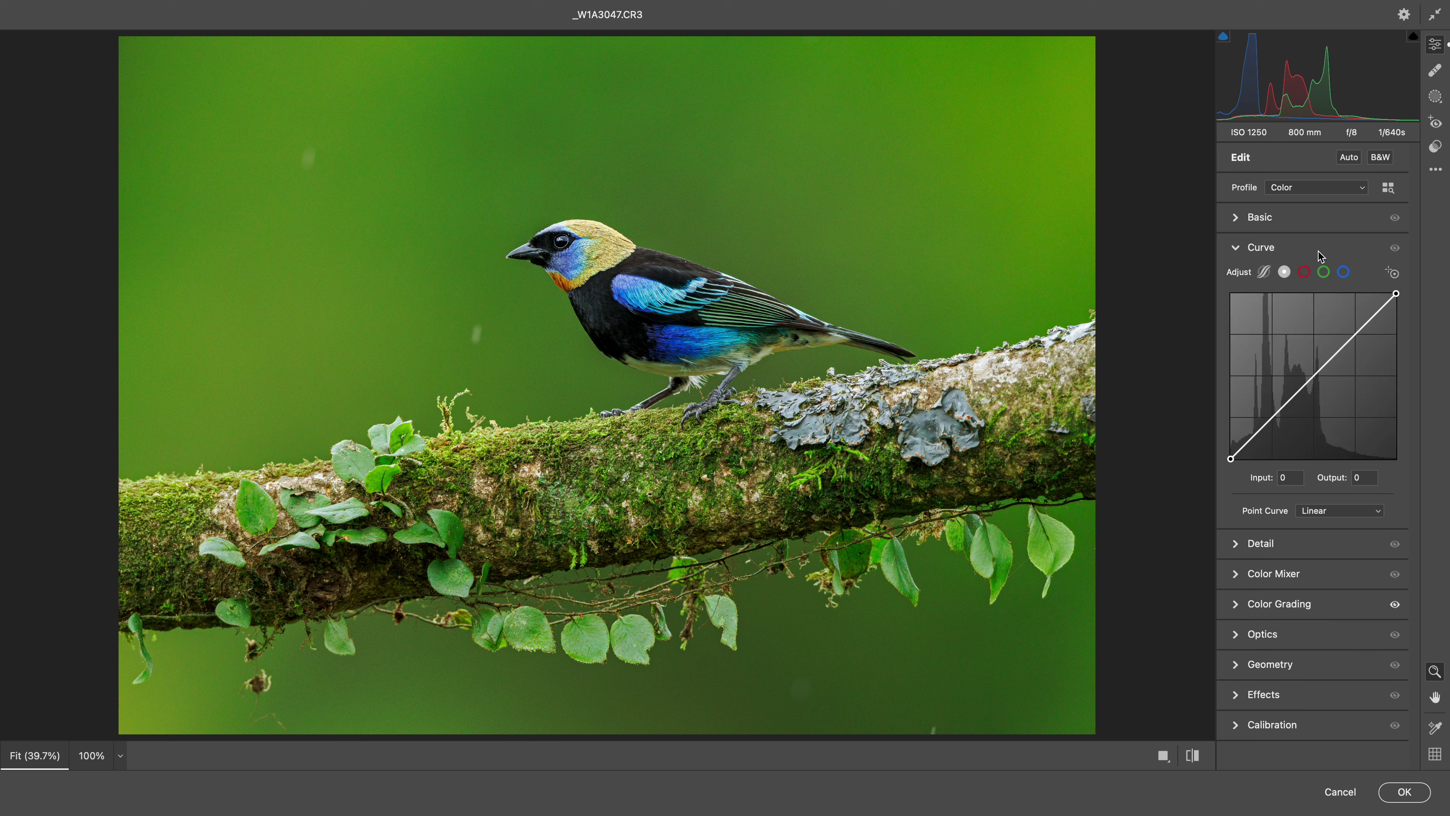
pyautogui.click(1285, 220)
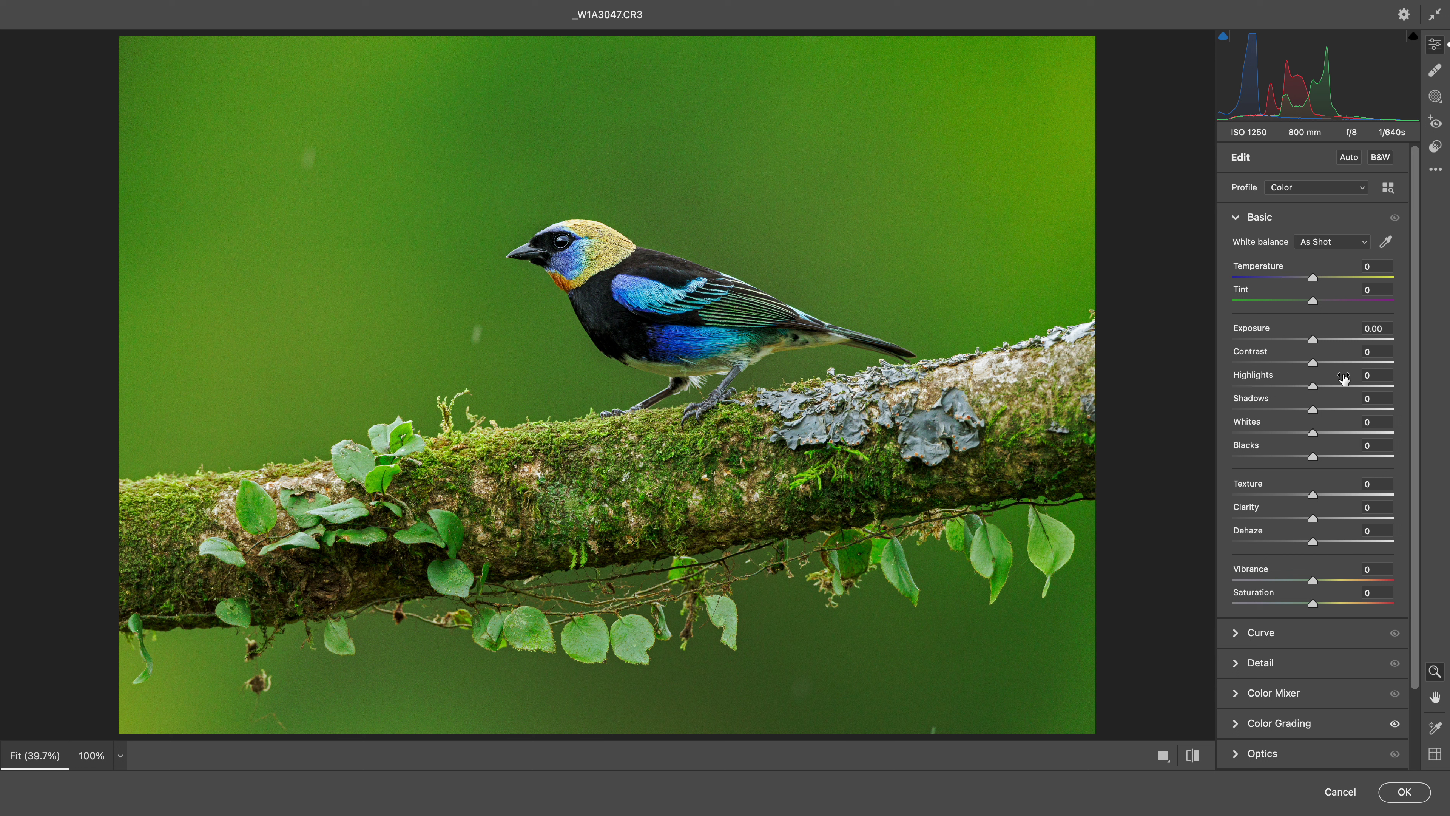
# Choose the Adaptive: Portrait preset Enhance Portrait at 100 and apply the Camera Raw changes to the layer.
pyautogui.click(1436, 146)
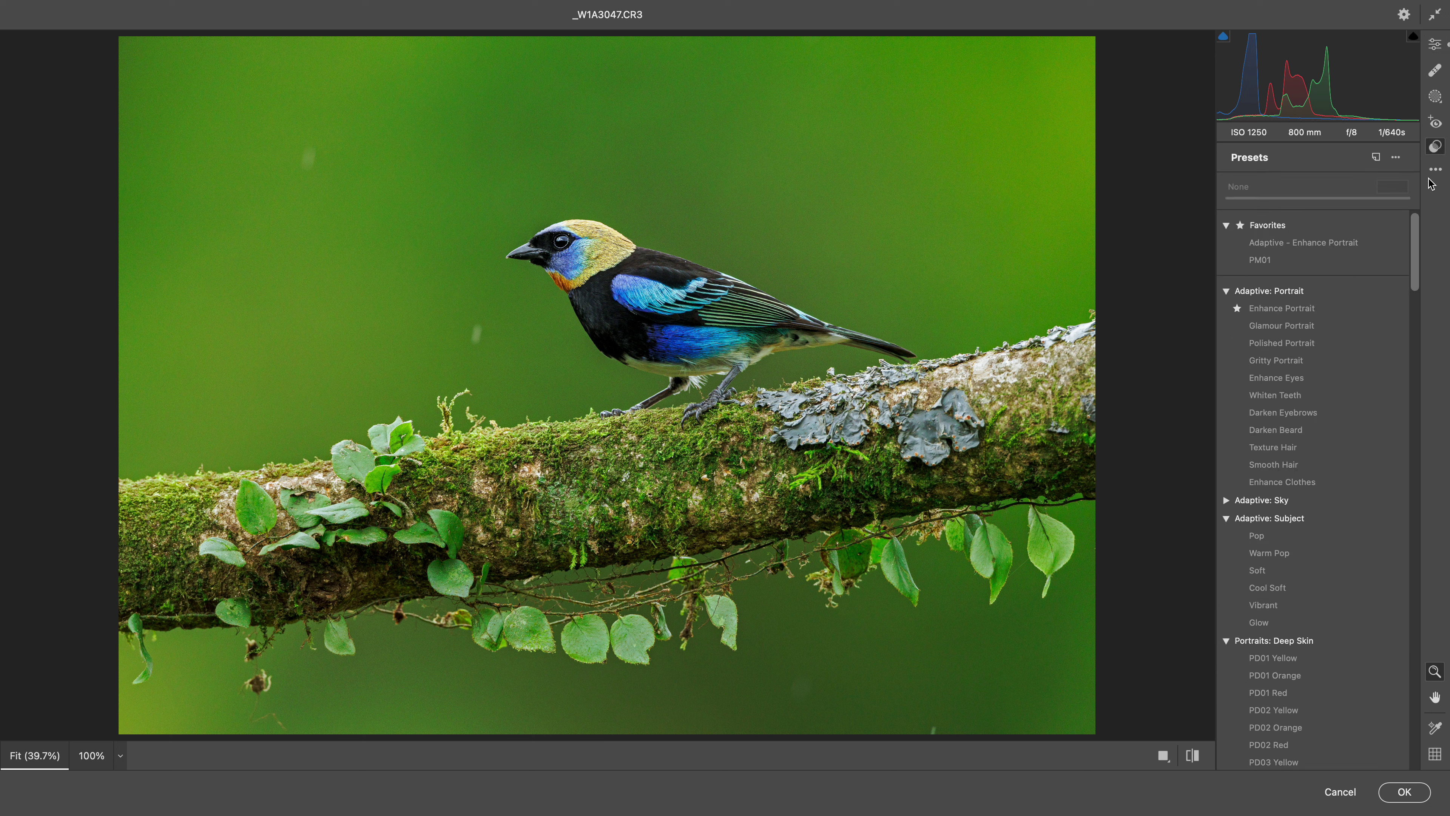
pyautogui.click(1291, 311)
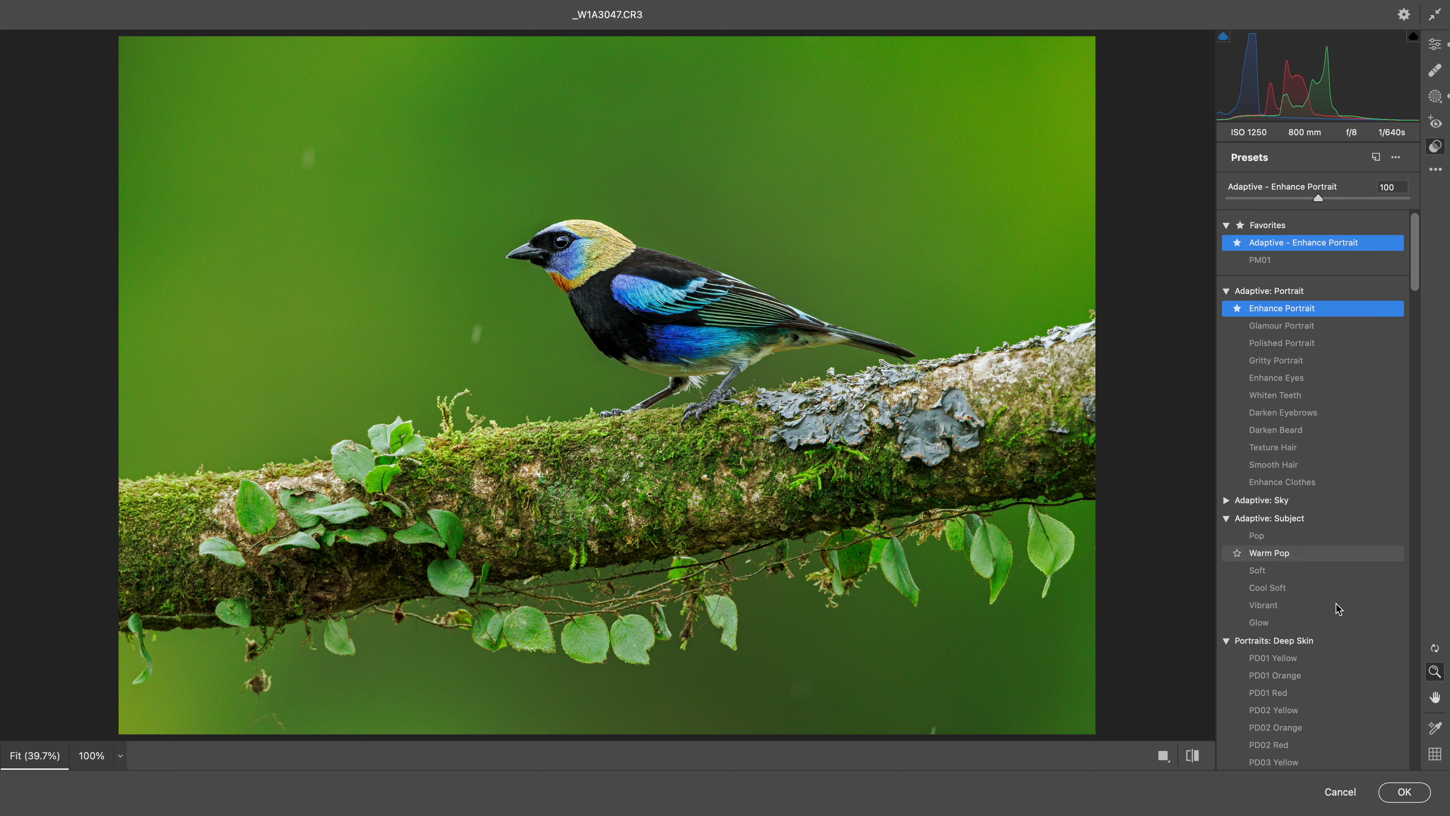
pyautogui.click(1401, 793)
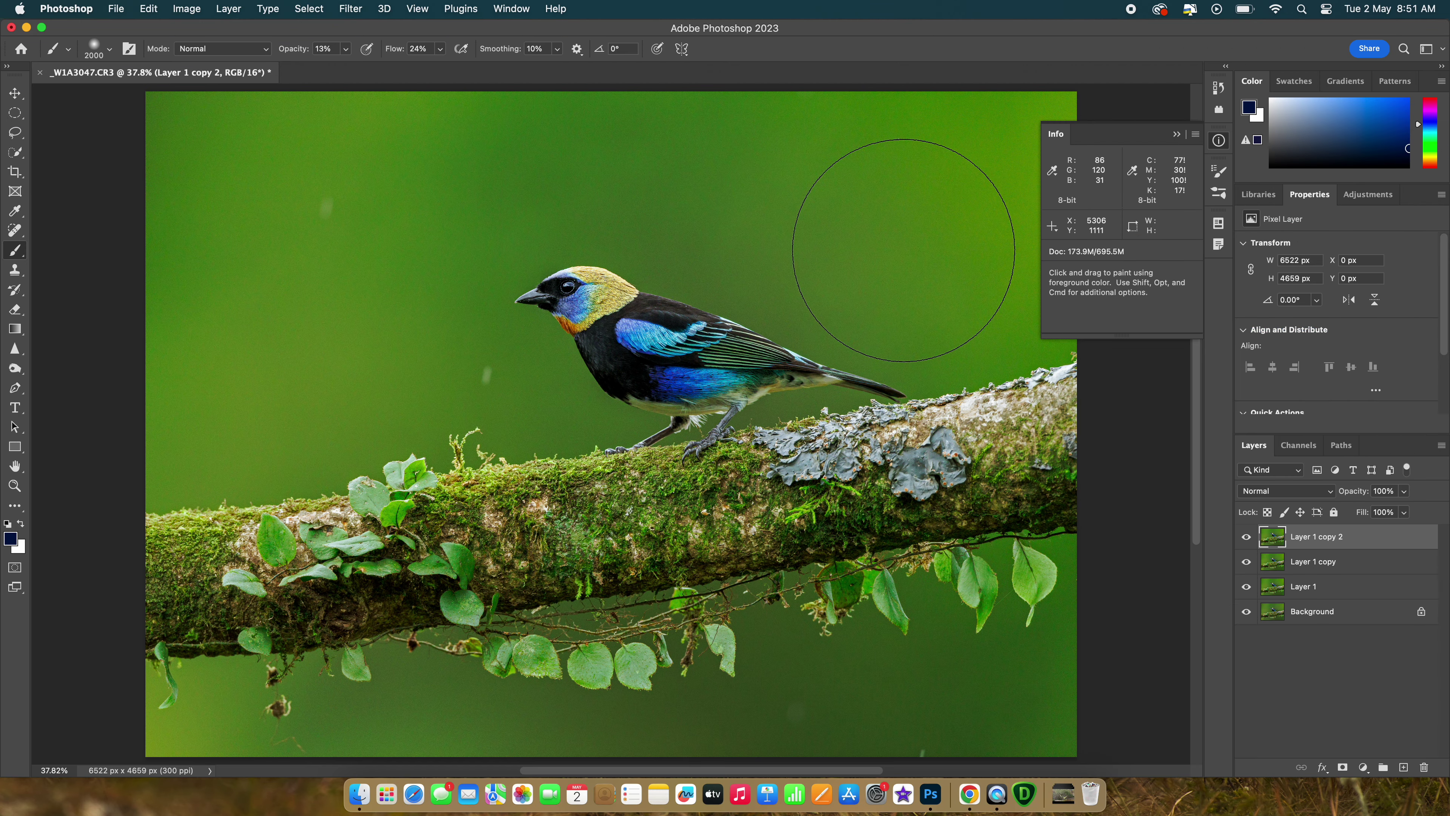
# Duplicate the graded layer and denoise the copy in Topaz DeNoise AI with the Low Light model, Remove Noise 44 and Enhance Sharpness 40.
pyautogui.press('super+j')
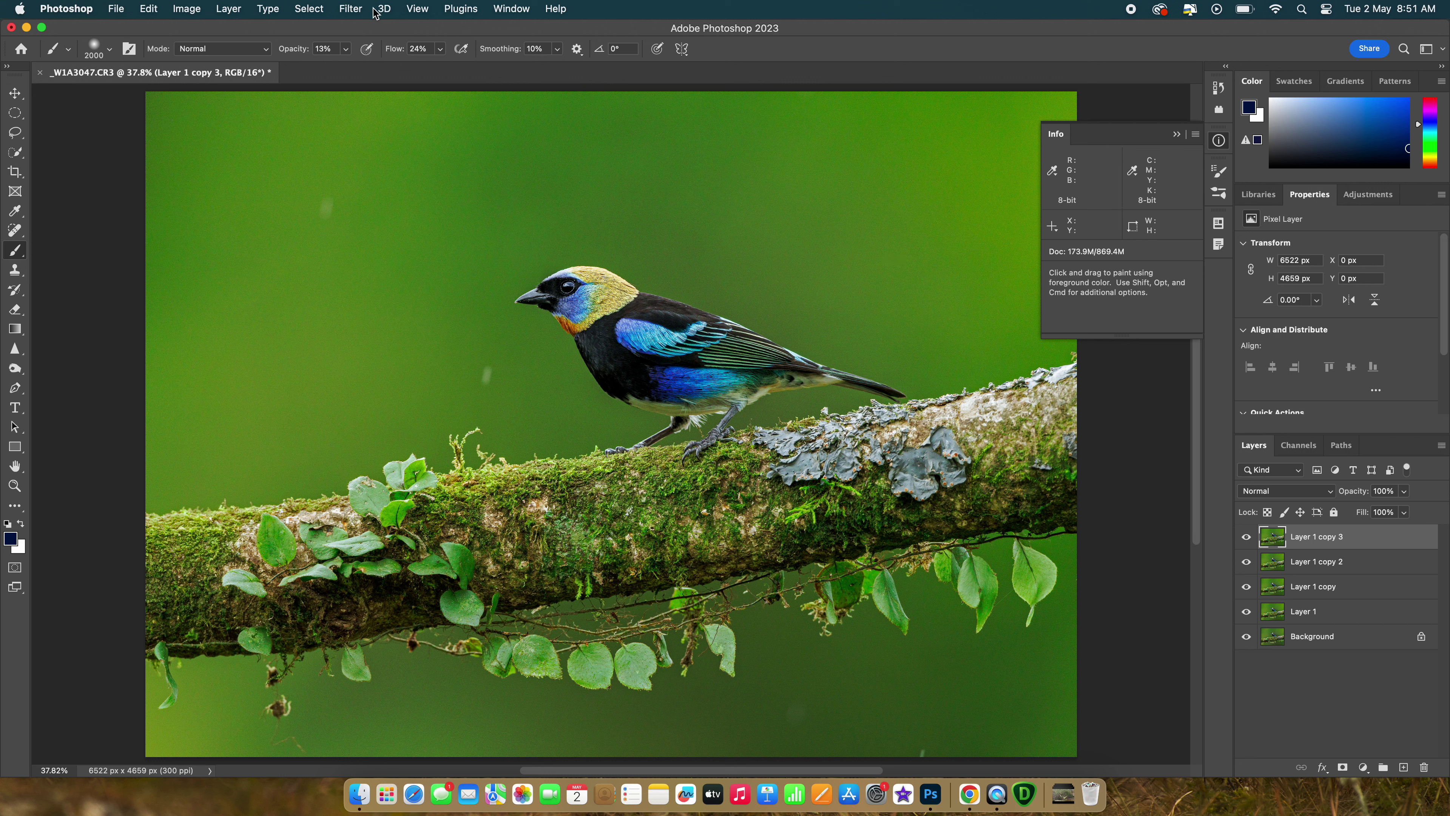
pyautogui.click(350, 10)
pyautogui.moveTo(462, 286)
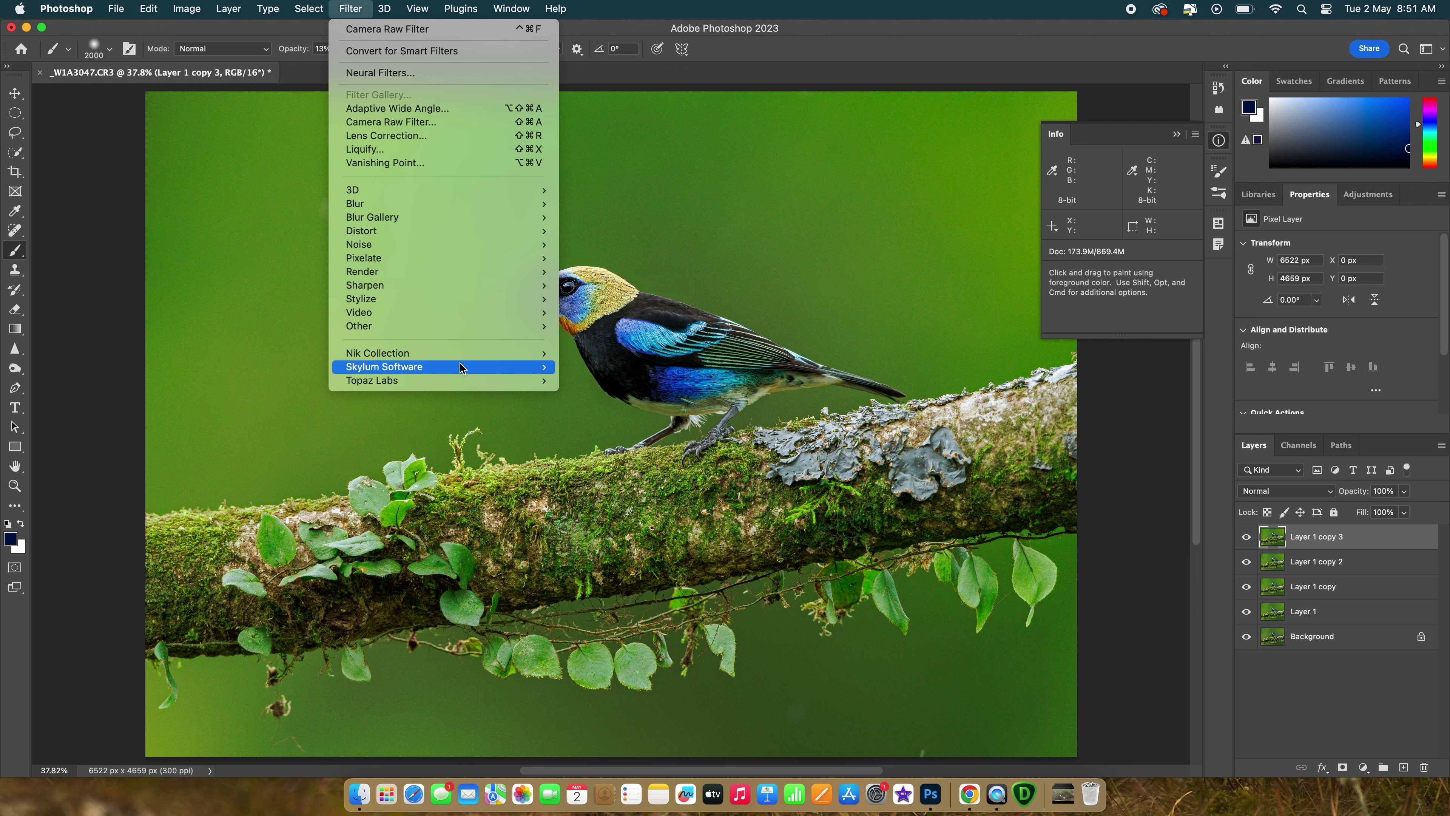
pyautogui.click(624, 381)
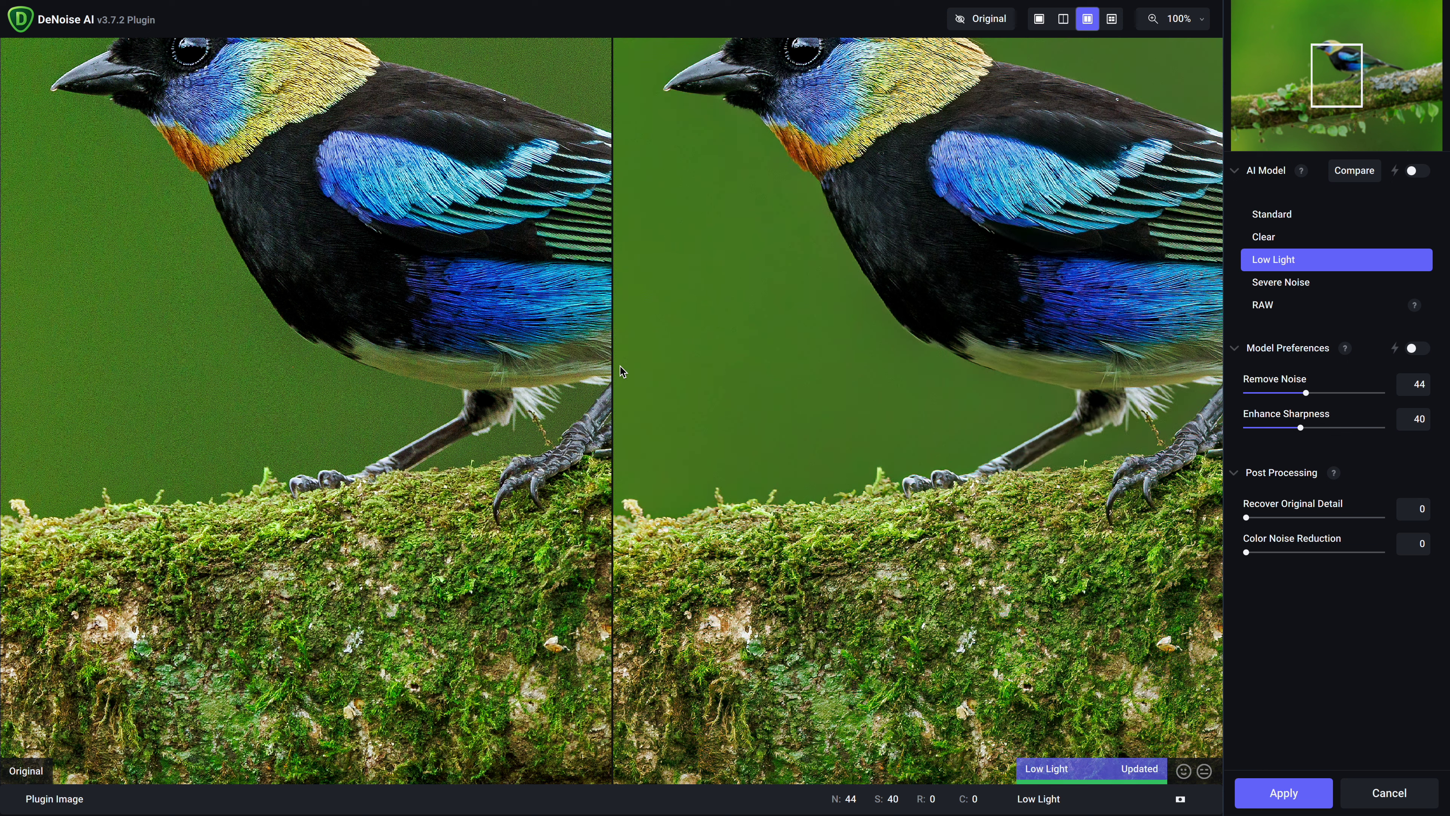
pyautogui.moveTo(976, 269); pyautogui.dragTo(822, 477)
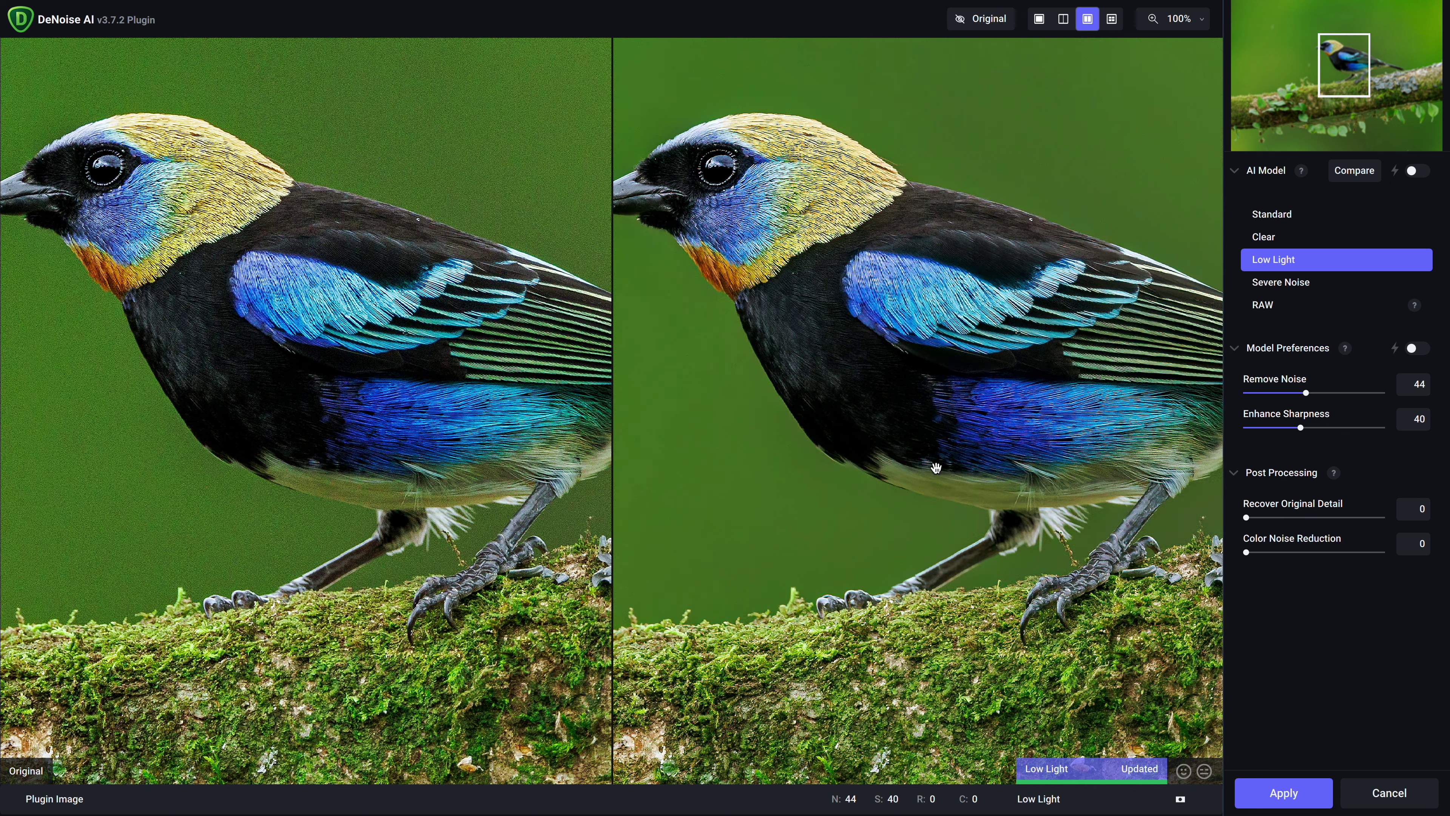
pyautogui.click(1270, 788)
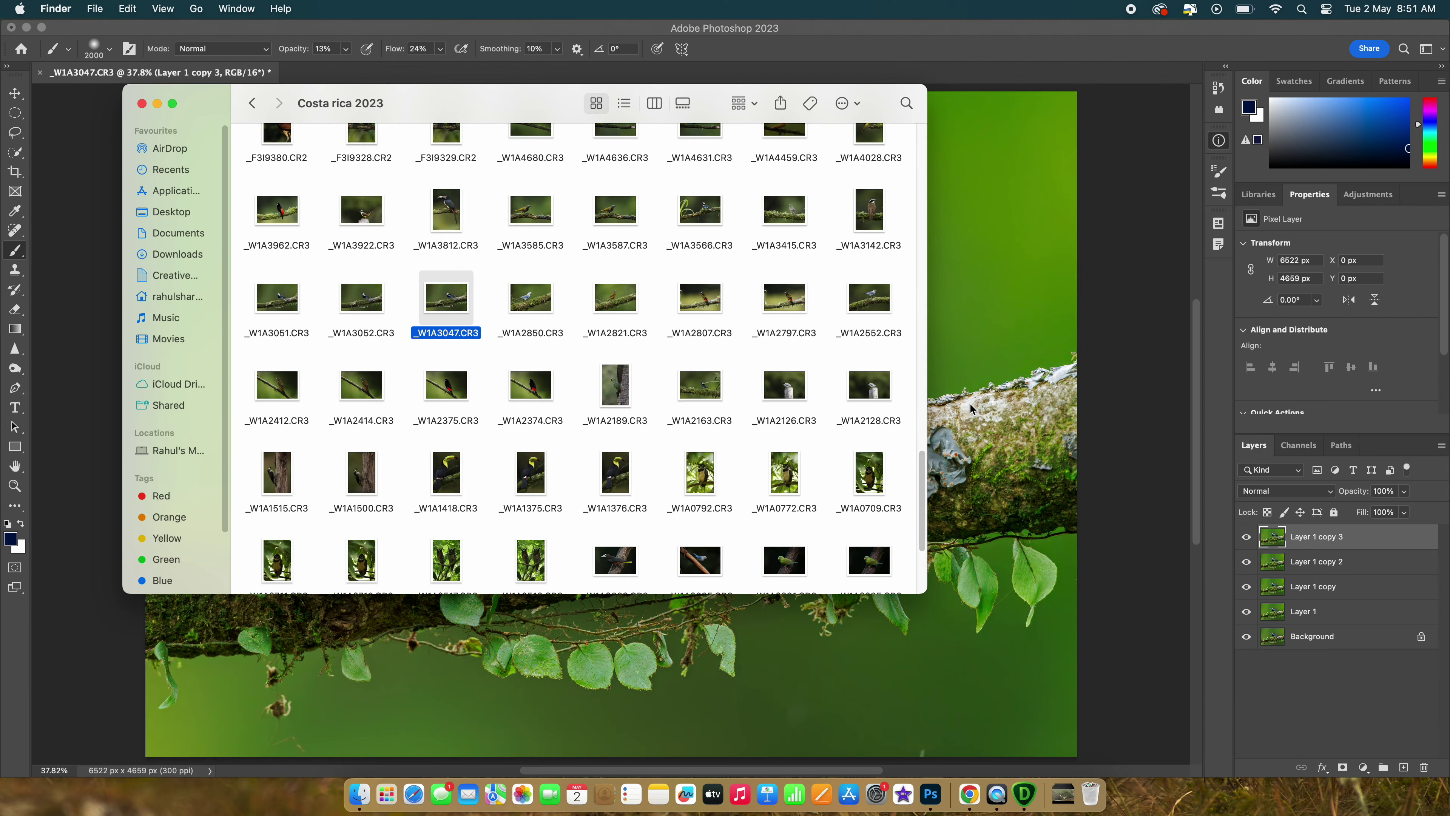
# Switch back to Photoshop, add a white layer mask to Layer 1 copy 3, and select the bird as the subject.
pyautogui.click(1321, 546)
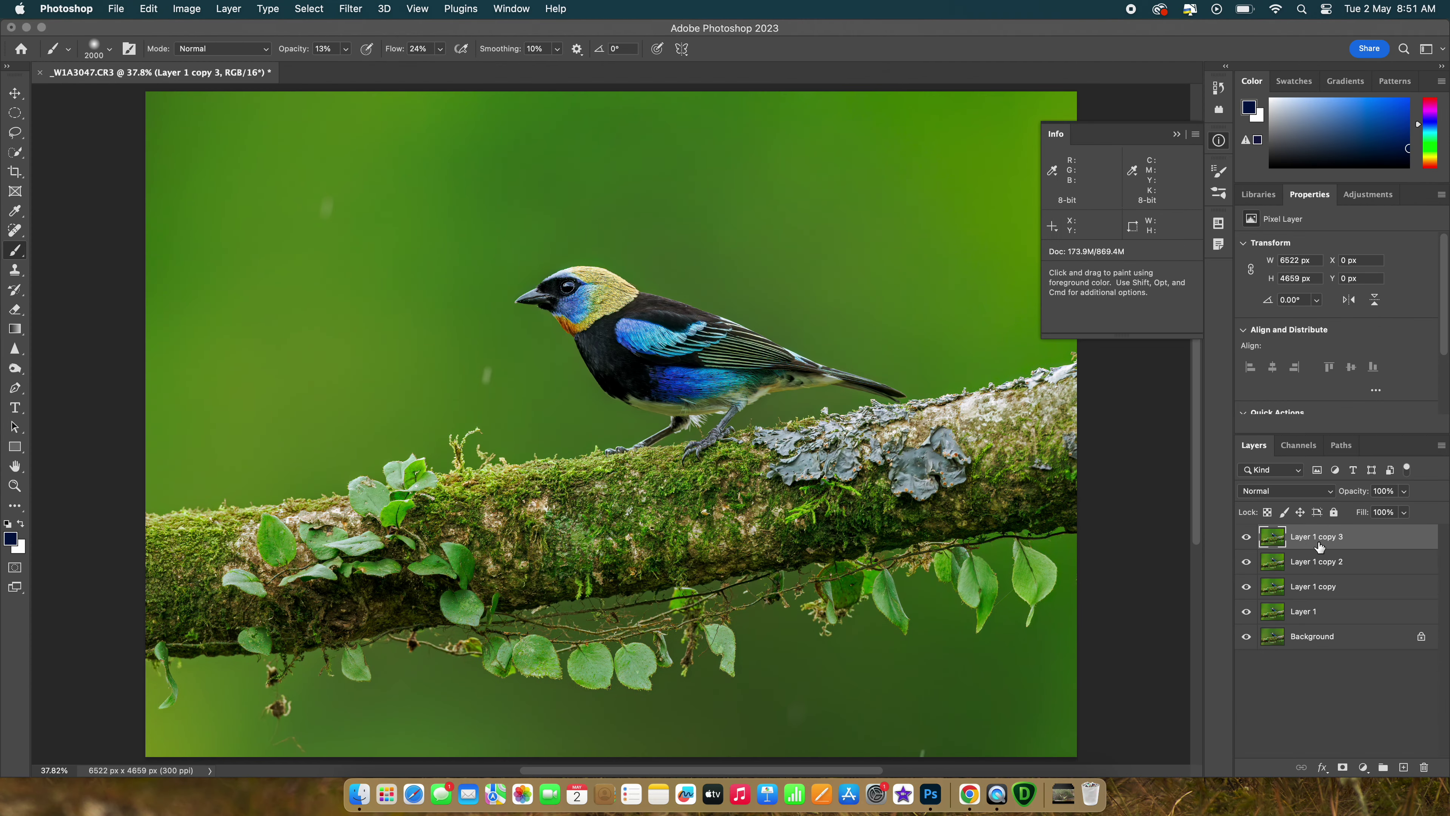
pyautogui.click(1342, 768)
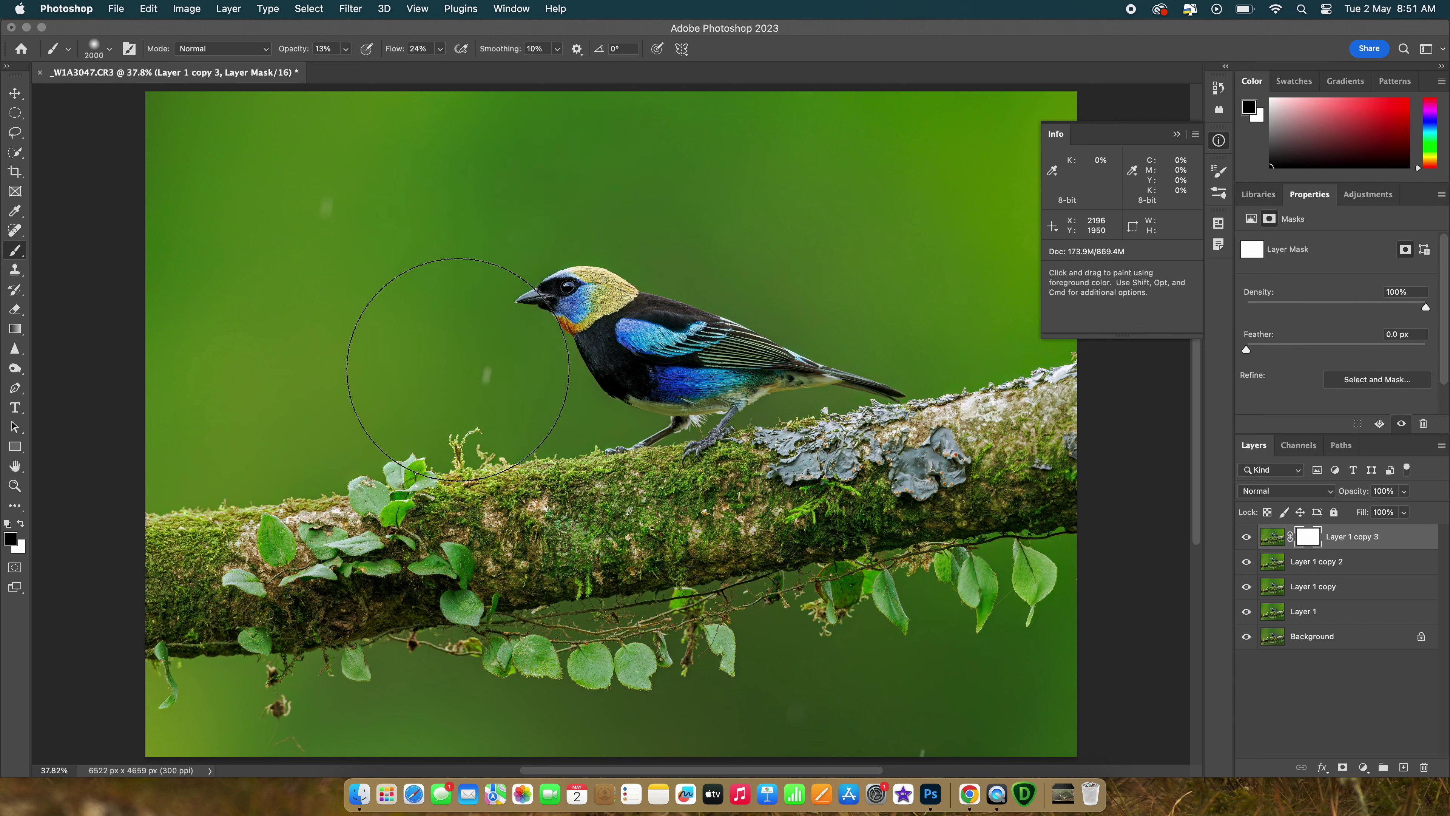
pyautogui.click(317, 9)
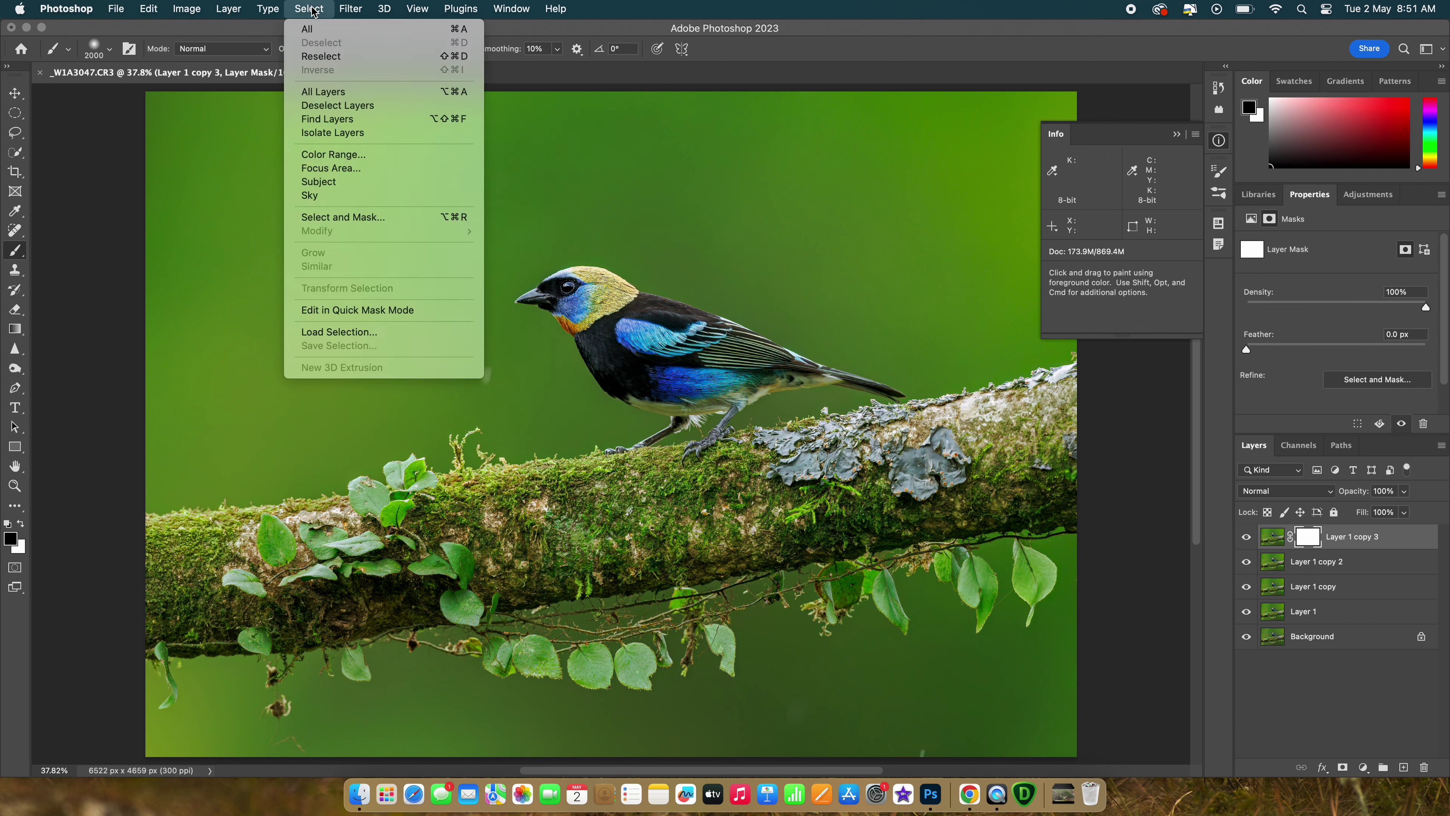
pyautogui.click(332, 181)
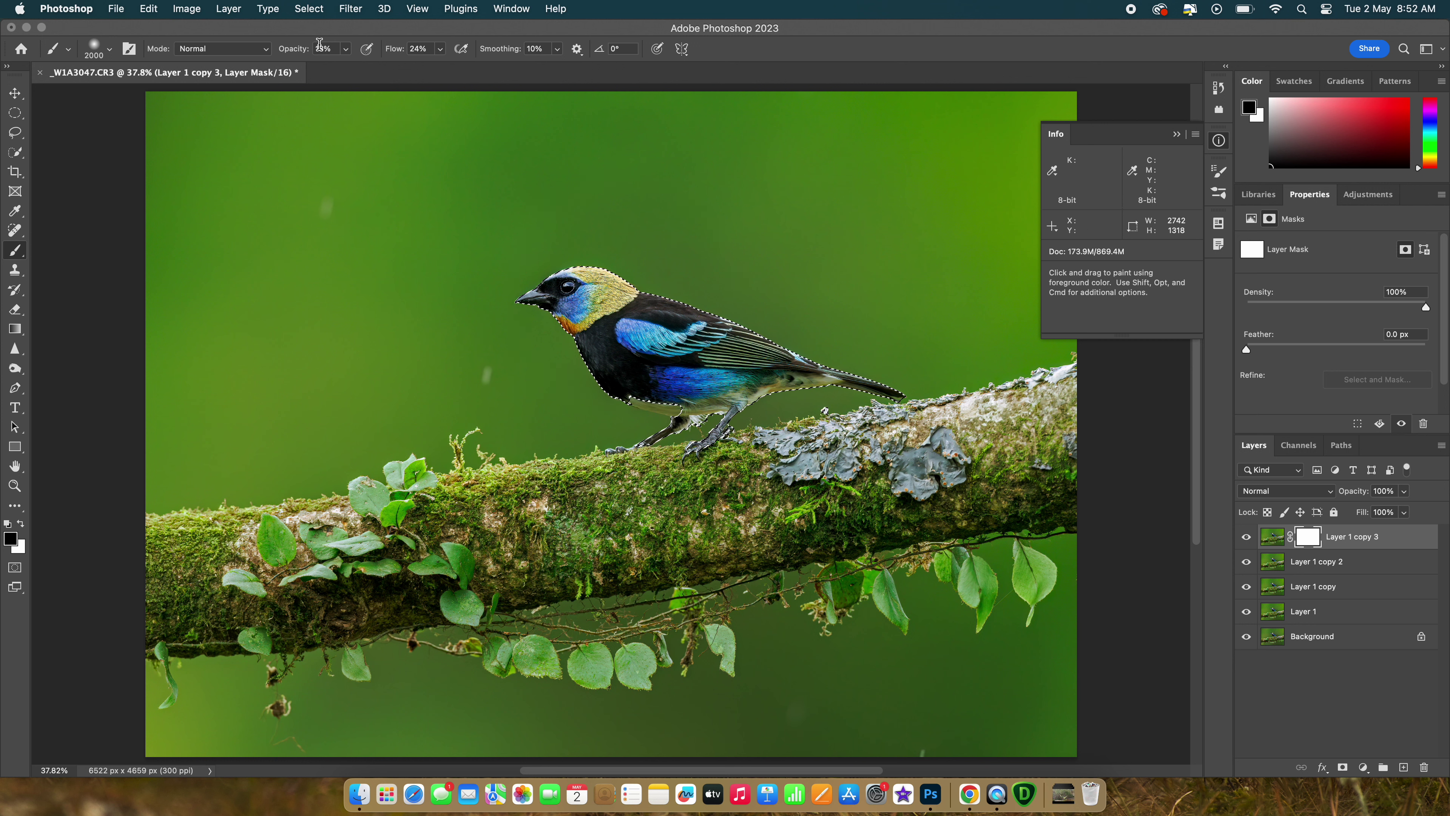
# Invert the selection to everything except the bird and paint the mask there with the soft 2000 px black brush at 13% opacity.
pyautogui.click(309, 8)
pyautogui.click(320, 70)
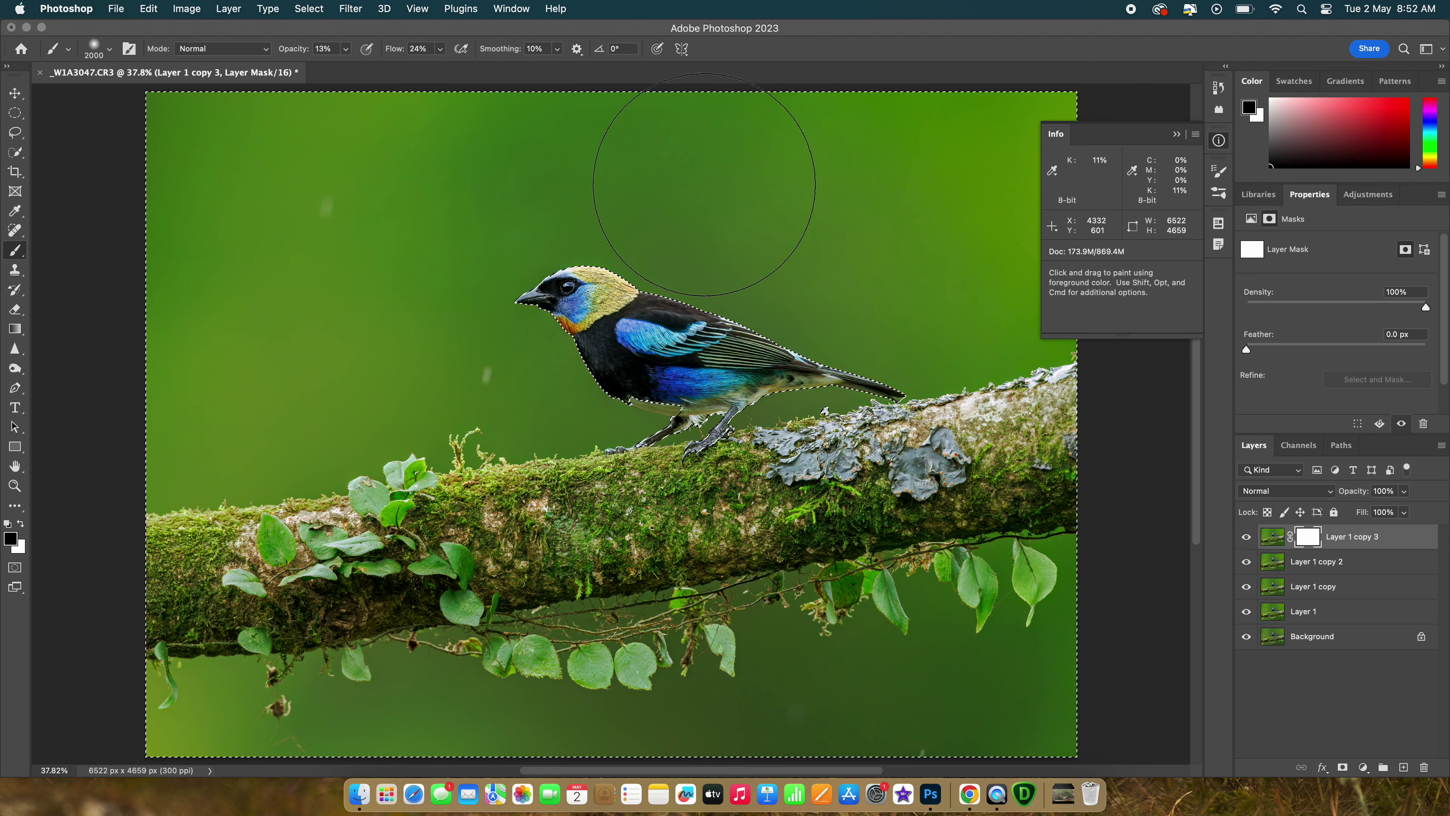
pyautogui.click(368, 504)
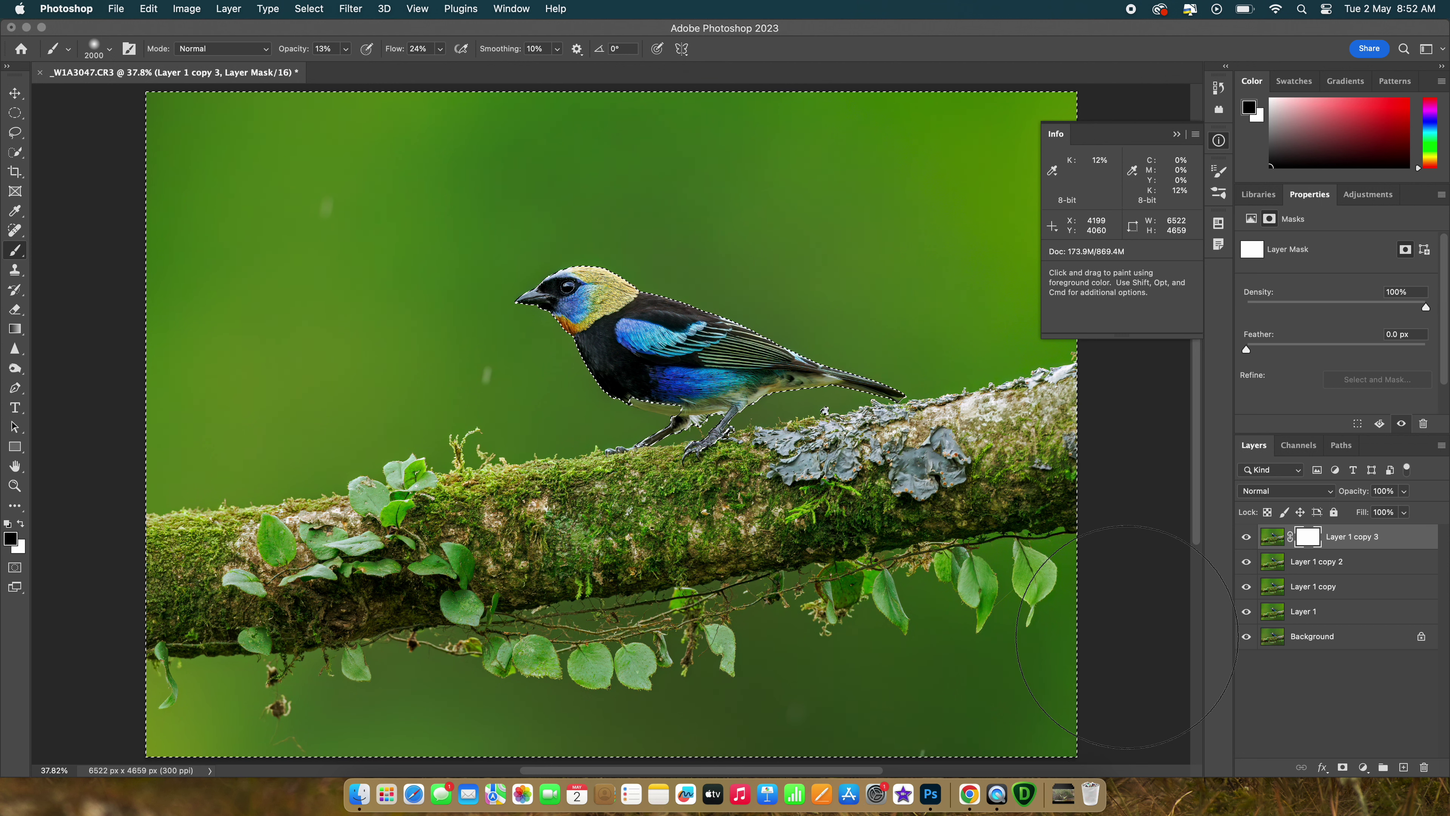
# Invert the selection back to the bird and paint the layer mask over its body with the soft black brush at 13% opacity.
pyautogui.press('super+1')
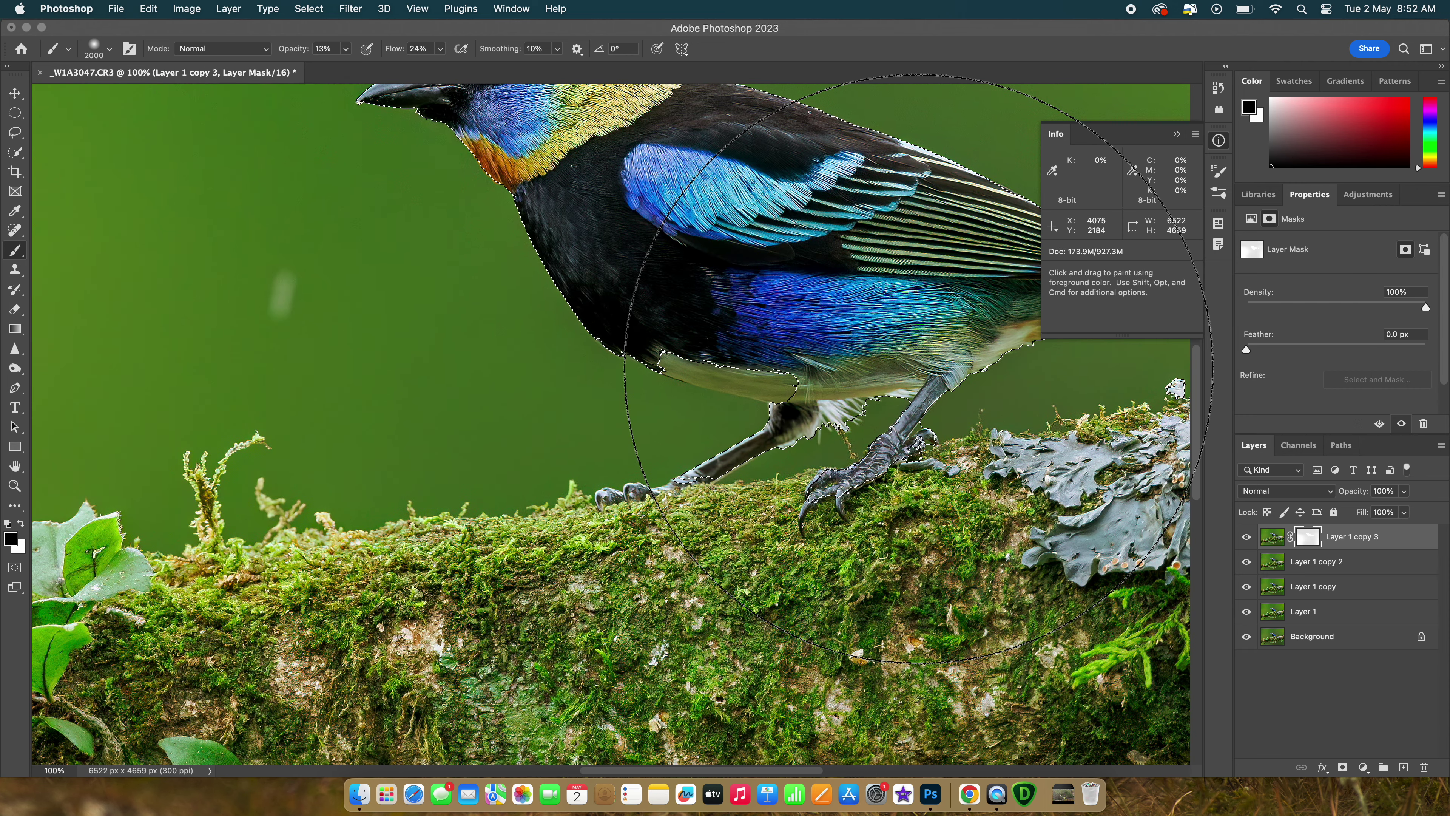
pyautogui.scroll(5, 913, 370)
pyautogui.scroll(2, 910, 377)
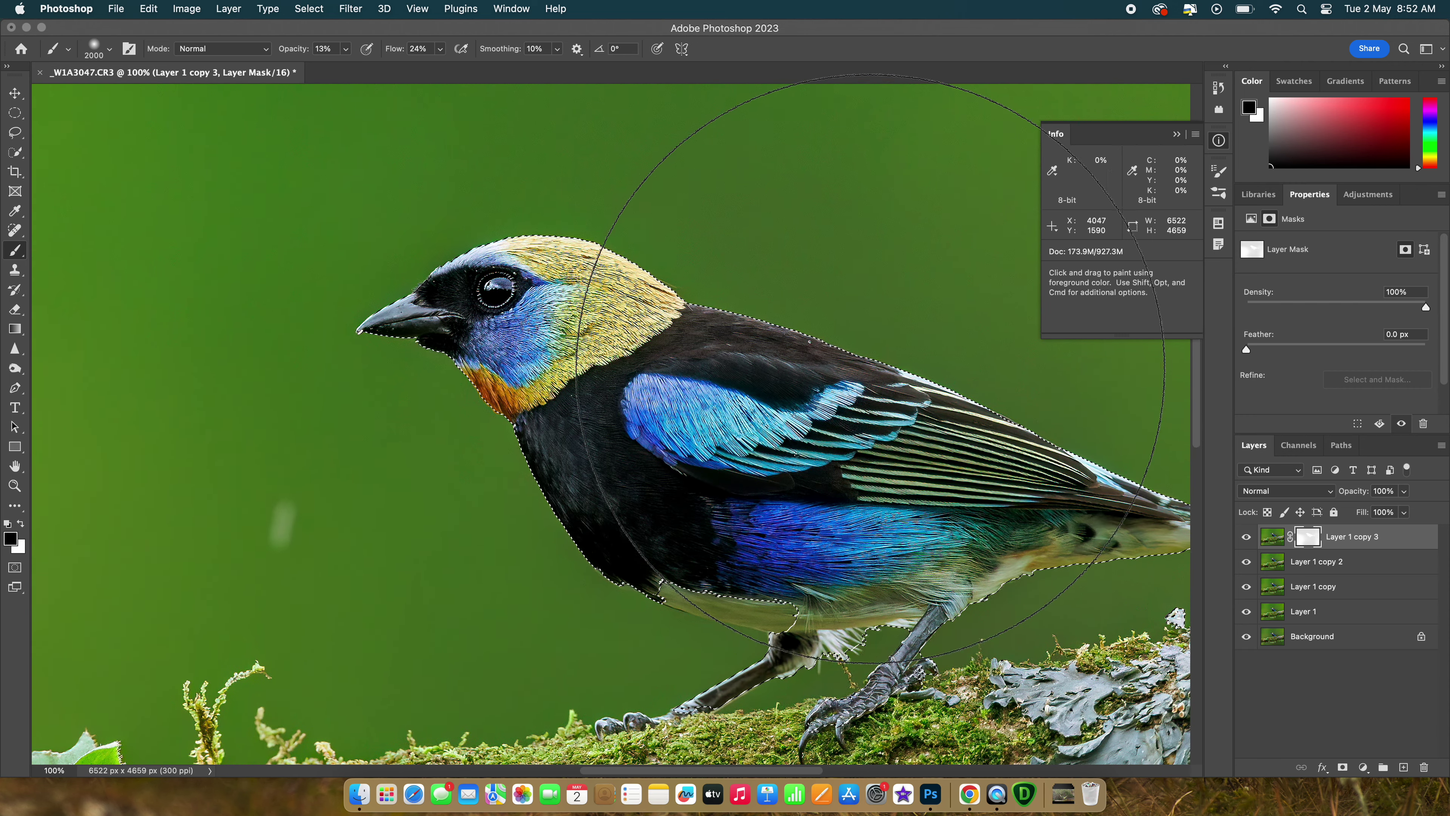
pyautogui.click(318, 7)
pyautogui.click(323, 71)
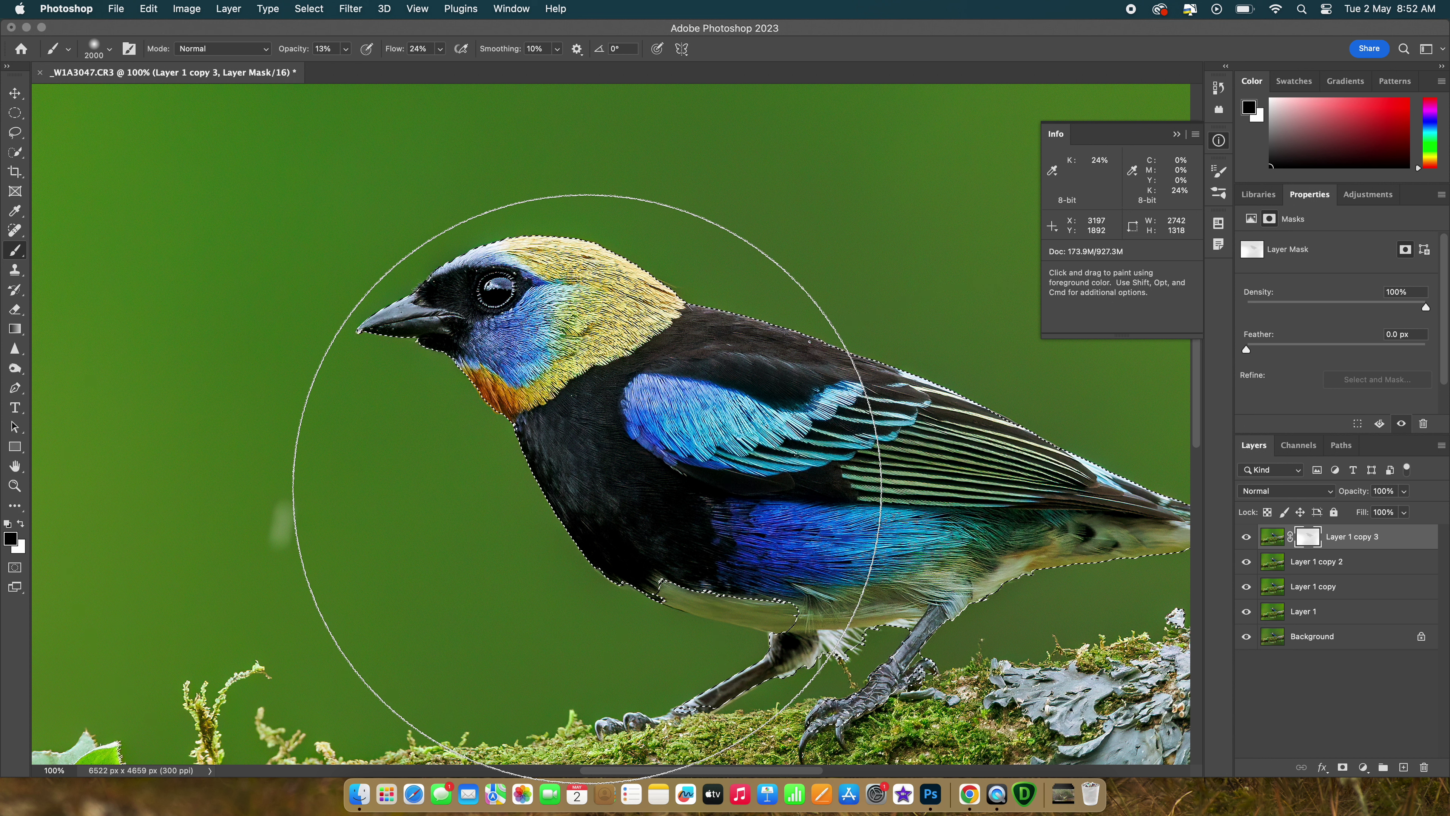
pyautogui.press('super+0')
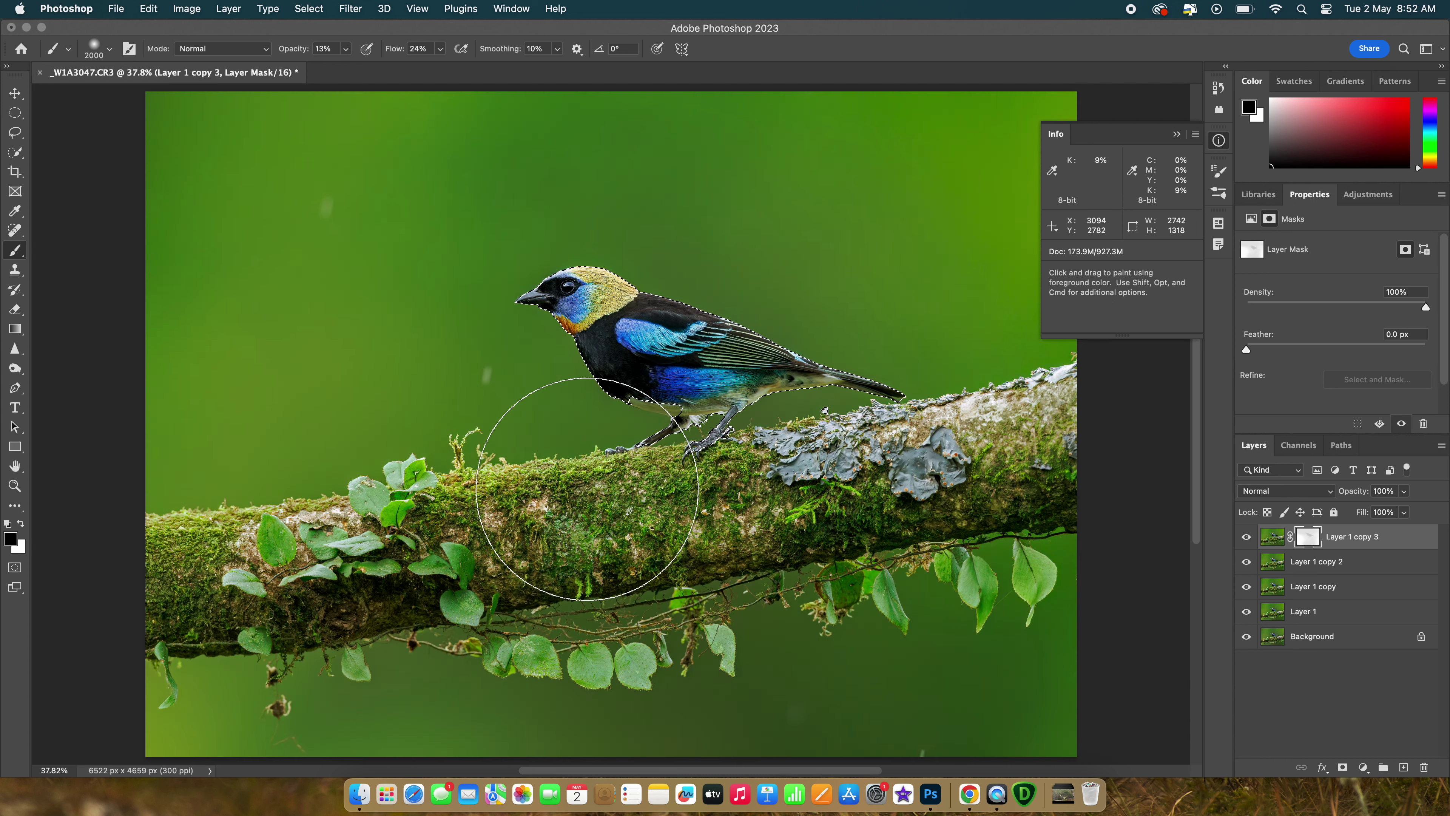
# Duplicate the masked Layer 1 copy 3, merge the duplicate down with the layer mask applied, and clear the bird selection.
pyautogui.press('super+j')
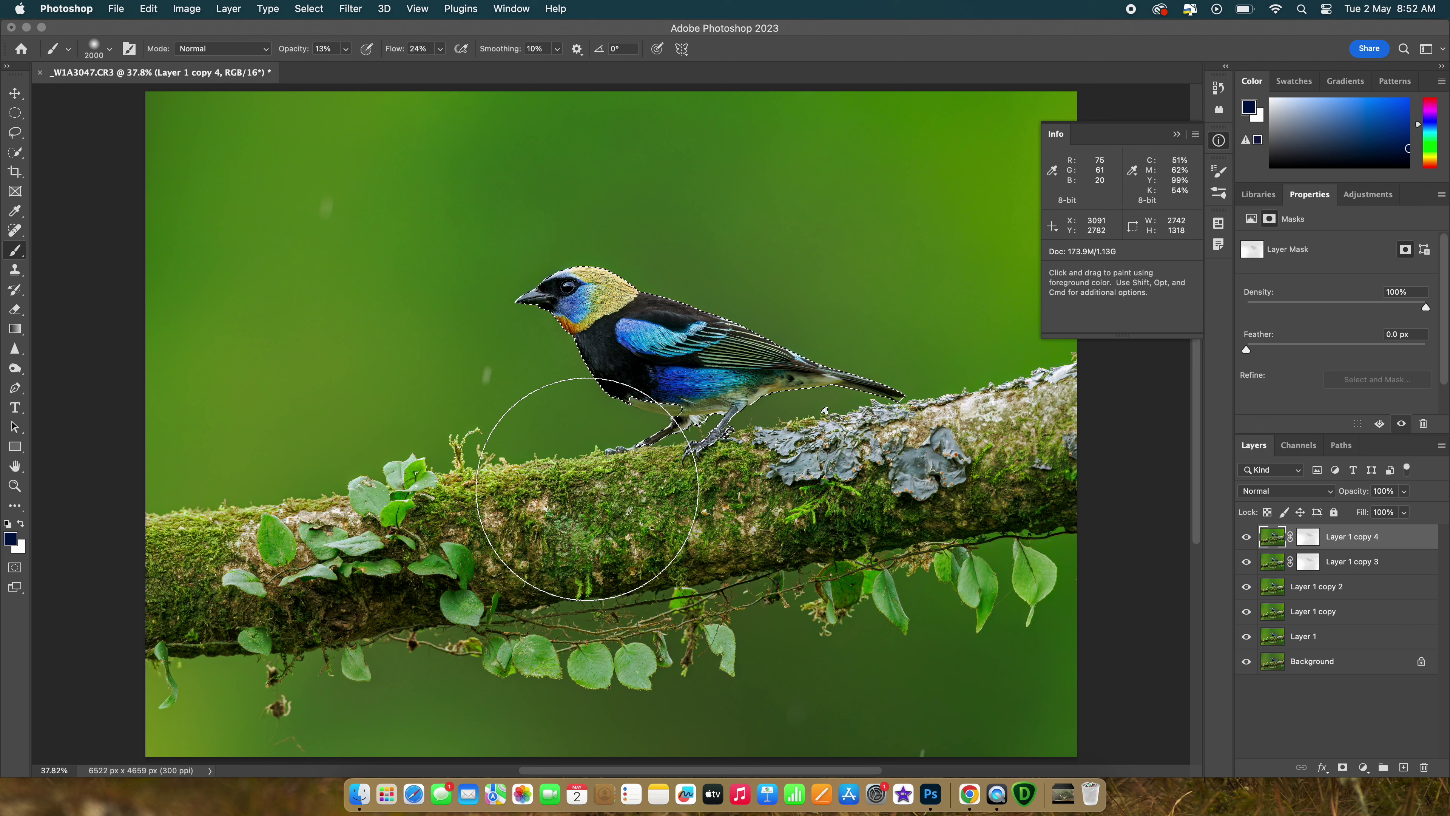
pyautogui.press('super+e')
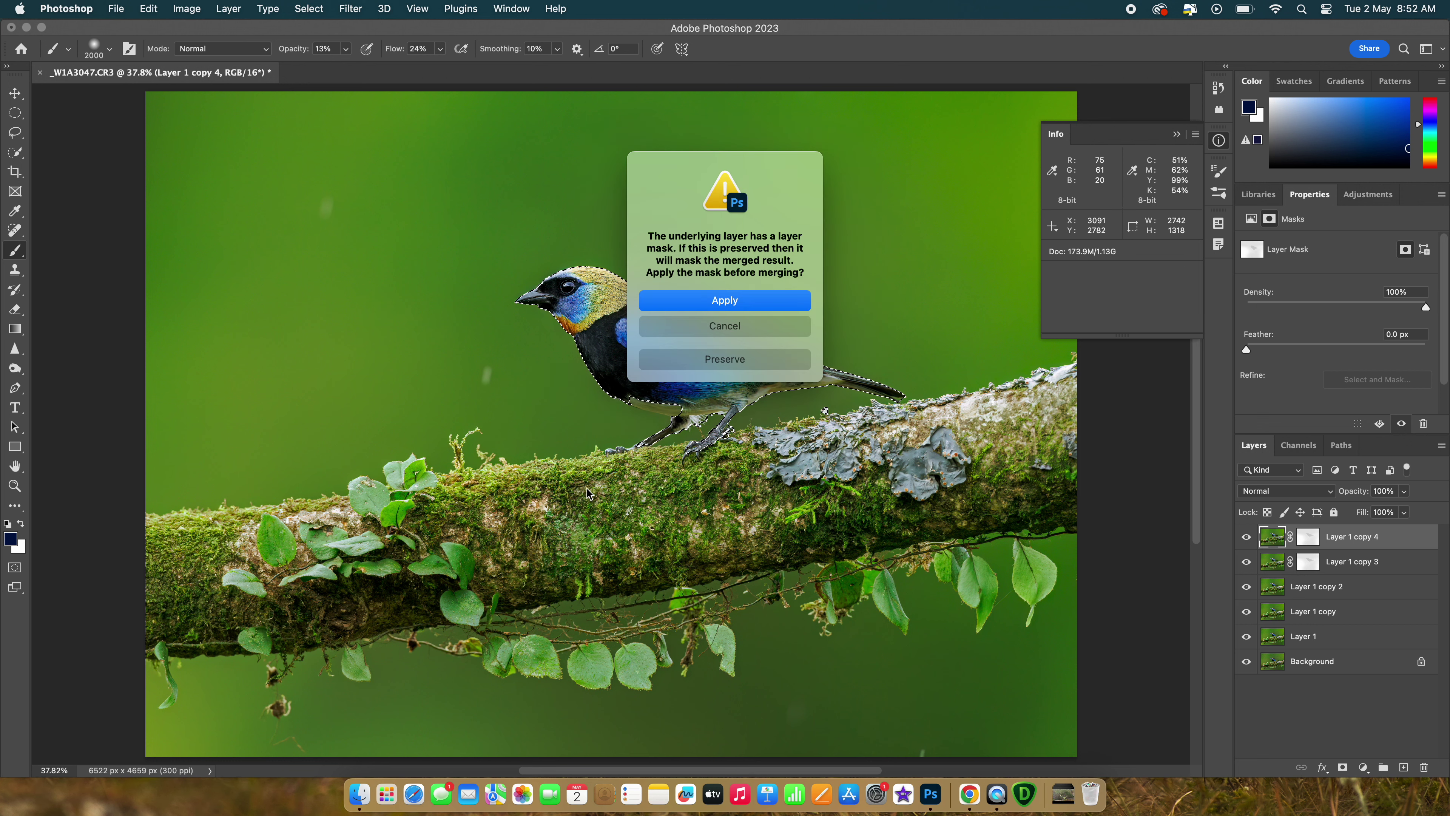
pyautogui.click(735, 312)
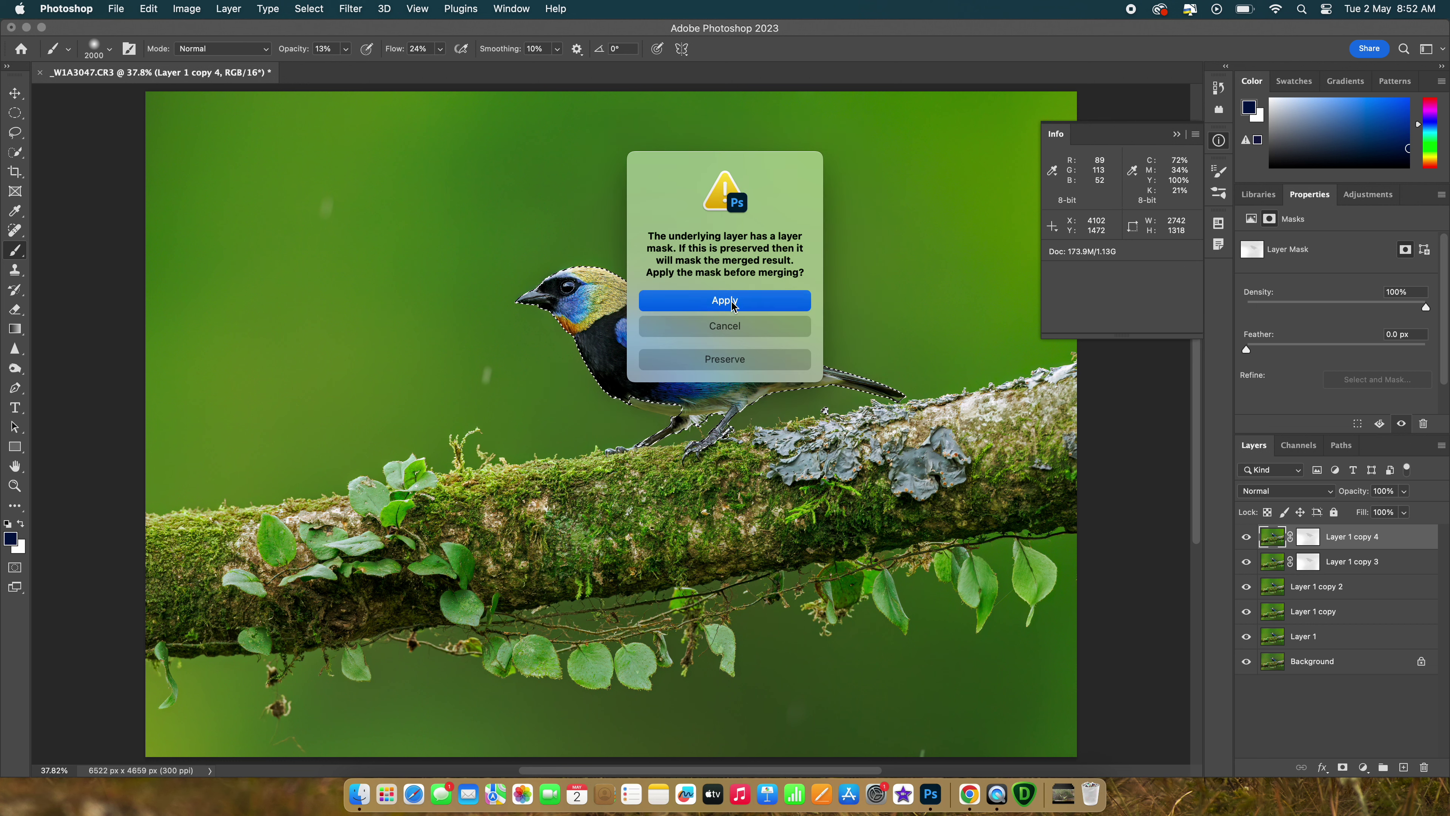
pyautogui.press('super+d')
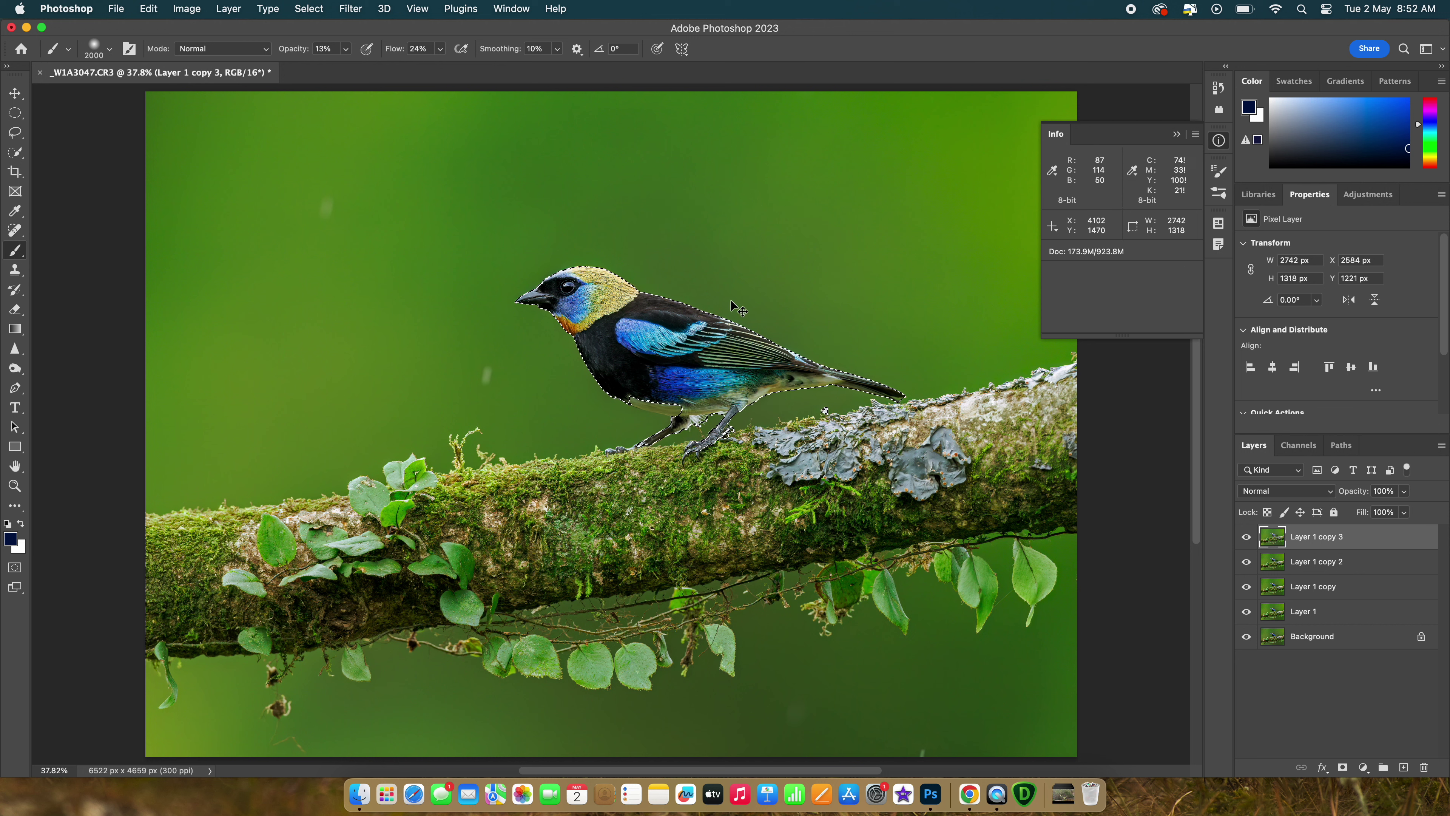
# Duplicate the merged layer, reselect the bird, and copy it onto its own new layer.
pyautogui.press('super+j')
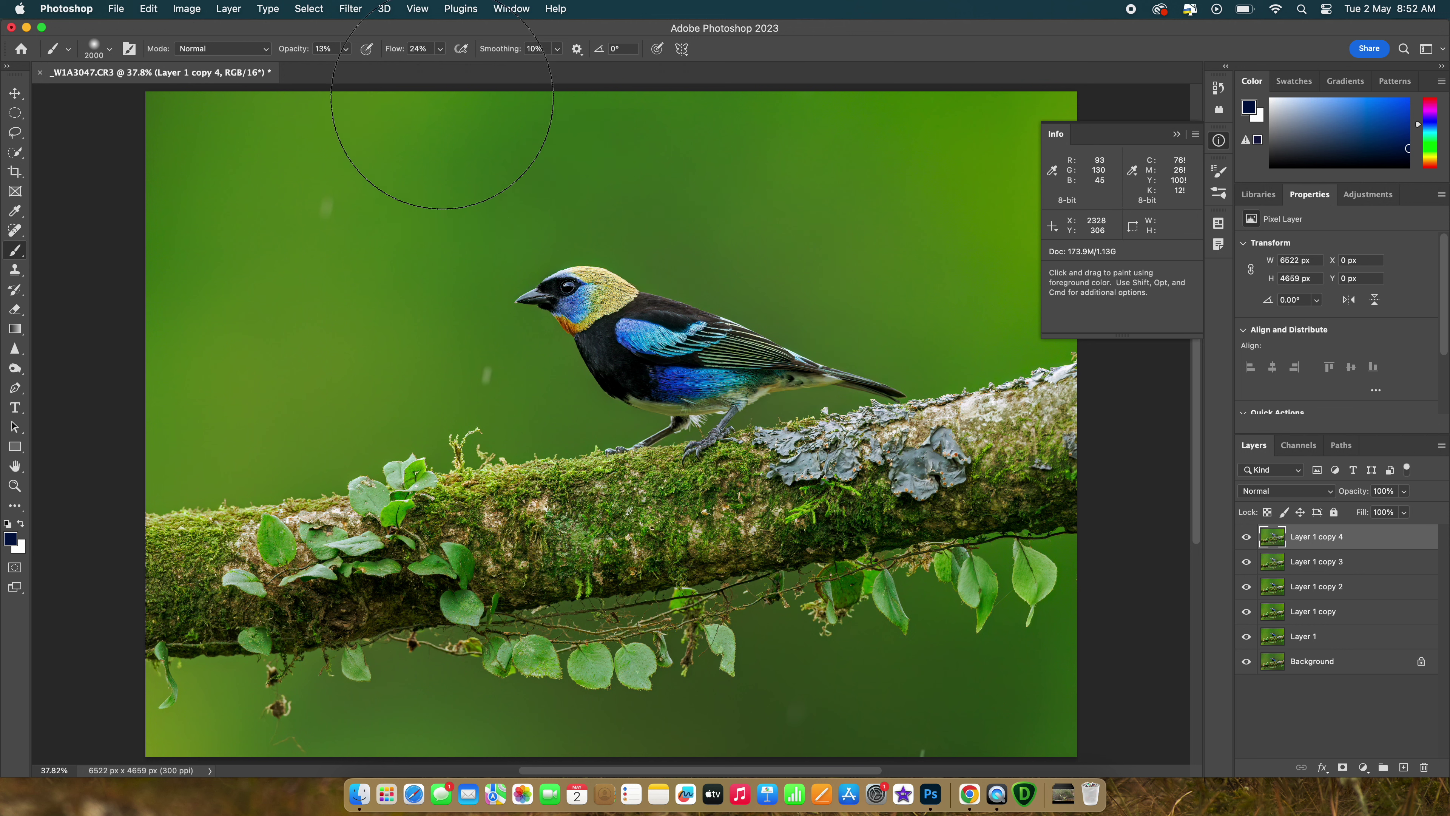
pyautogui.click(309, 9)
pyautogui.click(321, 56)
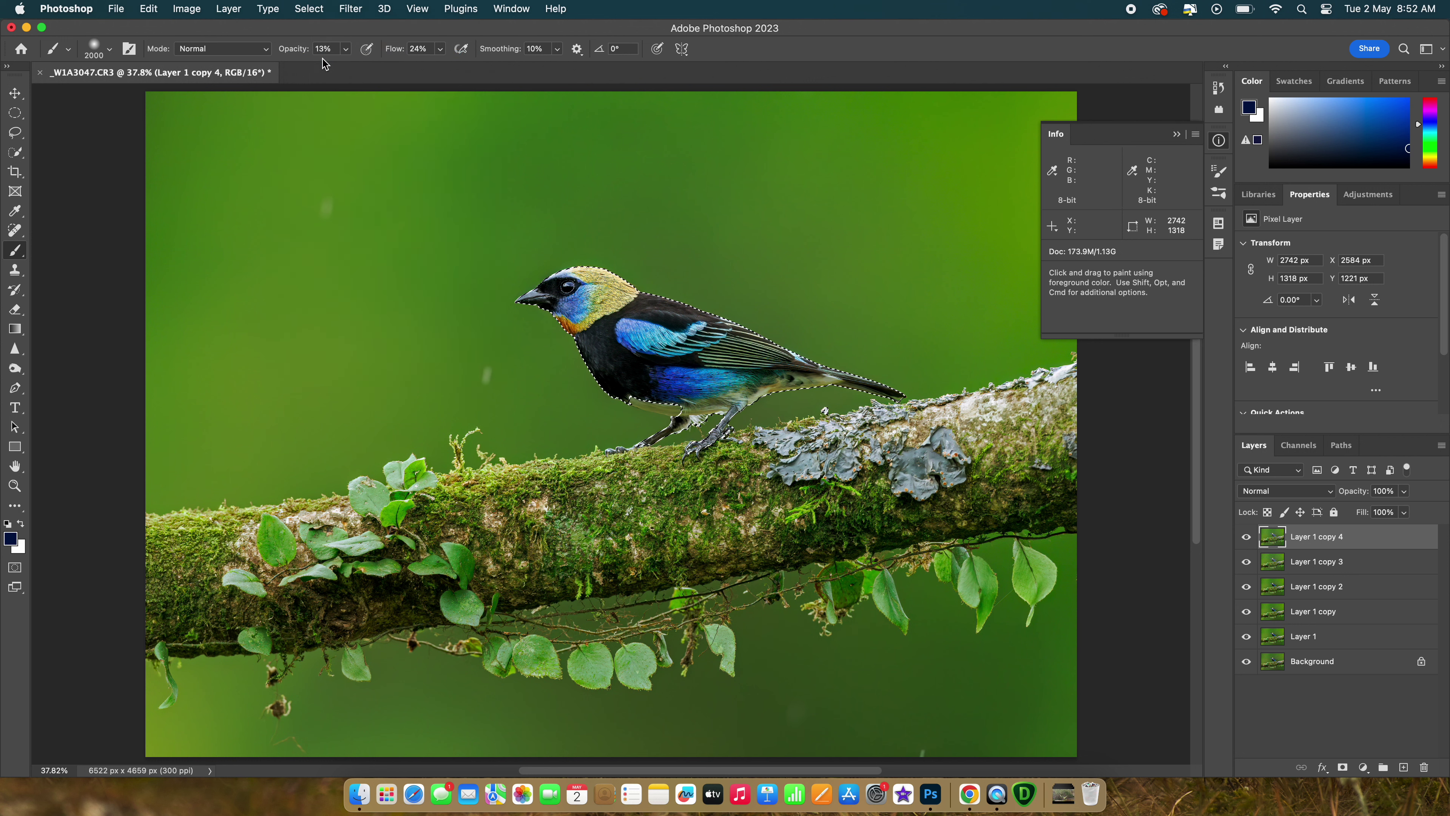
pyautogui.press('super+j')
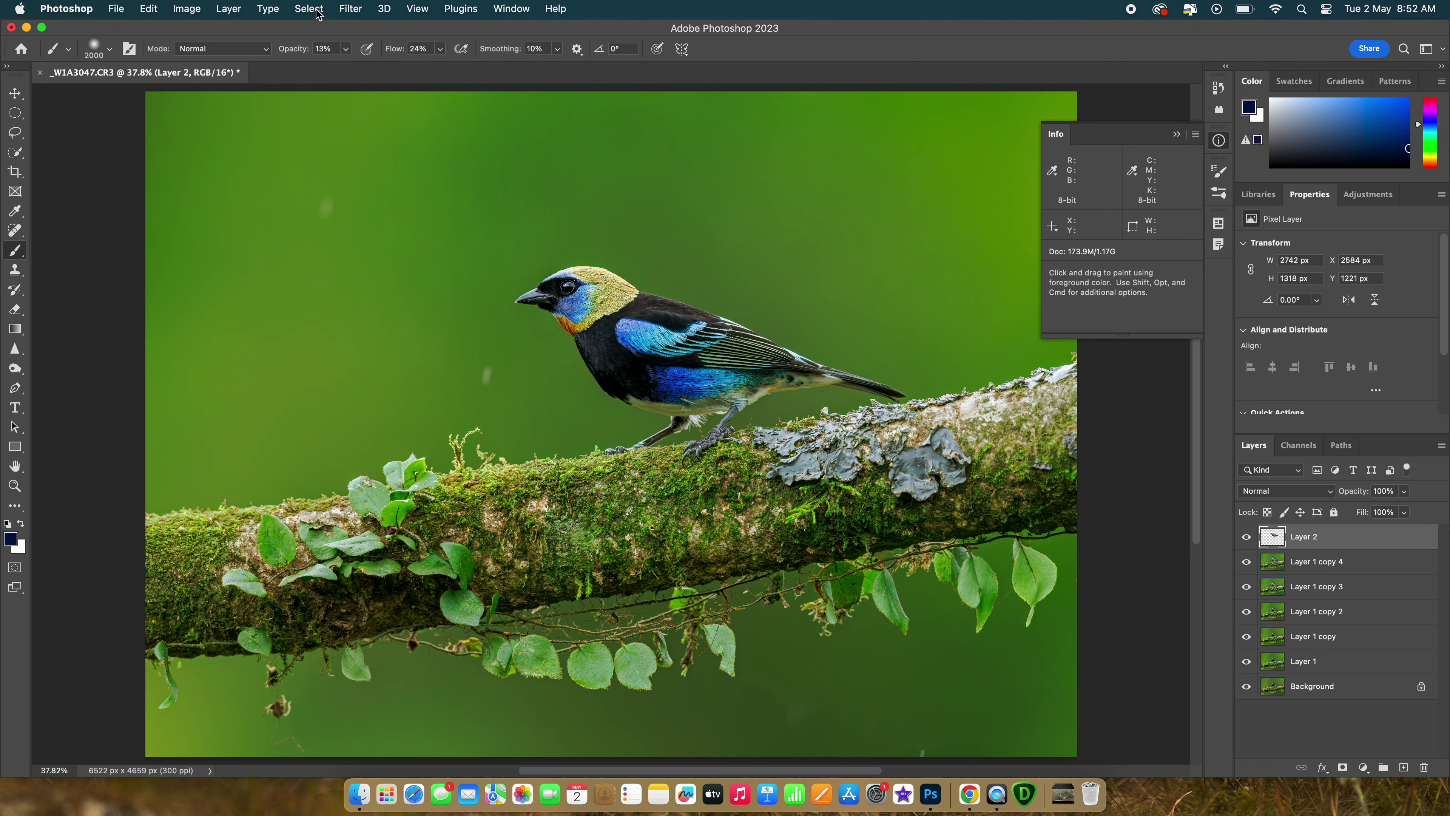
# Apply the Camera Raw Filter to the bird layer with Temperature +2, Exposure +0.20, Whites -2 and Texture +3.
pyautogui.click(343, 8)
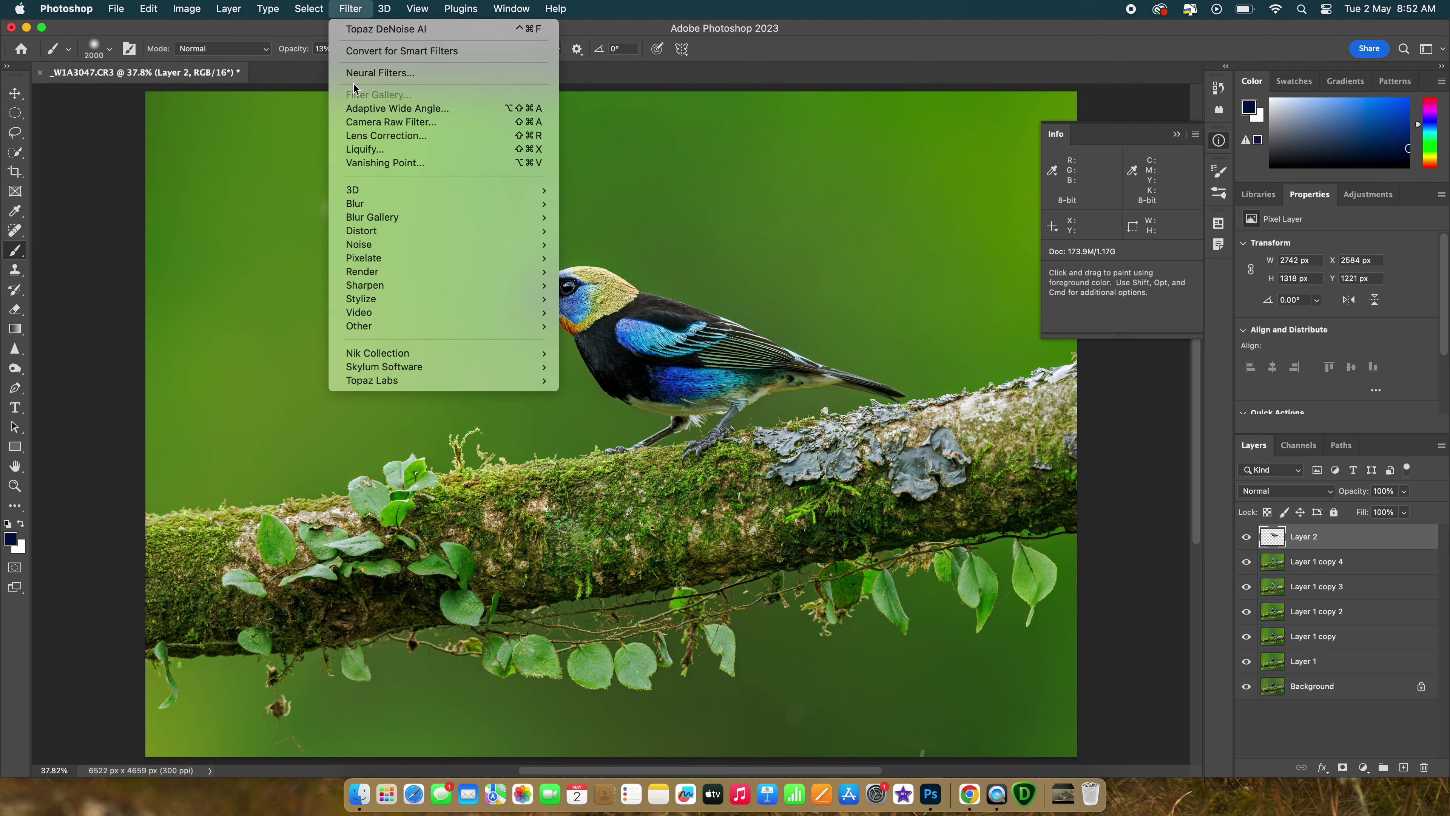
pyautogui.click(378, 122)
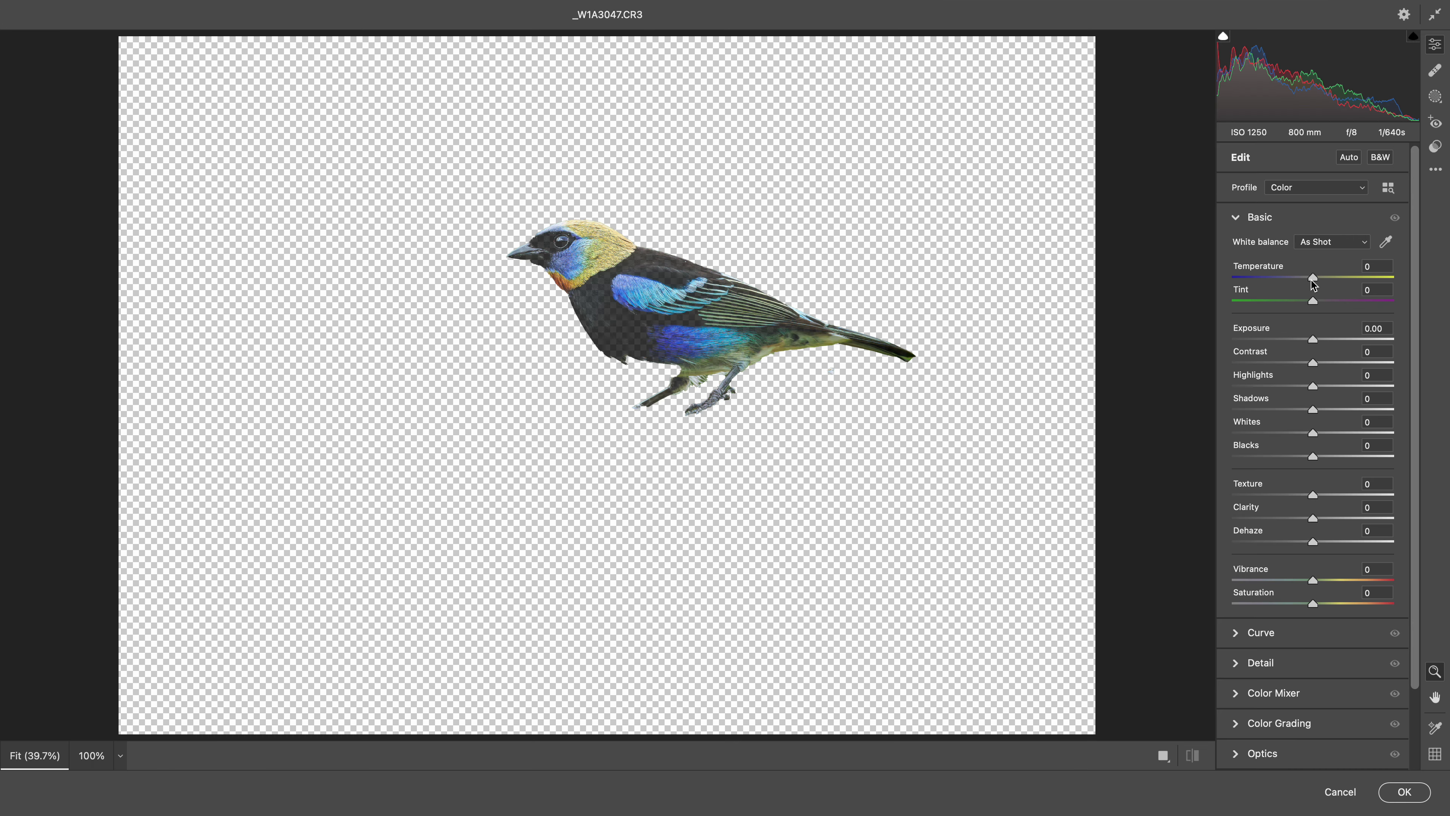
pyautogui.moveTo(1314, 279); pyautogui.dragTo(1316, 283)
pyautogui.moveTo(1316, 343); pyautogui.dragTo(1317, 343)
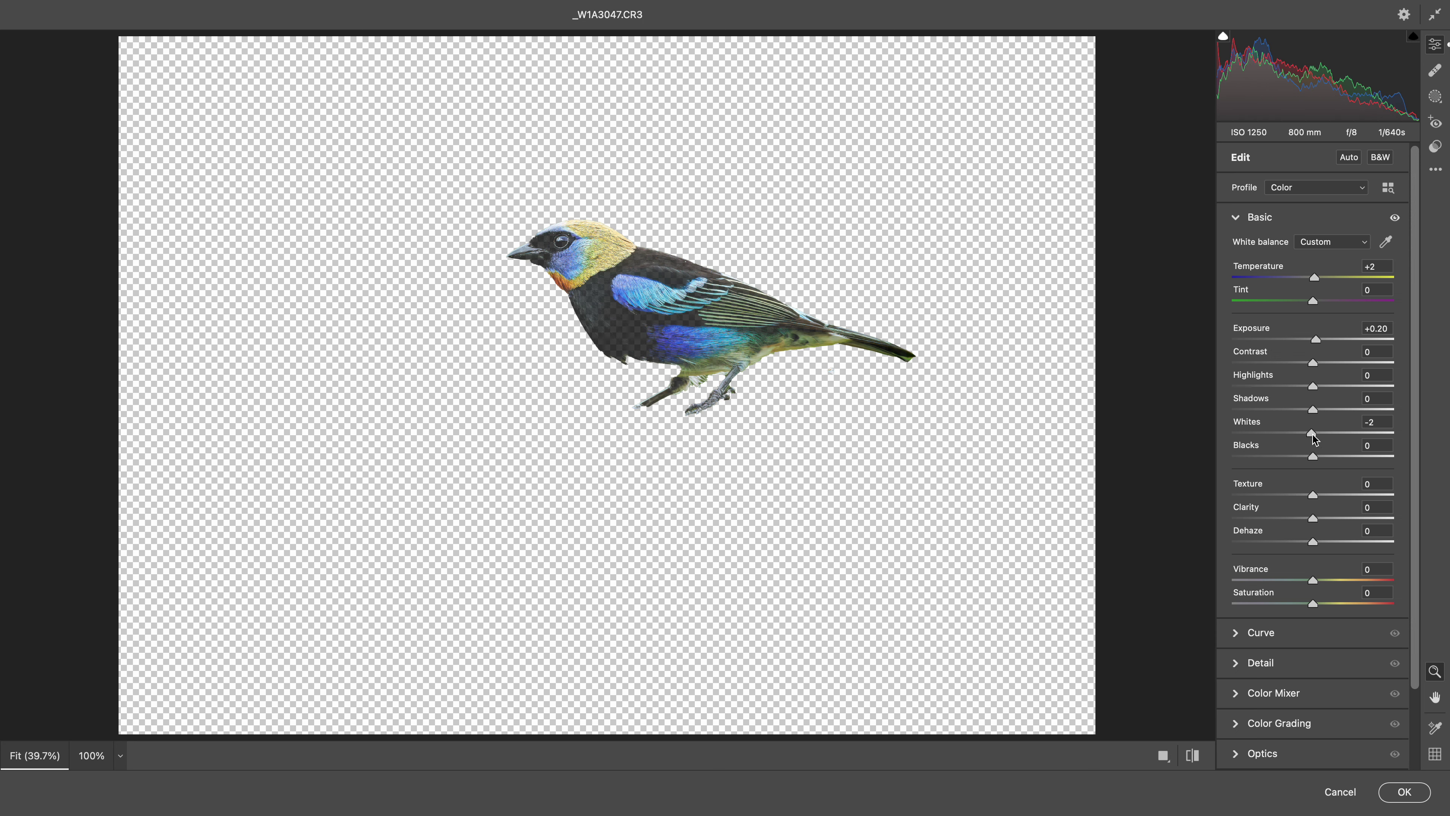
pyautogui.moveTo(1317, 502); pyautogui.dragTo(1318, 503)
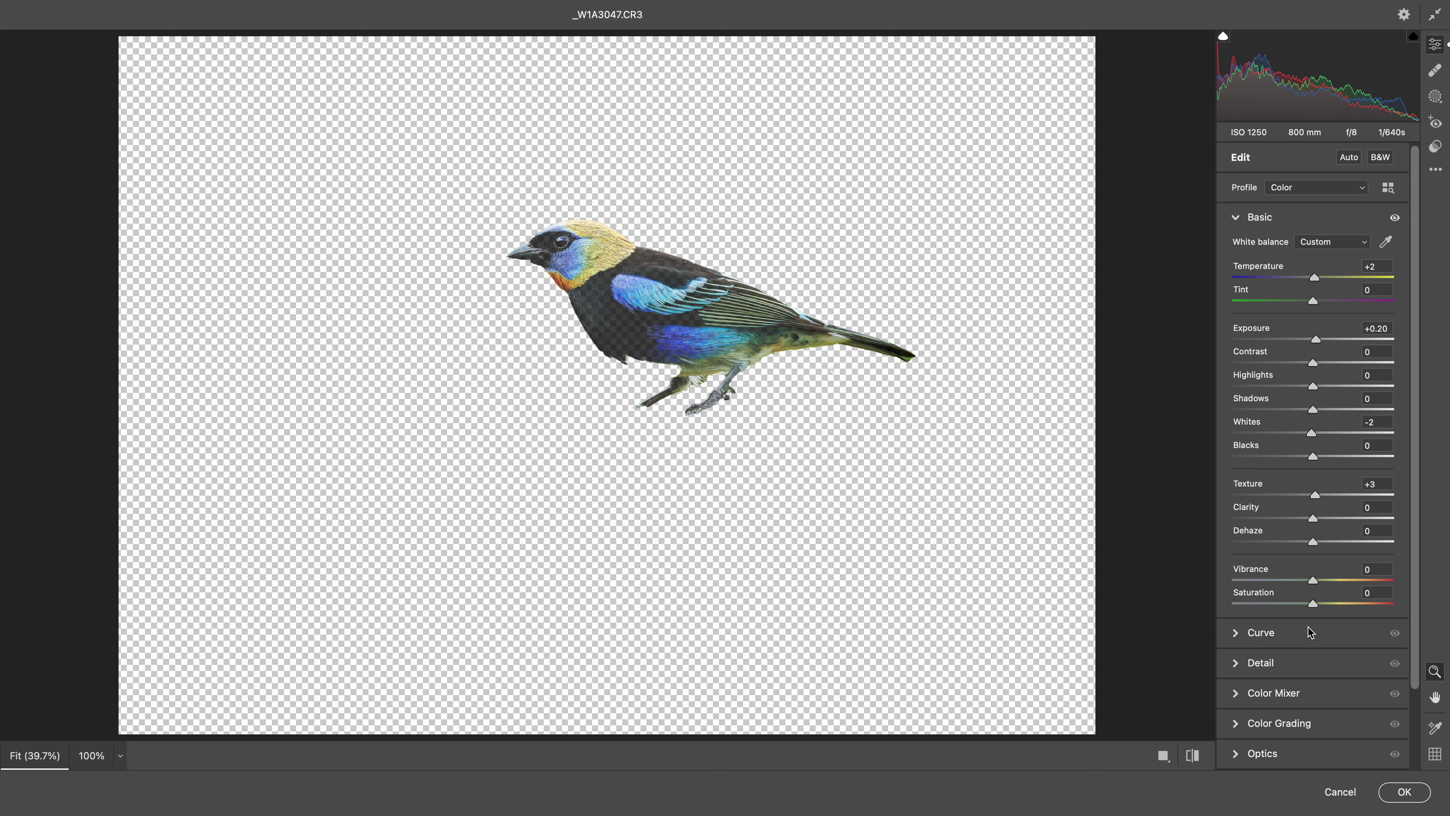
pyautogui.click(1405, 791)
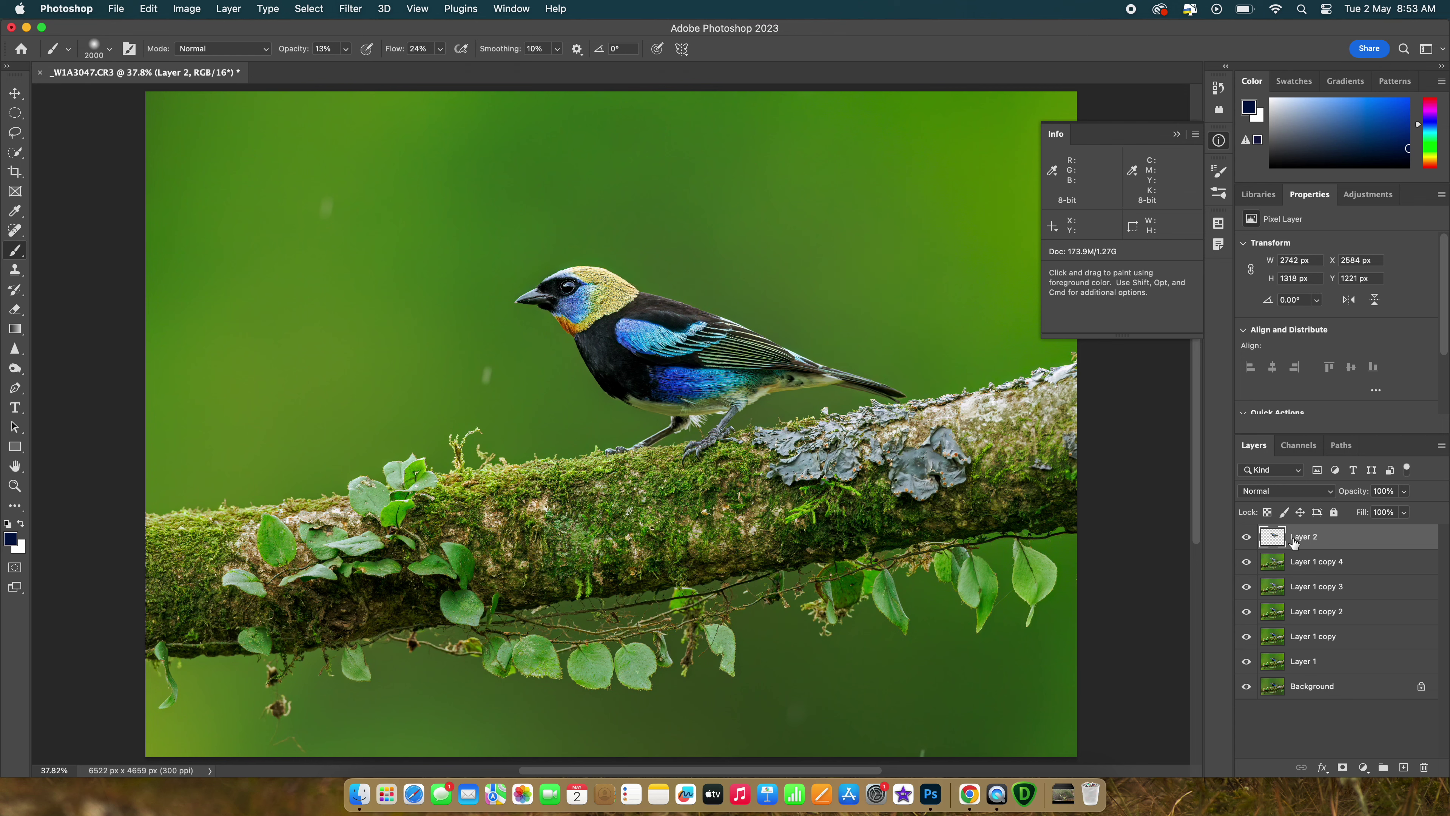
# Compare the image with the adjusted bird layer hidden and shown, and merge the bird down into Layer 1 copy 4.
pyautogui.click(1247, 537)
pyautogui.click(1247, 537)
pyautogui.press('BackSpace')
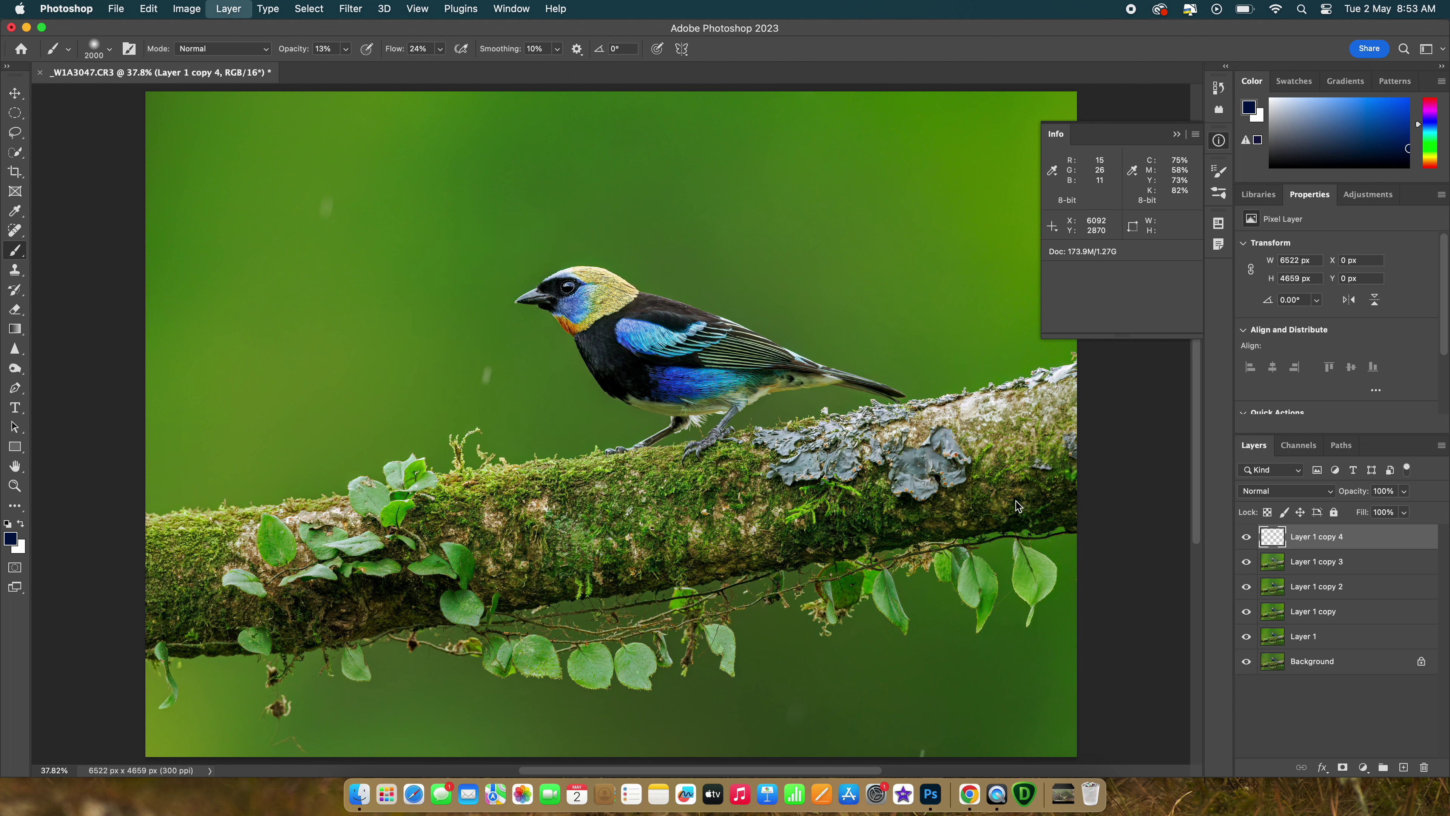
pyautogui.press('super+j')
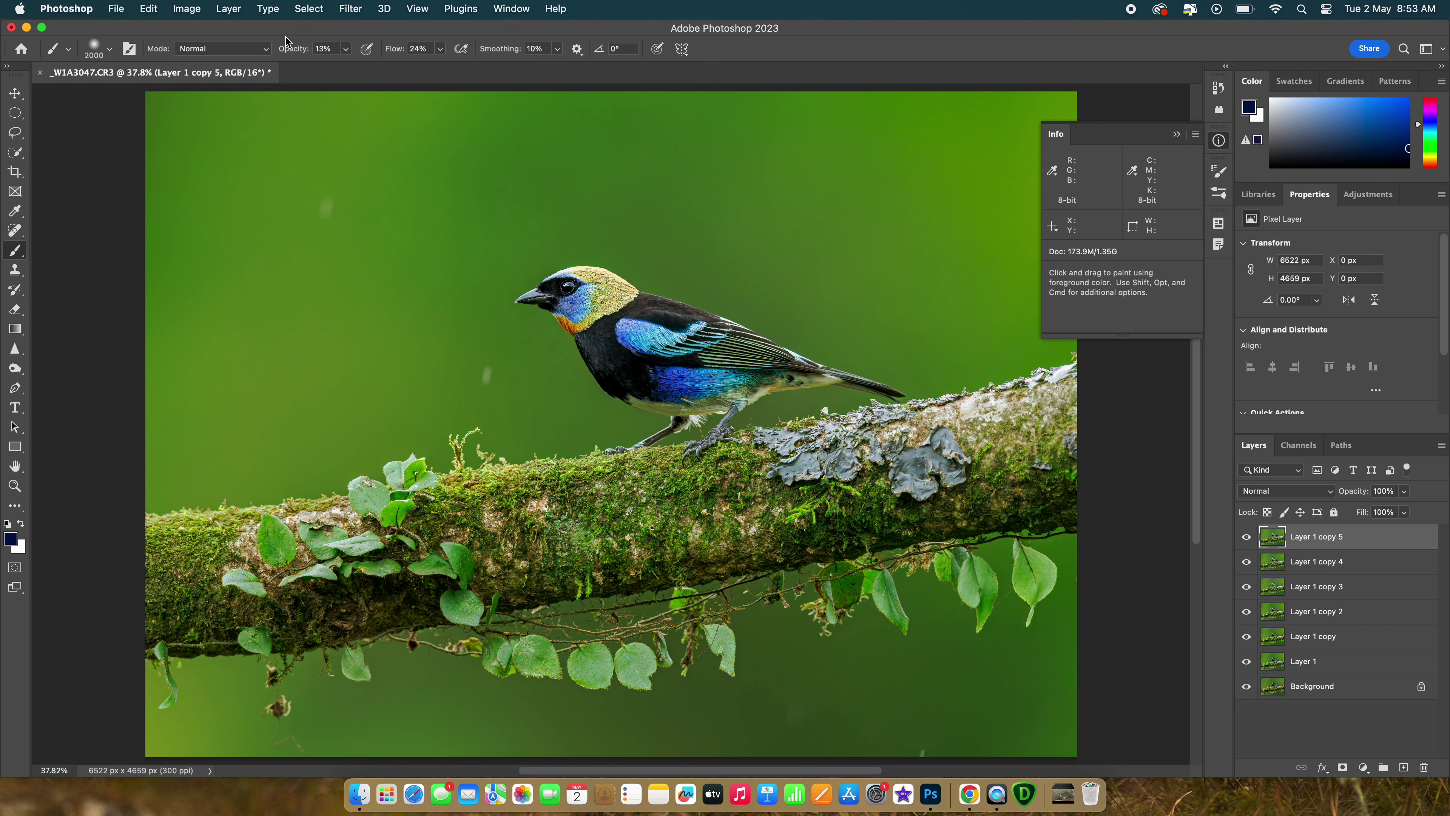
pyautogui.click(16, 369)
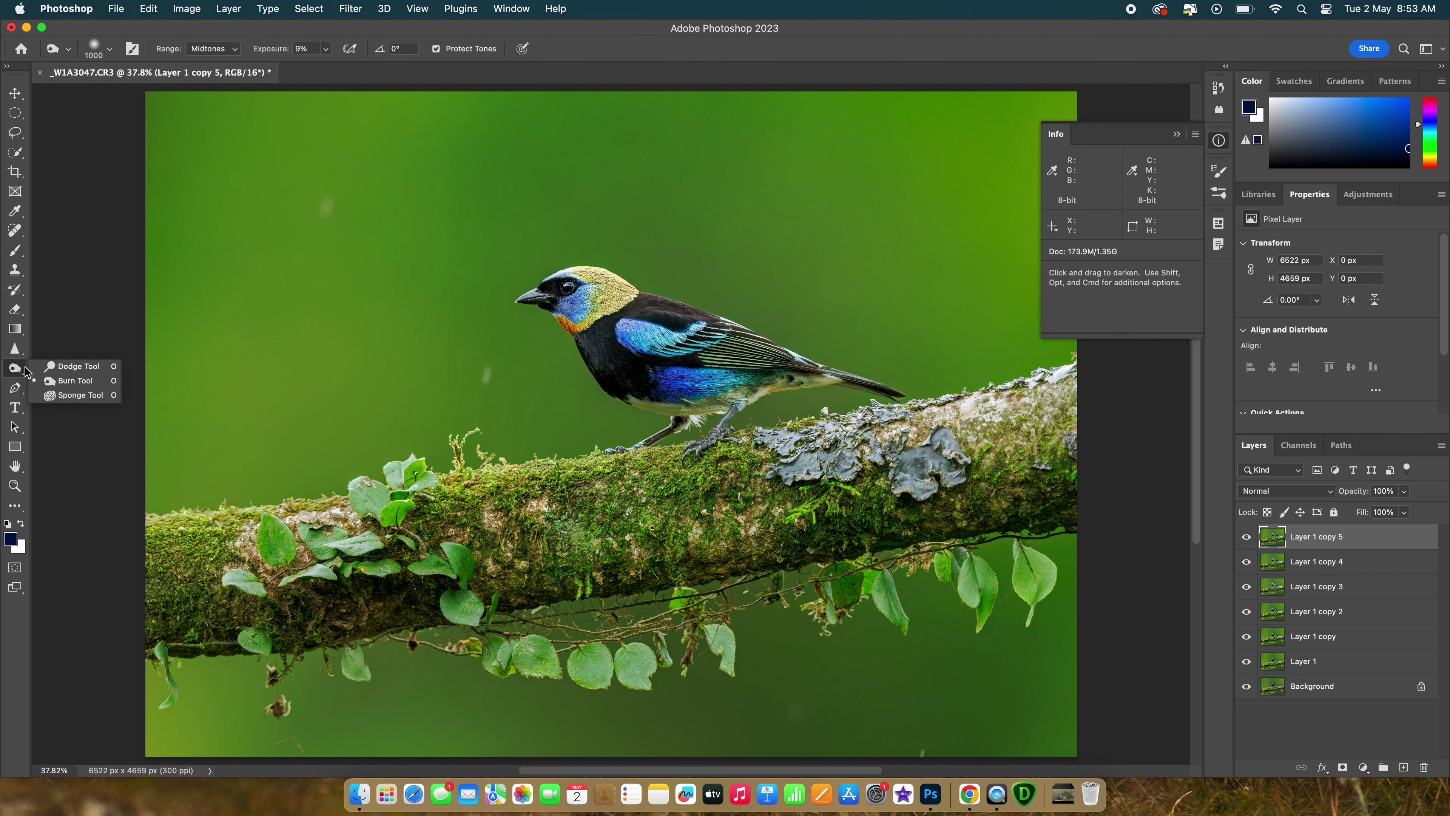
pyautogui.click(63, 382)
pyautogui.press(']')
pyautogui.press(']')
pyautogui.press(']')
pyautogui.press(']')
pyautogui.press(']')
pyautogui.press(']')
pyautogui.press(']')
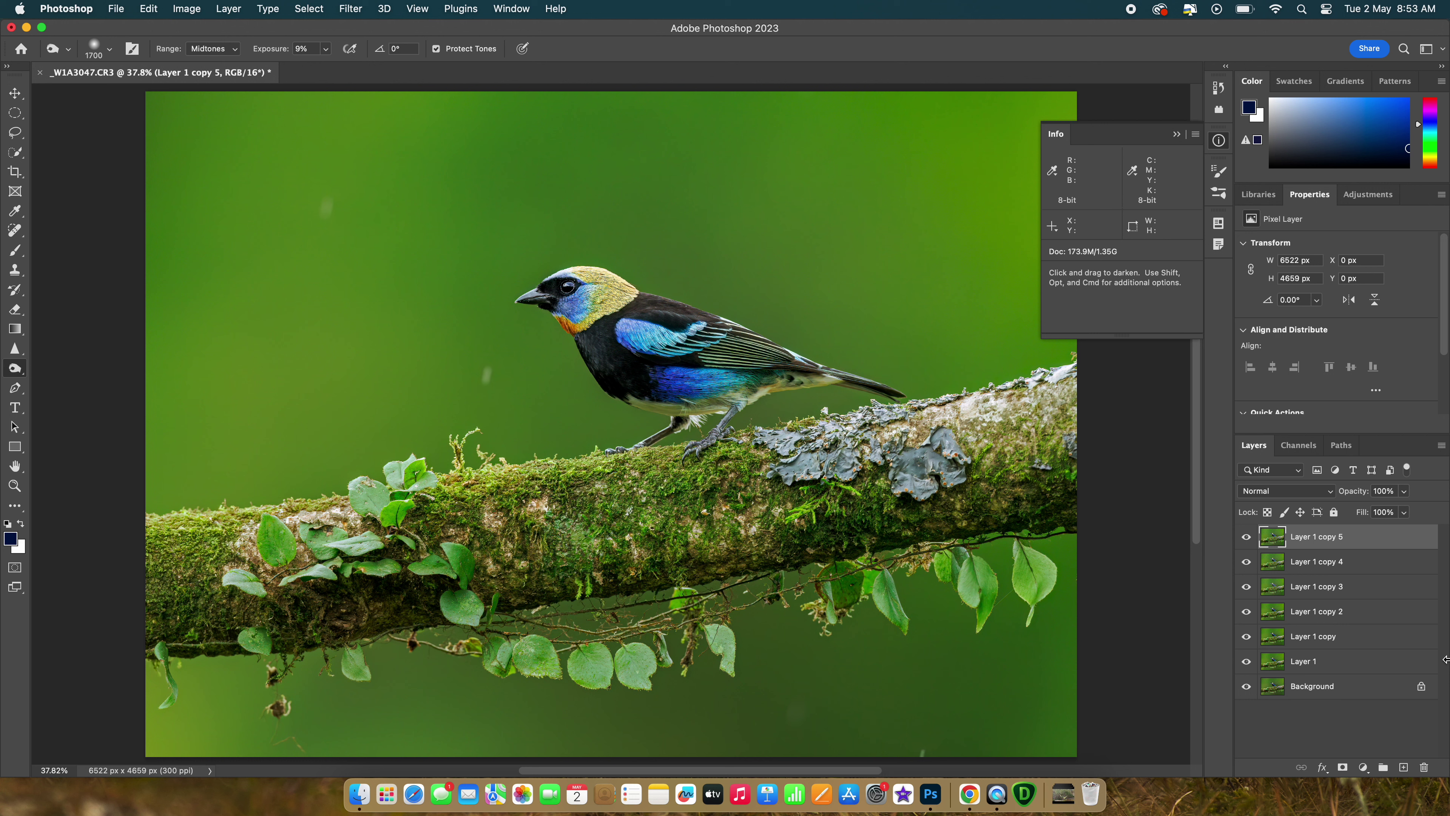
pyautogui.press('super+z')
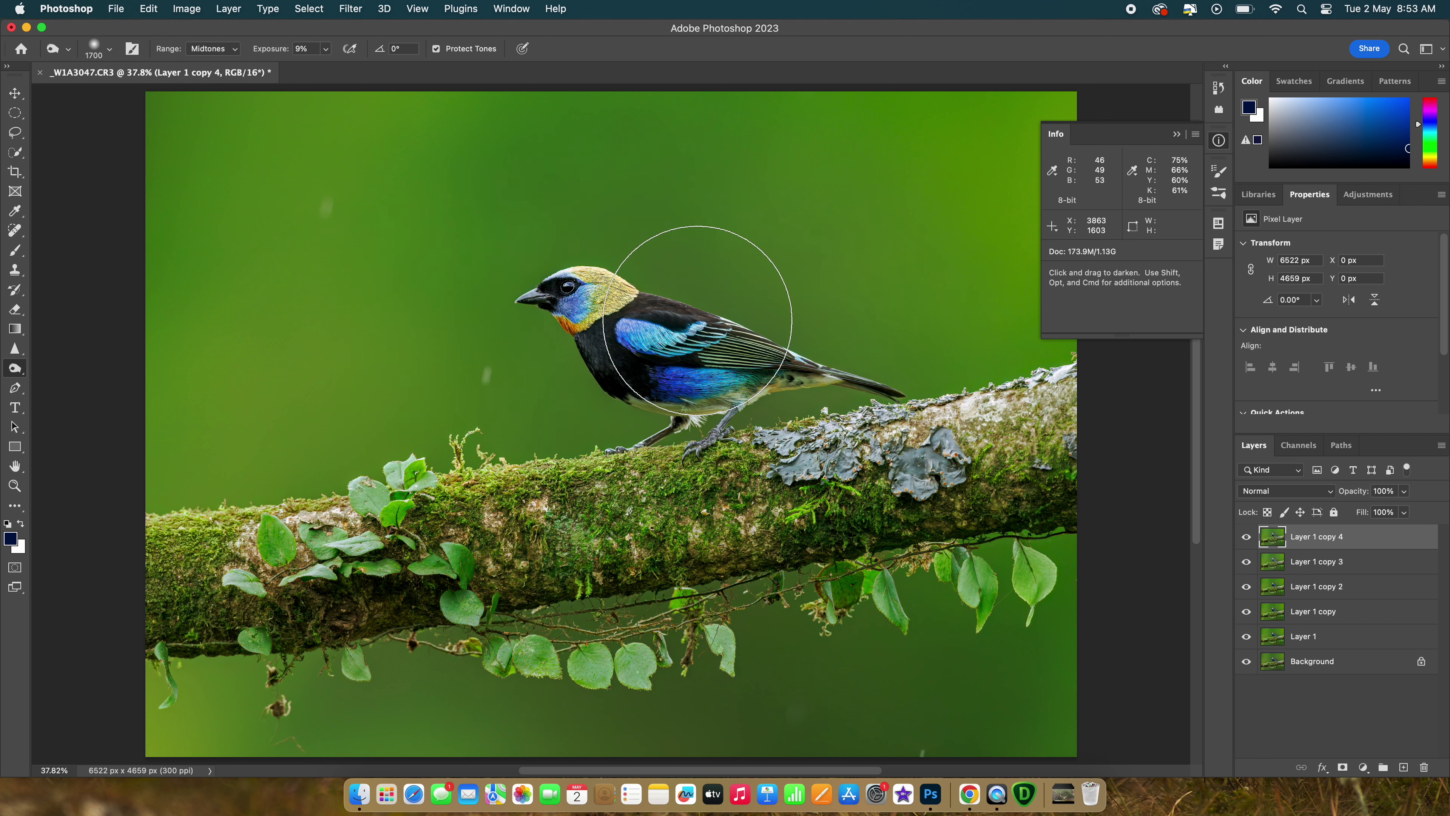
# In the Camera Raw Filter, try the Monochrome profile, set Shadows +8 and Whites -4, restore the Color profile and apply the adjustments to Layer 1 copy 4.
pyautogui.click(350, 8)
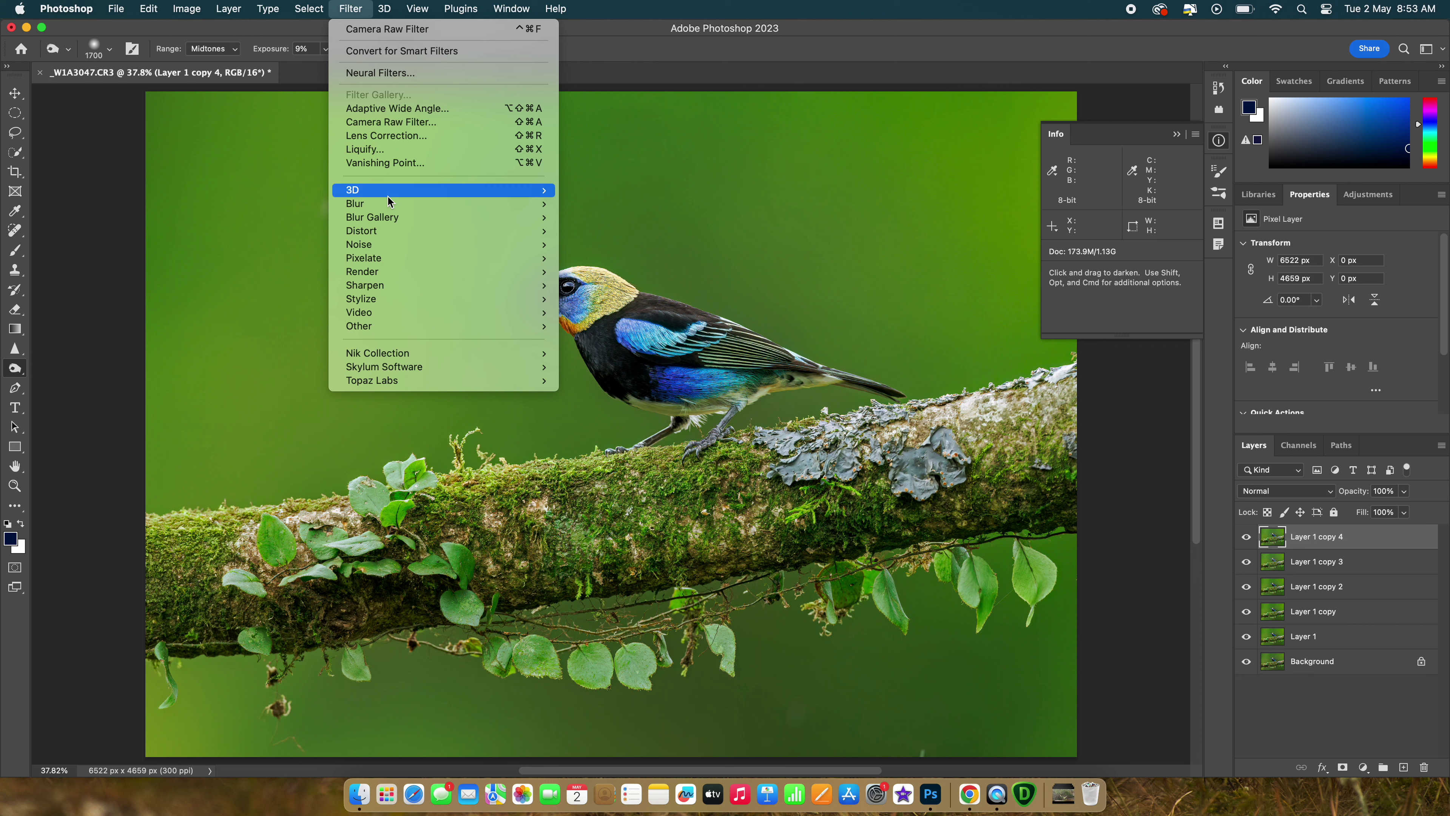
pyautogui.moveTo(416, 358)
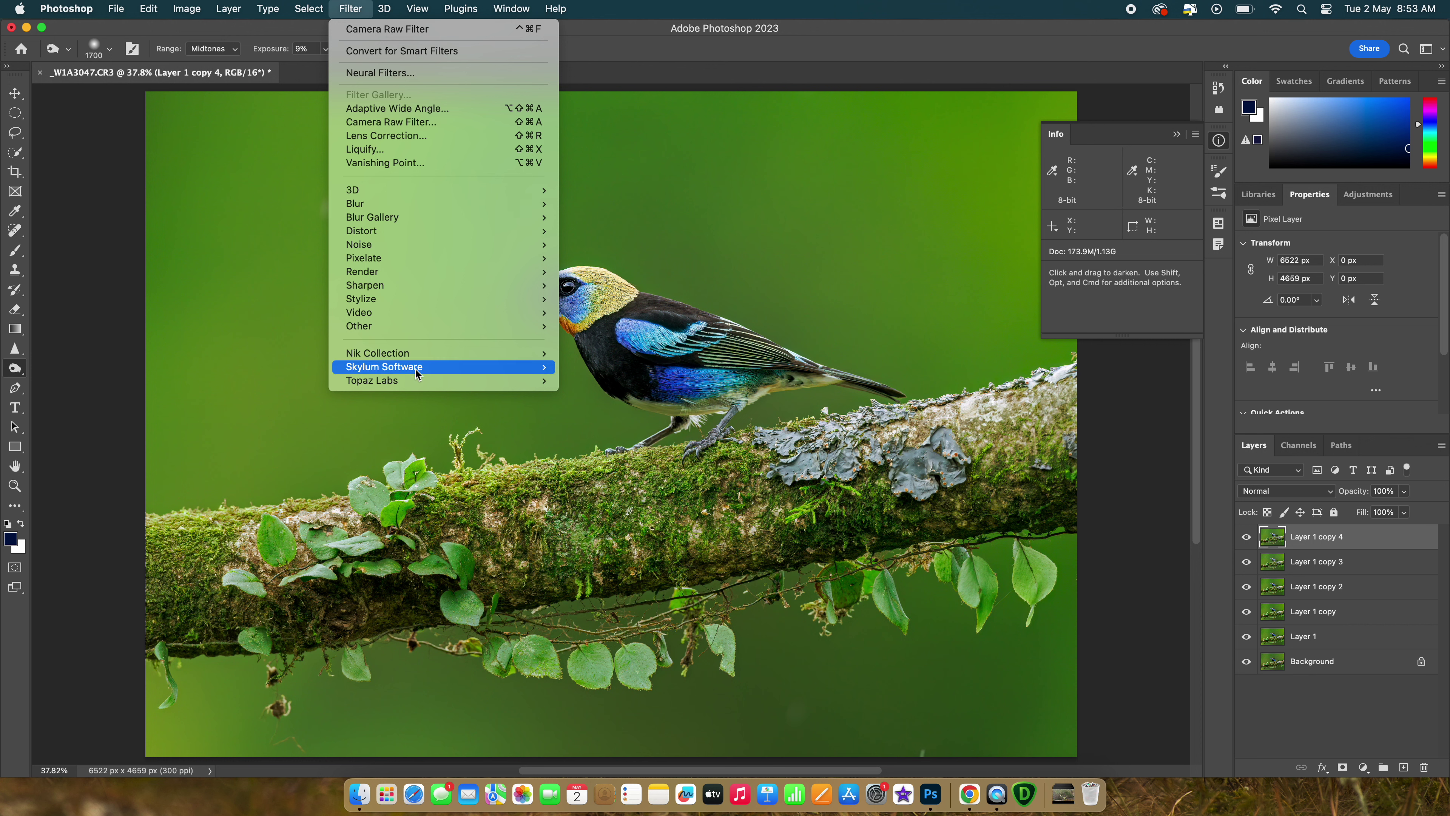
pyautogui.click(421, 122)
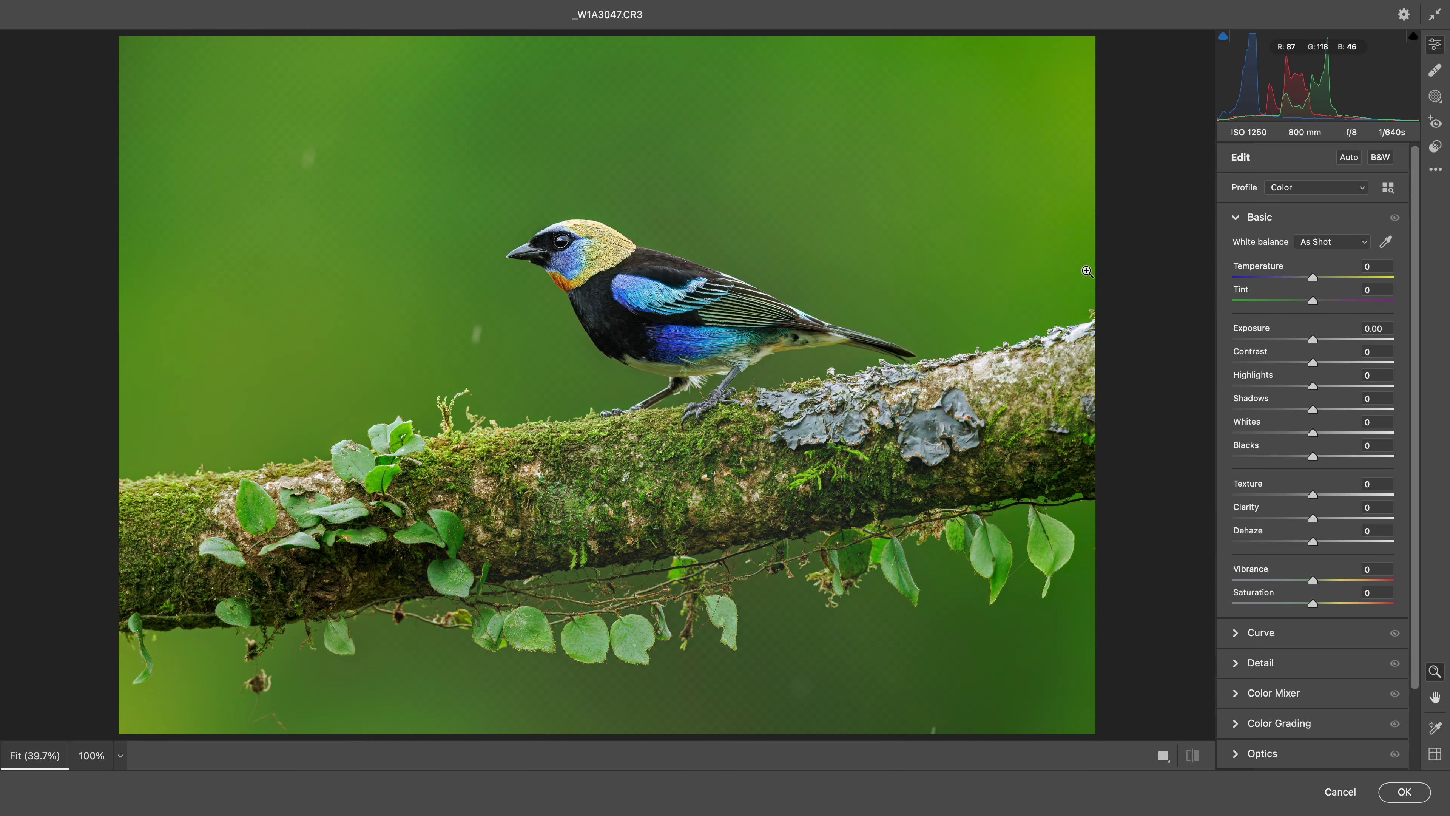
pyautogui.click(1314, 189)
pyautogui.click(1313, 201)
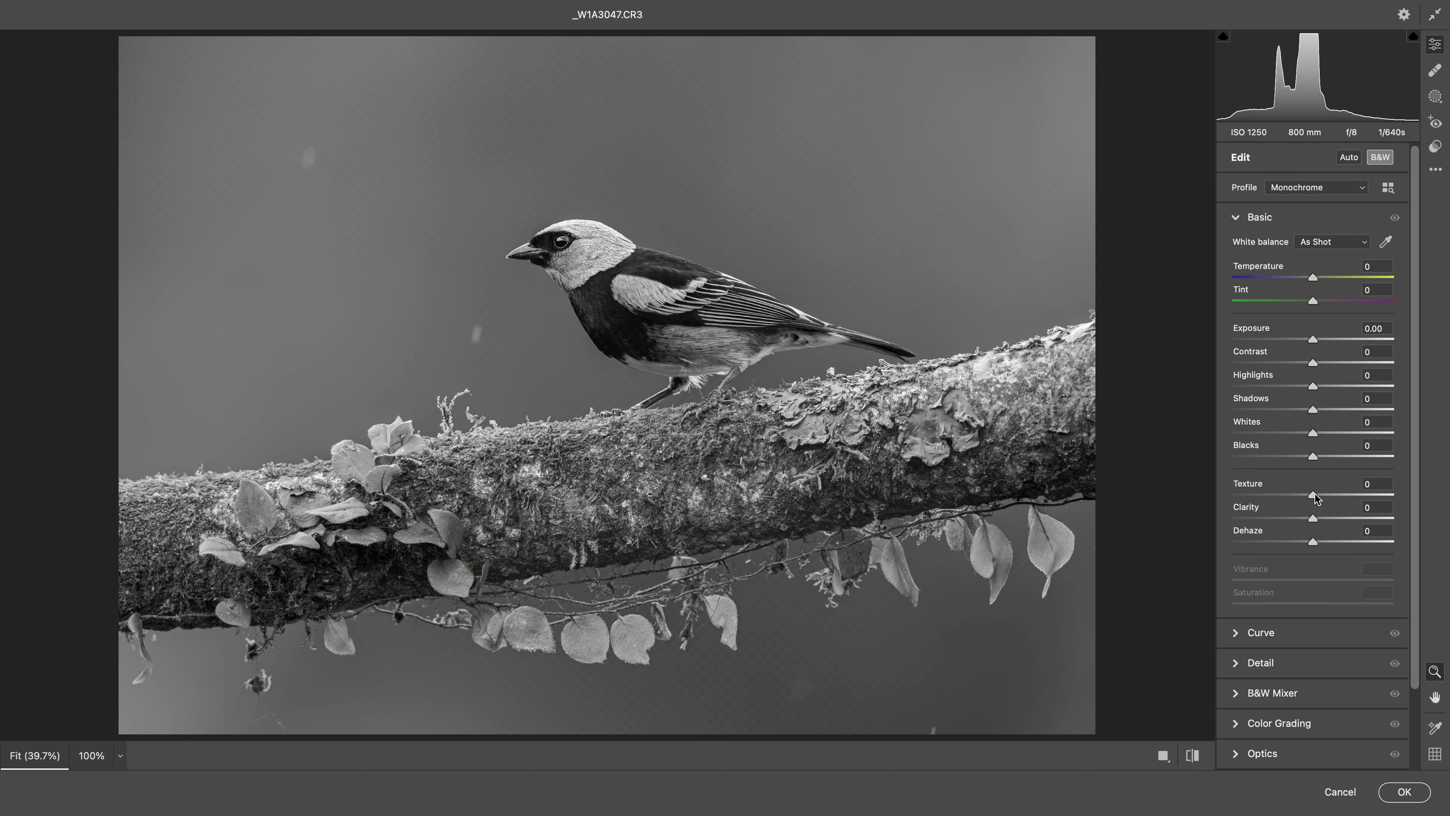
pyautogui.moveTo(1314, 409); pyautogui.dragTo(1312, 439)
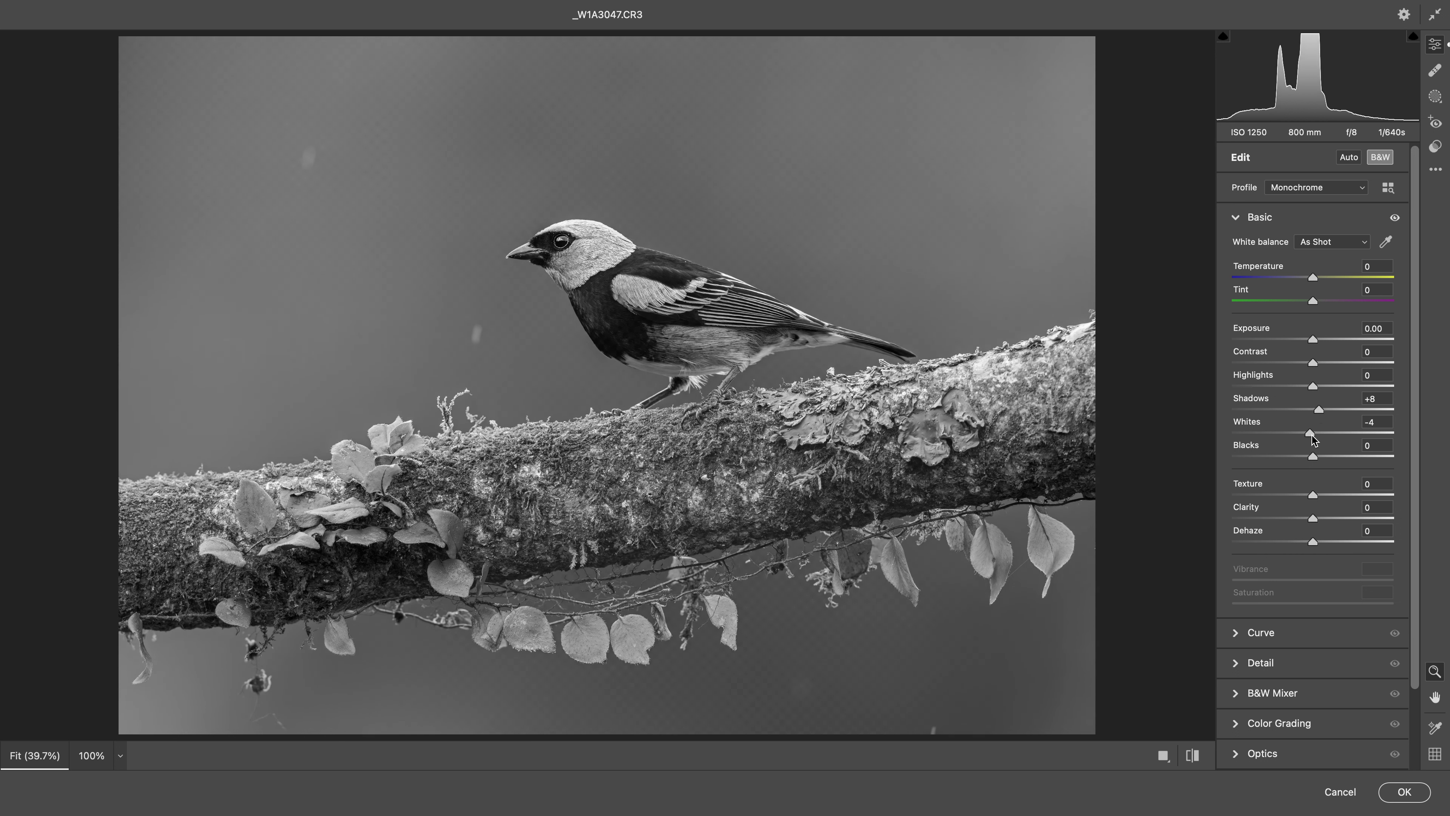
pyautogui.click(1321, 188)
pyautogui.click(1321, 169)
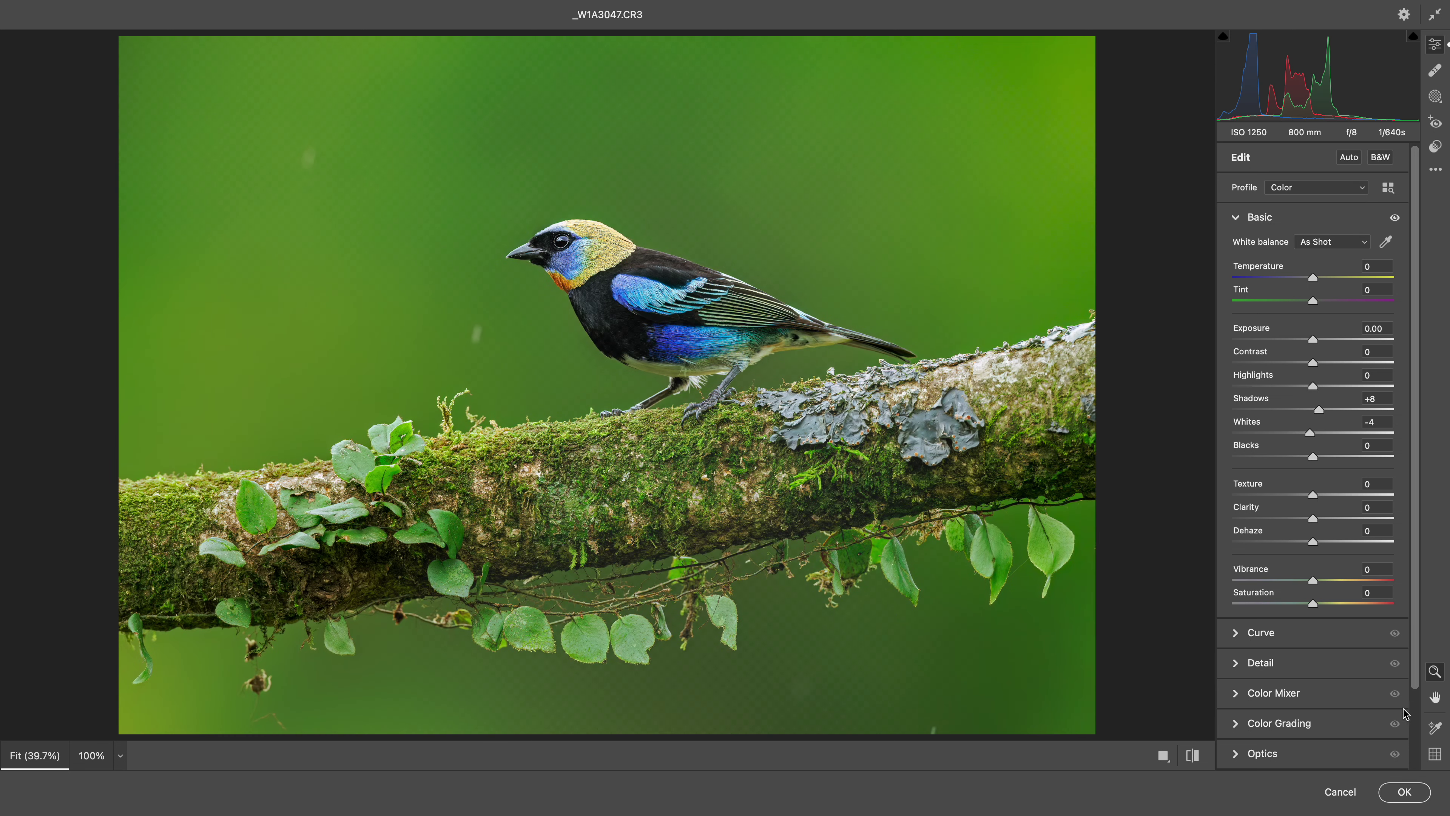
pyautogui.click(1404, 792)
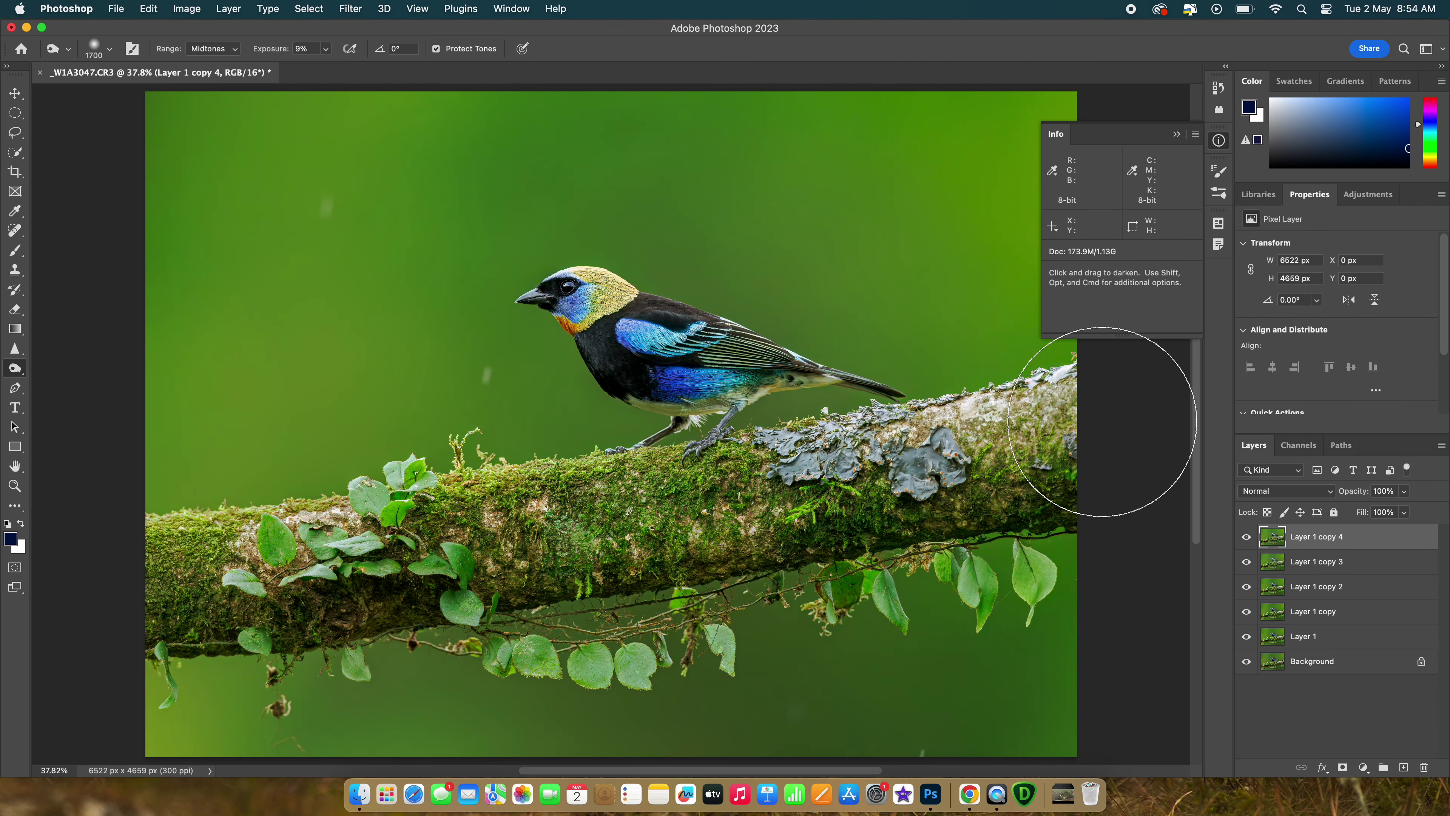
# Reopen the Camera Raw Filter and set the Color Mixer luminance to Yellows +4, Blues +8 and Purples +8.
pyautogui.click(349, 9)
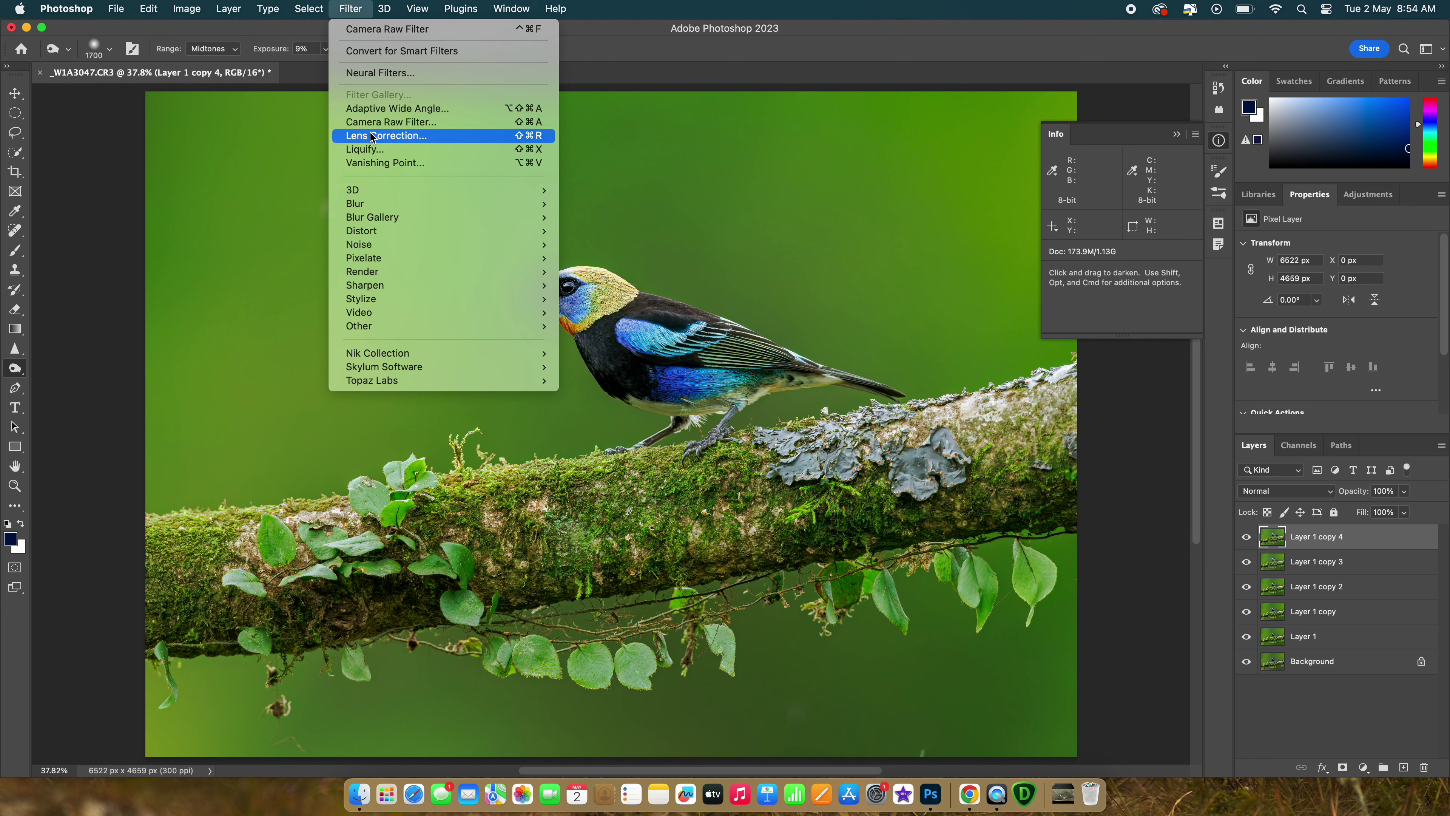
pyautogui.click(391, 122)
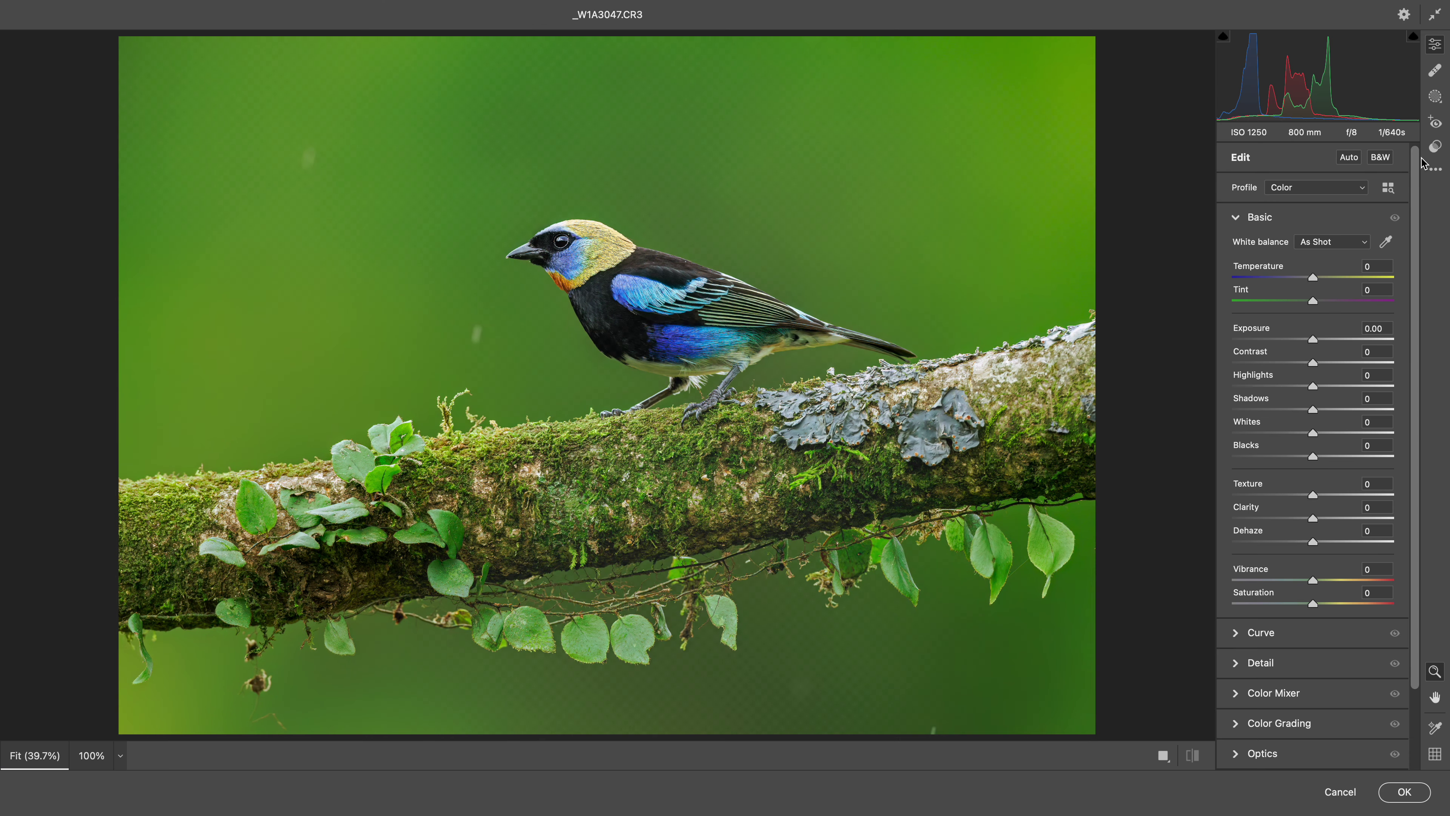
pyautogui.click(1435, 96)
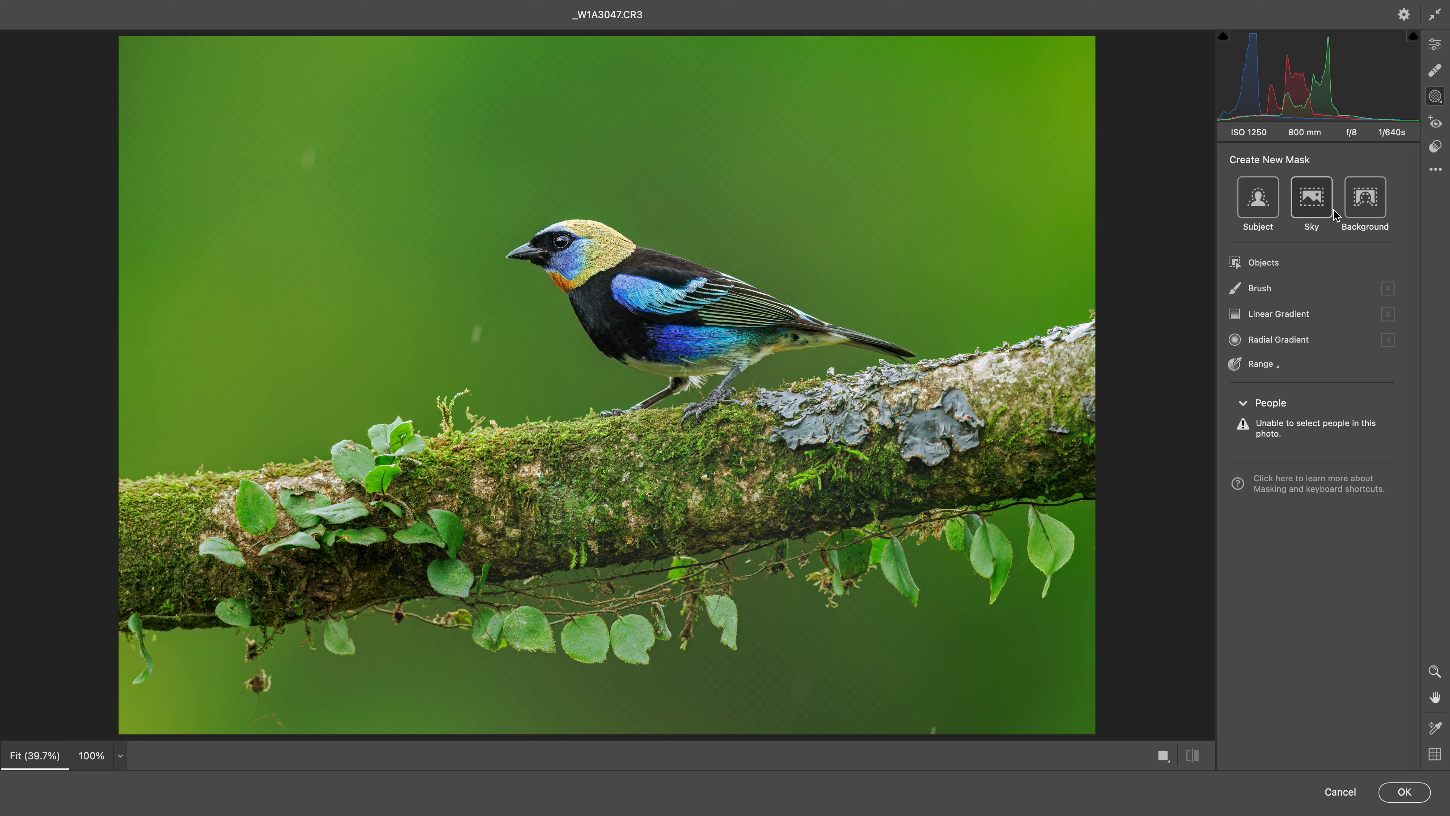
pyautogui.click(1435, 71)
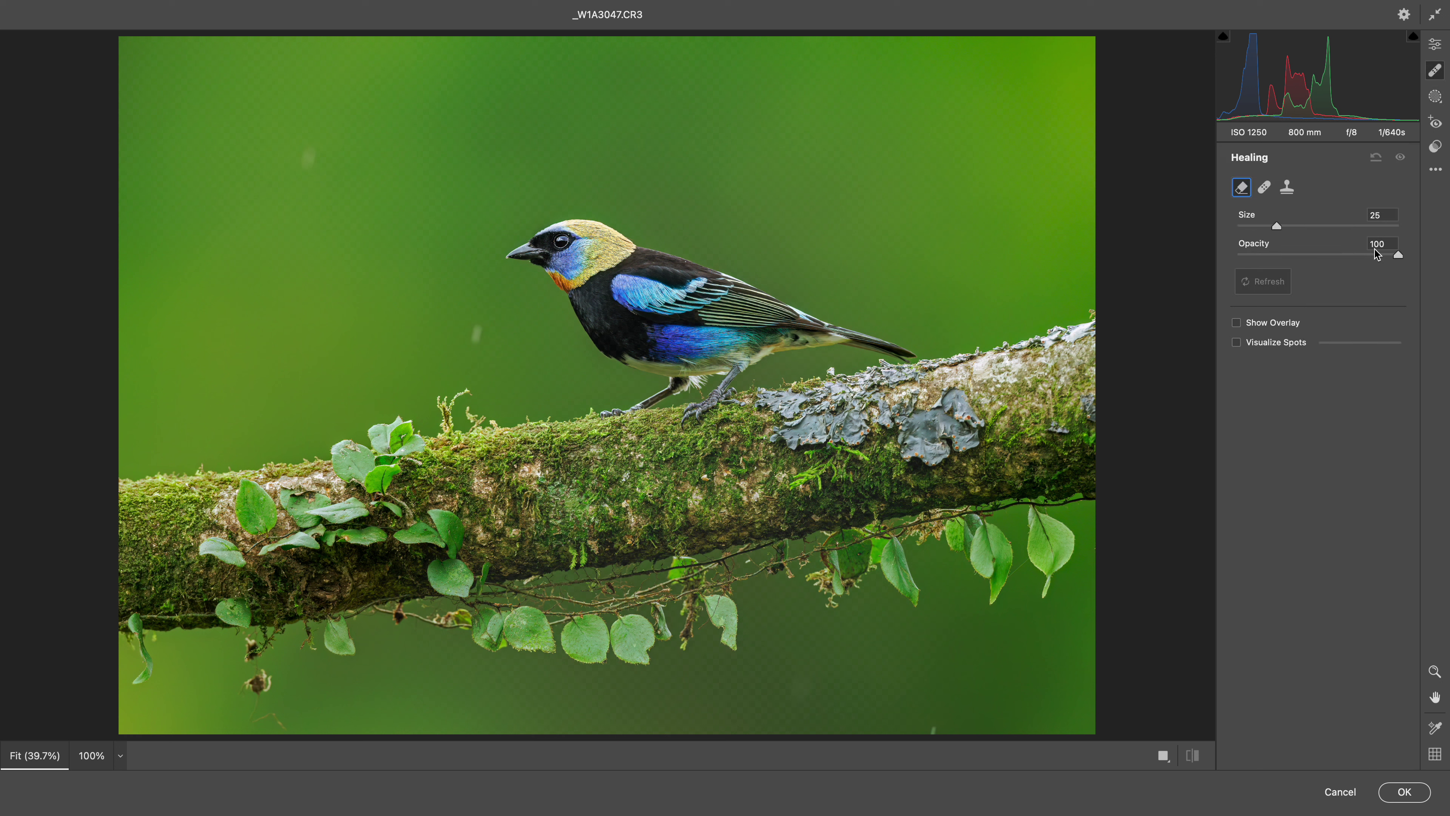
pyautogui.click(1436, 46)
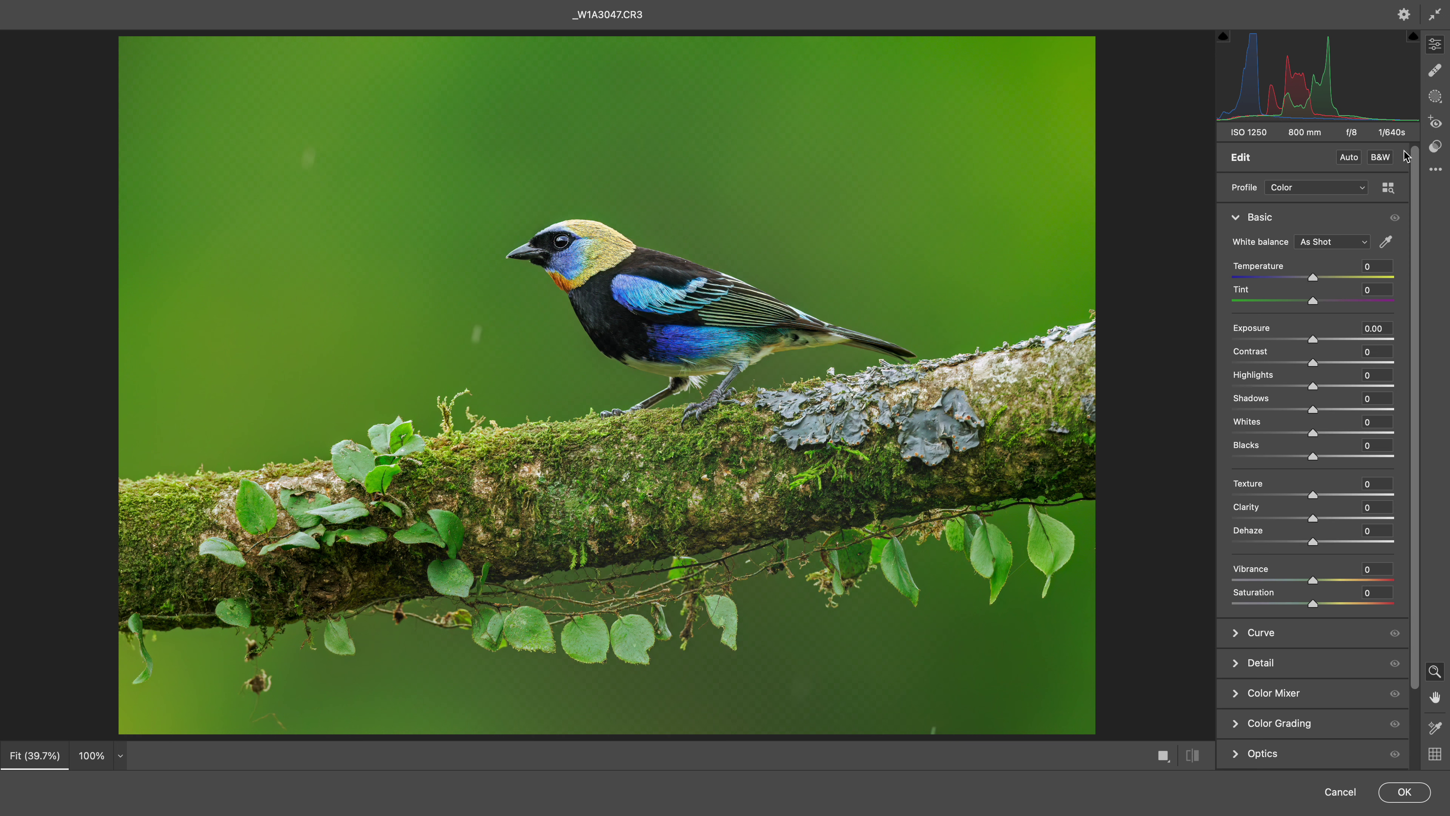
pyautogui.click(1301, 693)
pyautogui.scroll(-5, 1416, 278)
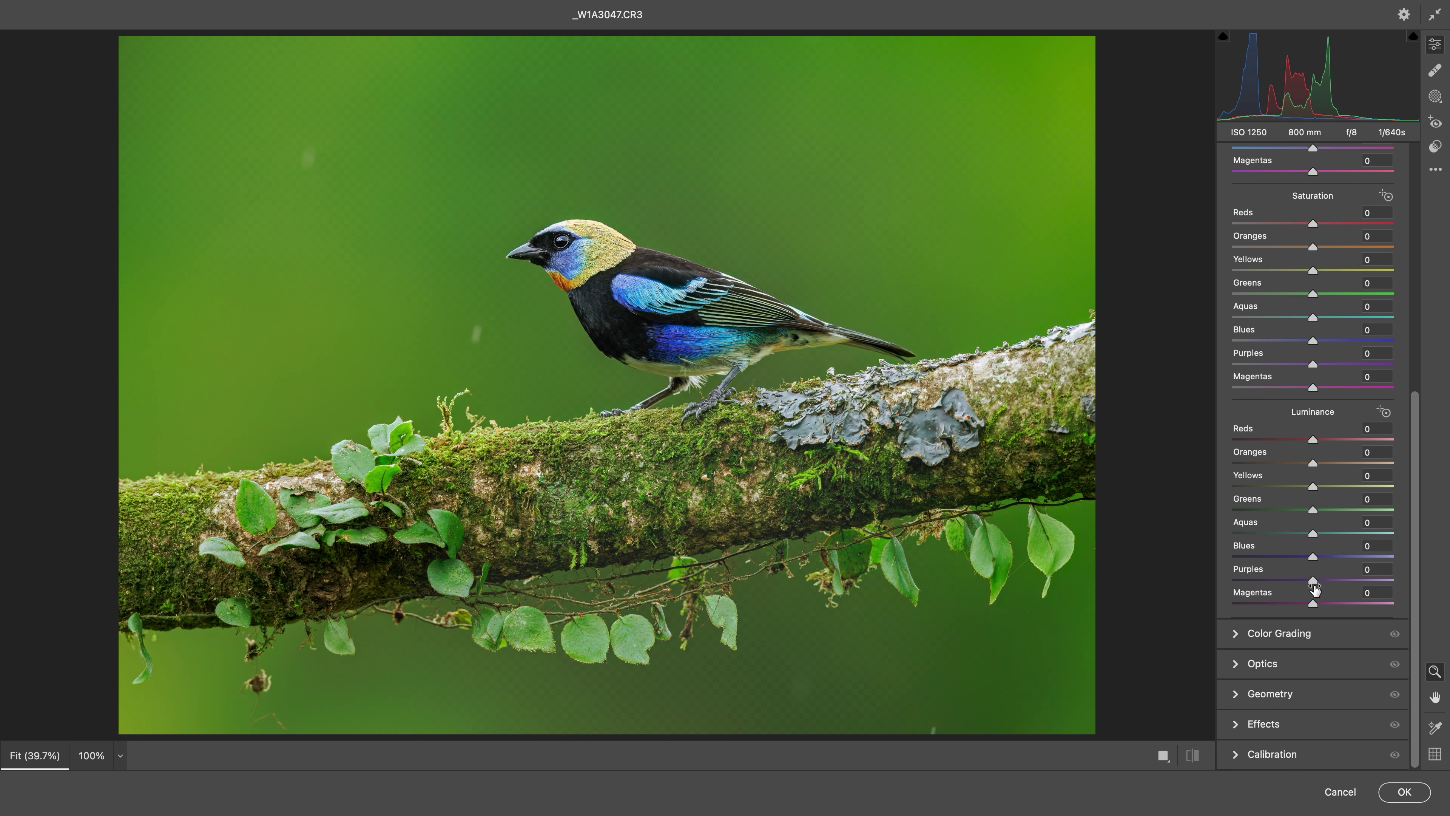
pyautogui.moveTo(1319, 562); pyautogui.dragTo(1324, 564)
pyautogui.moveTo(1317, 491)
pyautogui.mouseDown()
pyautogui.moveTo(1270, 492)
pyautogui.moveTo(1323, 492)
pyautogui.mouseUp()
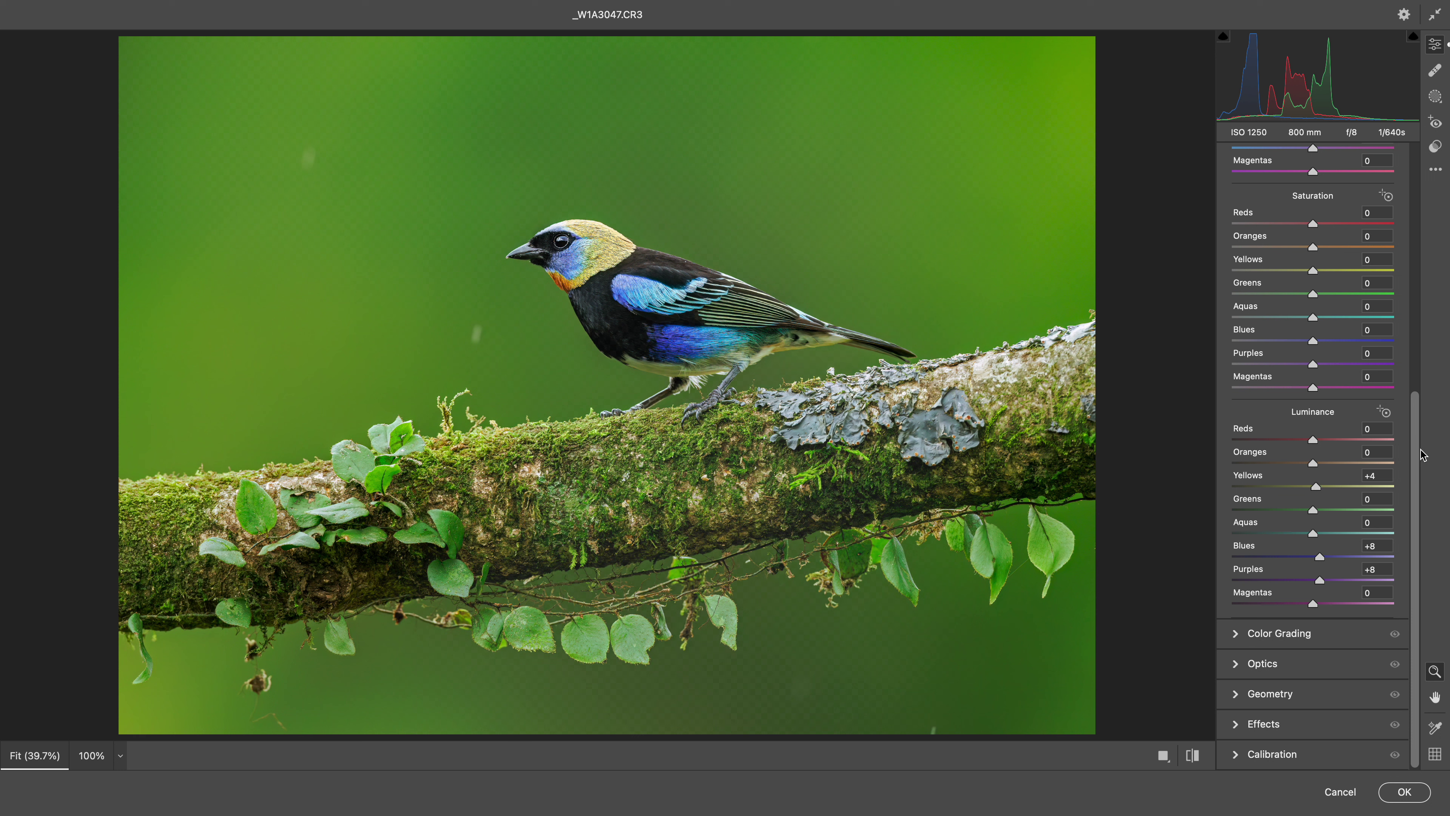
# Shift the hue of the greens slightly toward aqua in the Color Mixer and apply the filter.
pyautogui.moveTo(1419, 447); pyautogui.dragTo(1399, 280)
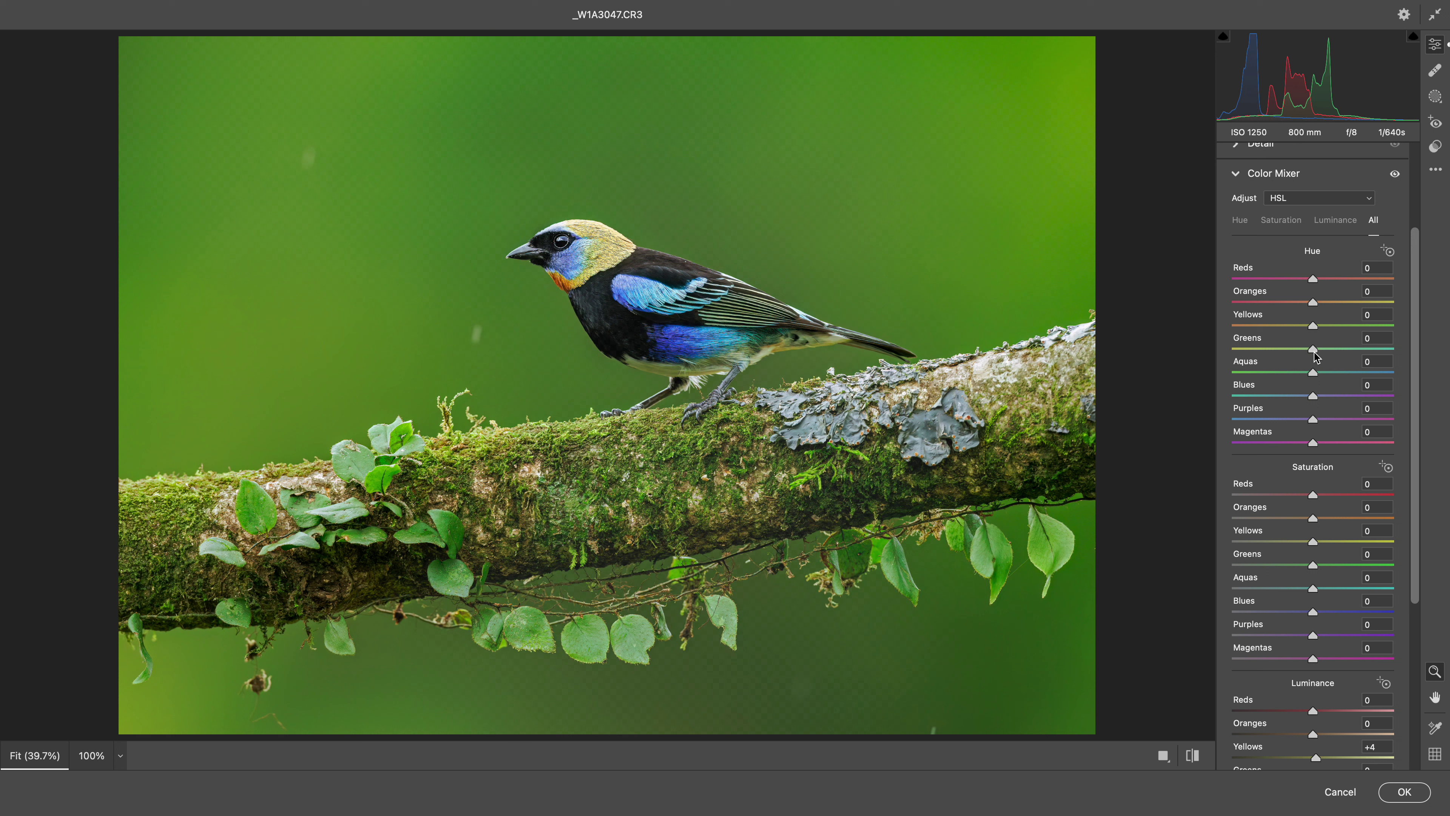
pyautogui.moveTo(1313, 350); pyautogui.dragTo(1343, 355)
pyautogui.moveTo(1331, 357); pyautogui.dragTo(1323, 359)
pyautogui.click(1412, 788)
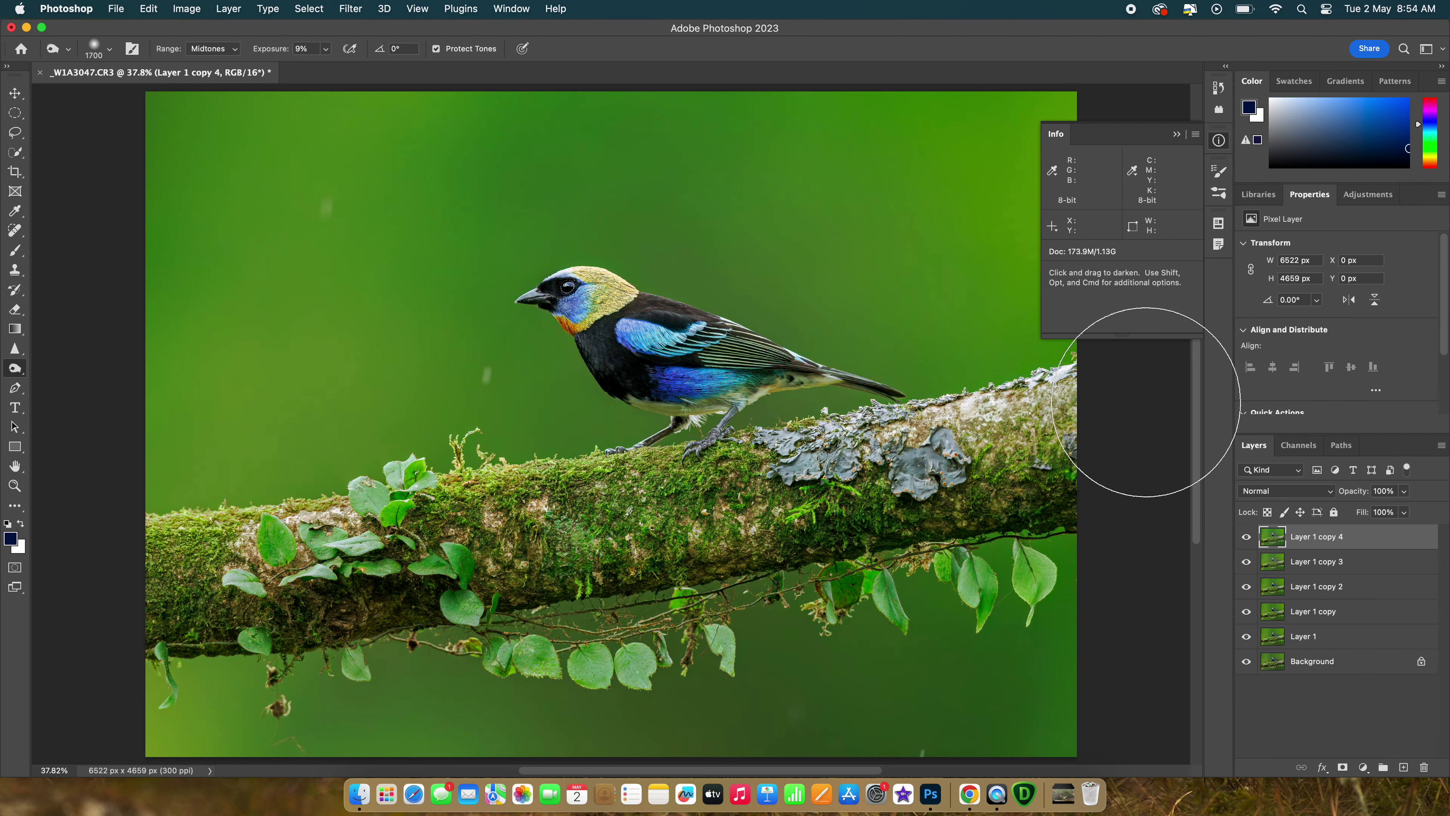
# Merge all visible layers into the Background and duplicate it as a new layer.
pyautogui.press('super+shift+e')
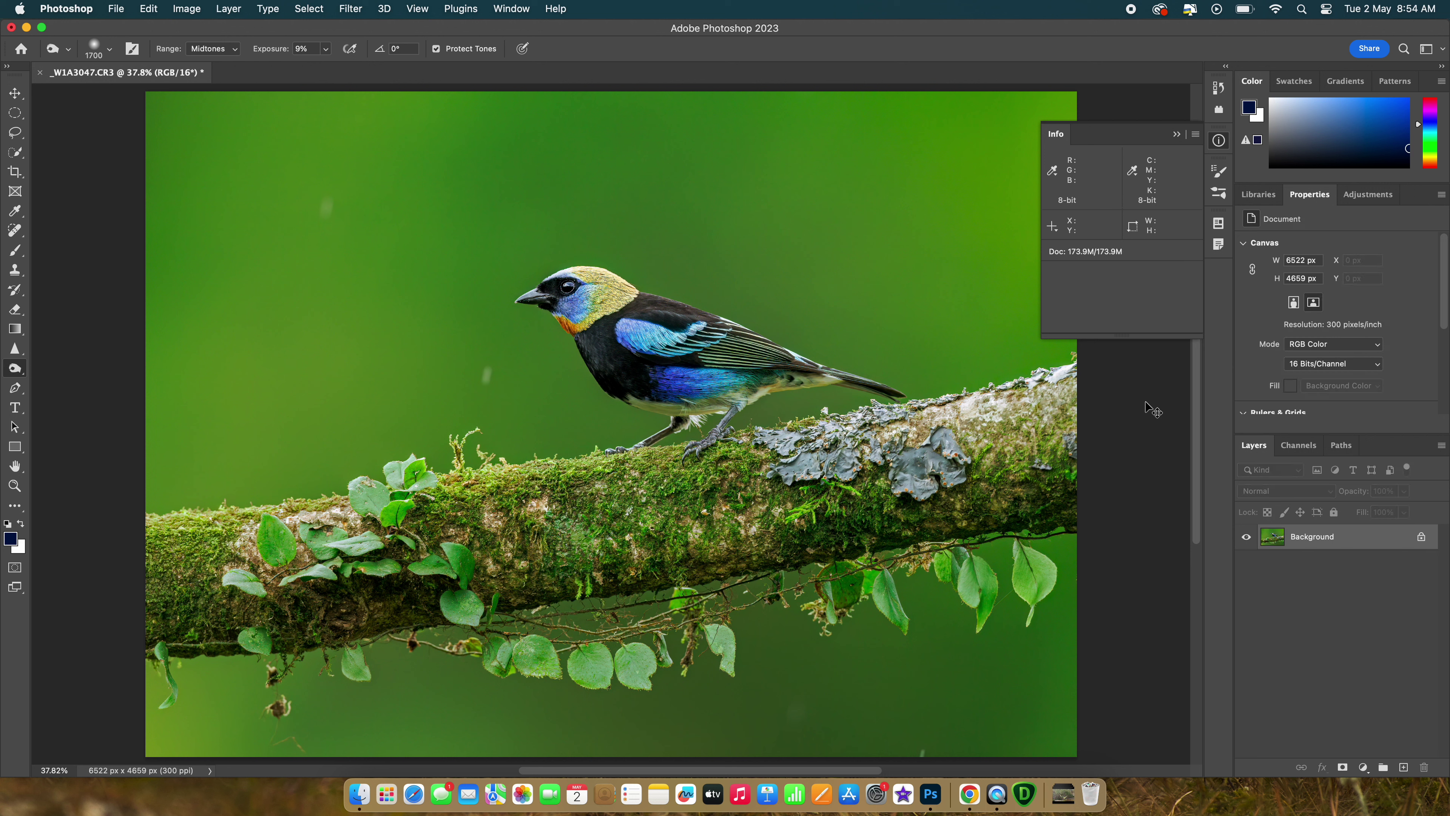
pyautogui.press('super+j')
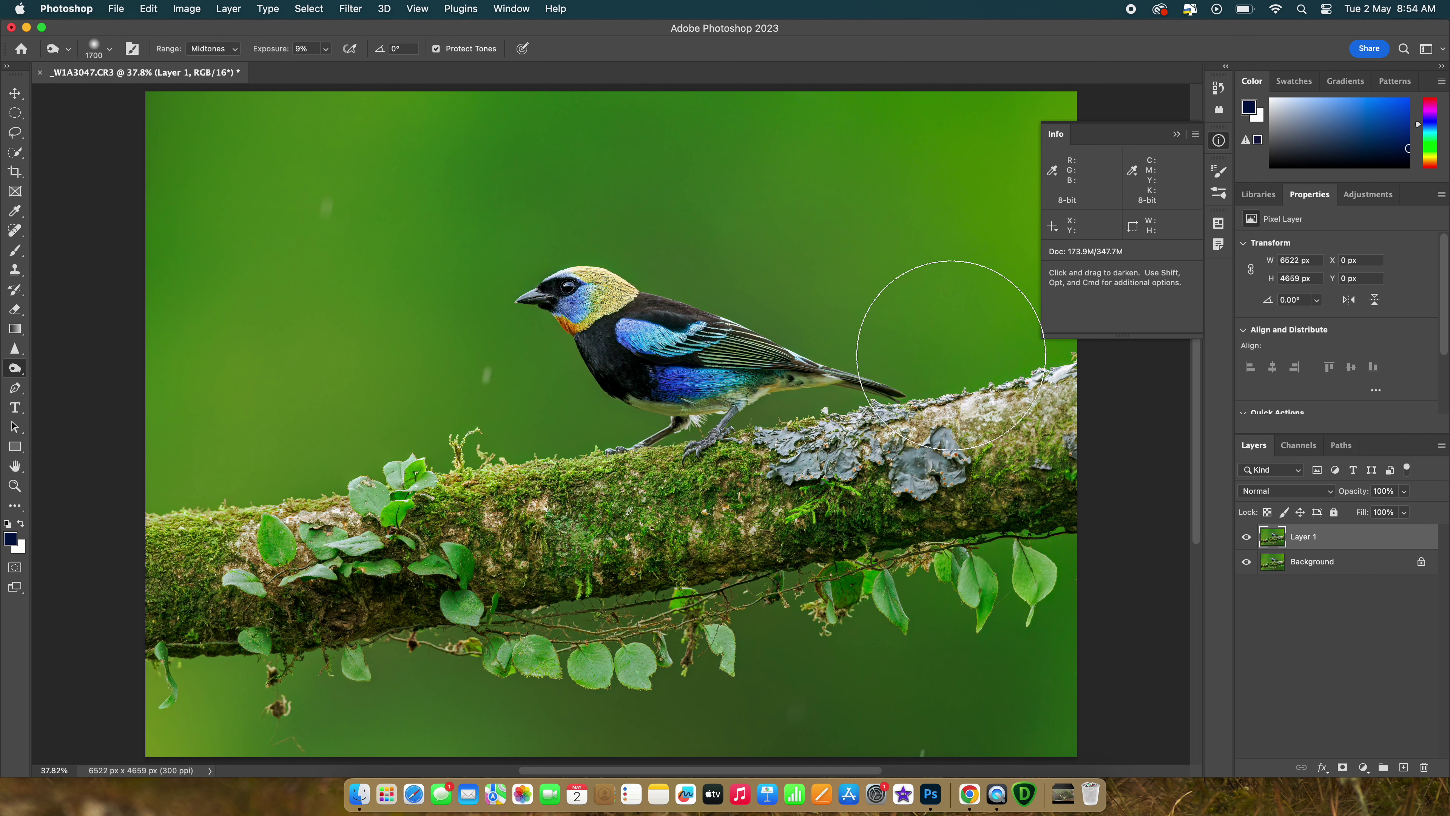
pyautogui.click(354, 9)
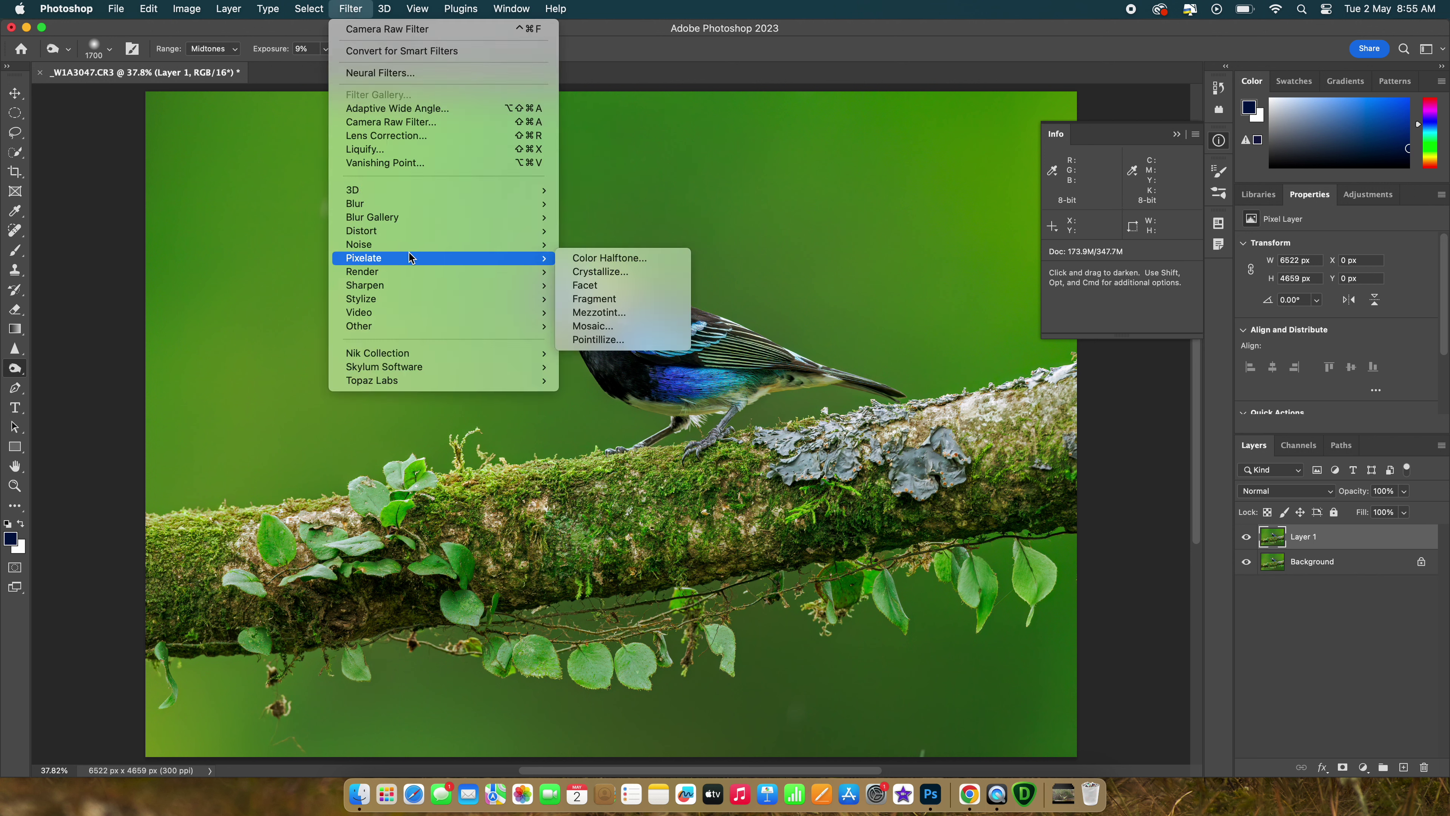
pyautogui.moveTo(414, 329)
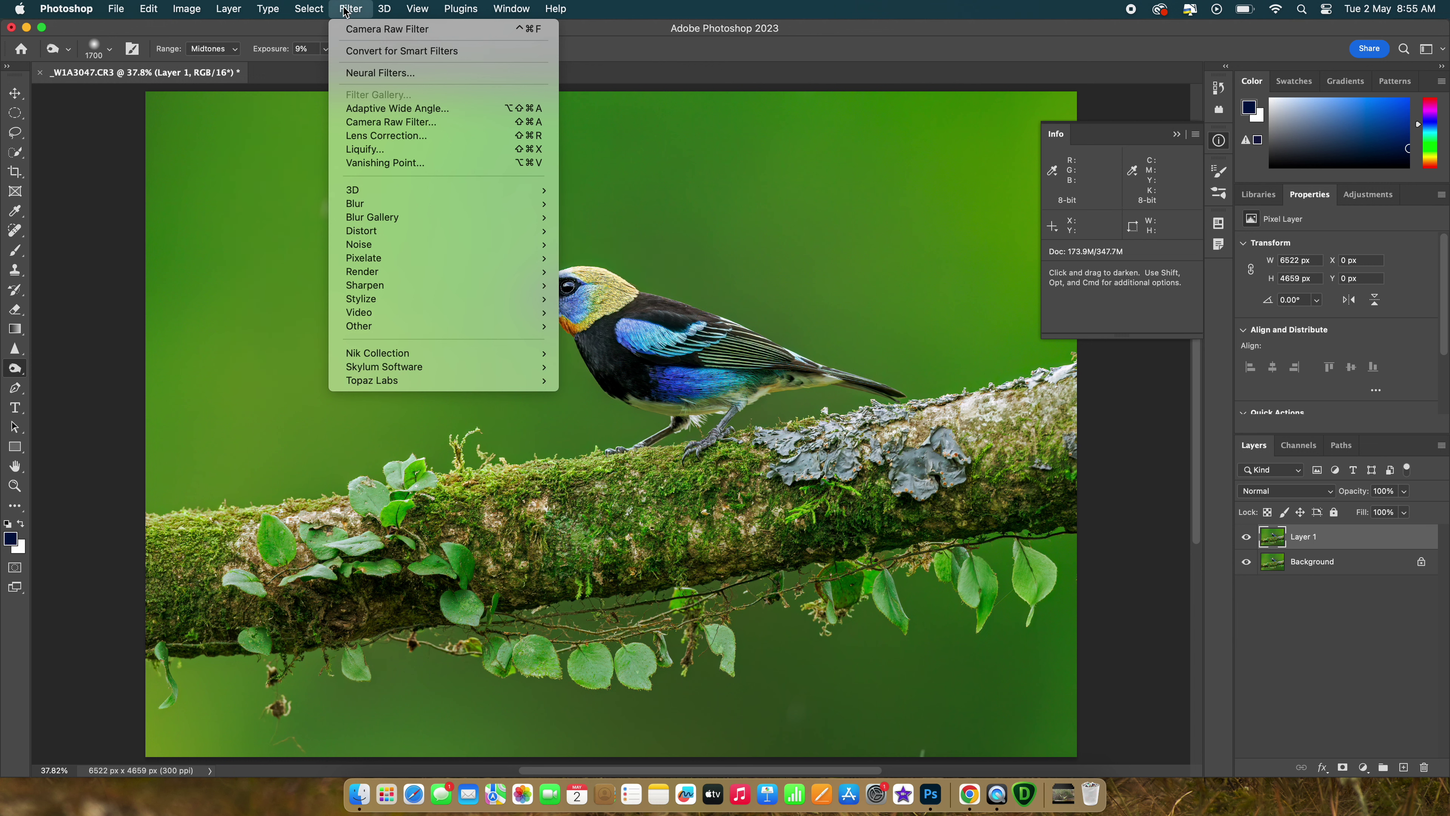
# Try a Color Lookup adjustment on Layer 1 with the Fuji ETERNA 250D Fuji 3510 (by Adobe).cube 3D LUT.
pyautogui.moveTo(322, 11)
pyautogui.moveTo(191, 15)
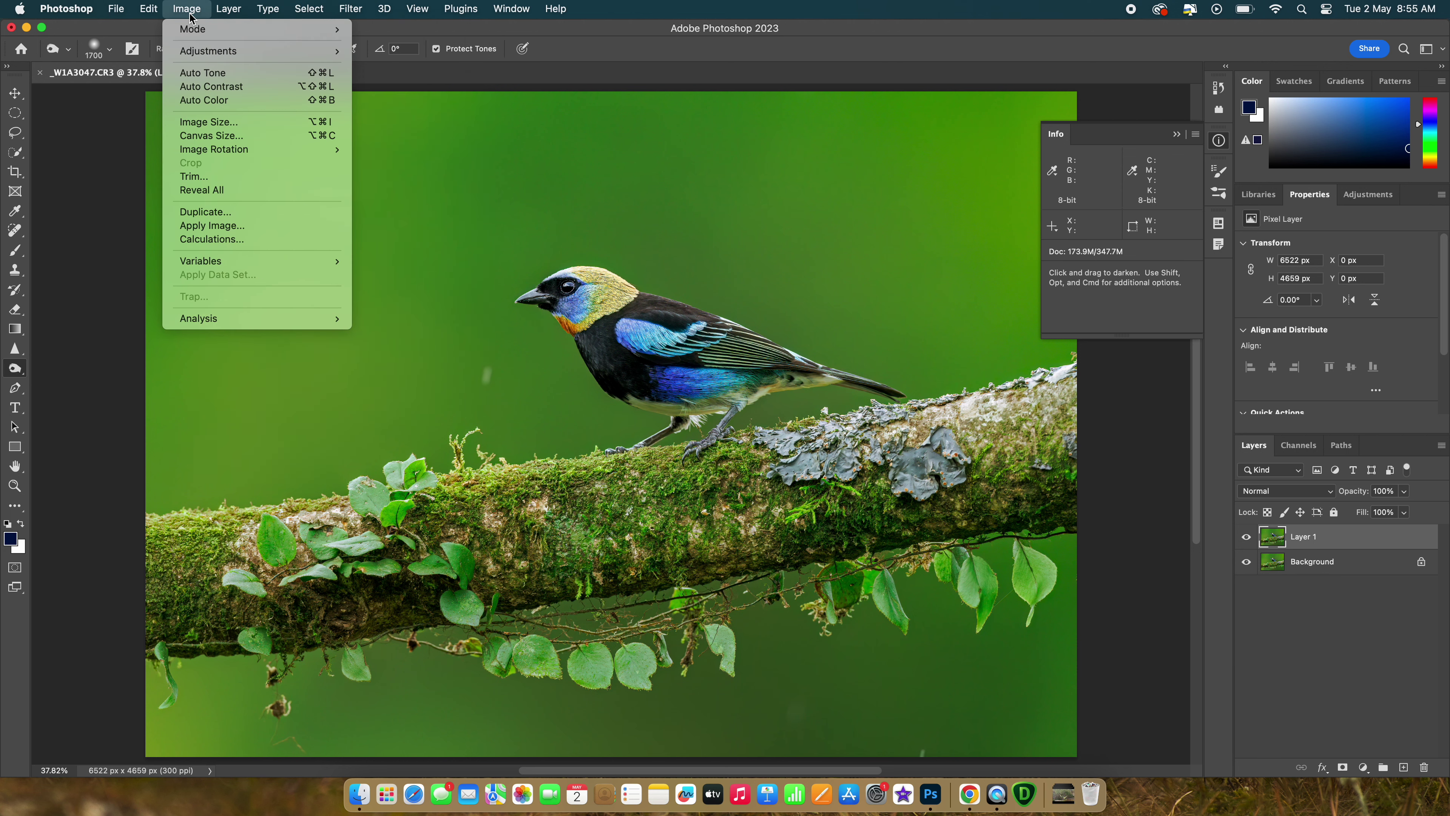
pyautogui.moveTo(294, 52)
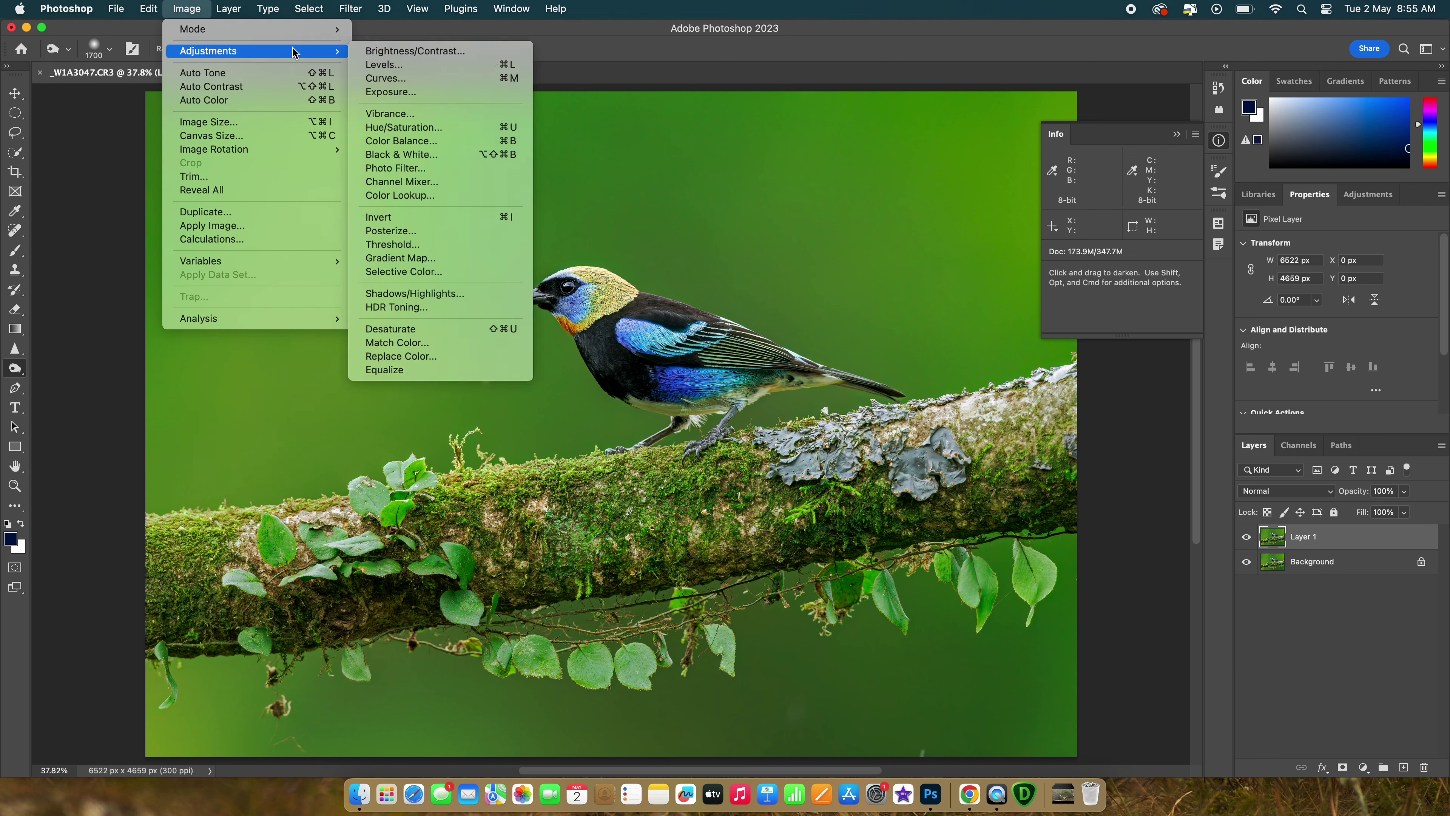
pyautogui.click(446, 197)
pyautogui.moveTo(598, 204); pyautogui.dragTo(1151, 313)
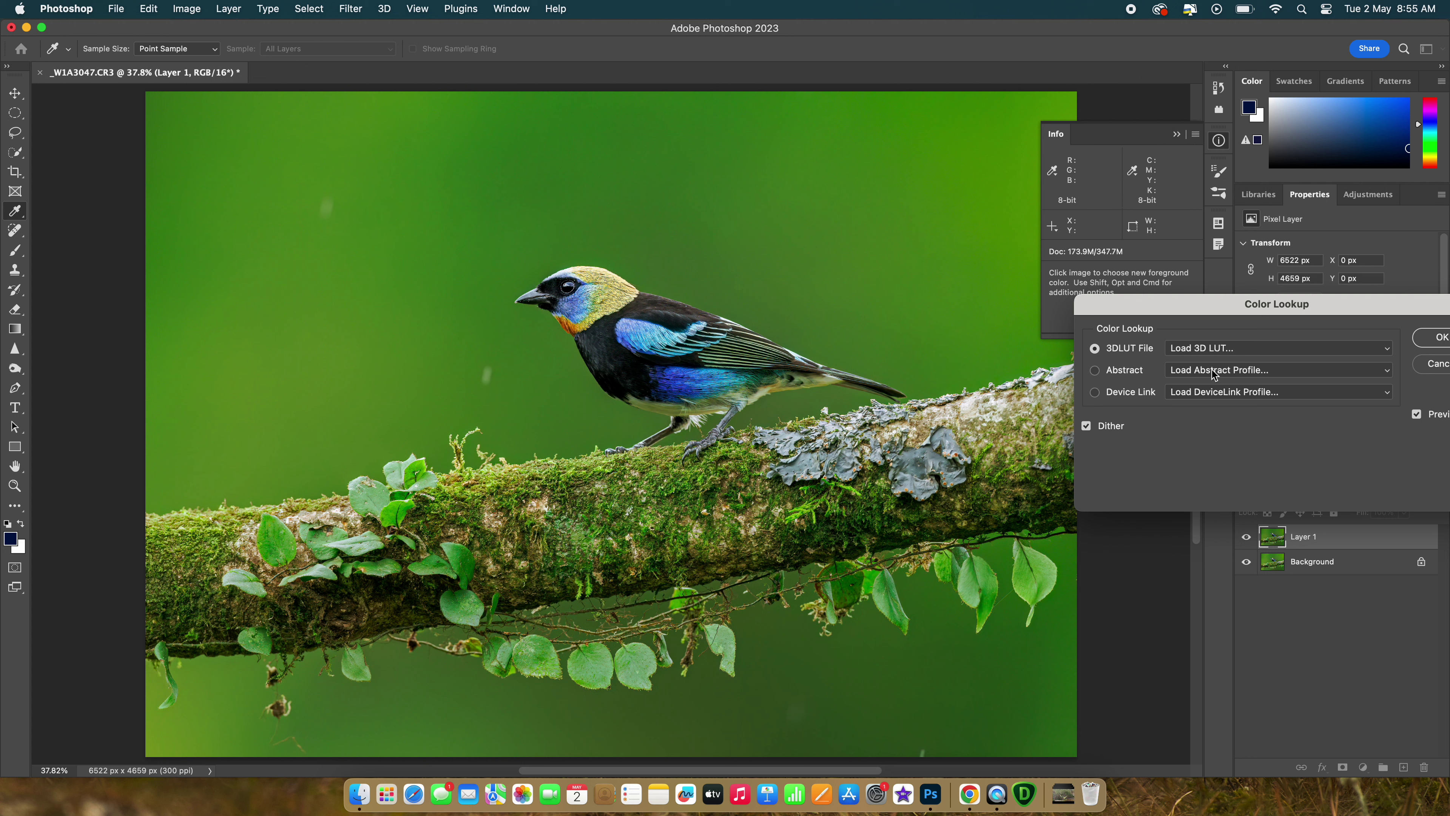
pyautogui.click(1209, 349)
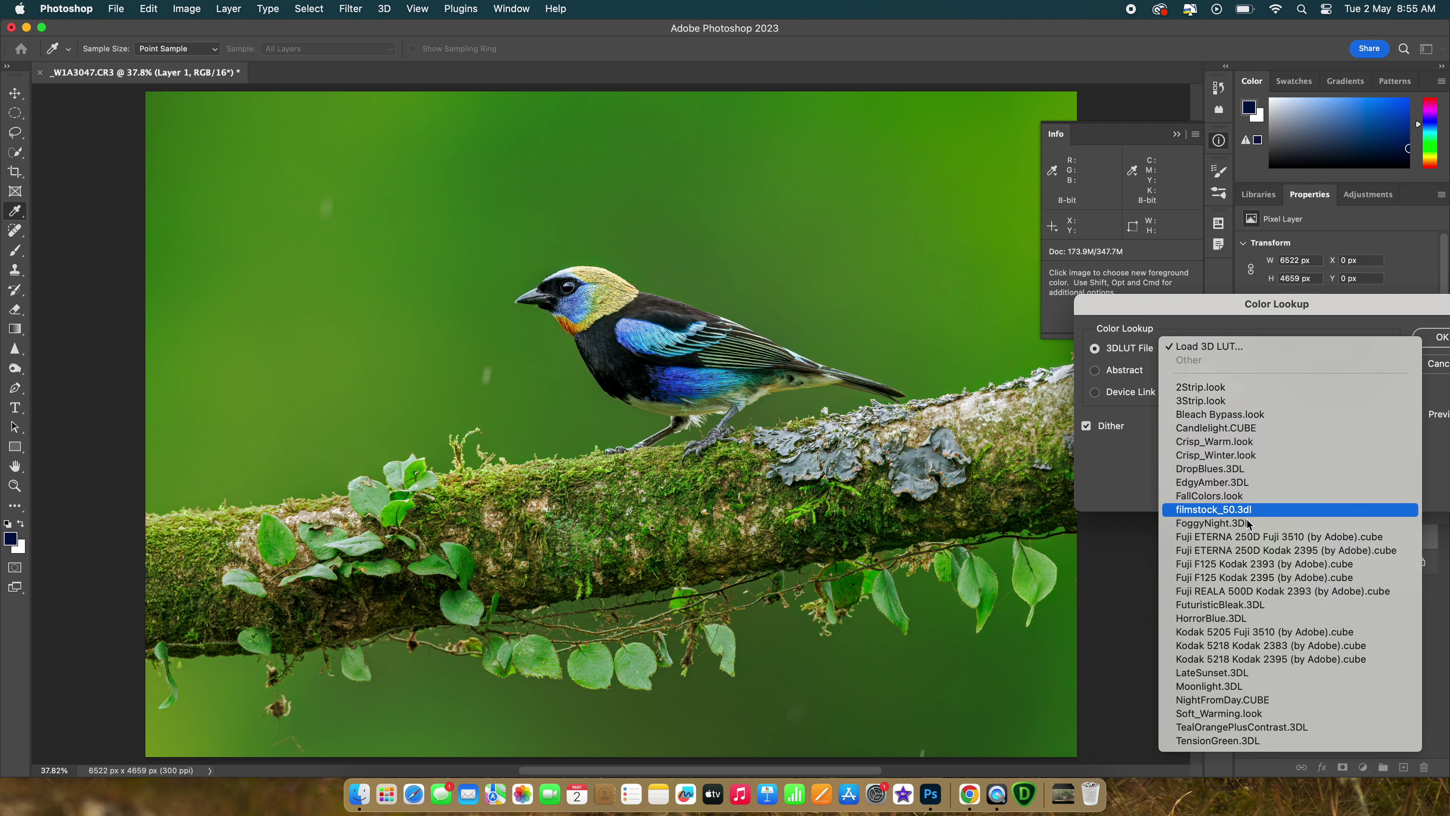
pyautogui.click(1248, 540)
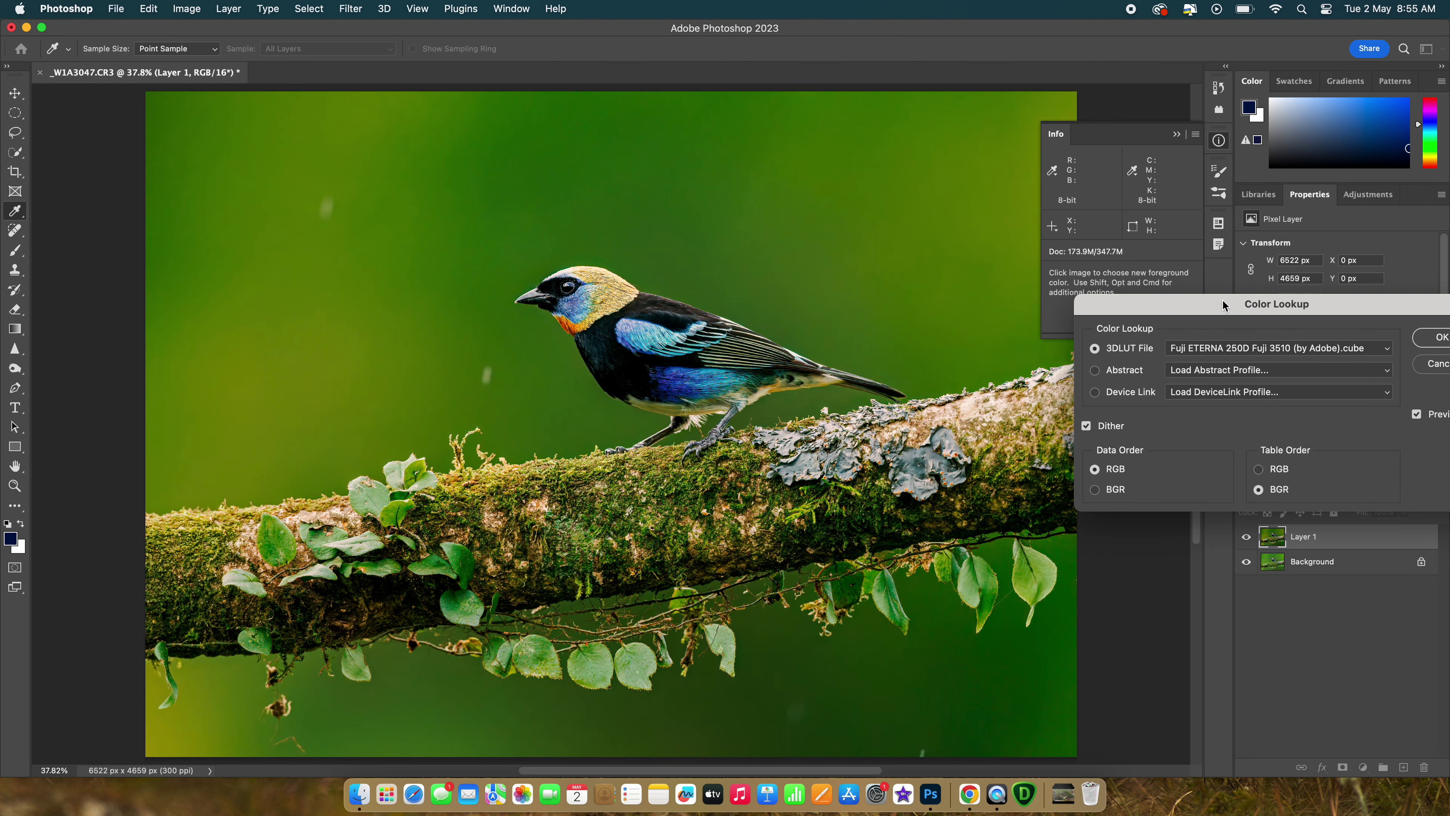
# Preview the Candlelight.CUBE and TensionGreen.3DL looks in Color Lookup and close the dialog.
pyautogui.moveTo(1223, 300); pyautogui.dragTo(1160, 210)
pyautogui.click(1175, 243)
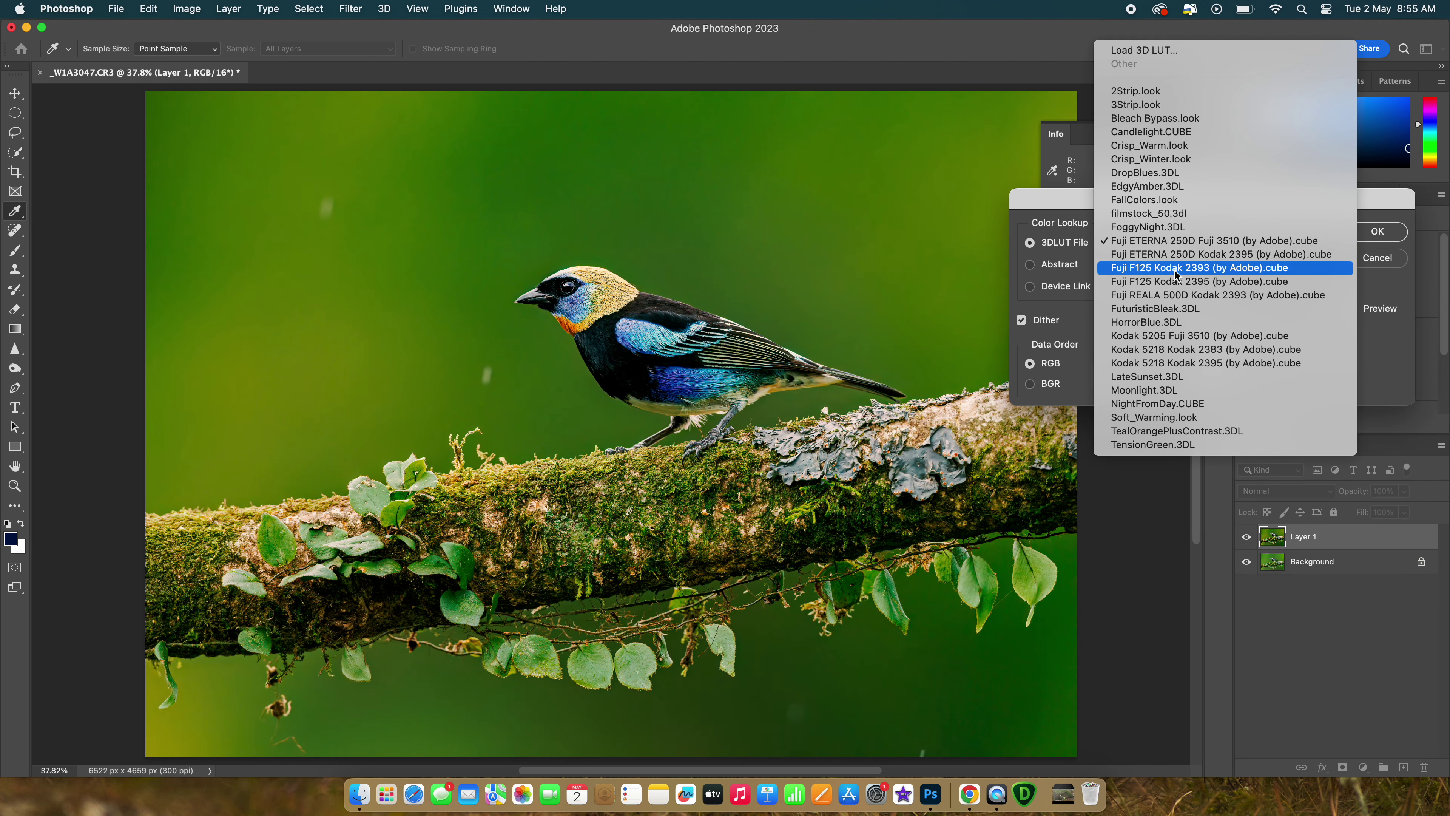
pyautogui.click(1188, 133)
pyautogui.click(1176, 243)
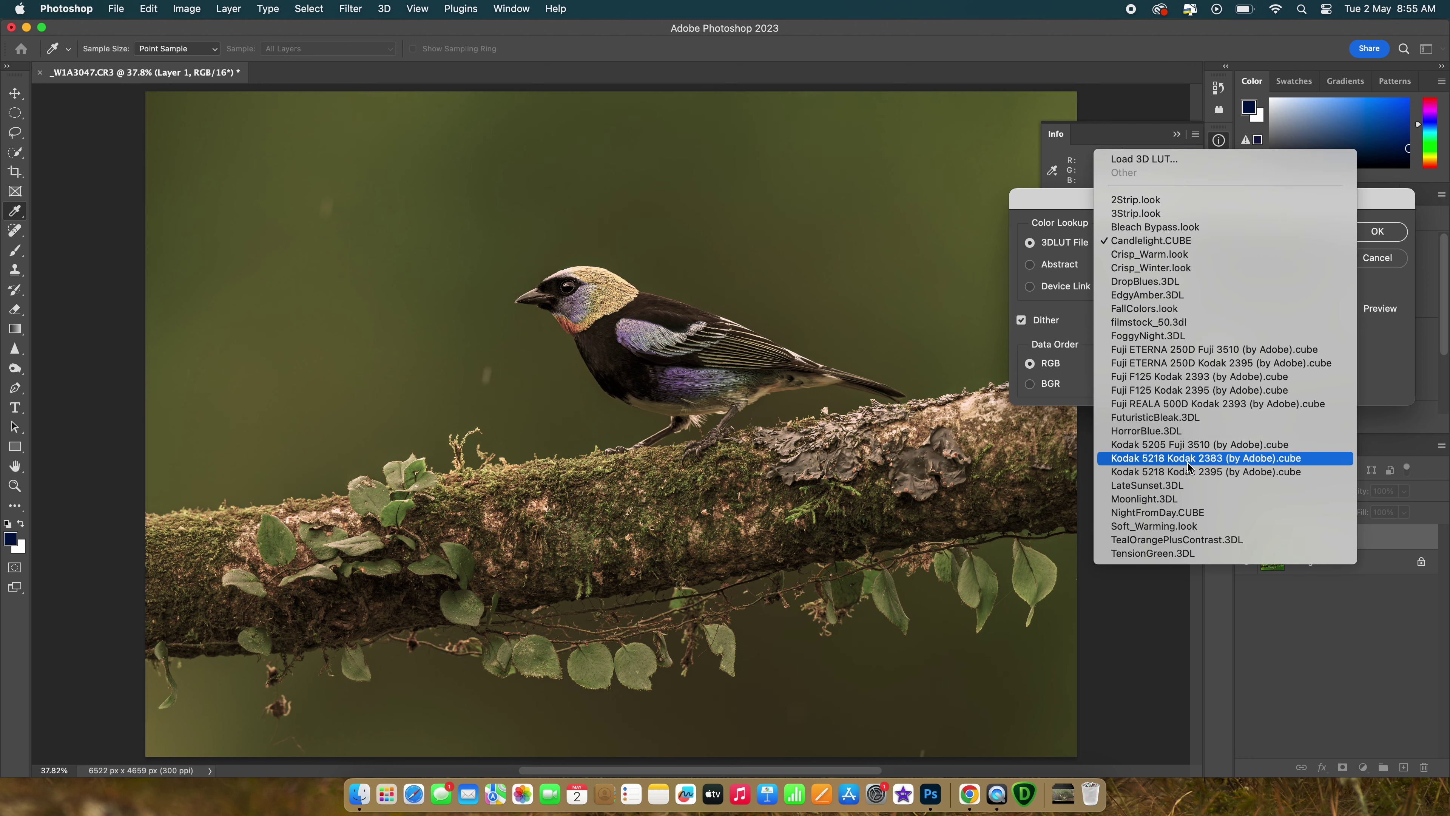
pyautogui.click(1205, 553)
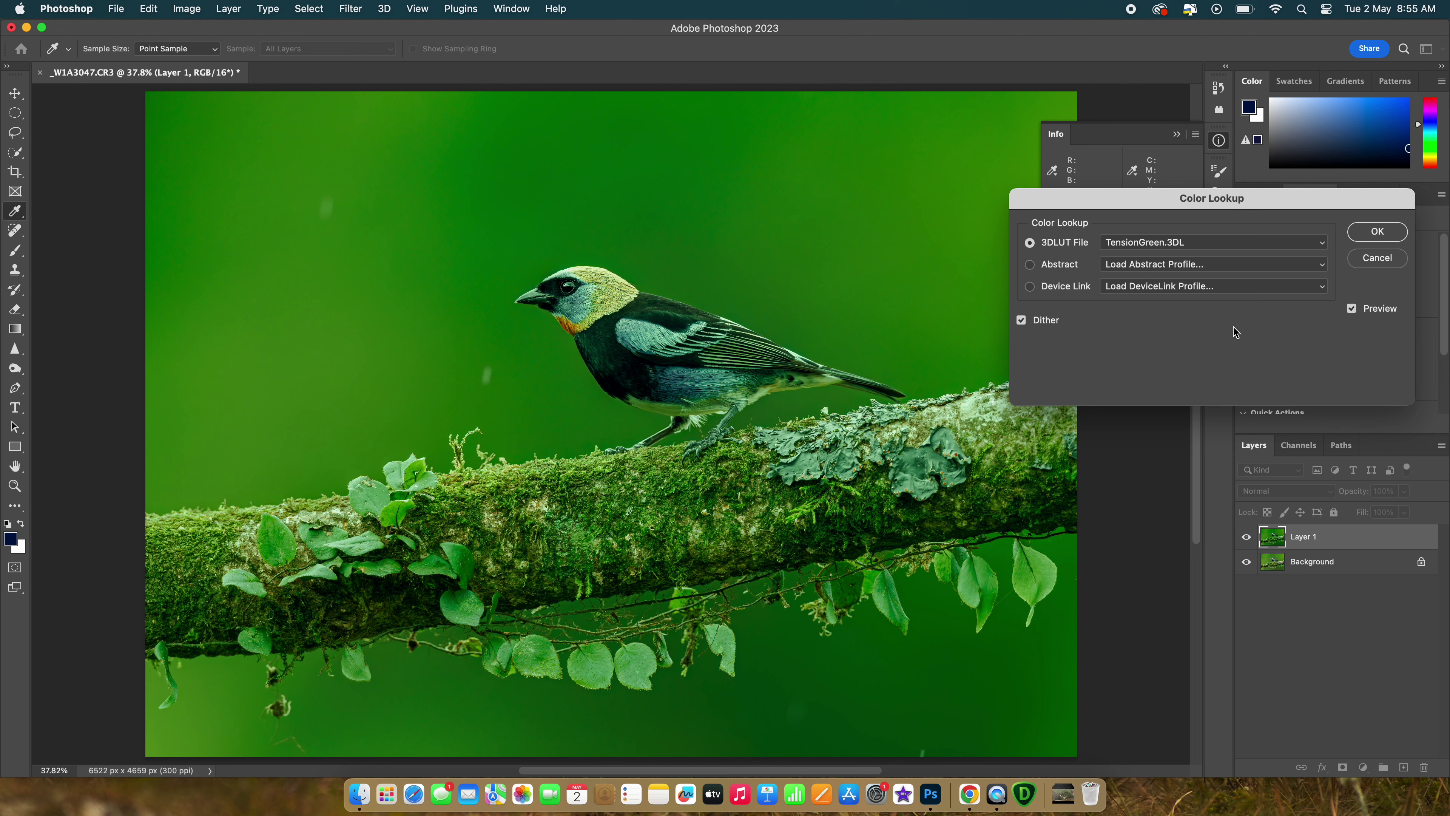
pyautogui.click(1377, 232)
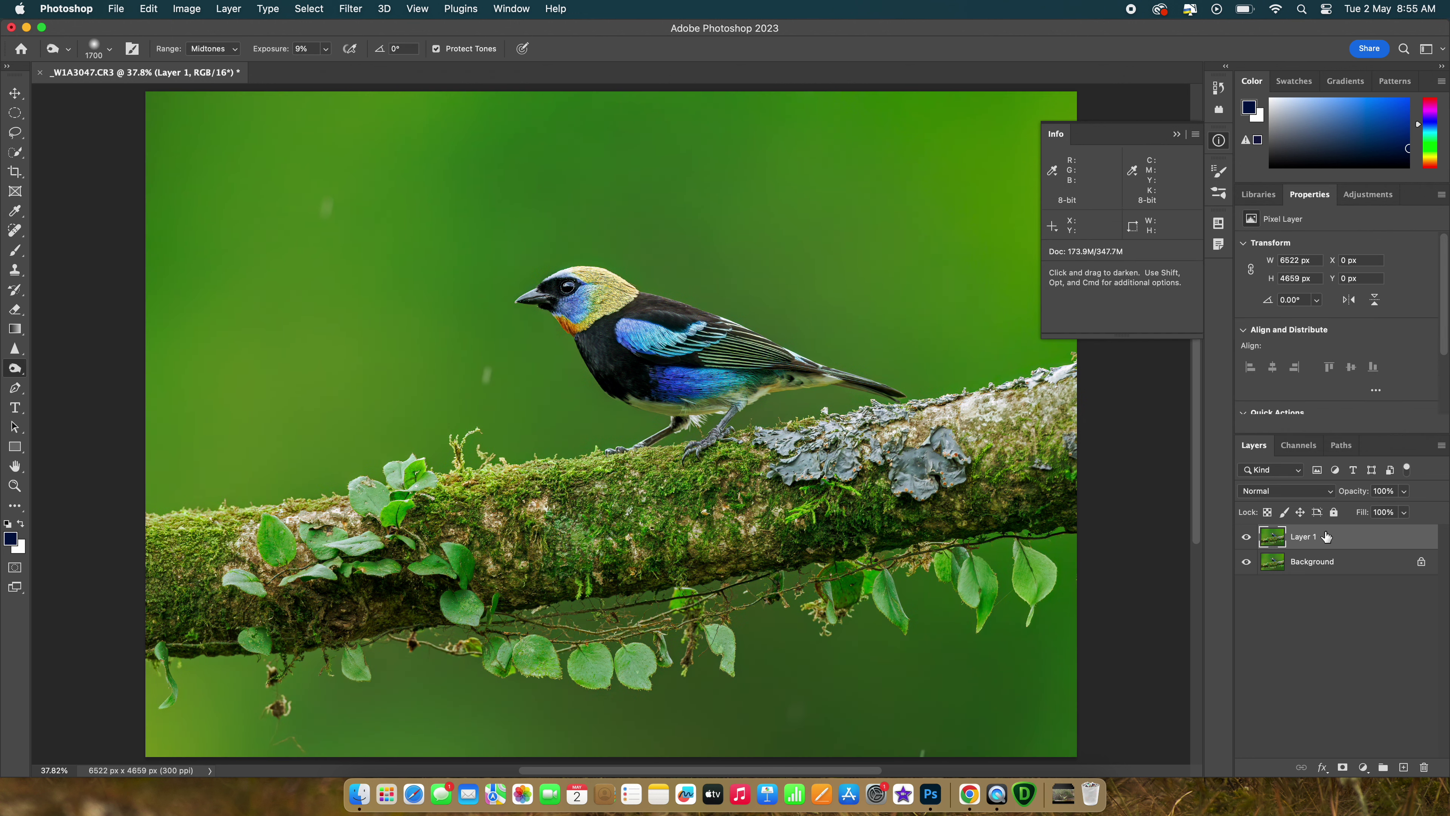
# Try a layer mask on Layer 1 with a black brush dab at 13% opacity, and undo both.
pyautogui.click(1343, 767)
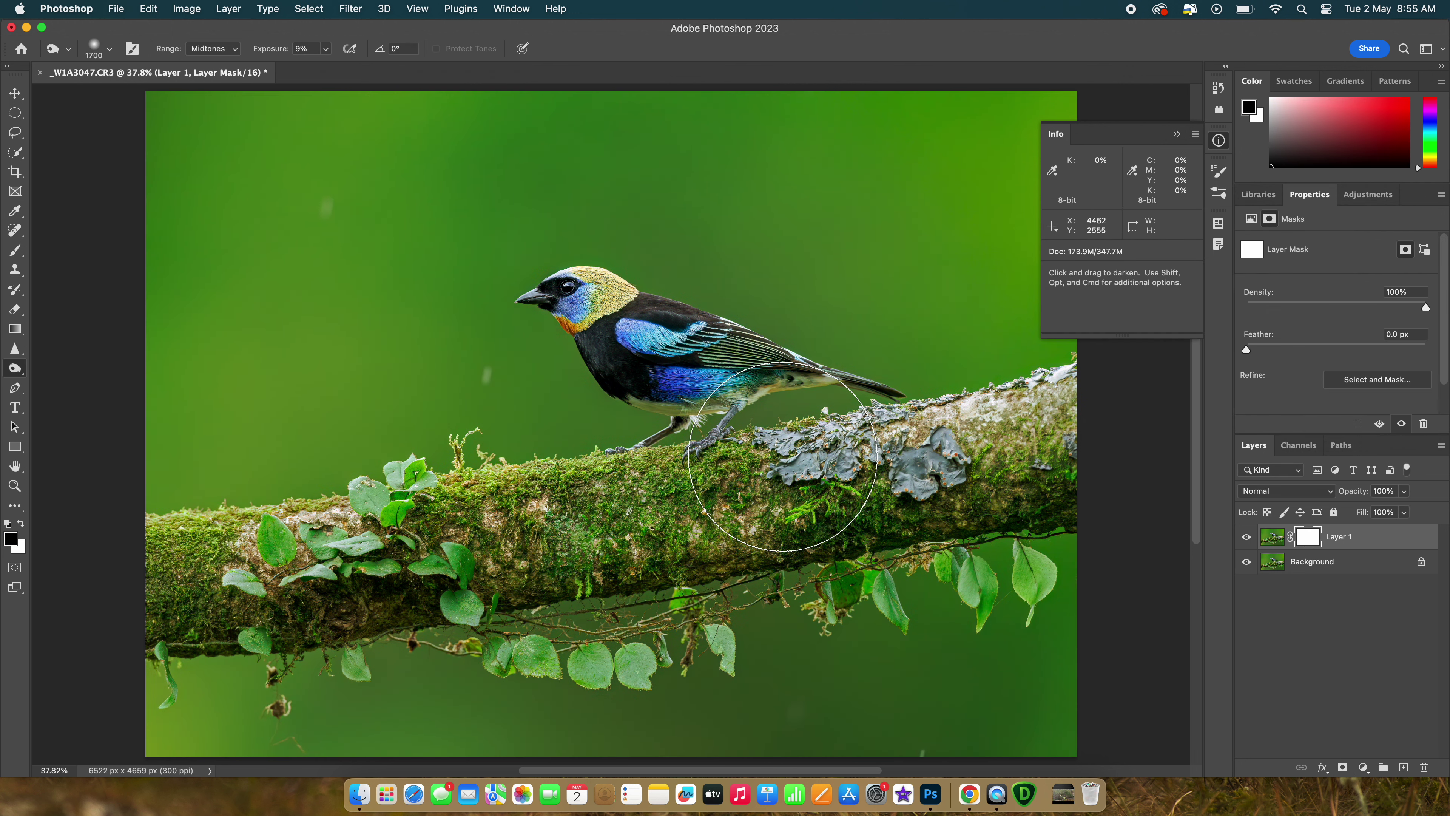
pyautogui.press('b')
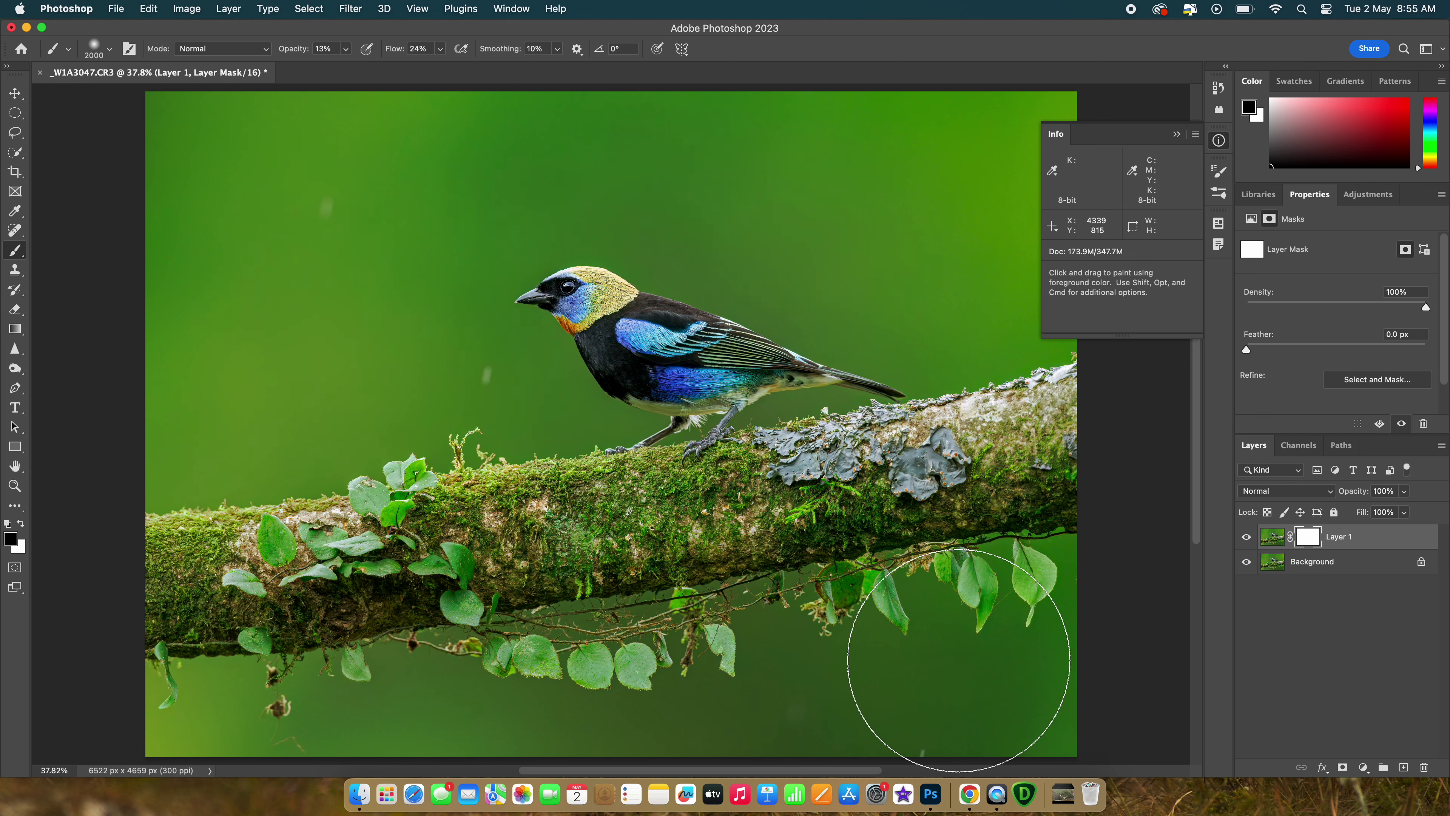
pyautogui.click(888, 580)
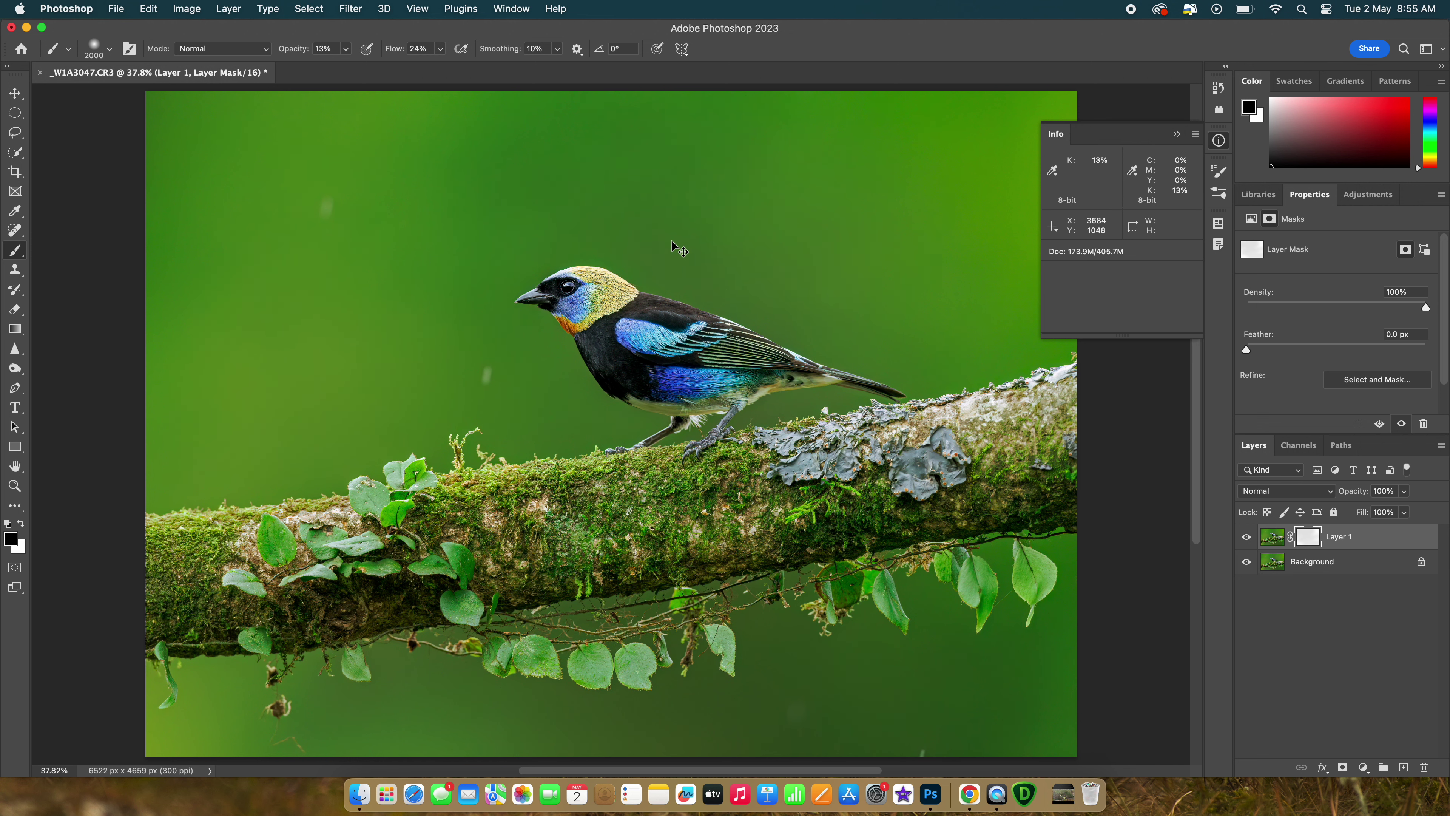
pyautogui.press('super+z')
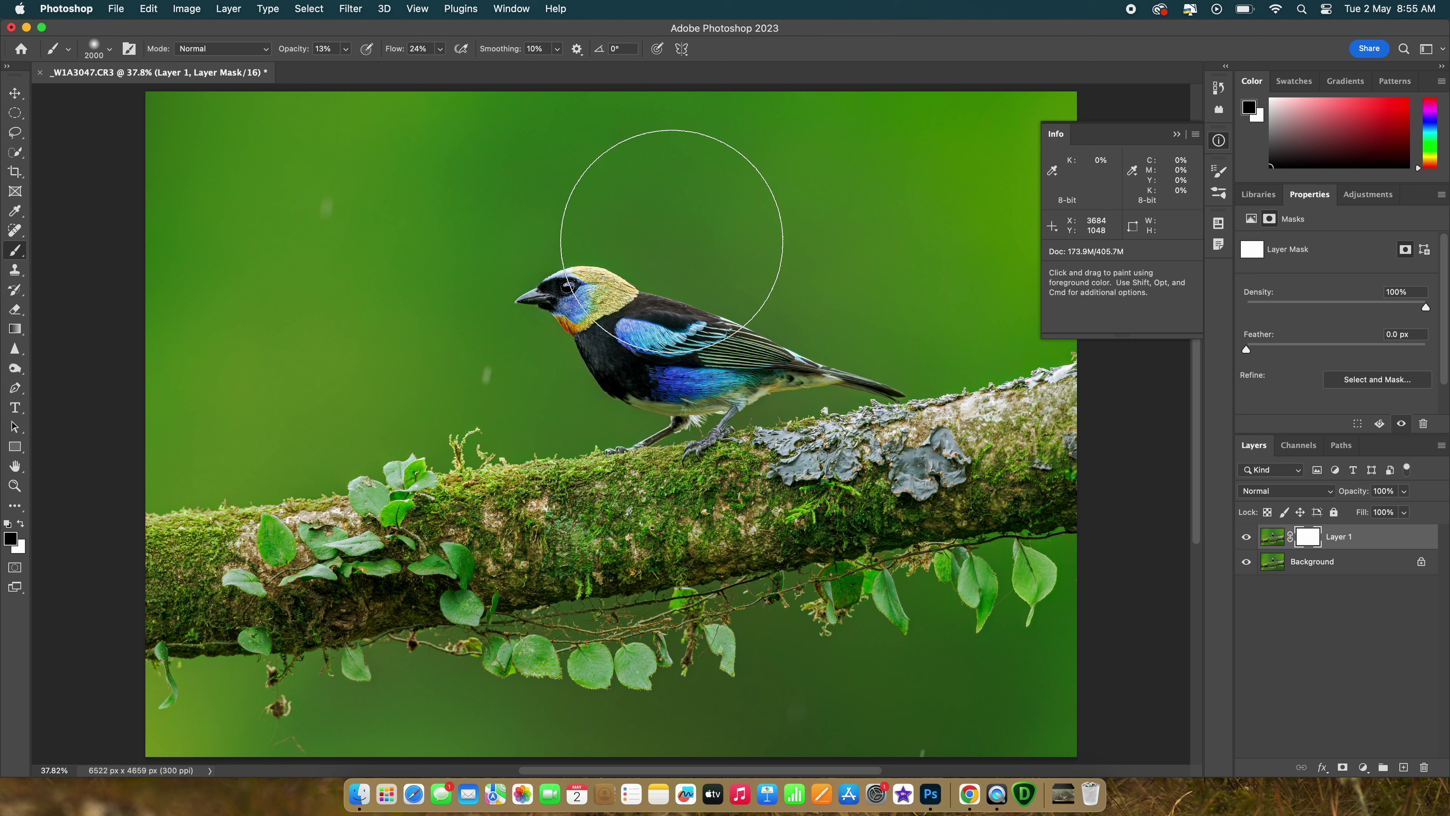
pyautogui.press('super+z')
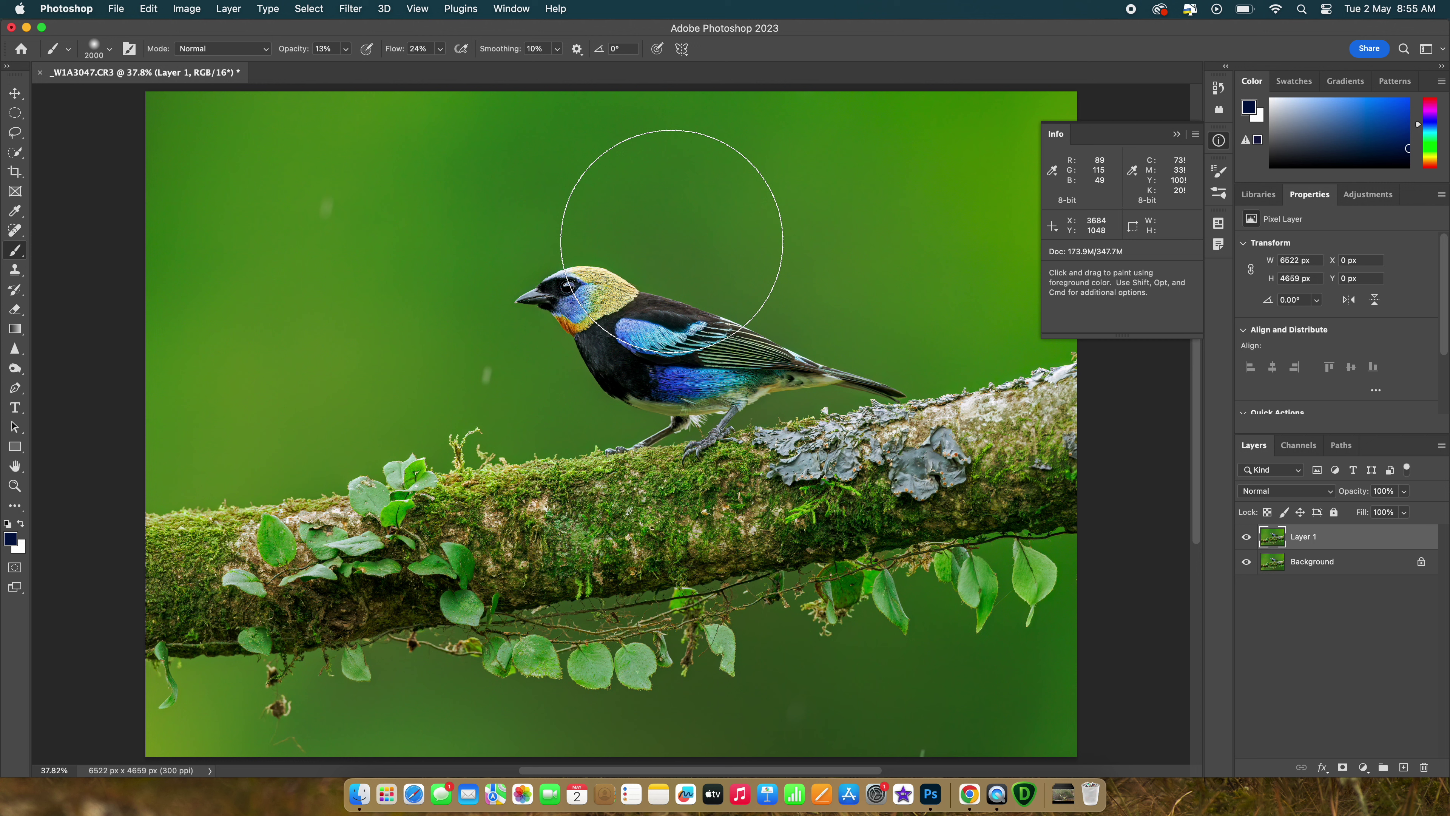
# Convert Layer 1 into a smart object for re-editable smart filters.
pyautogui.click(308, 10)
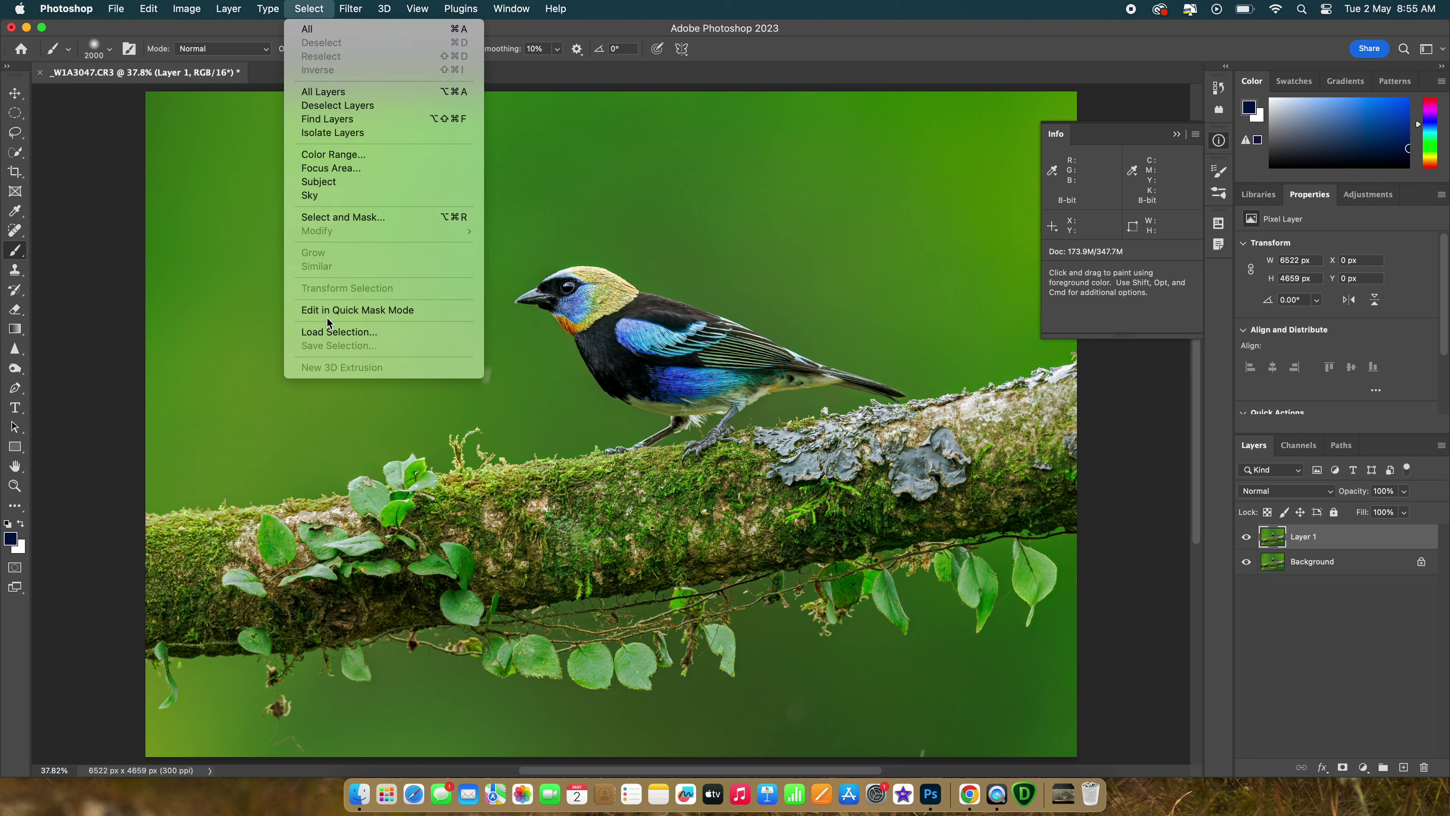
pyautogui.moveTo(353, 7)
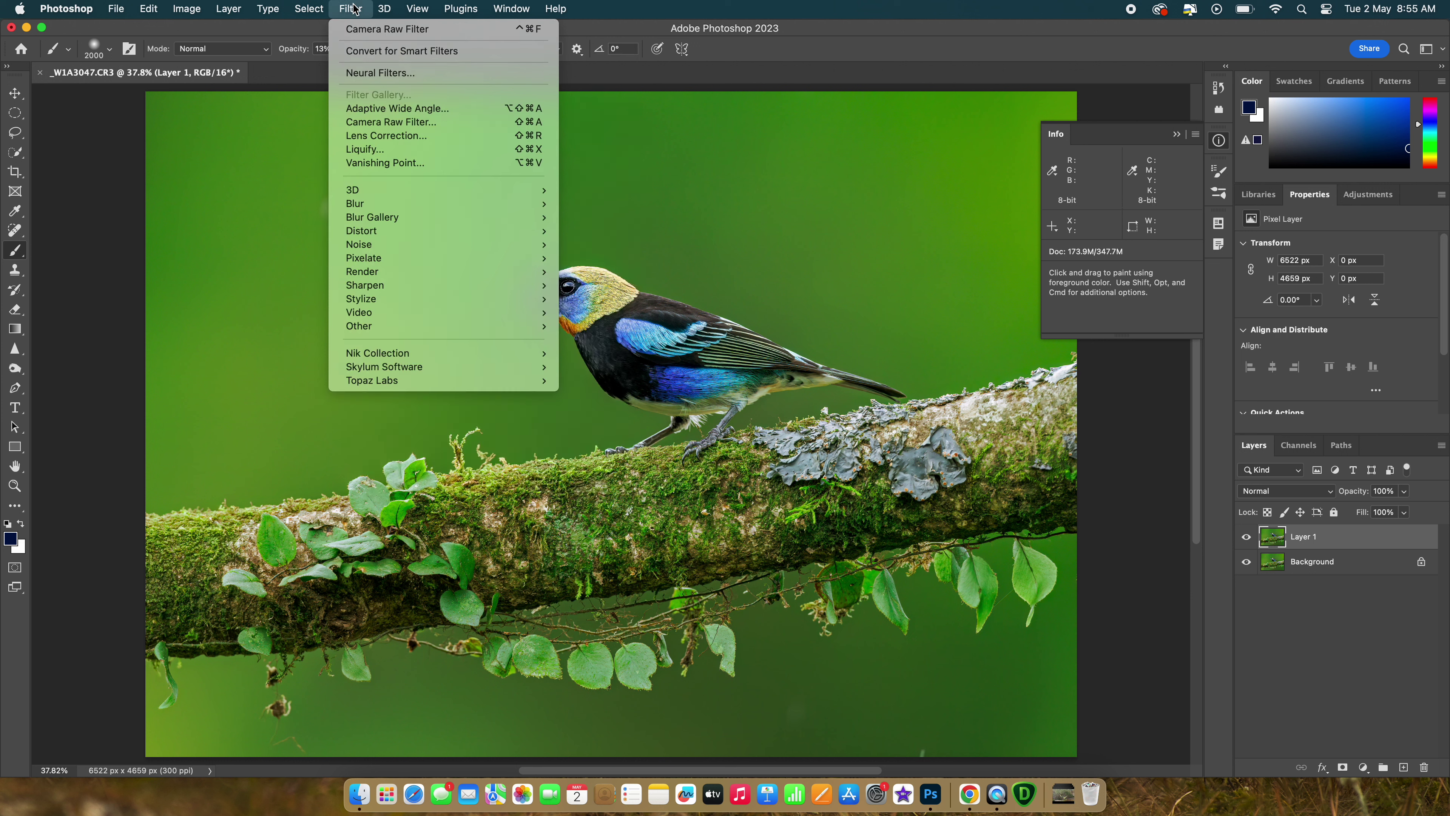
pyautogui.click(380, 51)
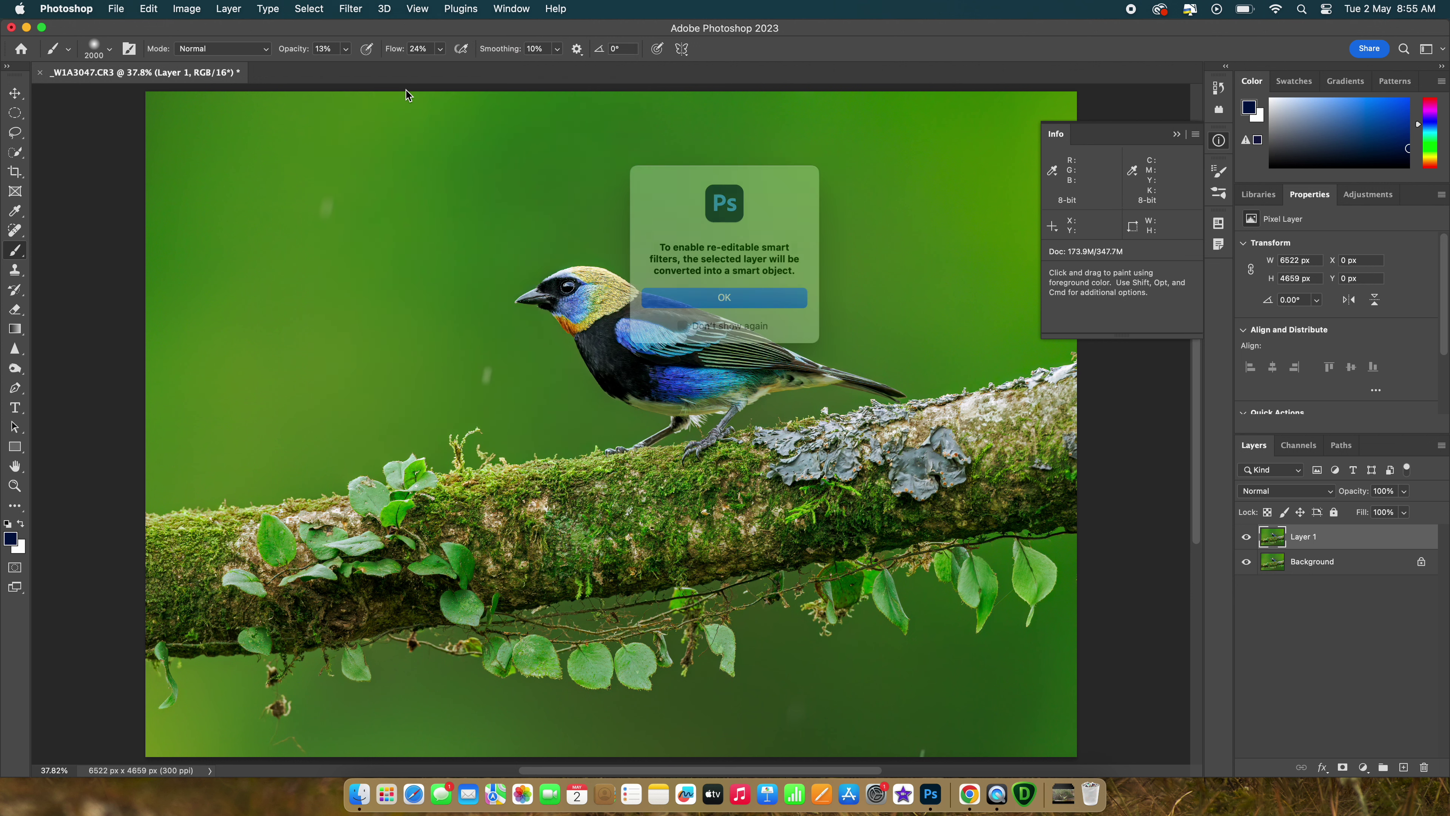
pyautogui.click(722, 298)
# In the Camera Raw Filter, create a Select Subject mask of the bird and invert it to cover the background and branch.
pyautogui.click(361, 9)
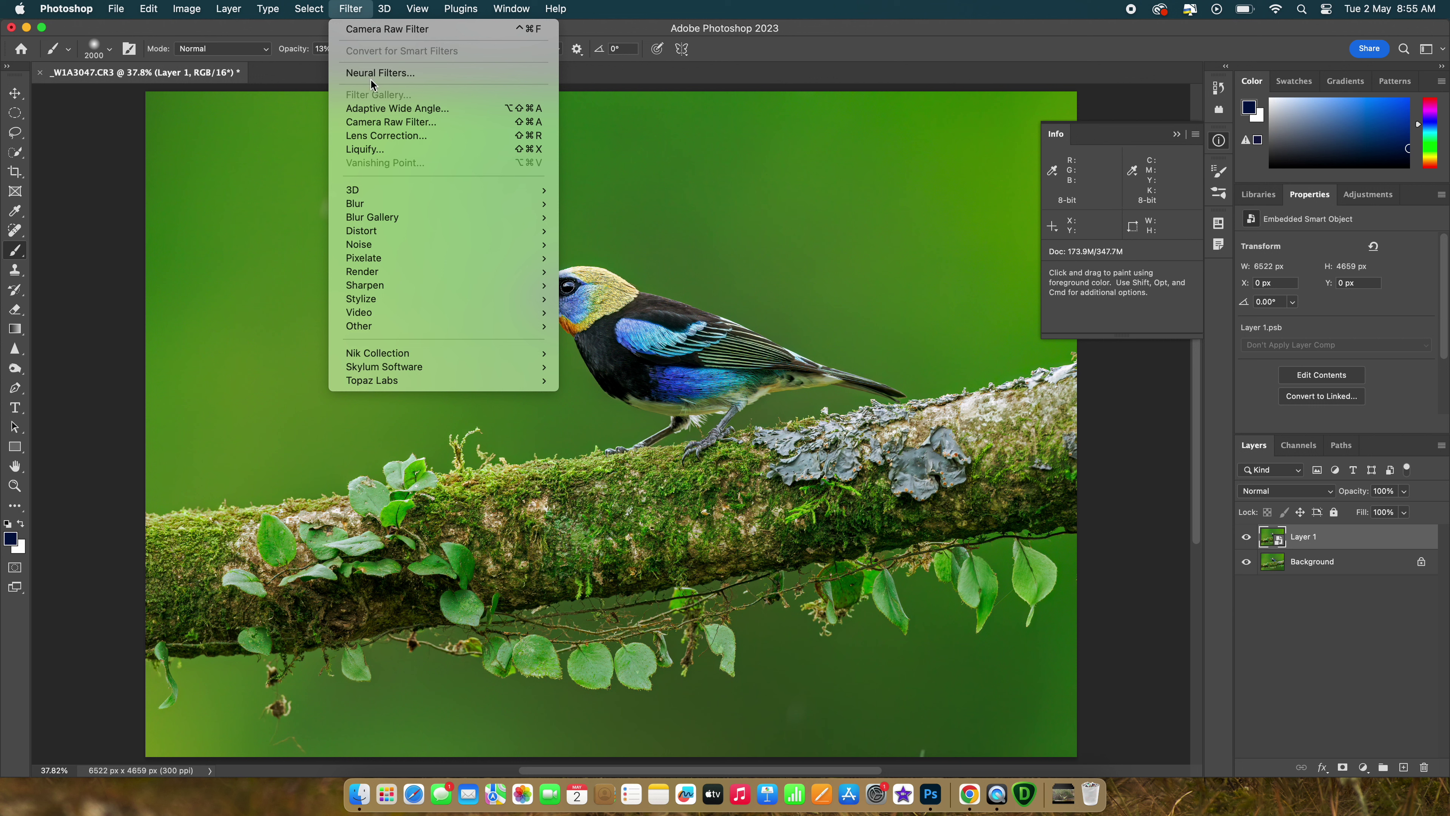
pyautogui.click(391, 122)
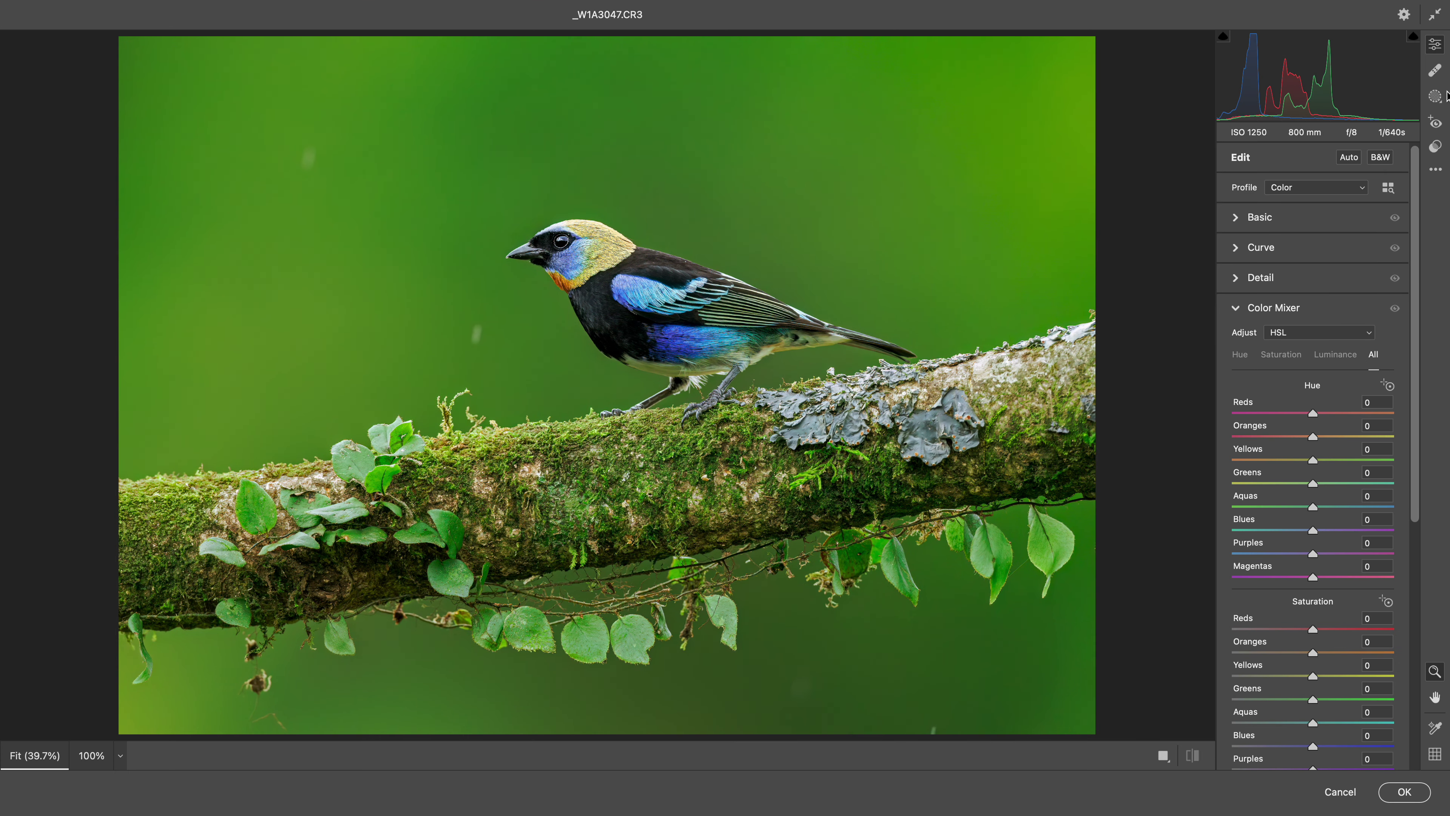
pyautogui.click(1434, 75)
pyautogui.click(1435, 96)
pyautogui.click(1260, 200)
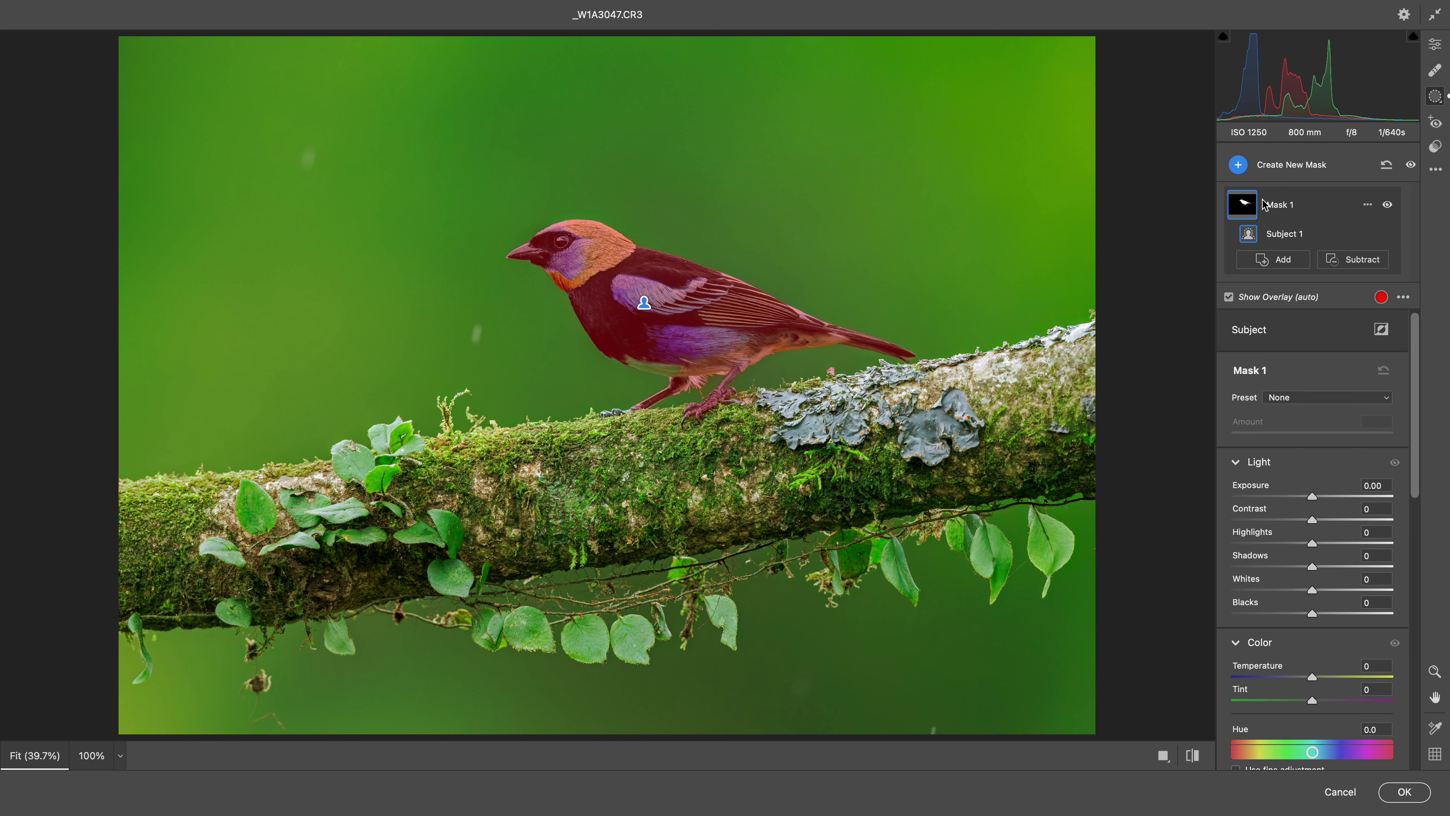
pyautogui.click(1380, 331)
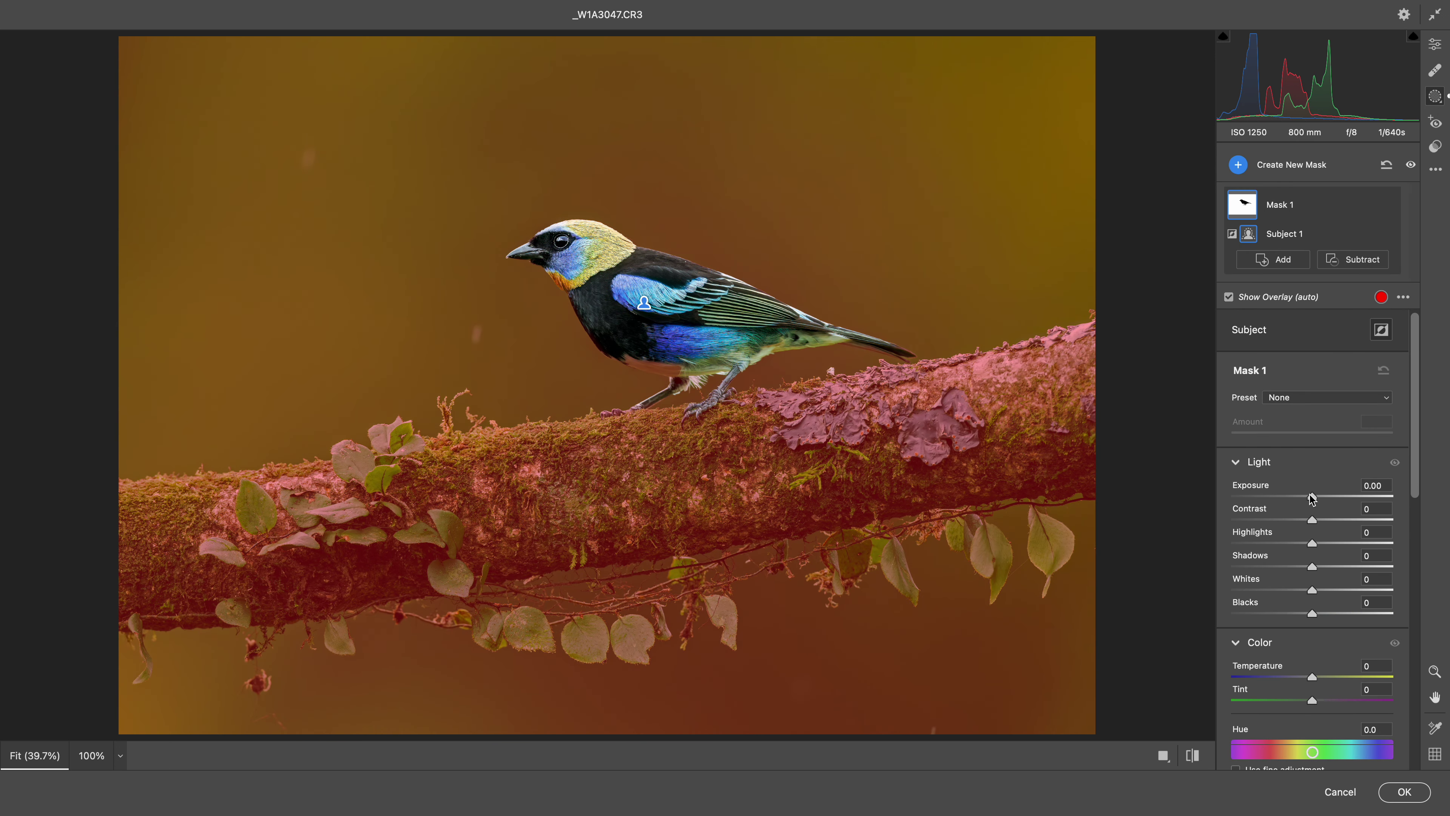
# Set the inverted mask's Exposure to -0.10, Temperature +2, Tint -5 and Blacks -6, and apply the filter.
pyautogui.moveTo(1314, 498); pyautogui.dragTo(1311, 498)
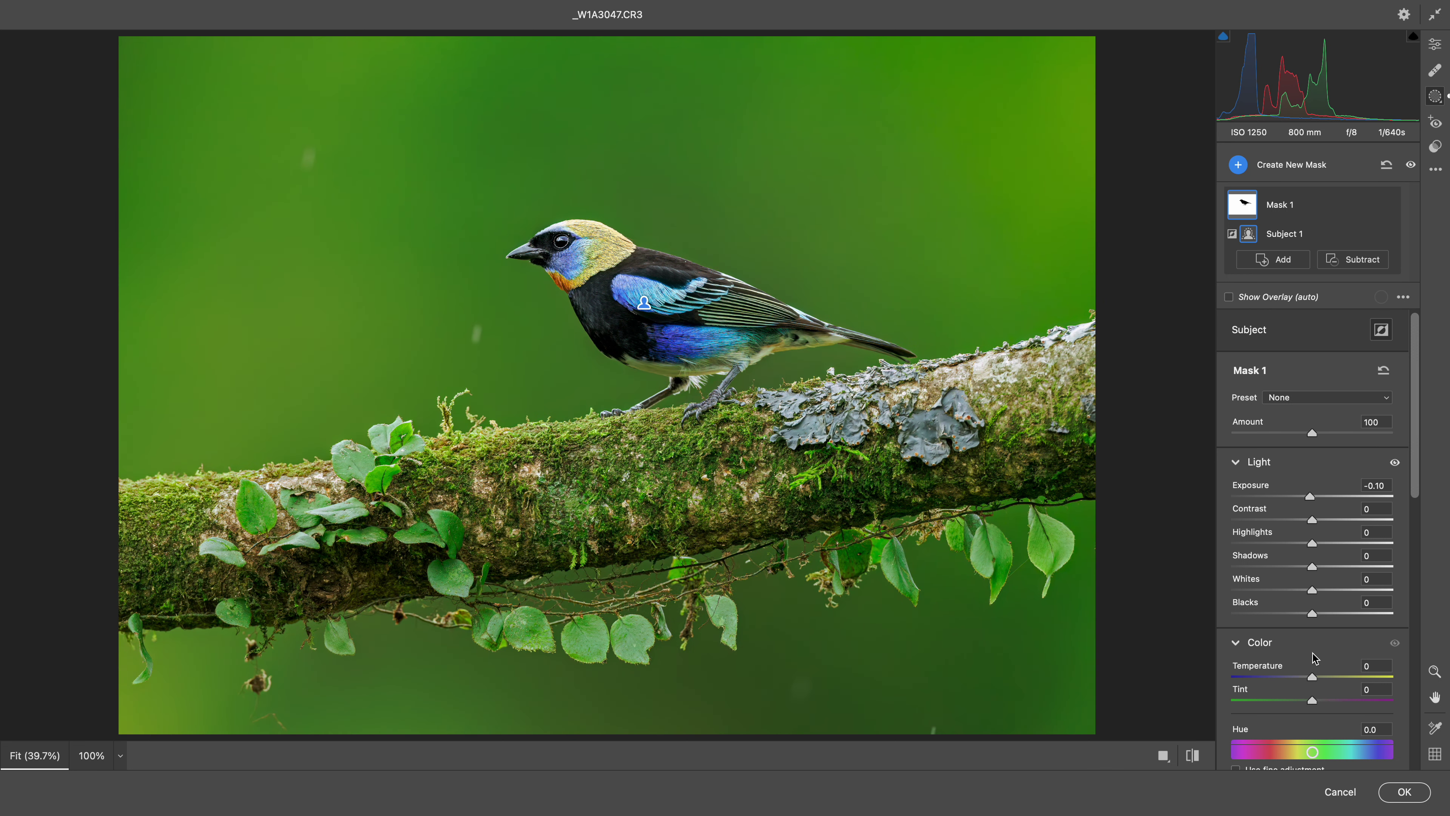
pyautogui.moveTo(1313, 681)
pyautogui.mouseDown()
pyautogui.moveTo(1296, 680)
pyautogui.moveTo(1314, 680)
pyautogui.moveTo(1306, 704)
pyautogui.moveTo(1323, 704)
pyautogui.moveTo(1299, 704)
pyautogui.mouseUp()
pyautogui.scroll(-8, 1417, 427)
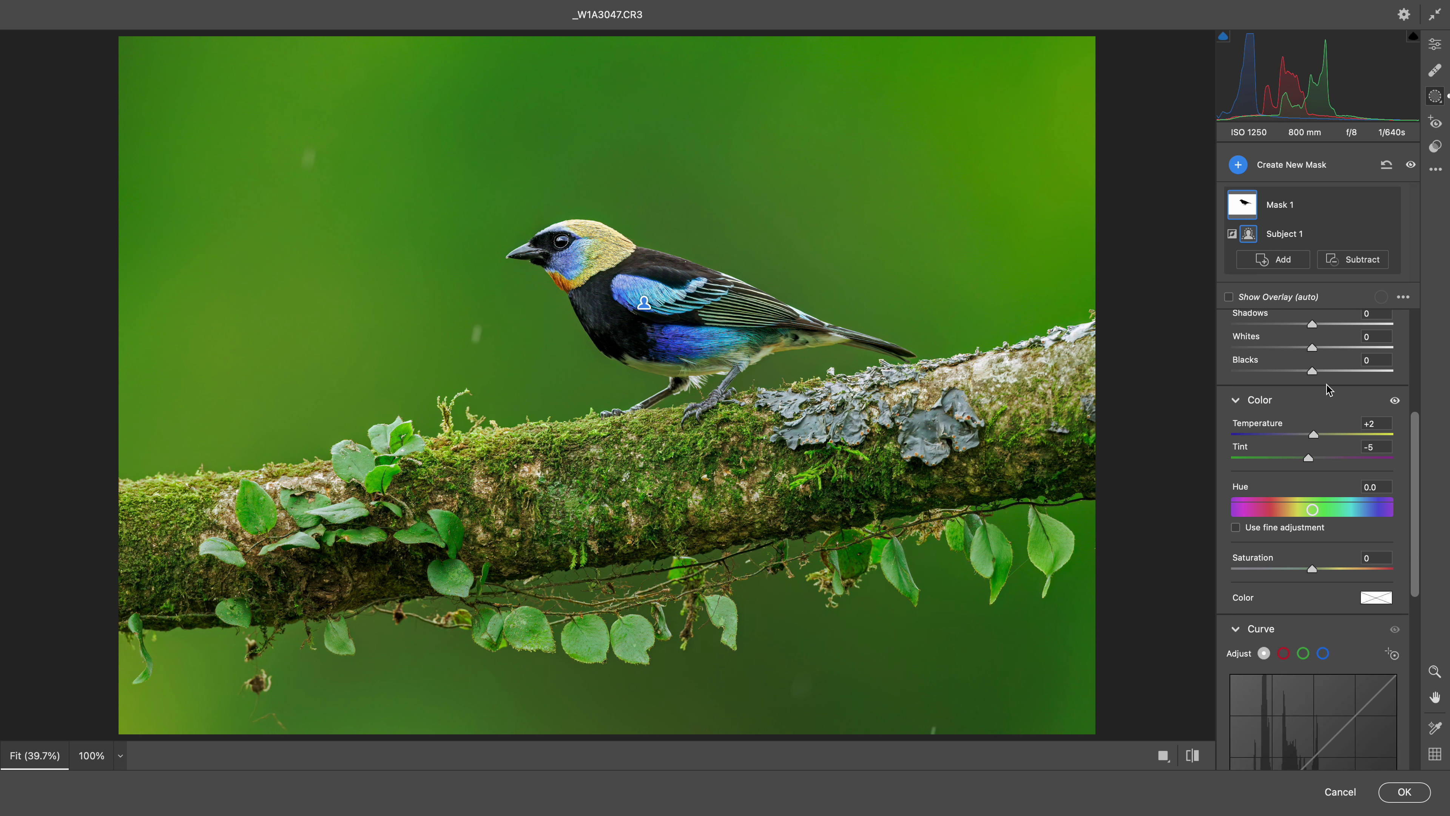
pyautogui.moveTo(1312, 372); pyautogui.dragTo(1308, 373)
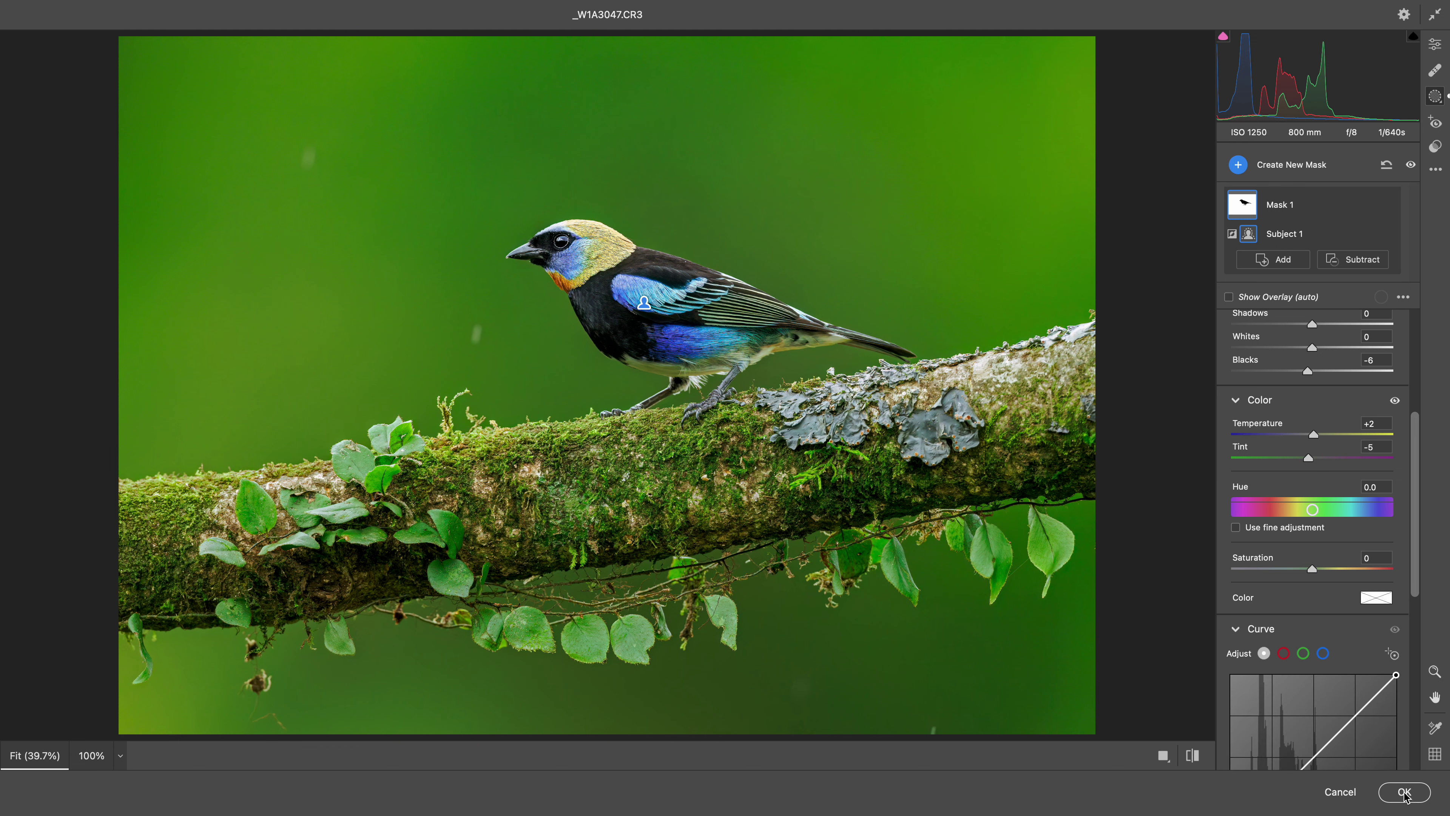
pyautogui.click(1405, 791)
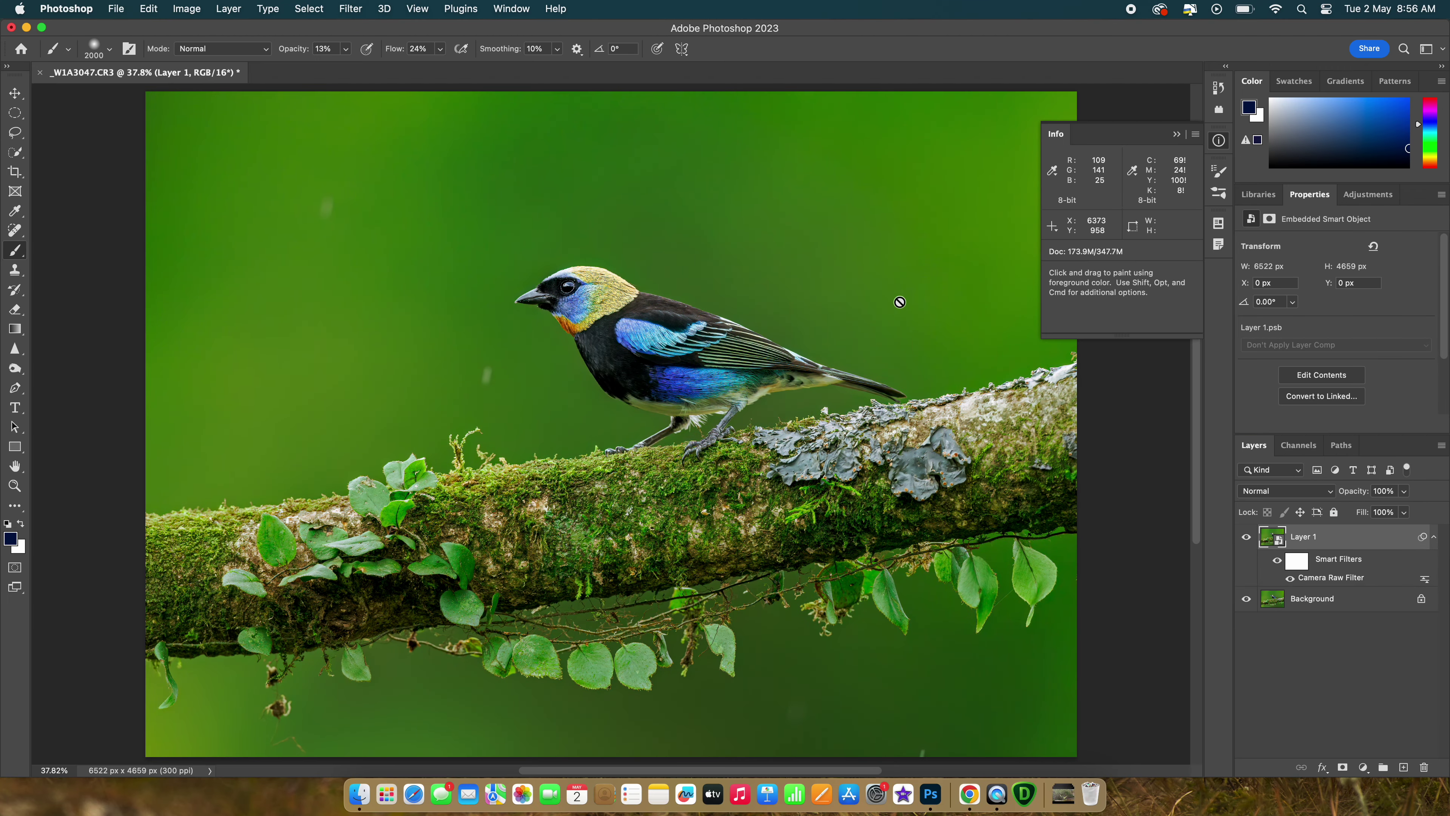
# Try a portrait crop of about 3091 × 4575 px around the bird and cancel it.
pyautogui.click(15, 172)
pyautogui.moveTo(145, 92); pyautogui.dragTo(390, 99)
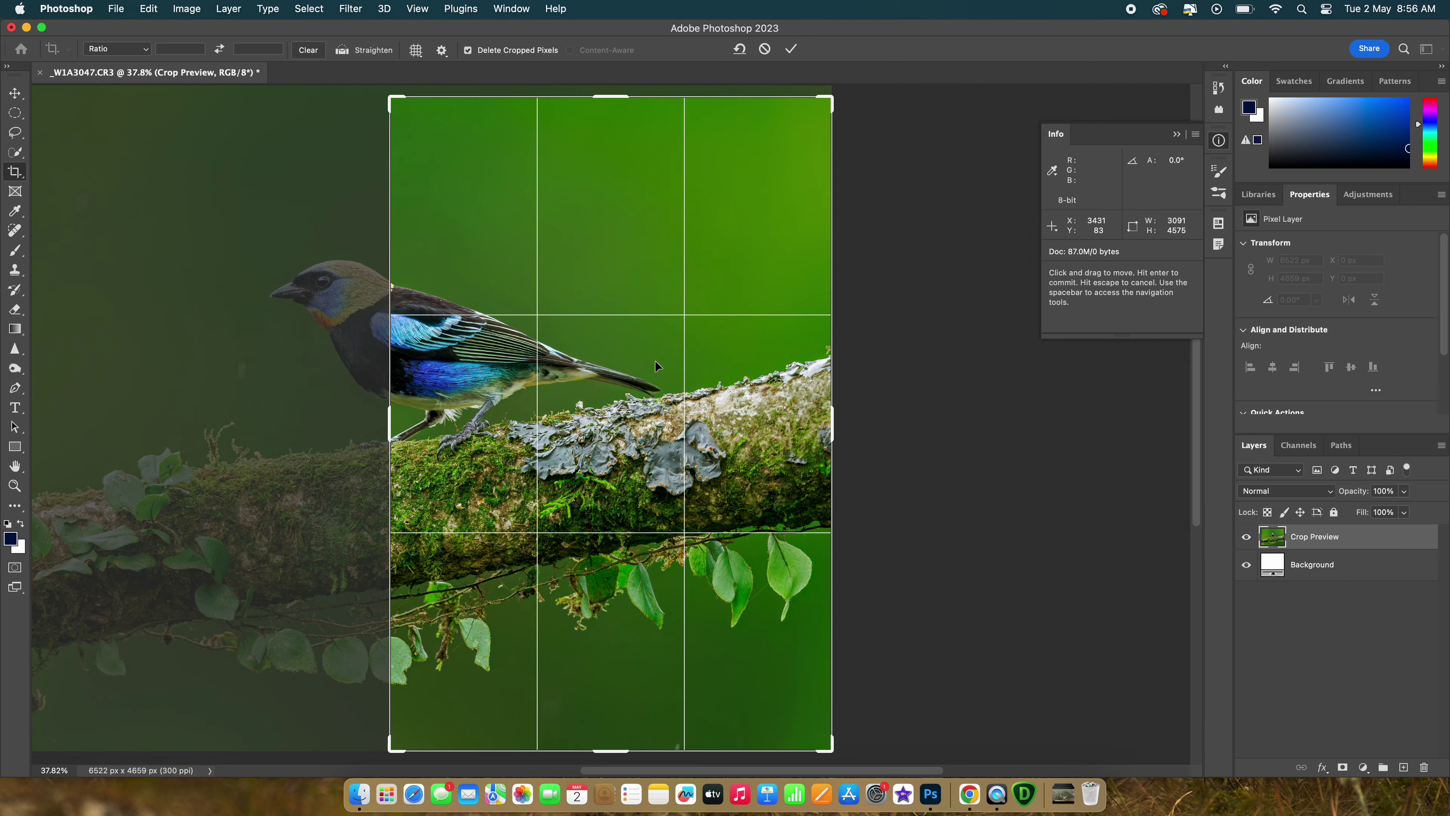
pyautogui.moveTo(655, 361); pyautogui.dragTo(785, 382)
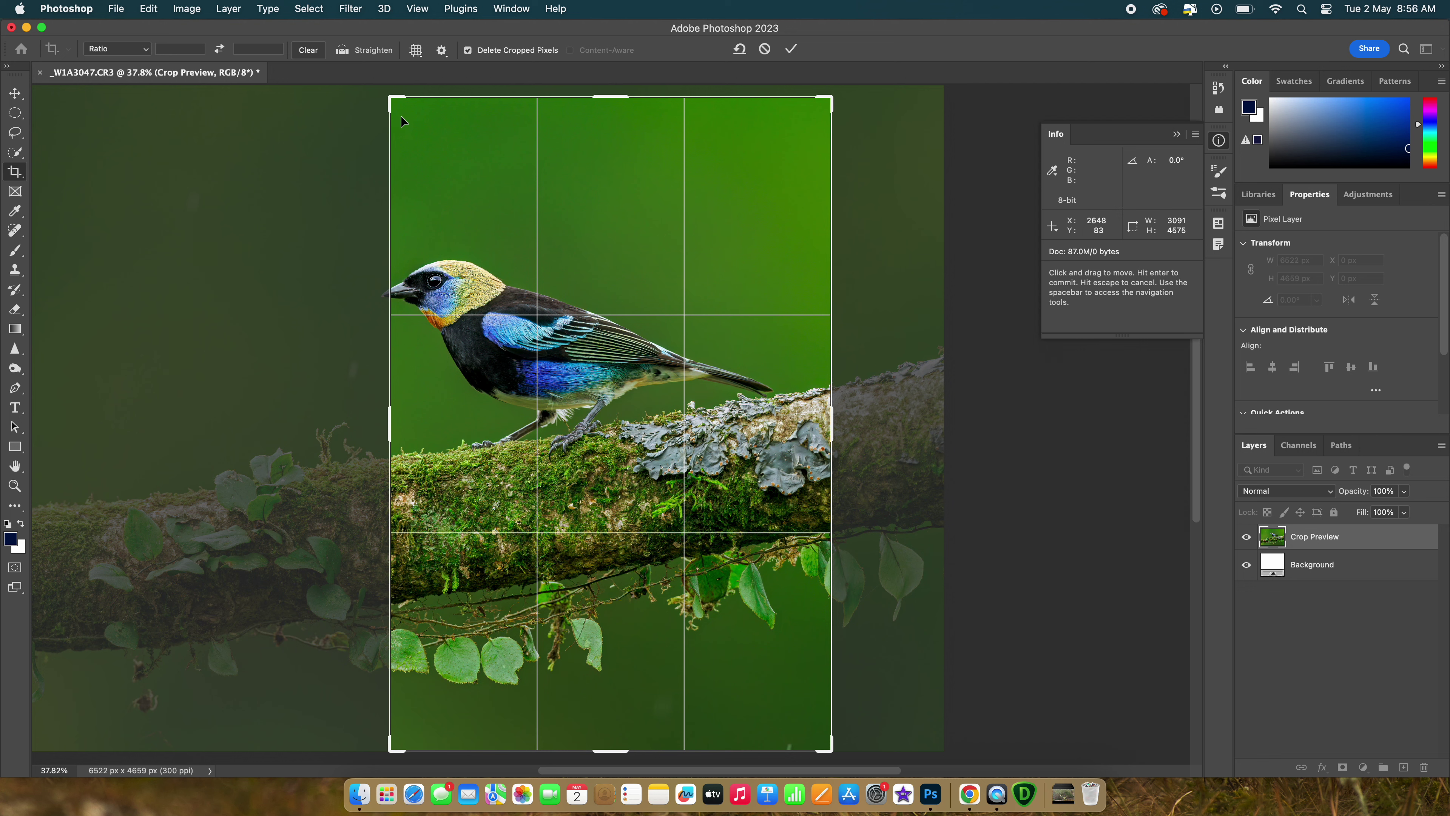
pyautogui.press('Escape')
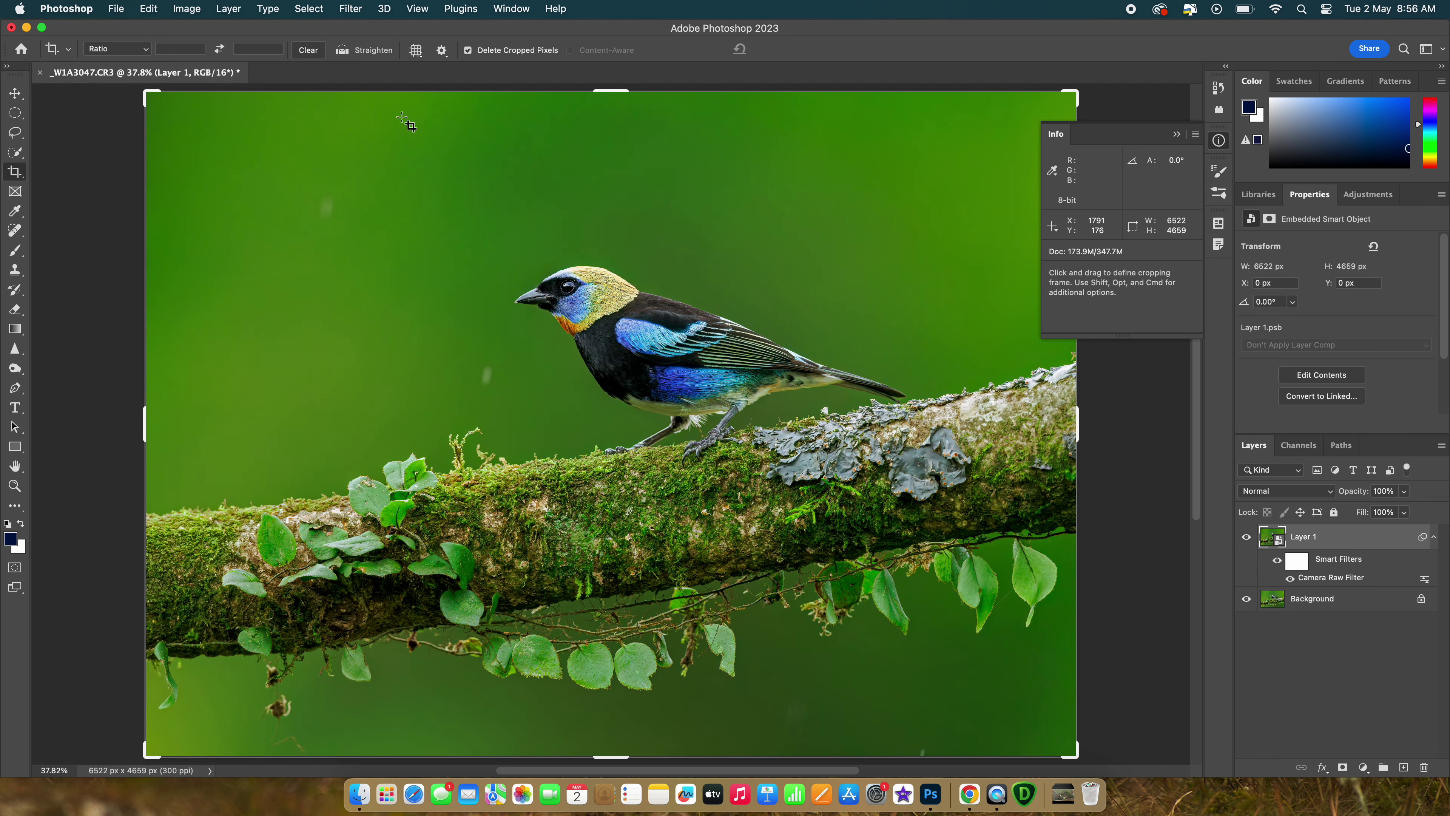
# Save a JPEG copy named INSTA_W1A3047 copy.jpg in the Costa rica 2023 folder at quality 12 (Maximum), Baseline ("Standard").
pyautogui.click(119, 12)
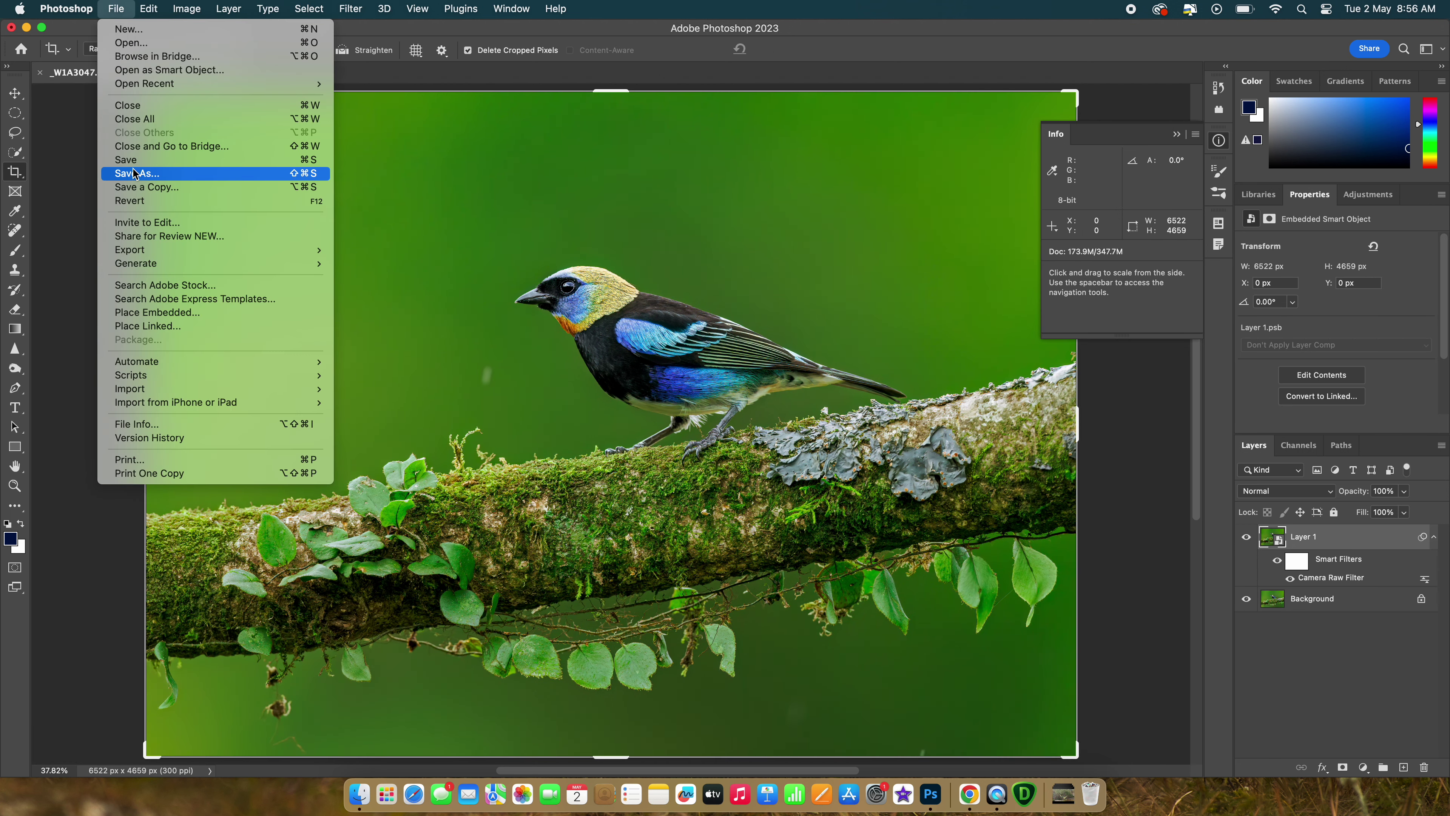
pyautogui.click(144, 188)
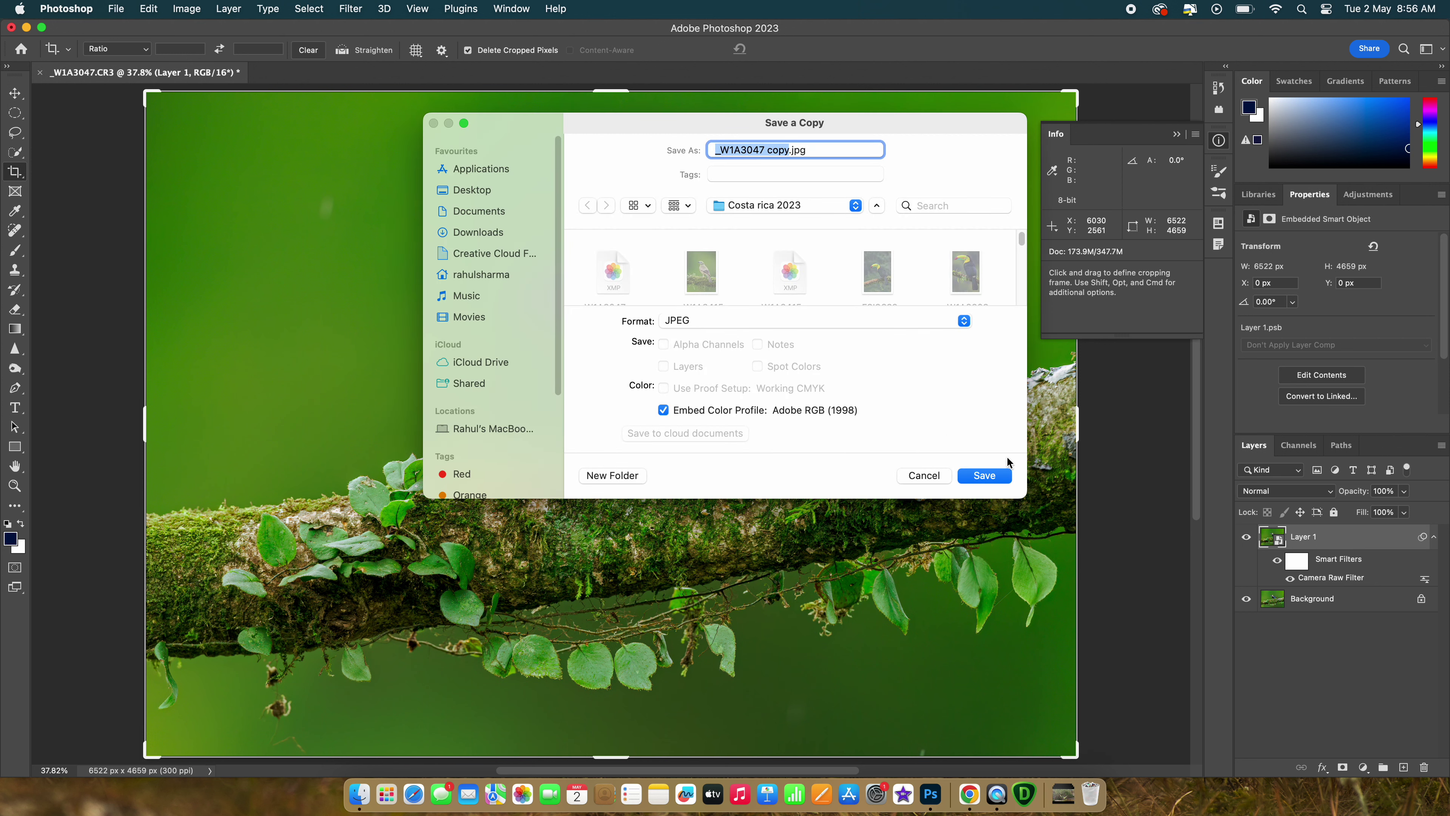
pyautogui.press('Left')
pyautogui.write('INSTA')
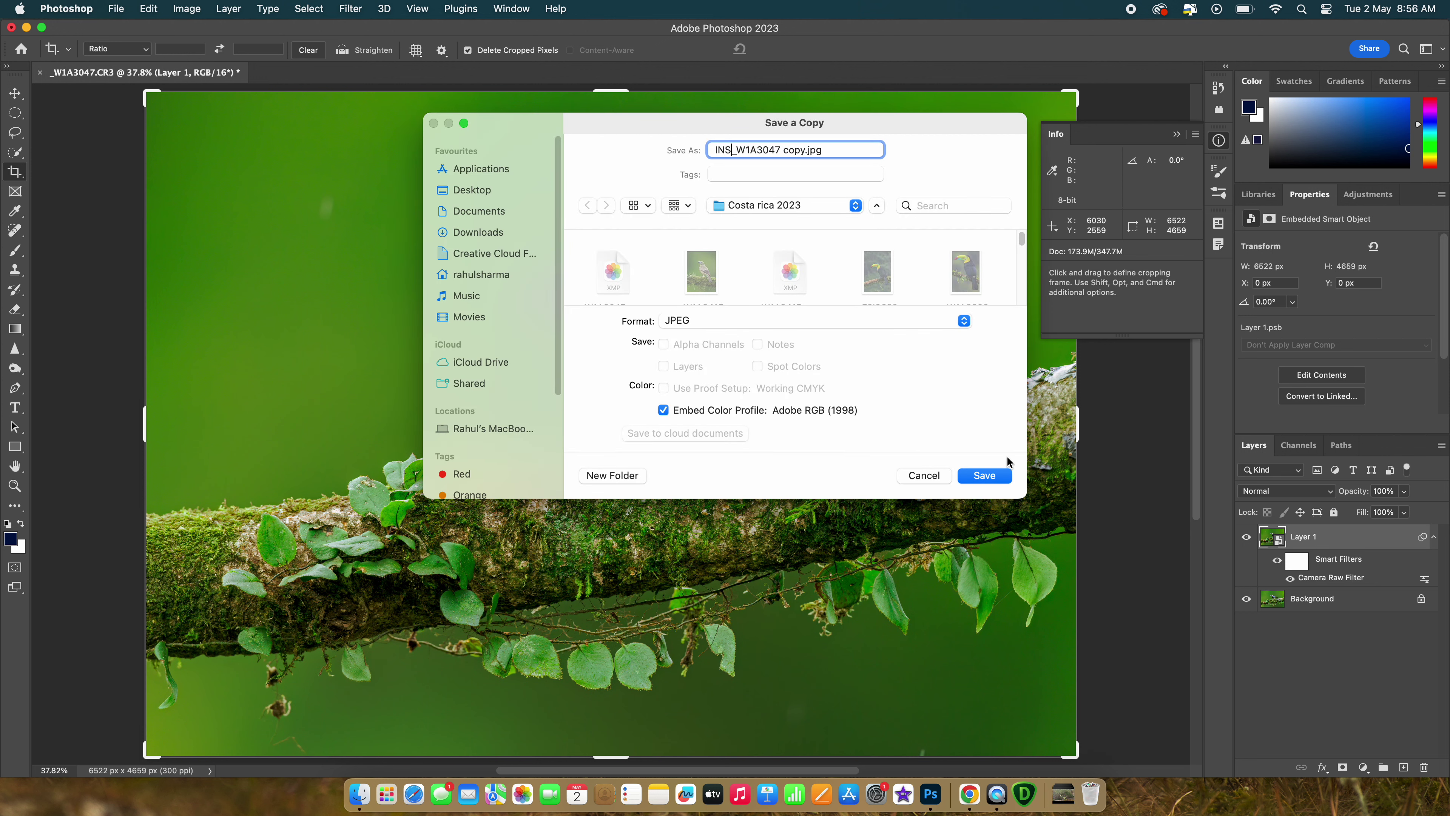
pyautogui.press('Return')
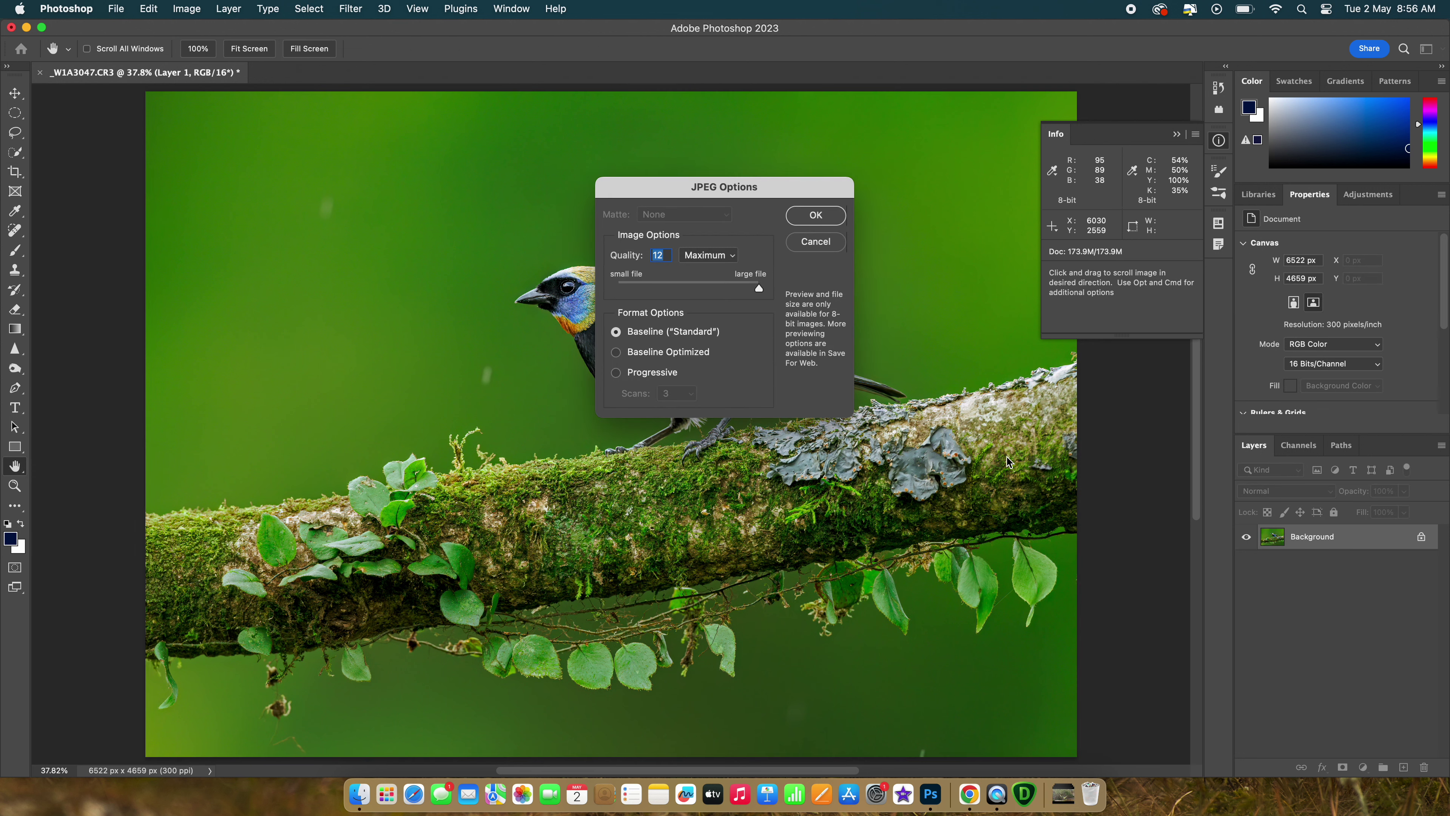
pyautogui.click(816, 215)
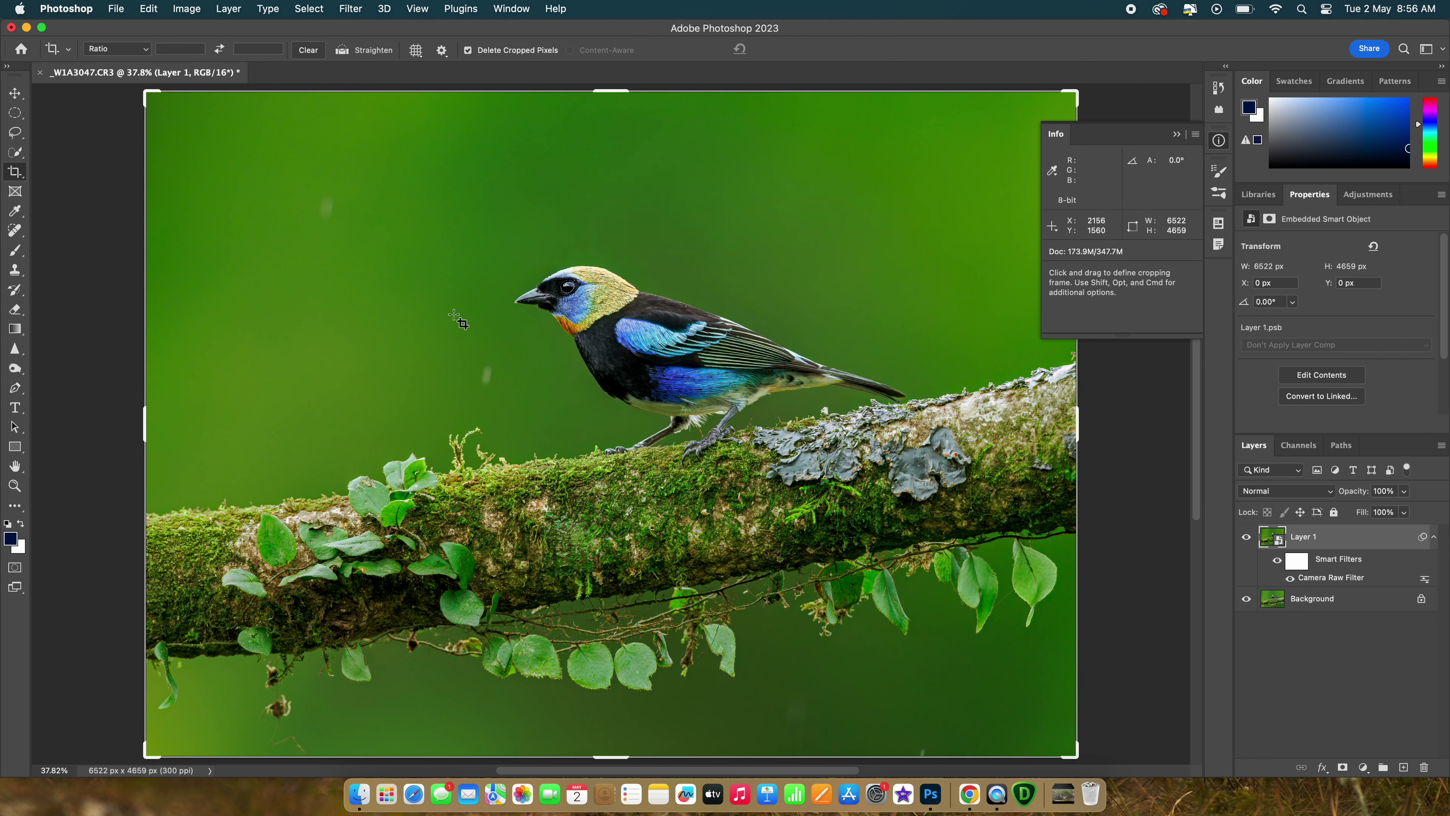
# Merge Layer 1 and its Camera Raw smart filter down into the single Background layer.
pyautogui.press('super+shift+e')
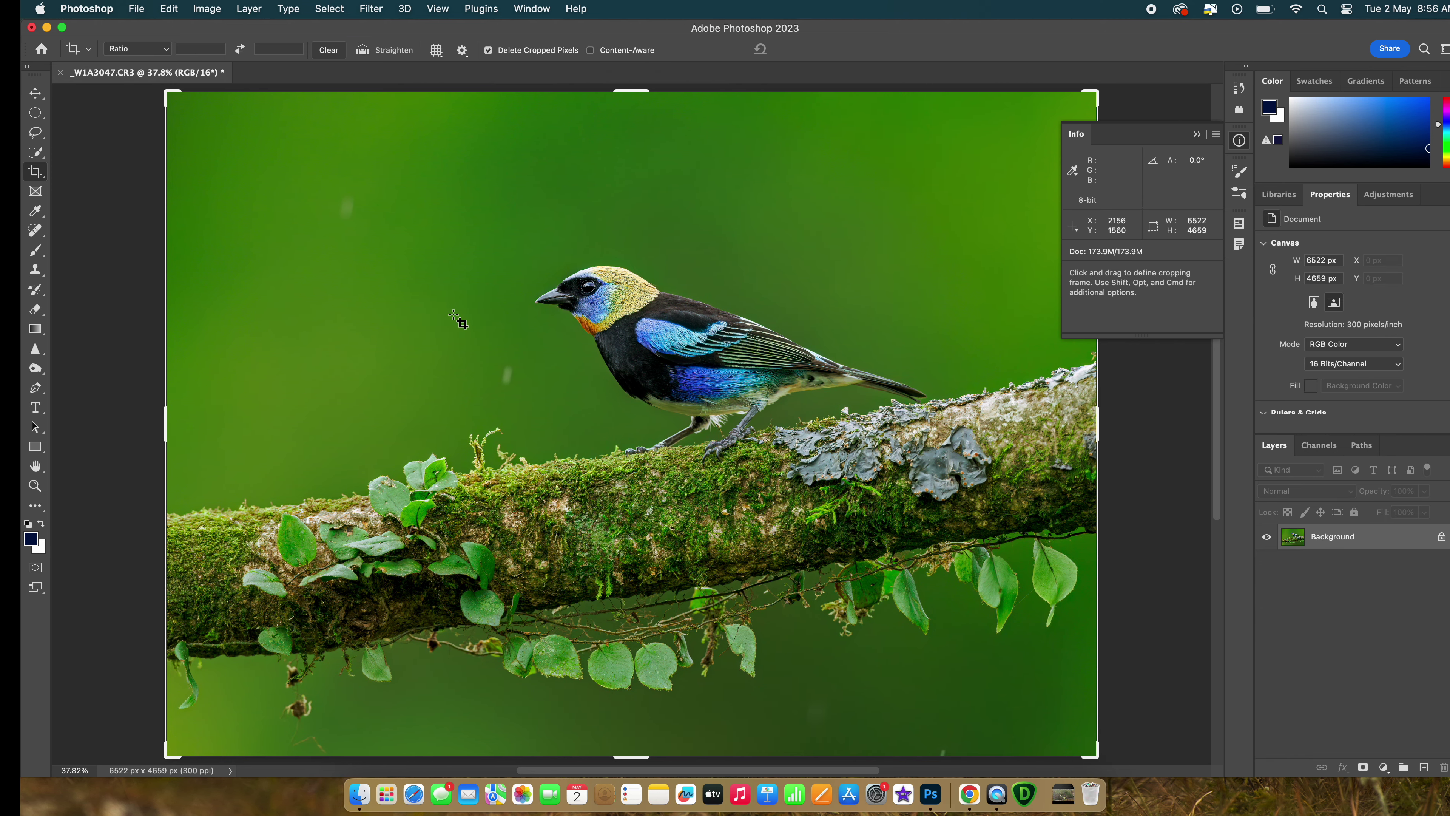
pyautogui.hotkey('ctrl', 'Right')
pyautogui.hotkey('ctrl', 'Left')
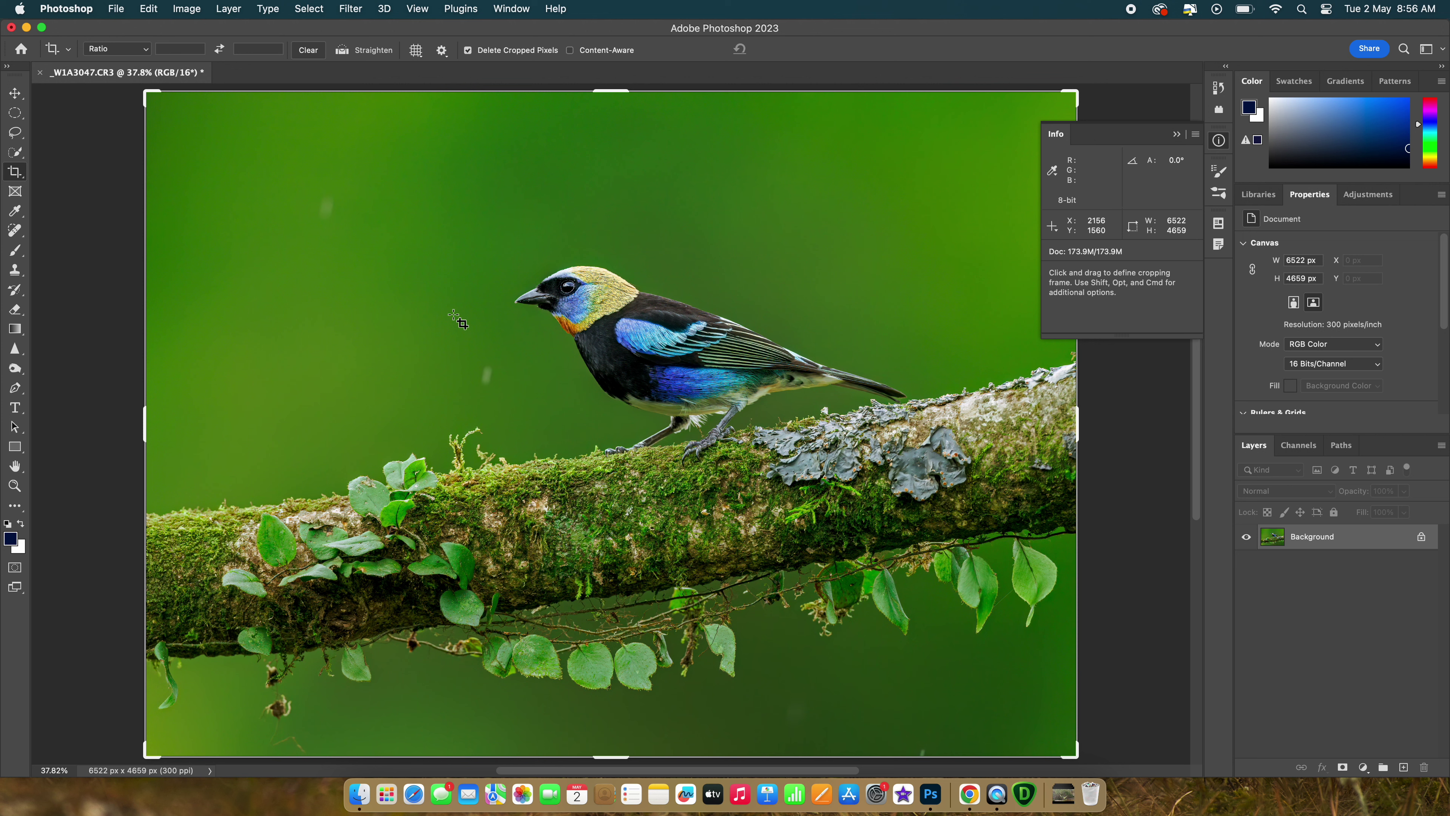
# Switch to Finder and preview INSTA_W1A3047 copy.jpg in the Costa rica 2023 folder, comparing it with the raw file _W1A3047.CR3.
pyautogui.click(360, 794)
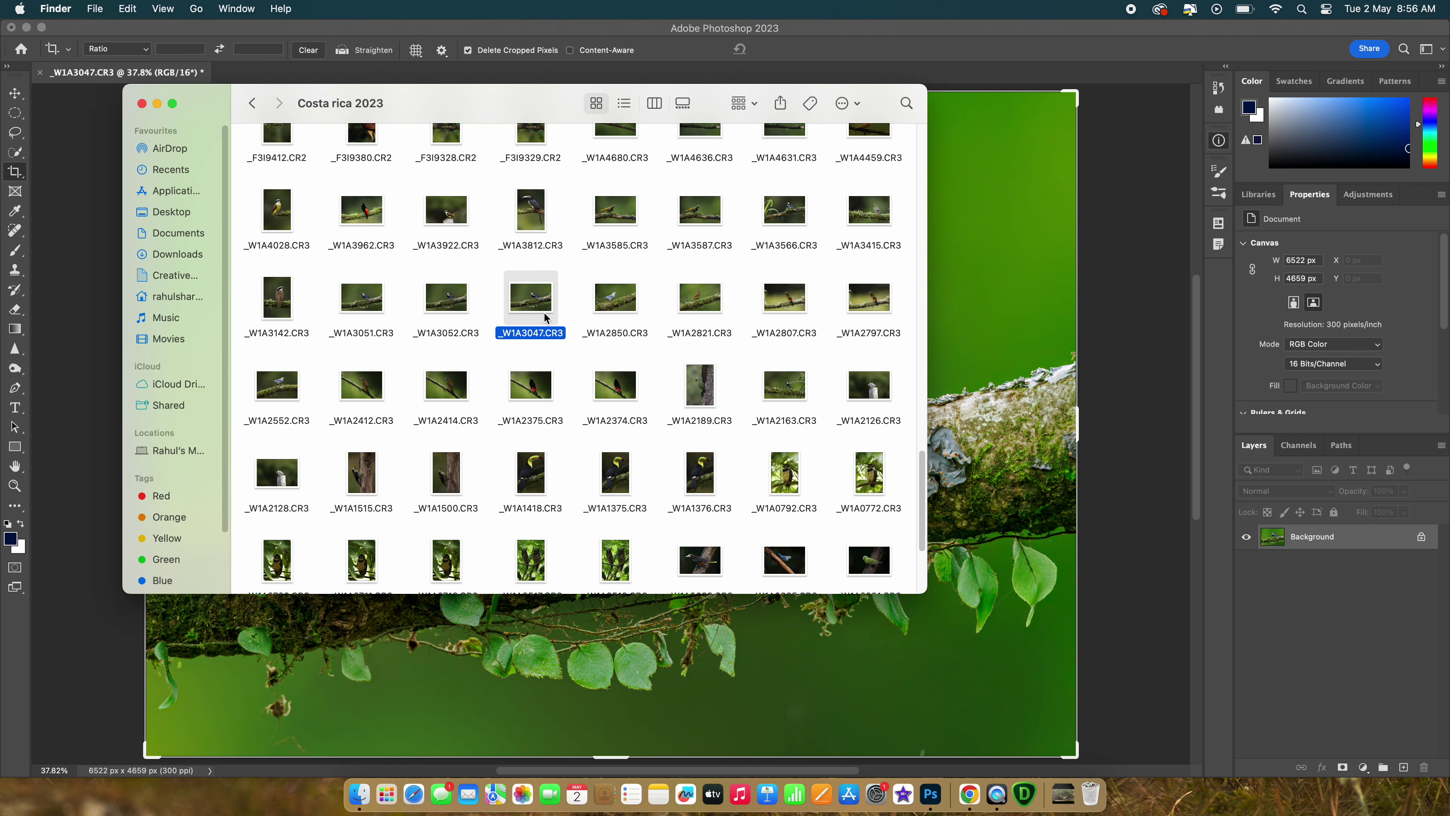
pyautogui.scroll(15, 546, 319)
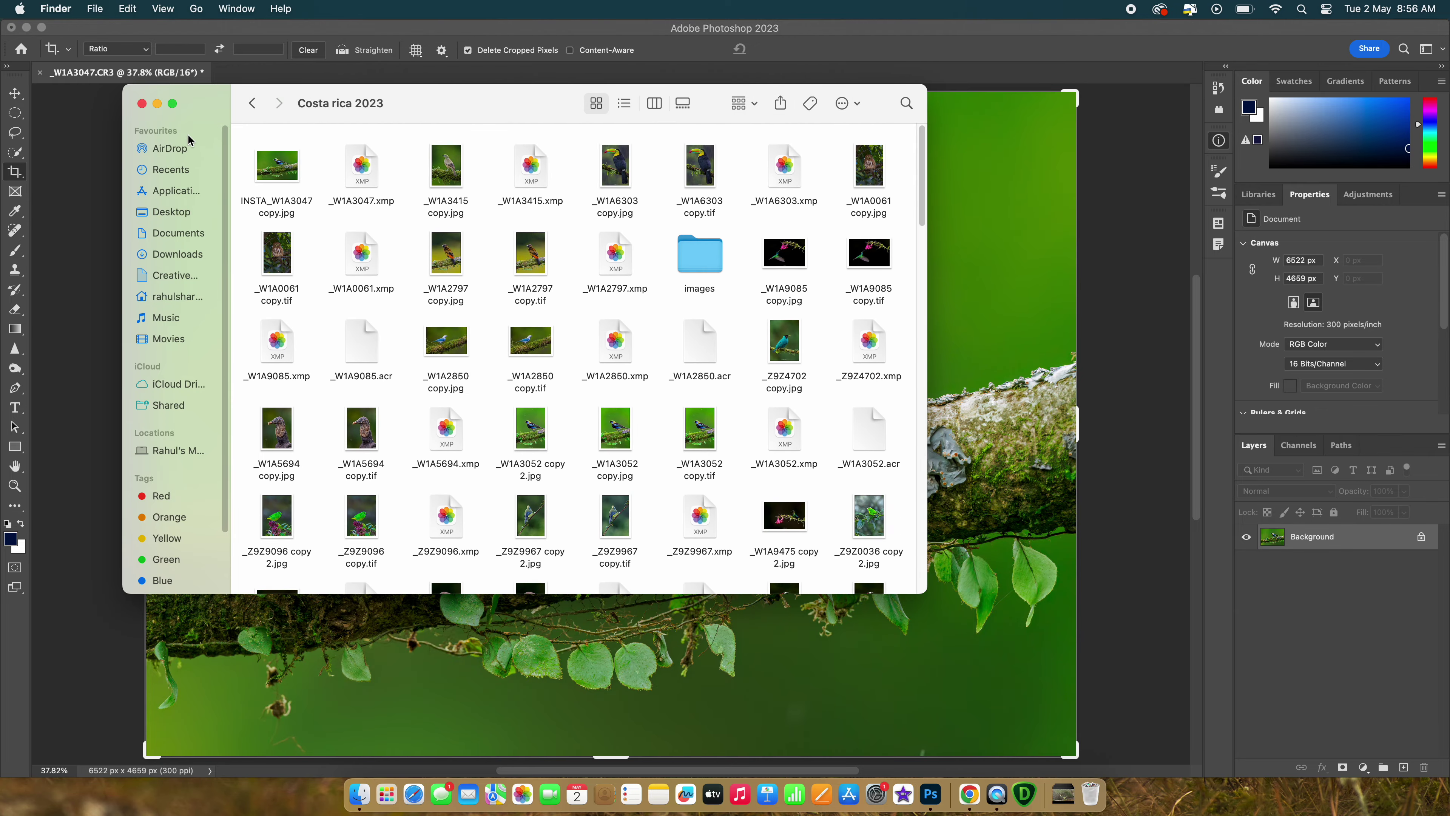
pyautogui.click(286, 170)
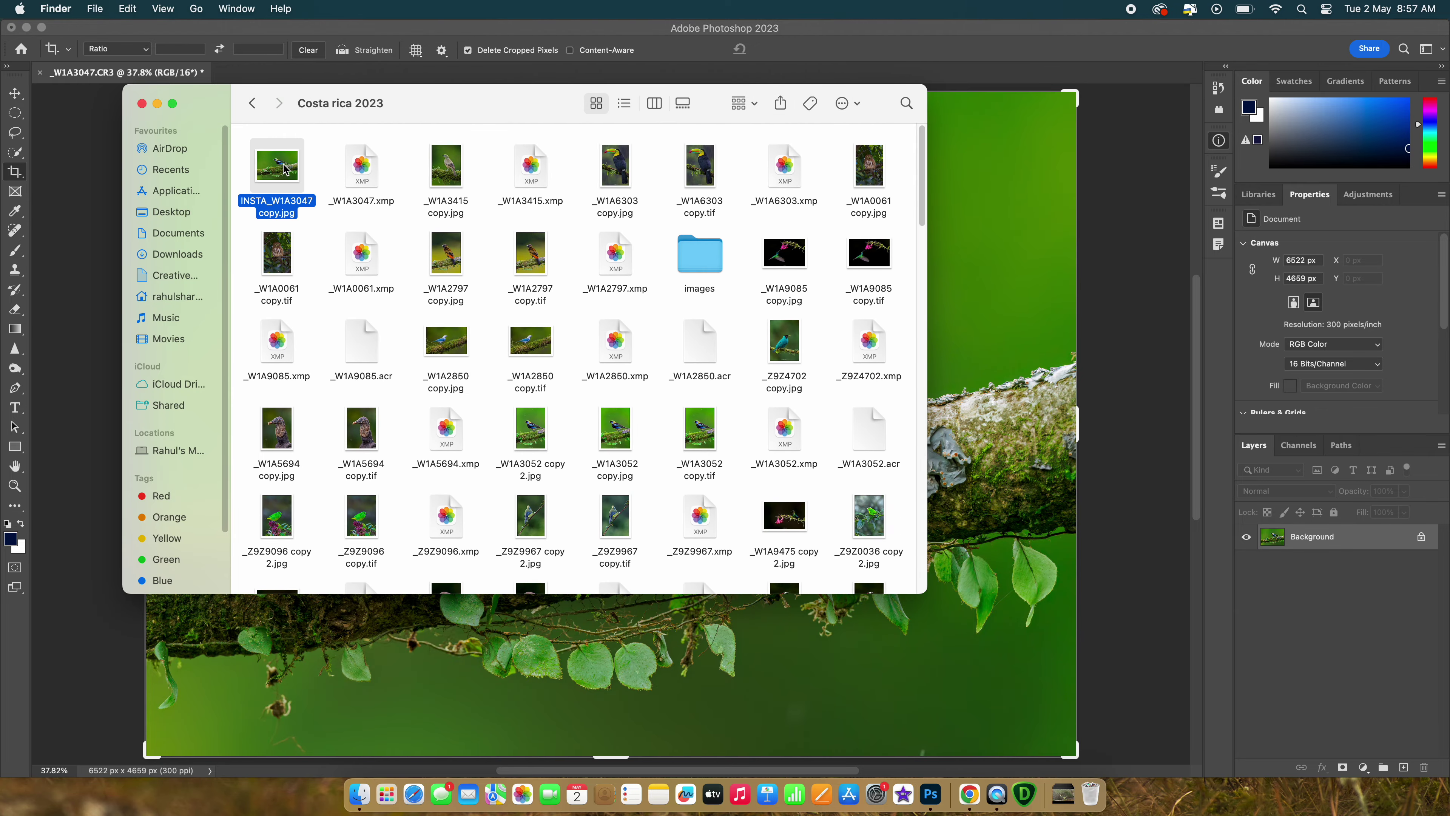
pyautogui.press('space')
pyautogui.press('Right')
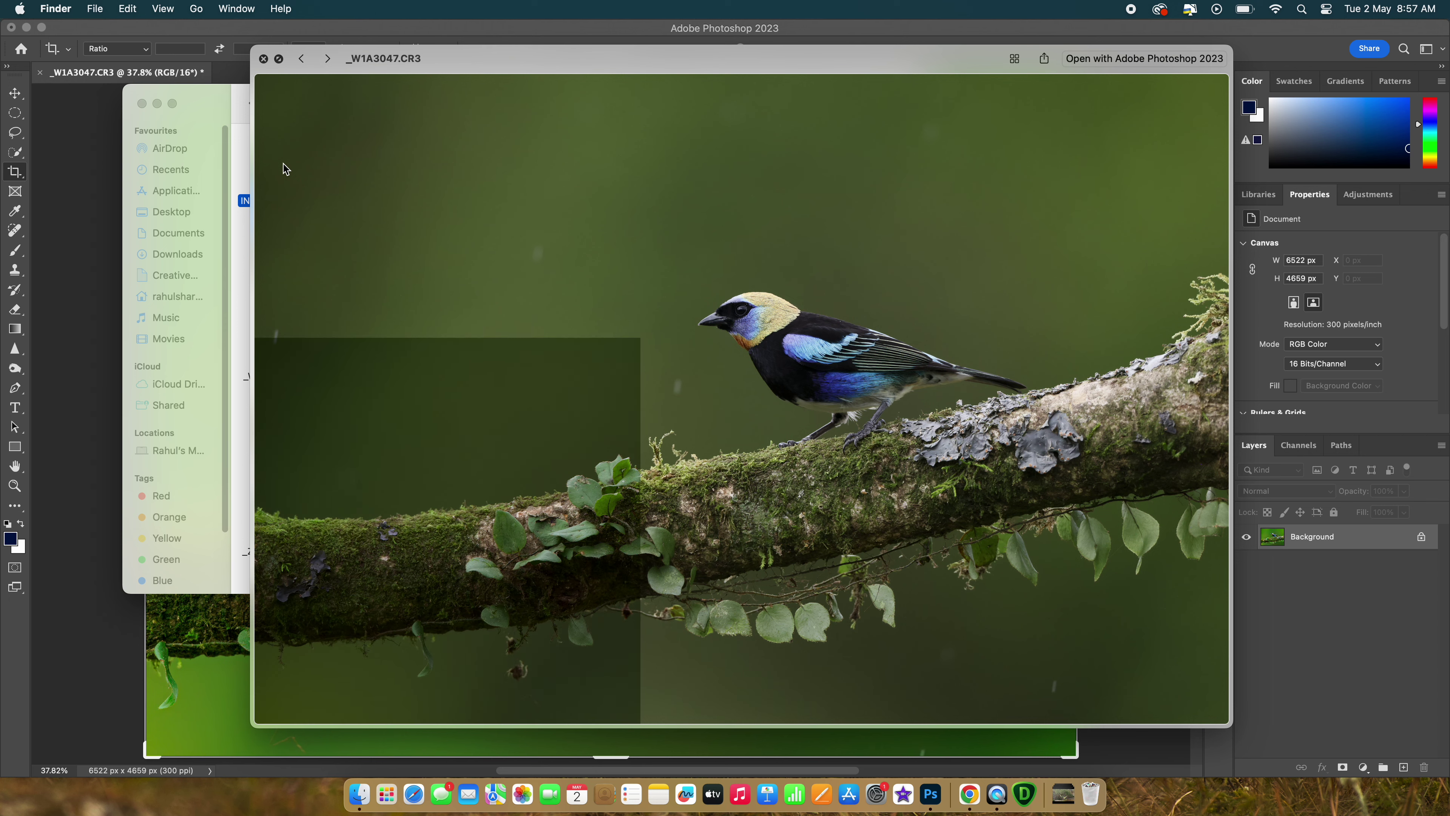
pyautogui.press('Left')
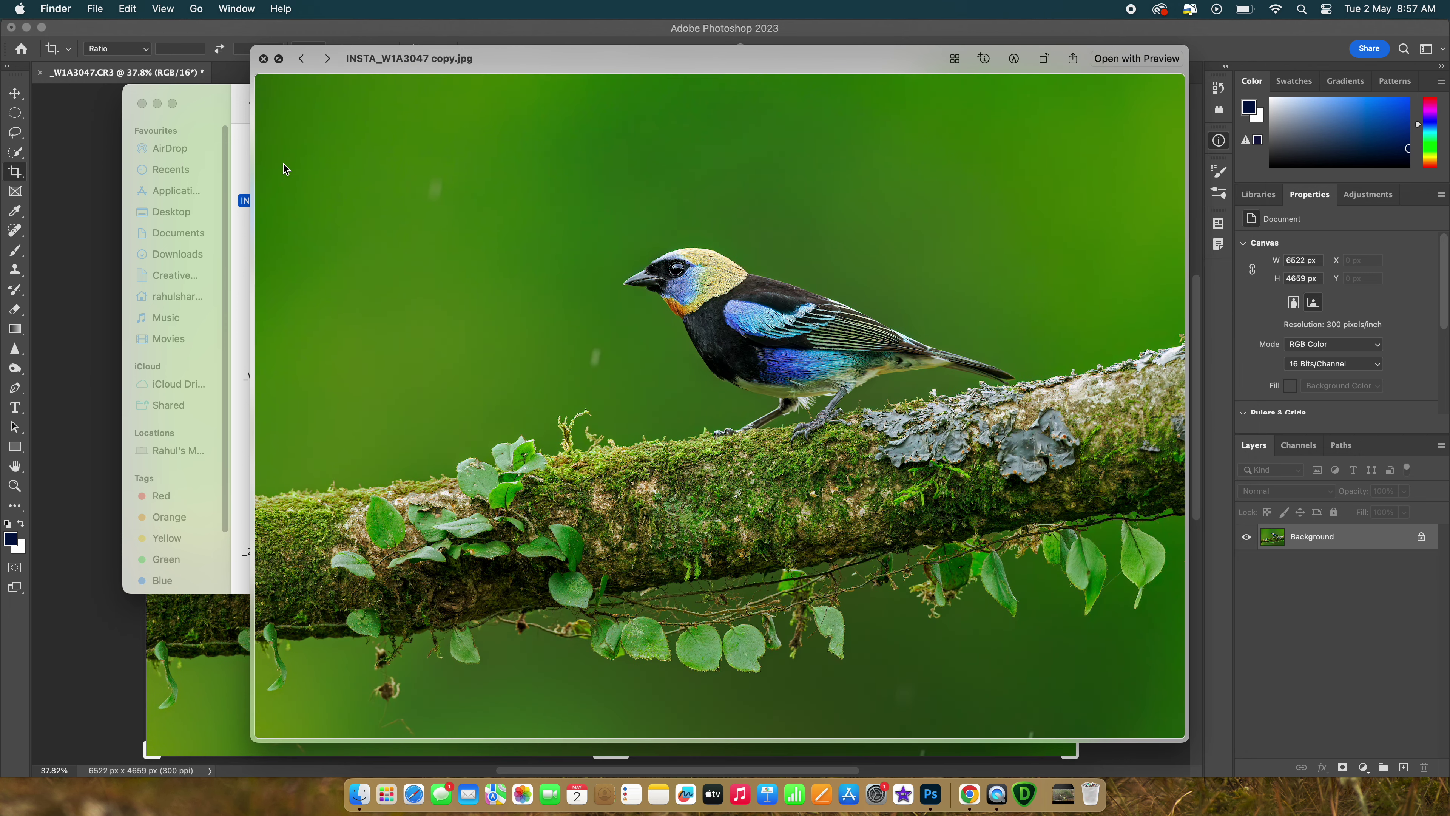
pyautogui.press('Right')
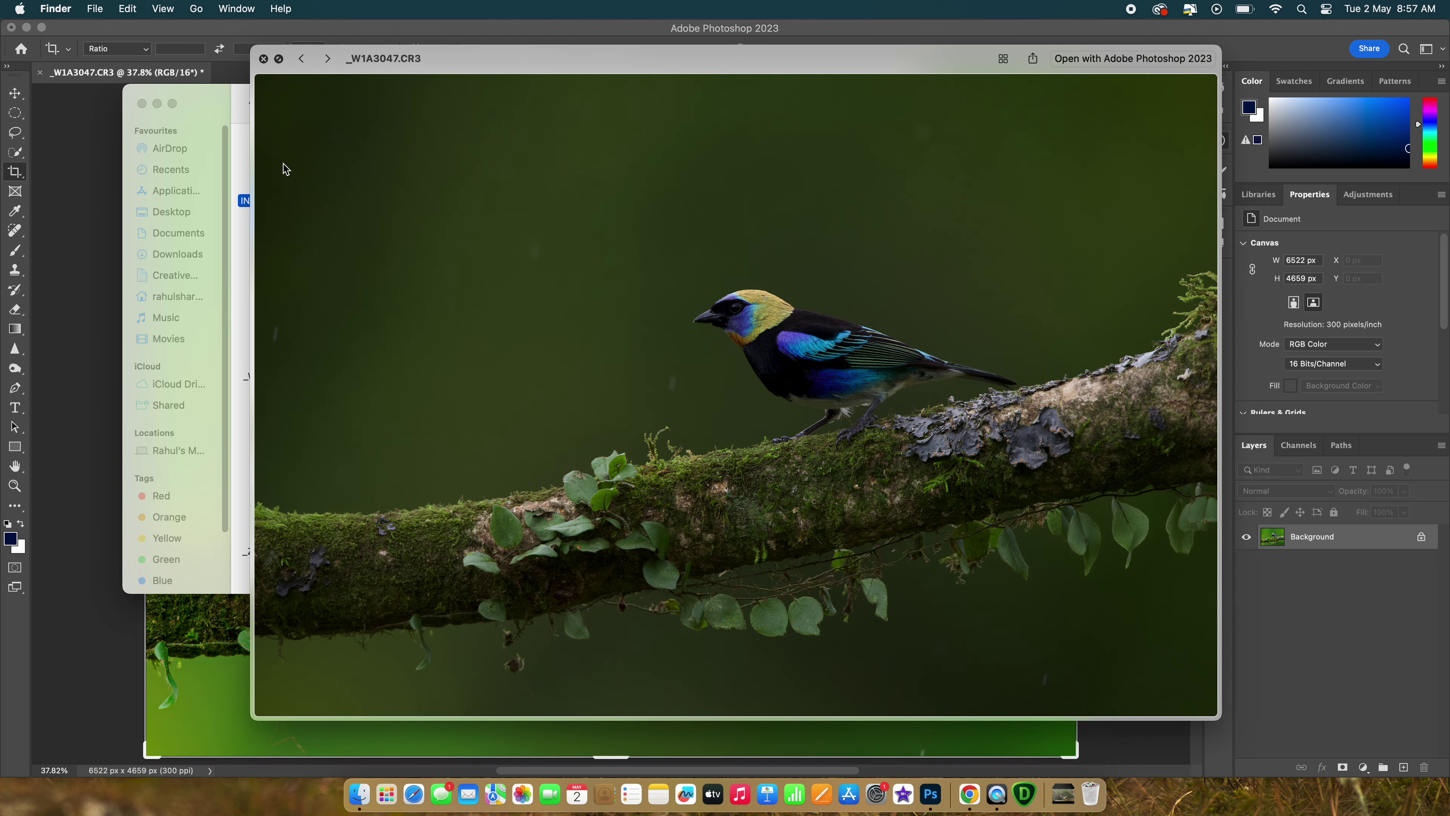
pyautogui.press('Left')
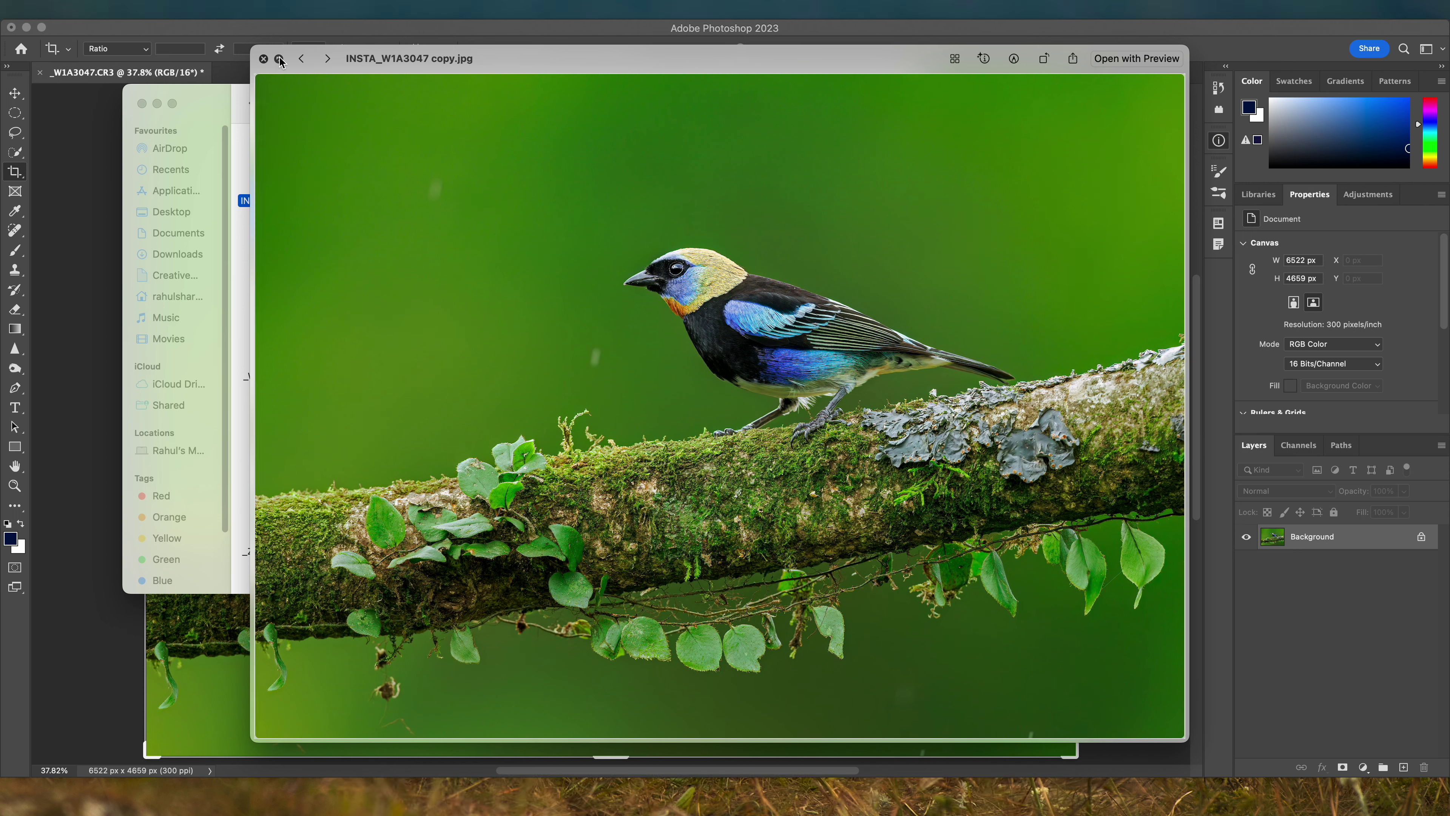
# Compare the exported JPEG with the raw original in full screen, and return to the windowed preview.
pyautogui.click(279, 58)
pyautogui.press('Right')
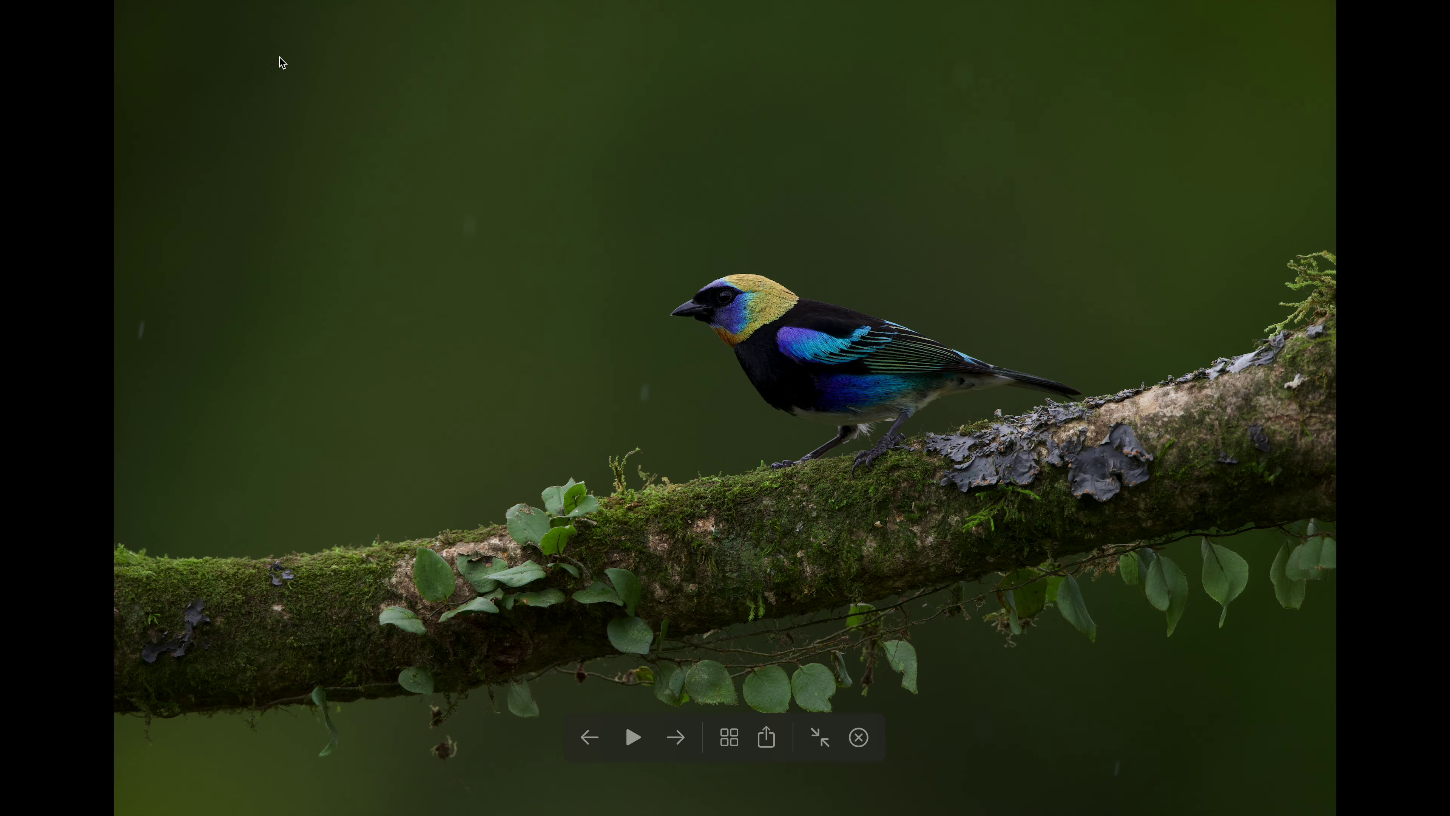
pyautogui.press('Left')
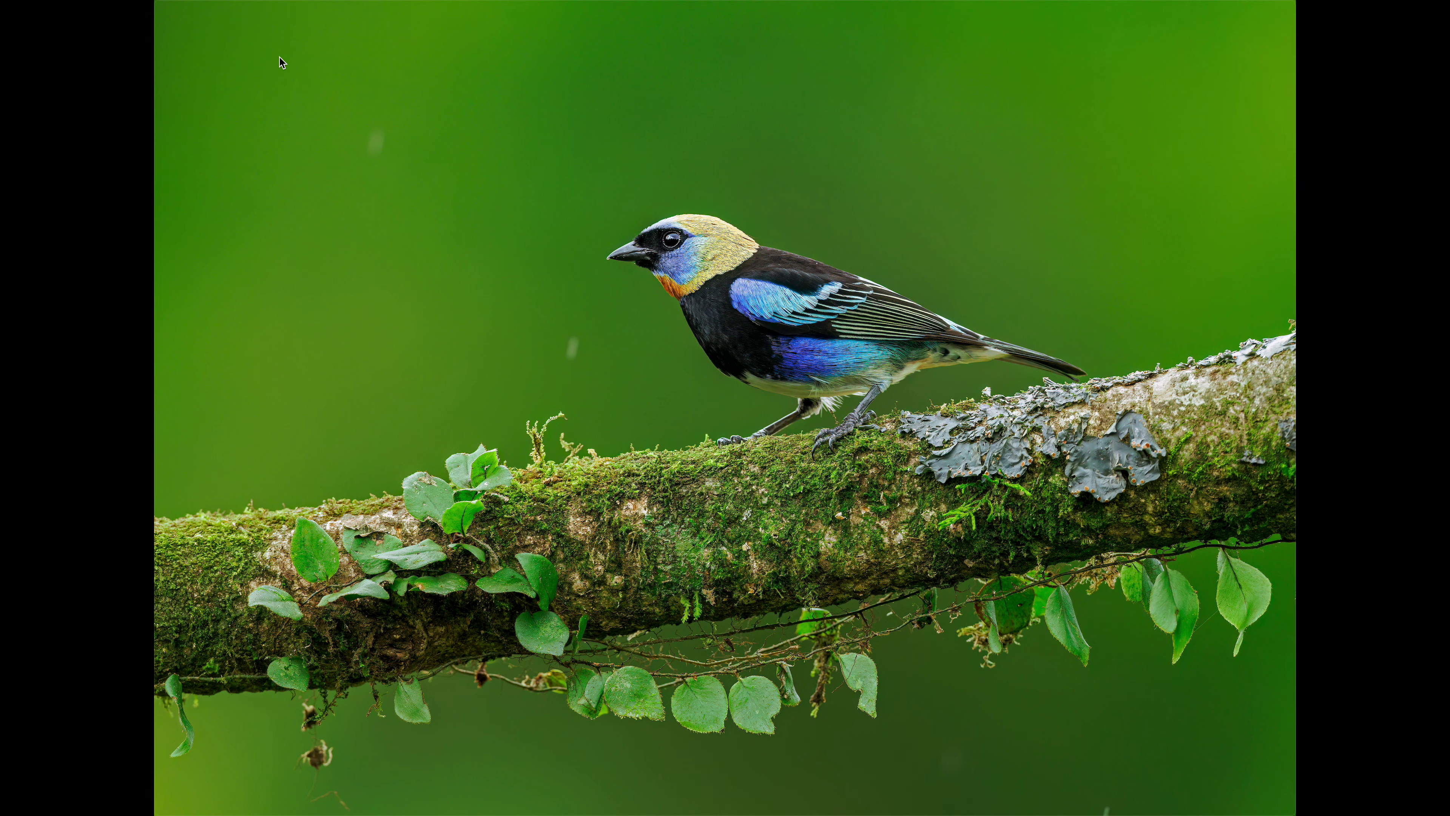
pyautogui.press('Escape')
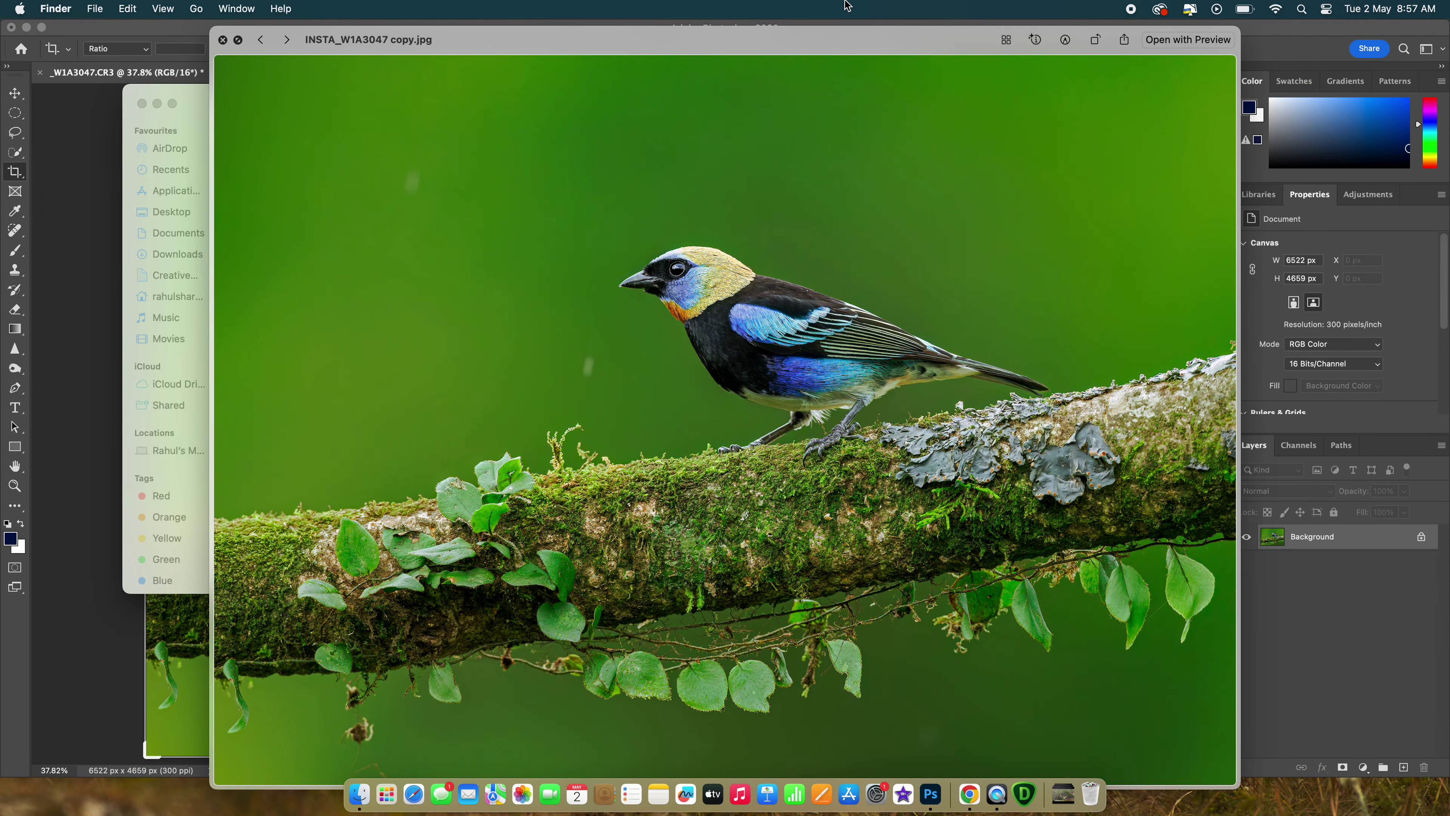